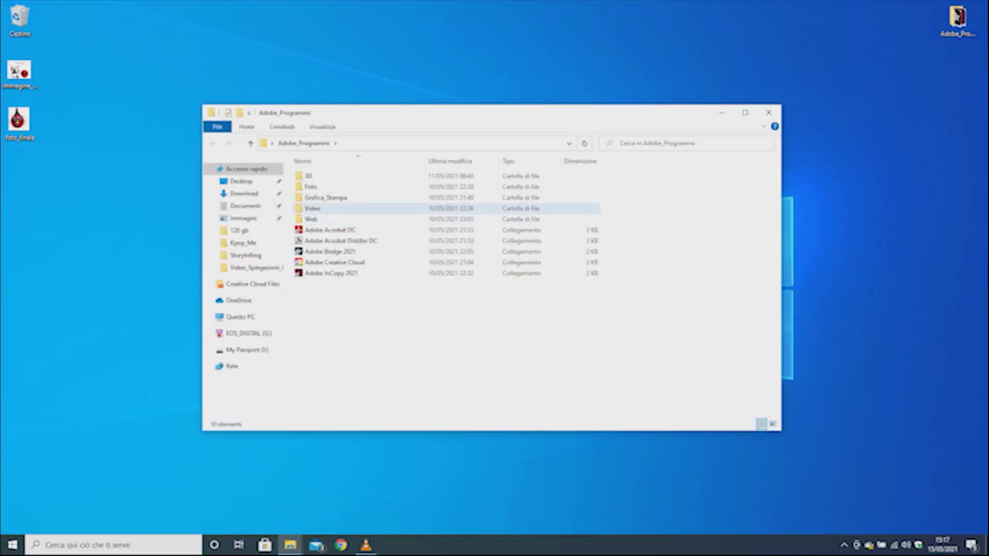
Step: Start Adobe Photoshop 2021 from its shortcut in the Foto folder
double_click(311, 186)
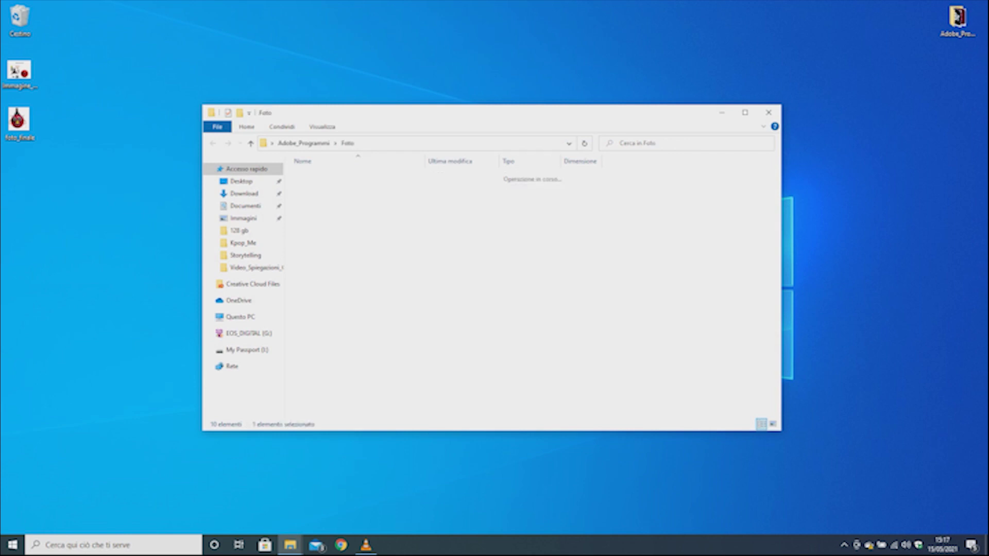
click(335, 197)
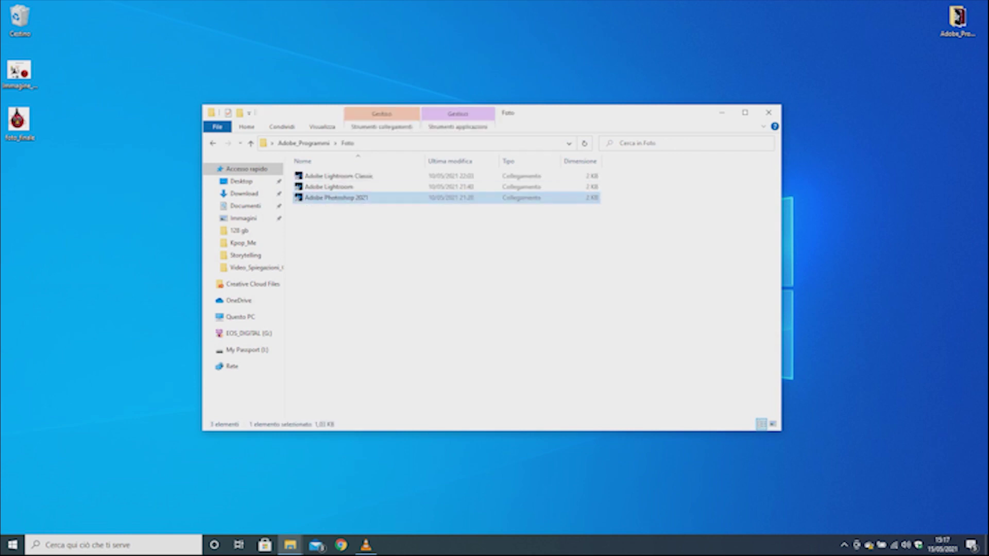
key(Return)
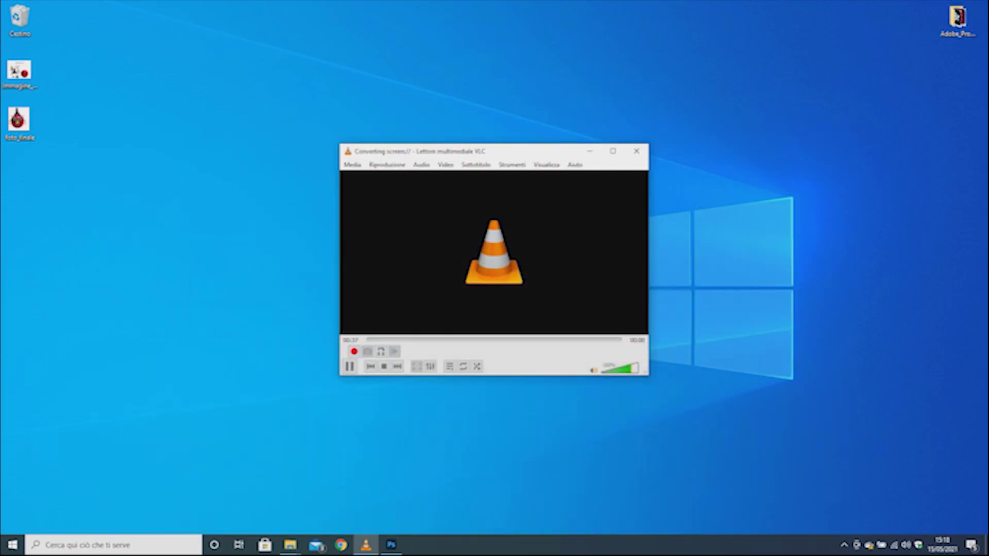
double_click(19, 72)
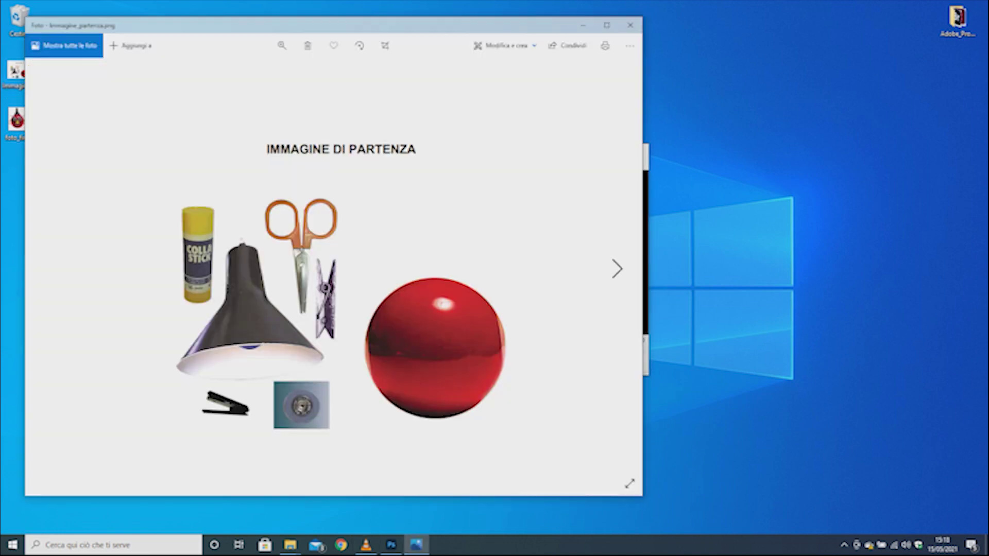
key(Right)
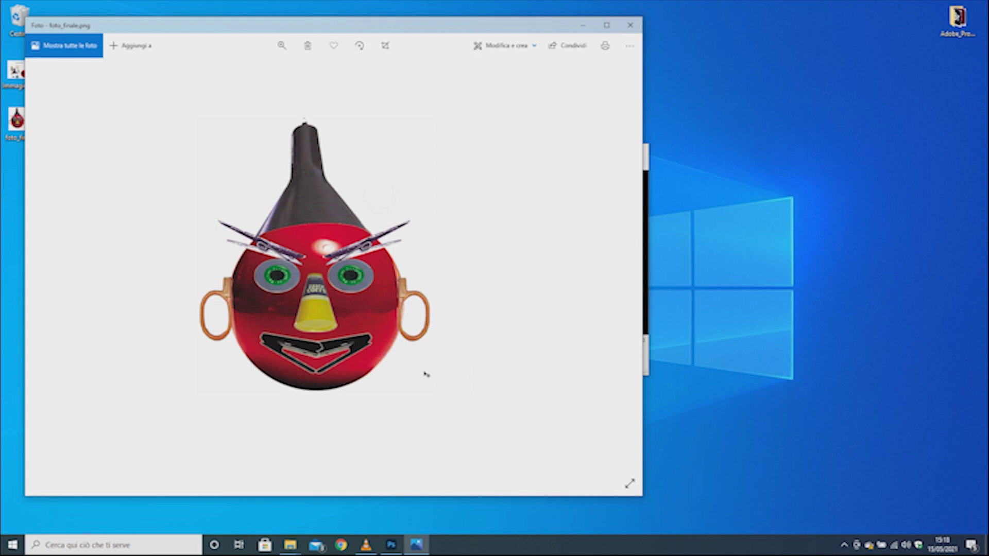
key(Left)
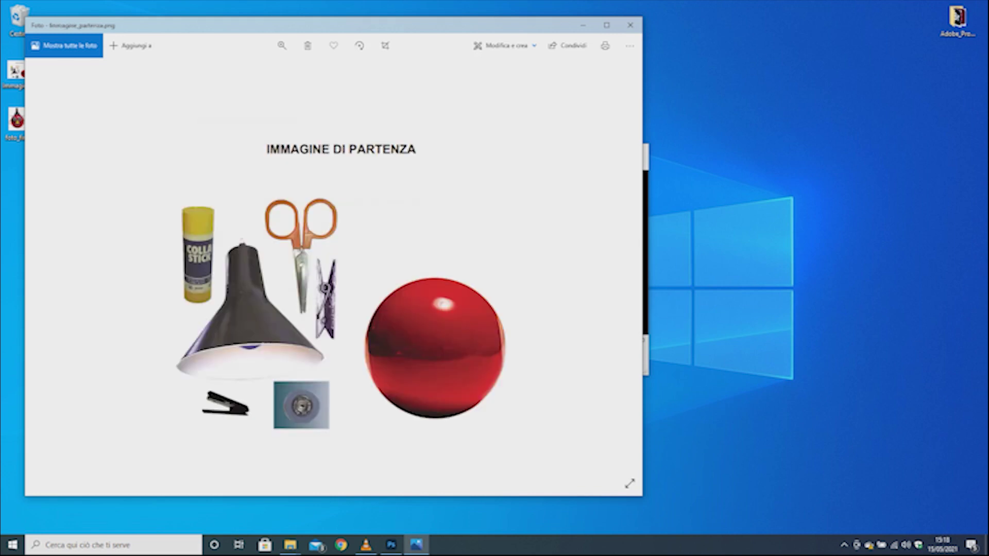
key(Right)
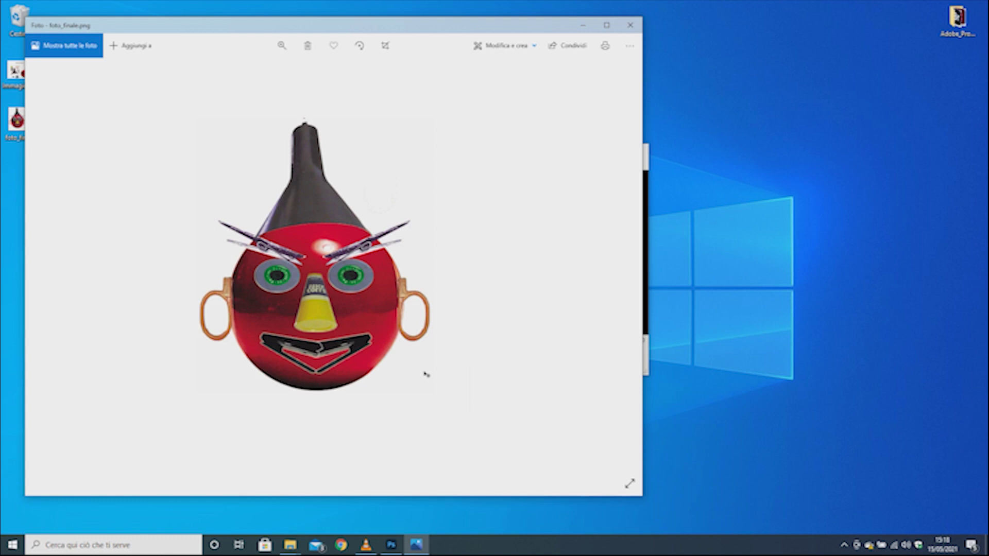
key(Left)
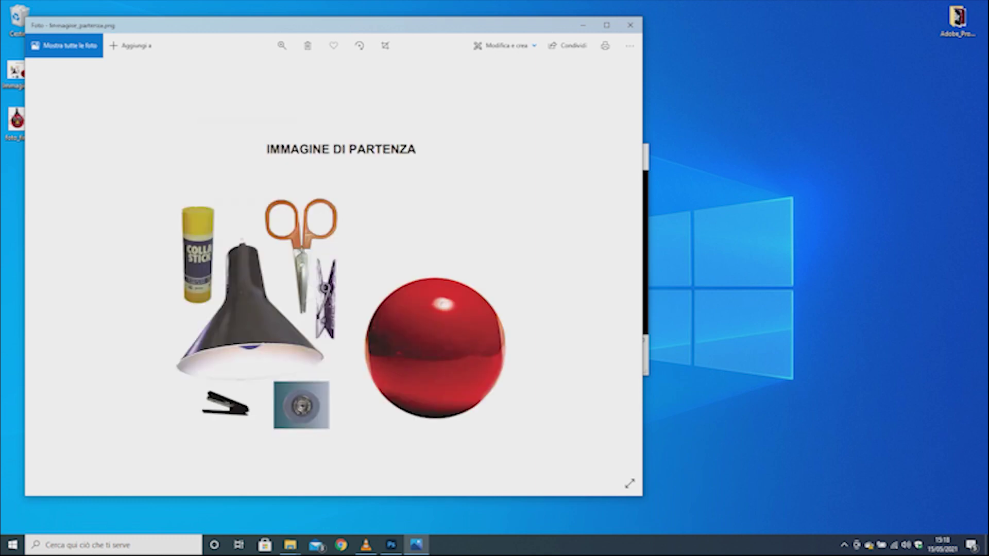
key(Right)
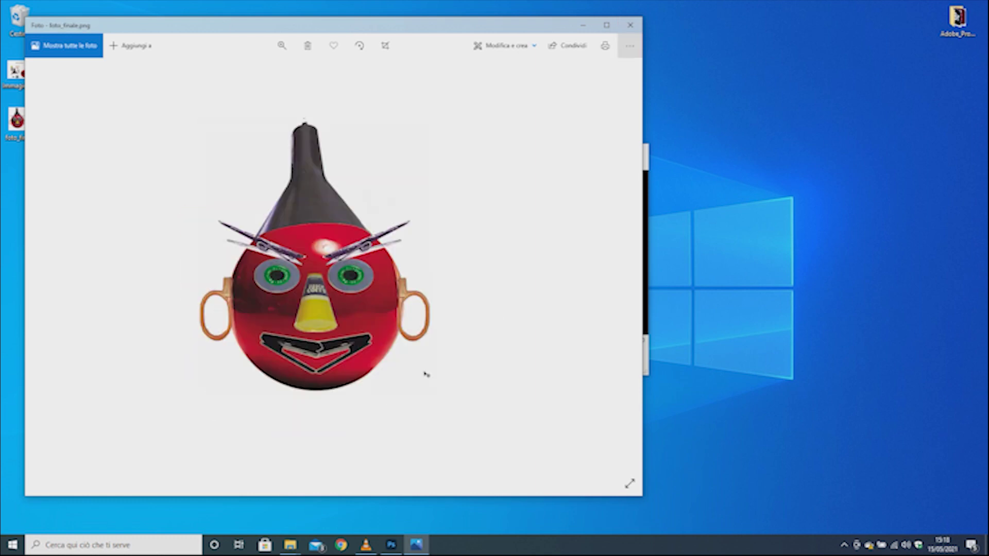
click(630, 24)
click(392, 545)
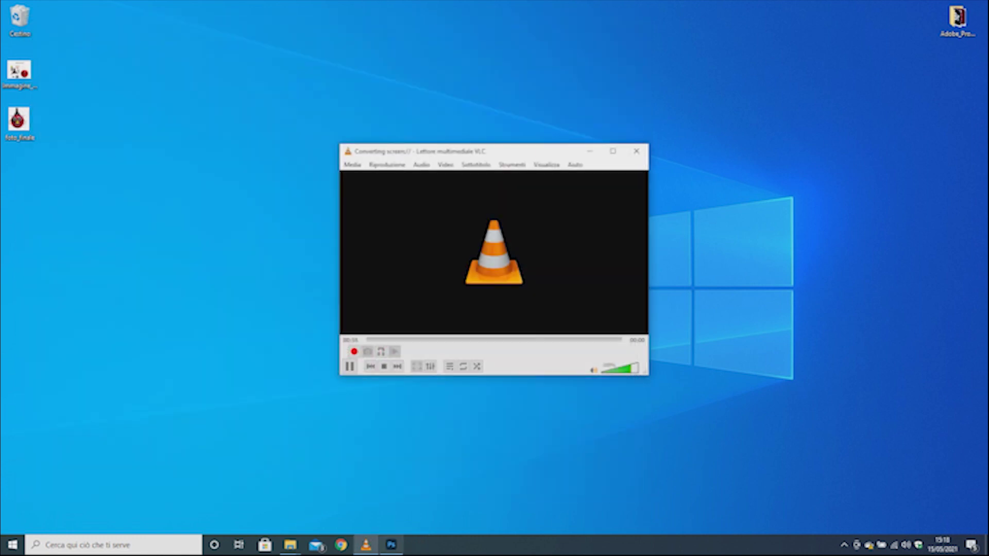
Step: Bring up the Open dialog with its file-type filter set to show all formats
key(alt+f)
key(Down)
key(Down)
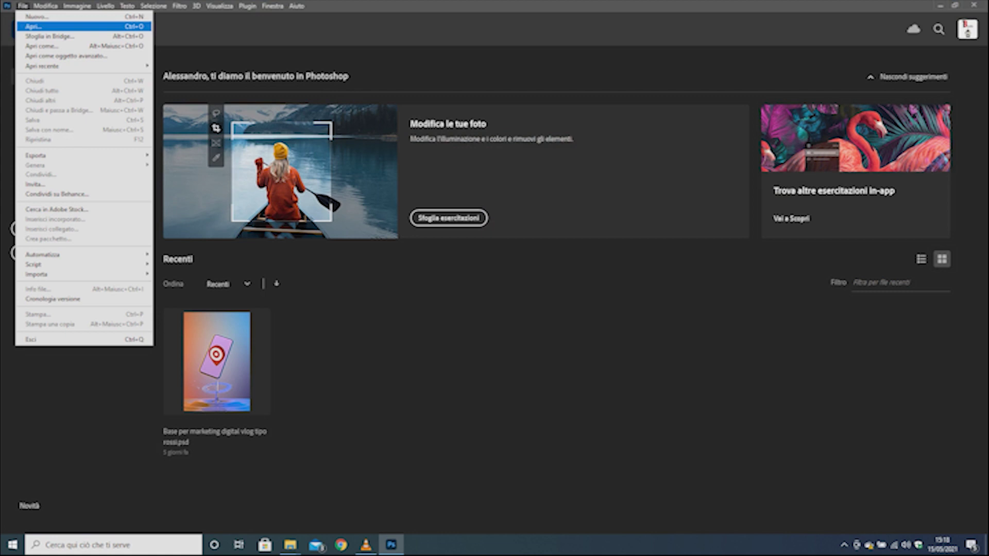
key(Return)
click(45, 92)
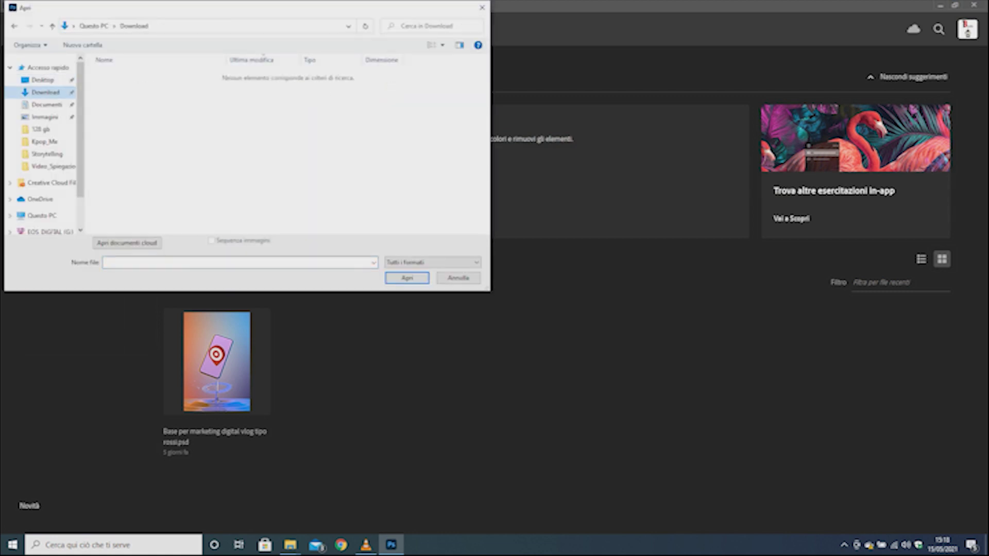
click(433, 263)
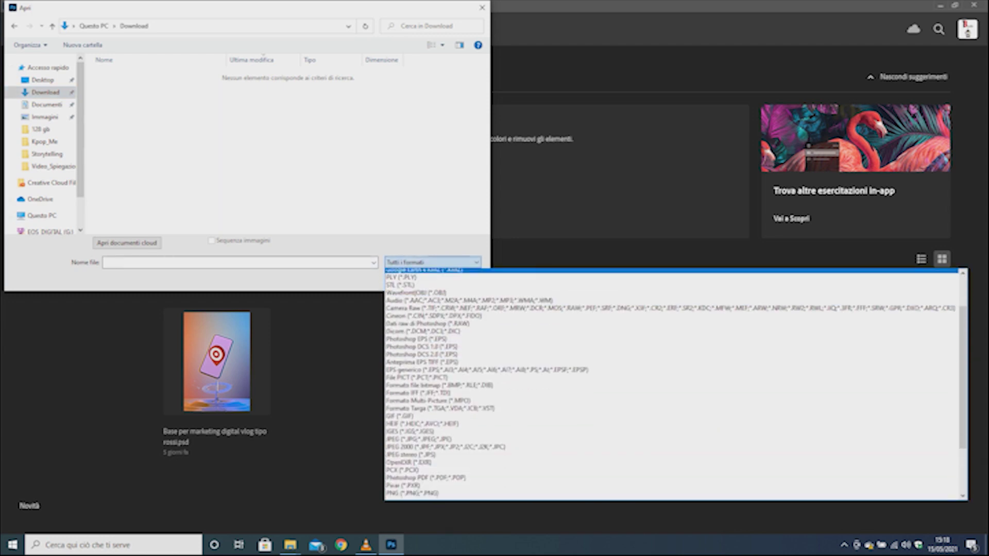
scroll(675, 383, down, 2)
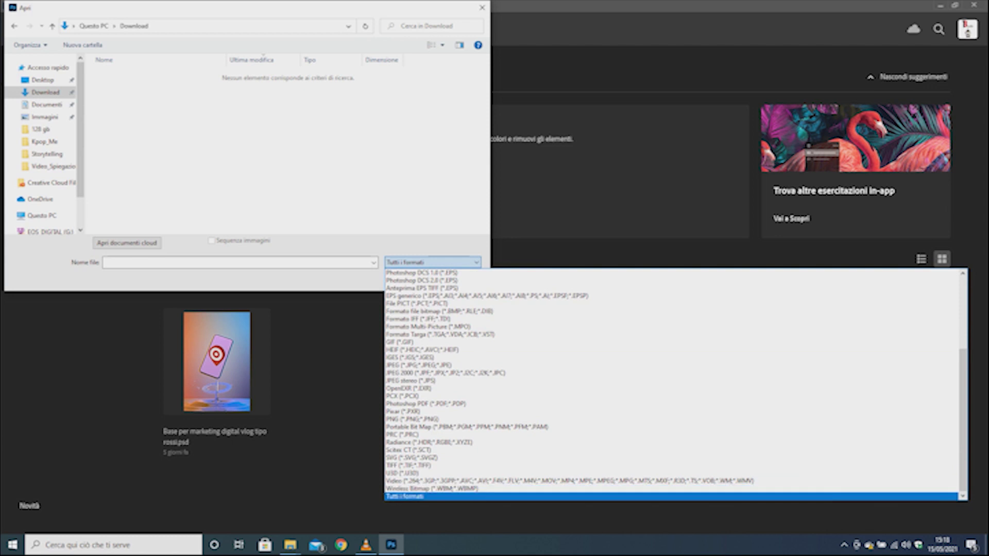
click(404, 496)
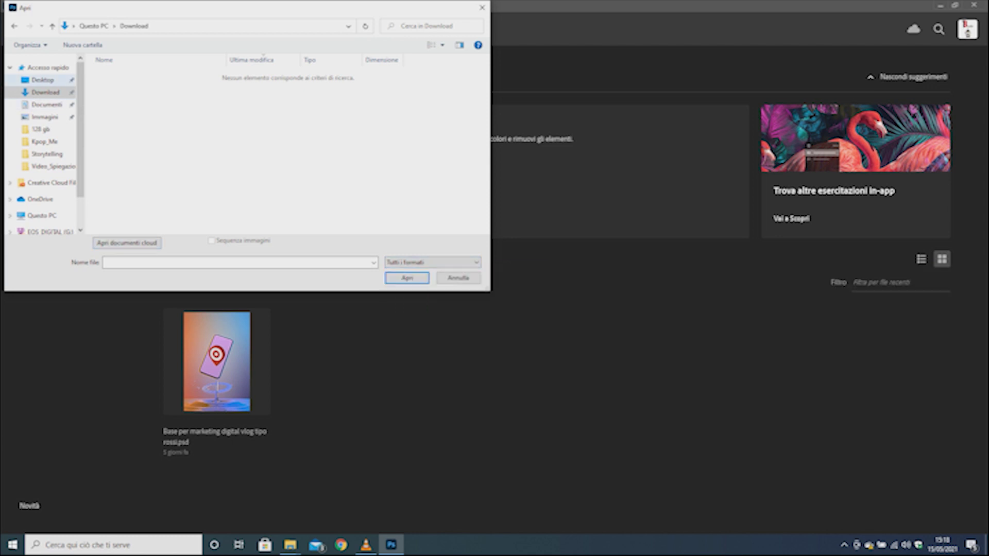
Step: Open the Immagine_partenza image from the Desktop
click(42, 80)
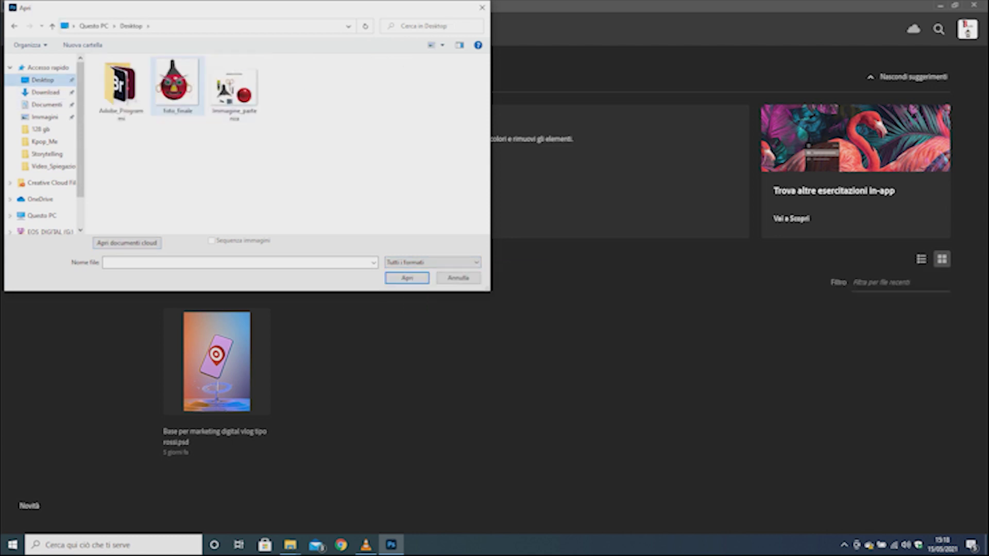
click(234, 90)
right_click(240, 92)
click(268, 100)
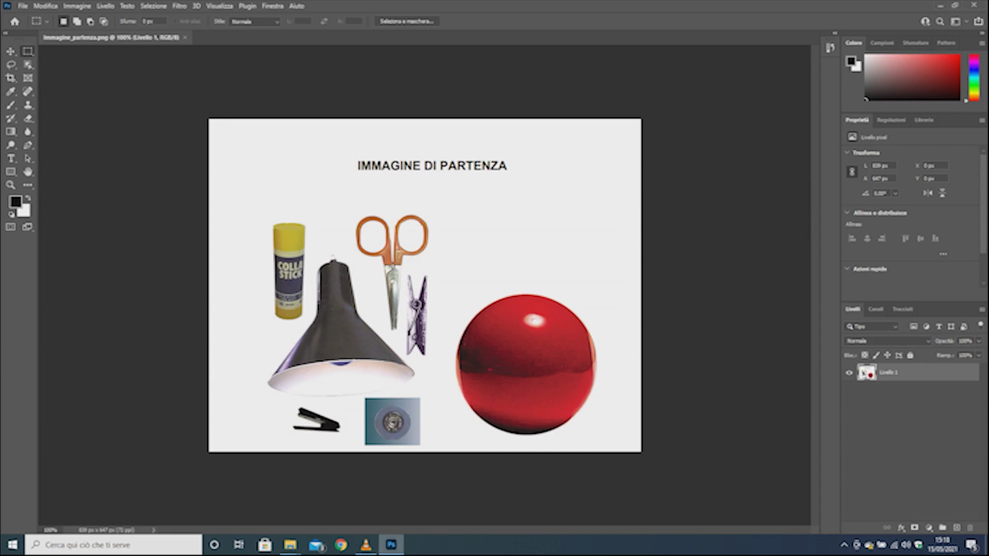
mouse_move(391, 545)
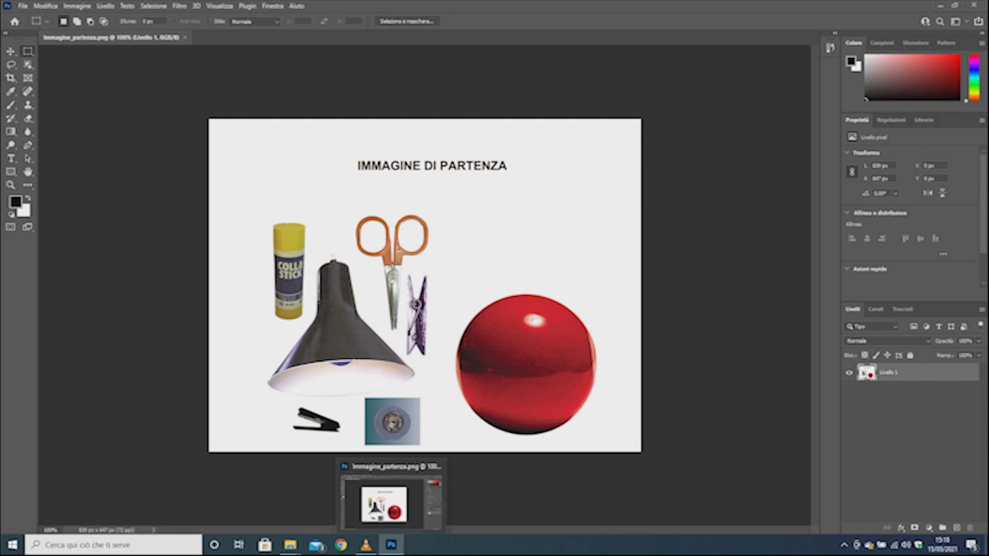
Step: Start a new document using the A5 print preset
click(22, 6)
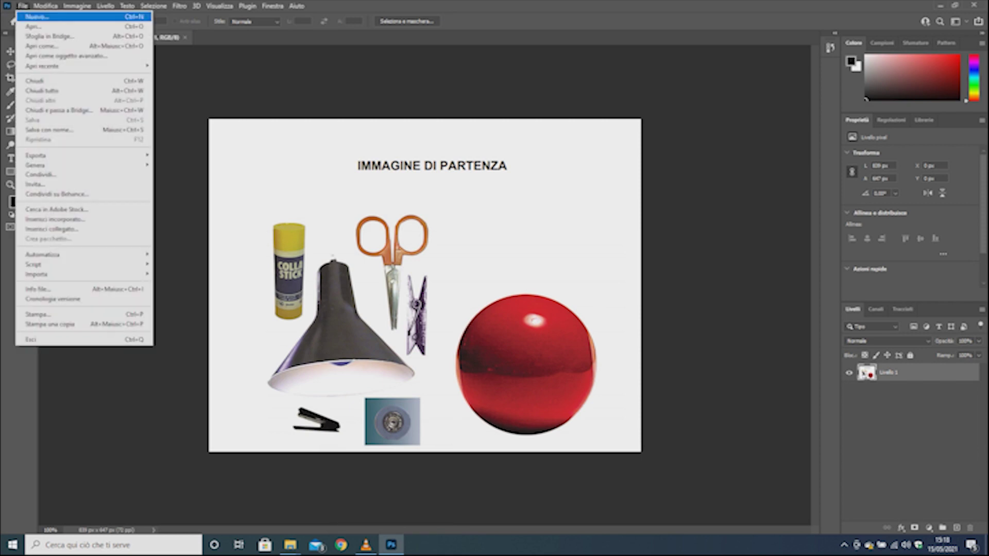
click(36, 17)
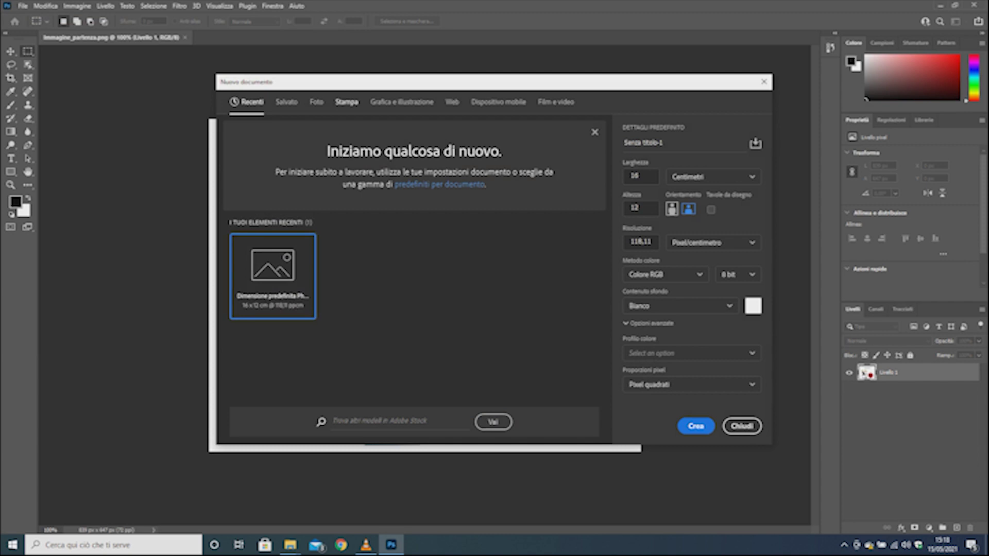
click(346, 102)
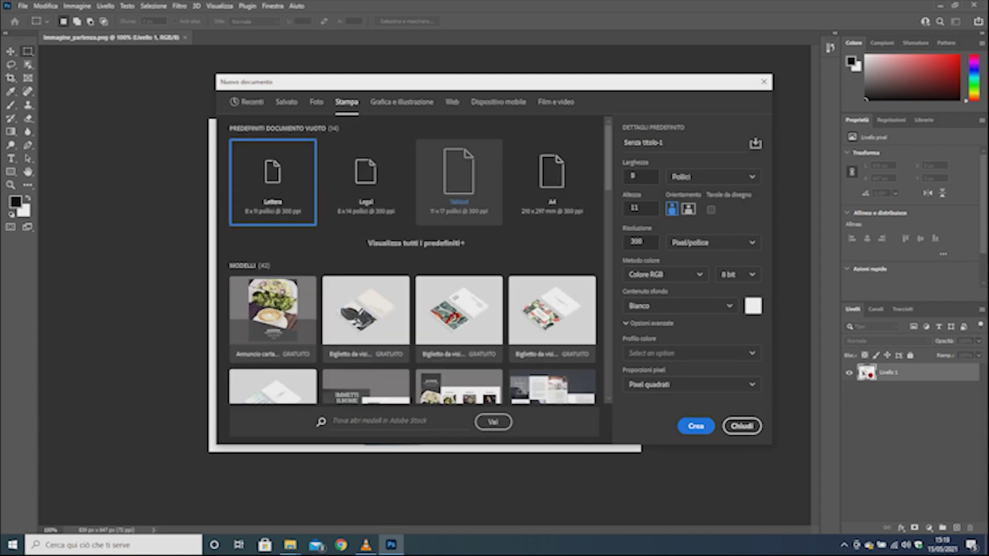
click(416, 243)
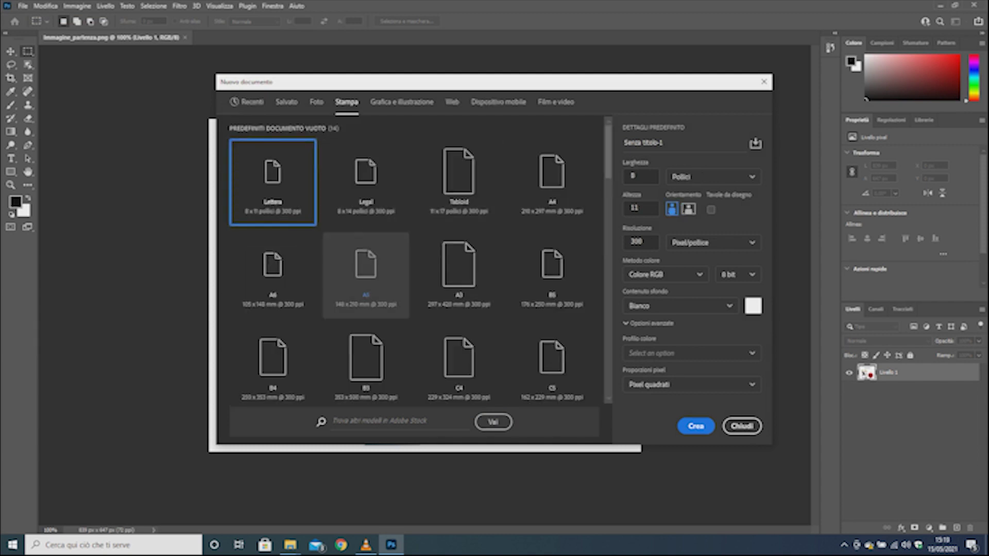
click(366, 273)
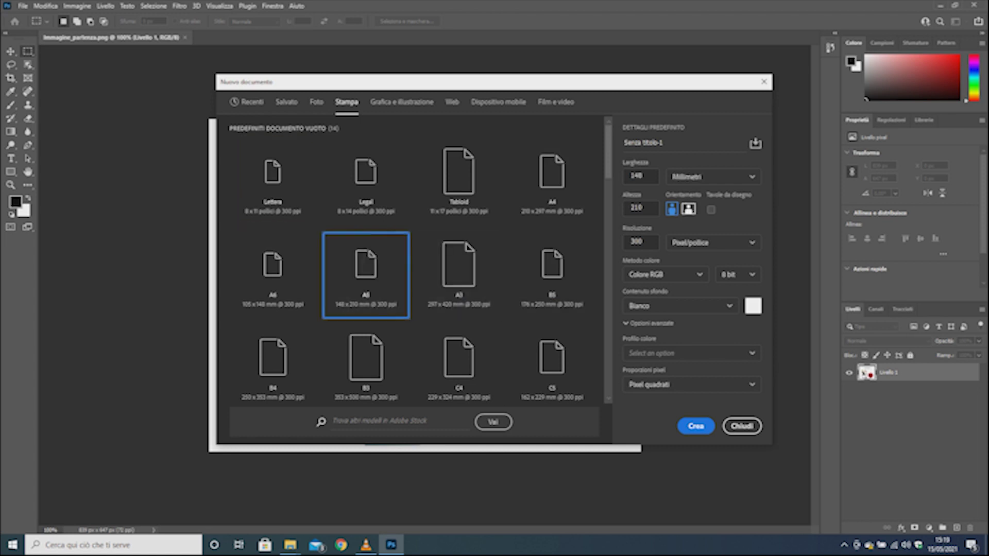
Step: Name the new document Esercizio_Strumenti_base_selezione
key(BackSpace)
key(BackSpace)
key(BackSpace)
key(BackSpace)
key(BackSpace)
key(BackSpace)
key(BackSpace)
key(BackSpace)
key(BackSpace)
text(tb)
key(BackSpace)
text(sercizi)
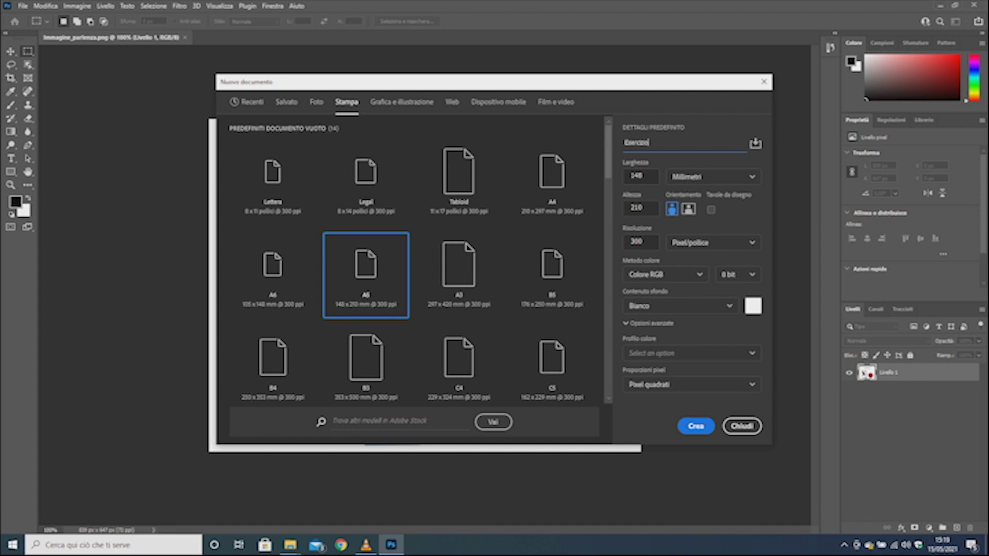
text(o_)
text(Strumenti)
text(_d)
text(i)
key(BackSpace)
key(BackSpace)
text(lase_se)
text(ezioni)
key(BackSpace)
key(BackSpace)
key(BackSpace)
text(one)
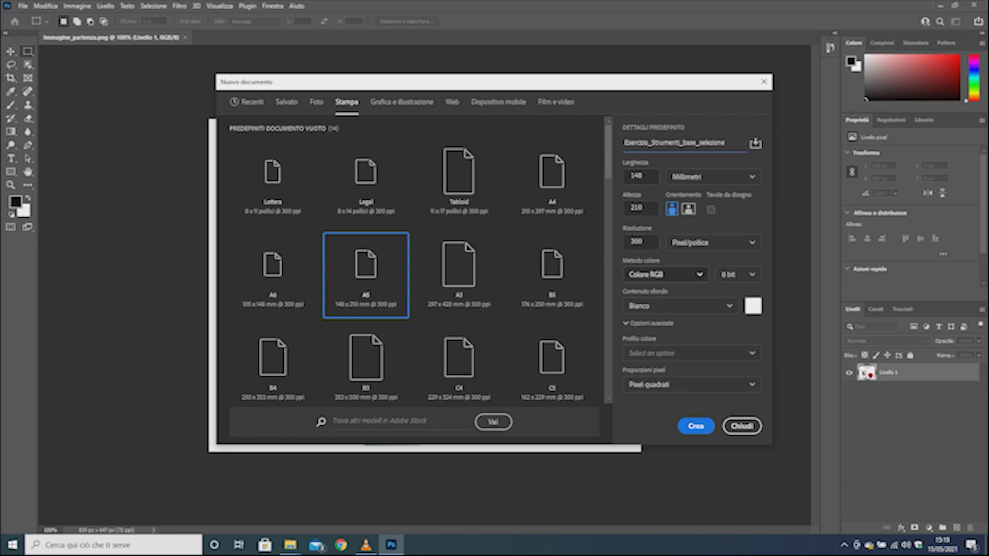
Step: Set the colour mode to CMYK with the Coated FOGRA39 profile
click(664, 274)
click(649, 344)
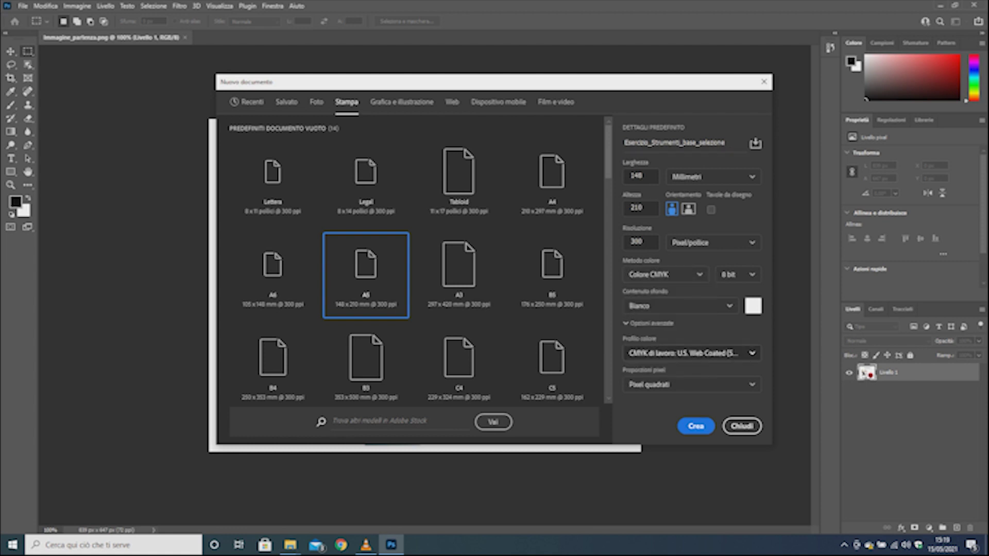
click(690, 353)
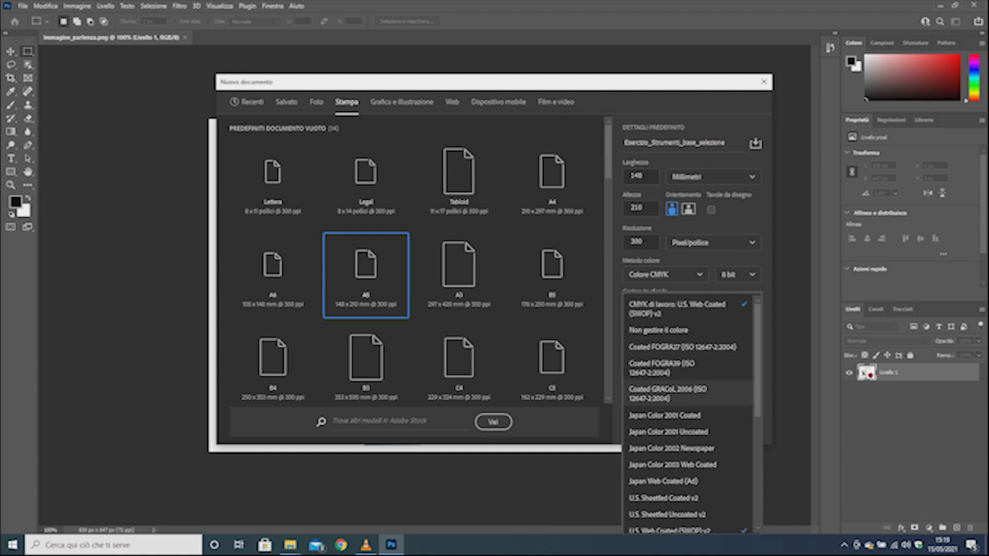
scroll(685, 383, down, 1)
scroll(685, 384, down, 1)
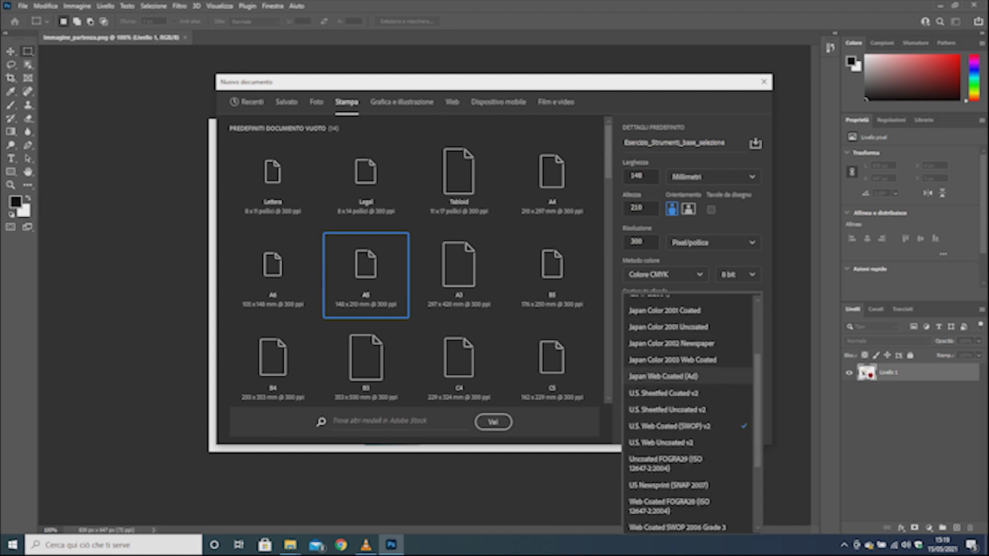
scroll(685, 391, down, 1)
scroll(685, 392, down, 1)
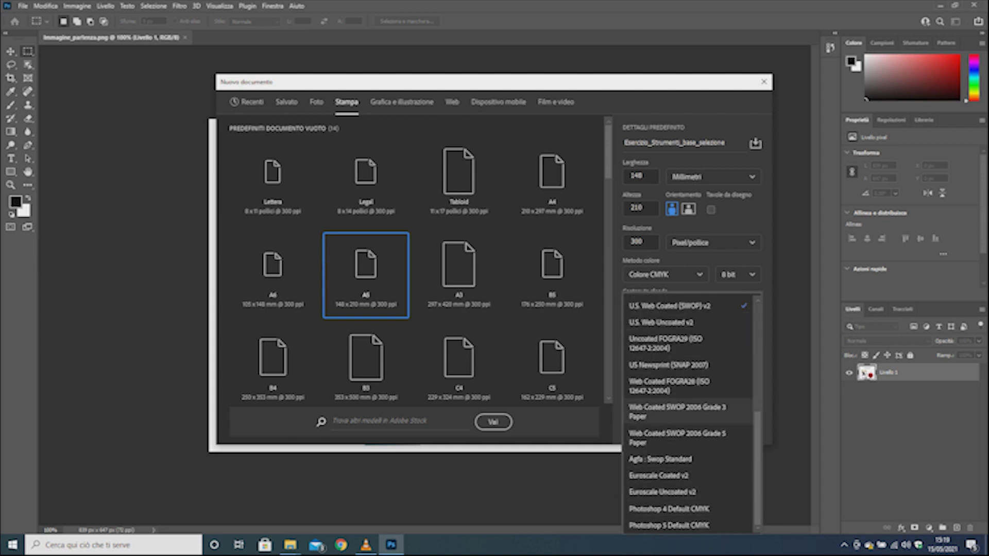
scroll(685, 391, up, 1)
scroll(685, 479, up, 2)
scroll(685, 379, up, 1)
scroll(685, 379, up, 1)
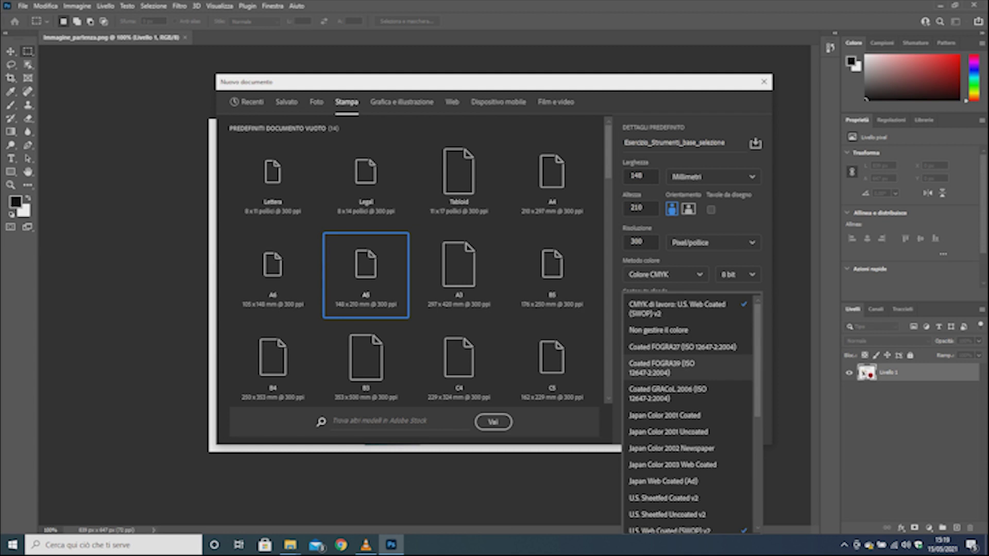
click(685, 368)
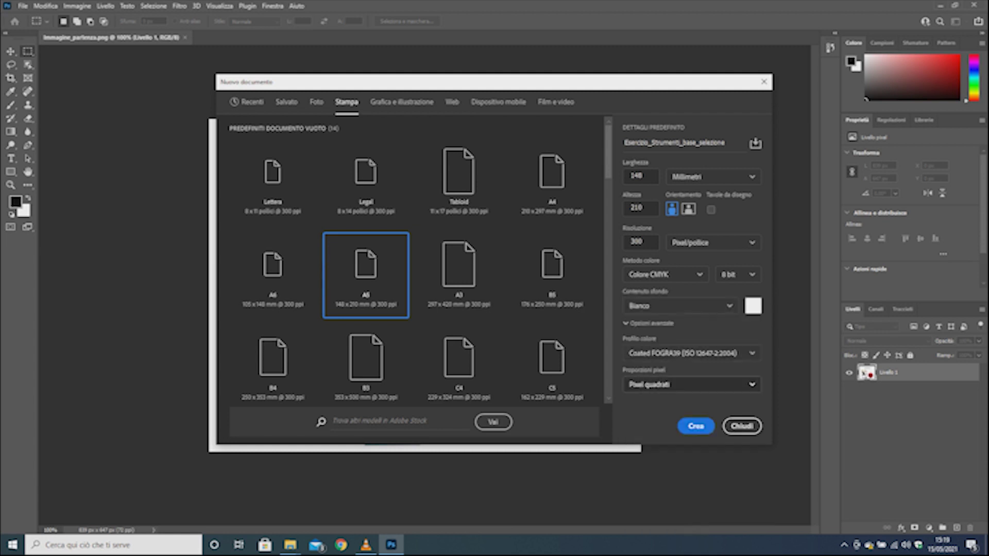
Step: Set the bit depth to 16 bit and create the document
click(737, 274)
click(729, 311)
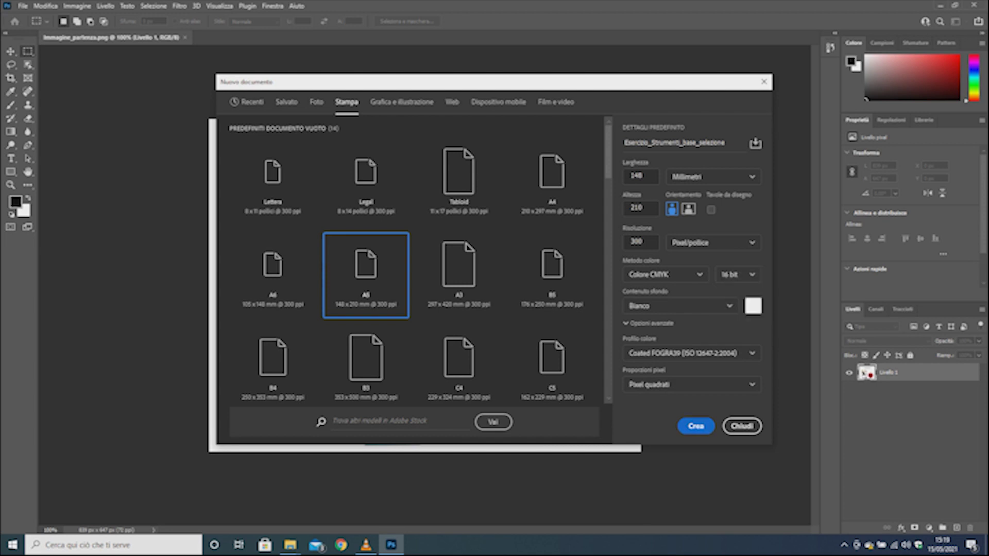
click(695, 426)
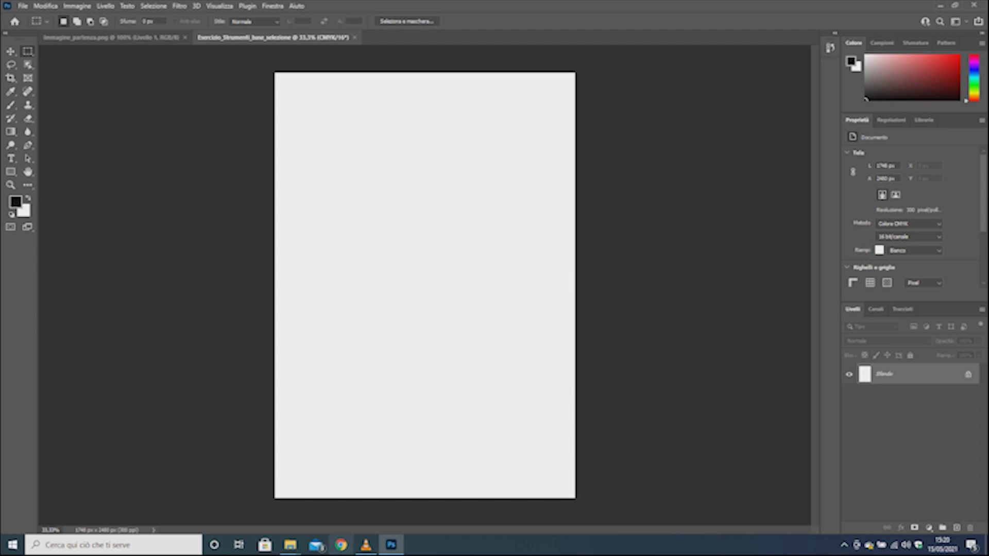
Step: Add new layers named Palla and Gomma DX
click(365, 545)
click(365, 545)
key(ctrl+shift+alt+n)
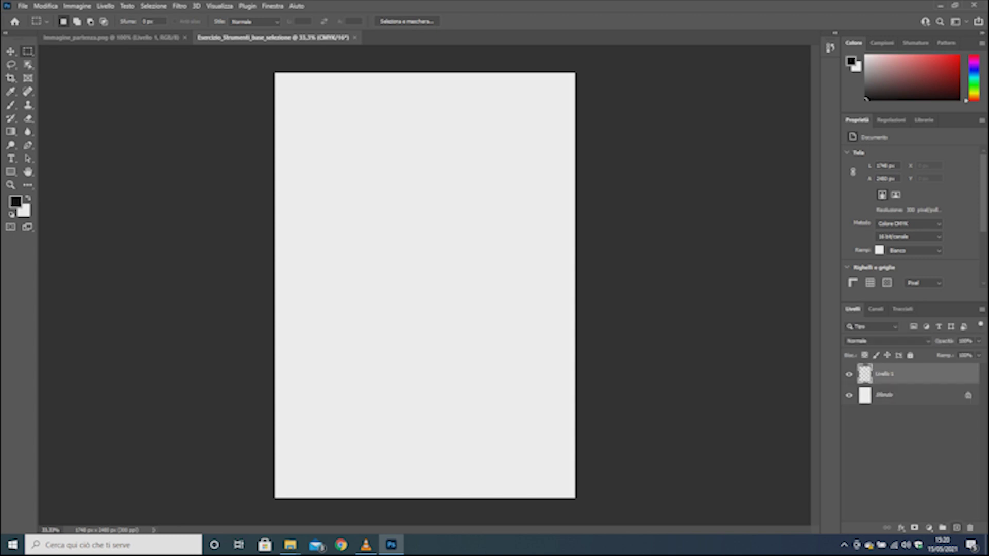
double_click(885, 374)
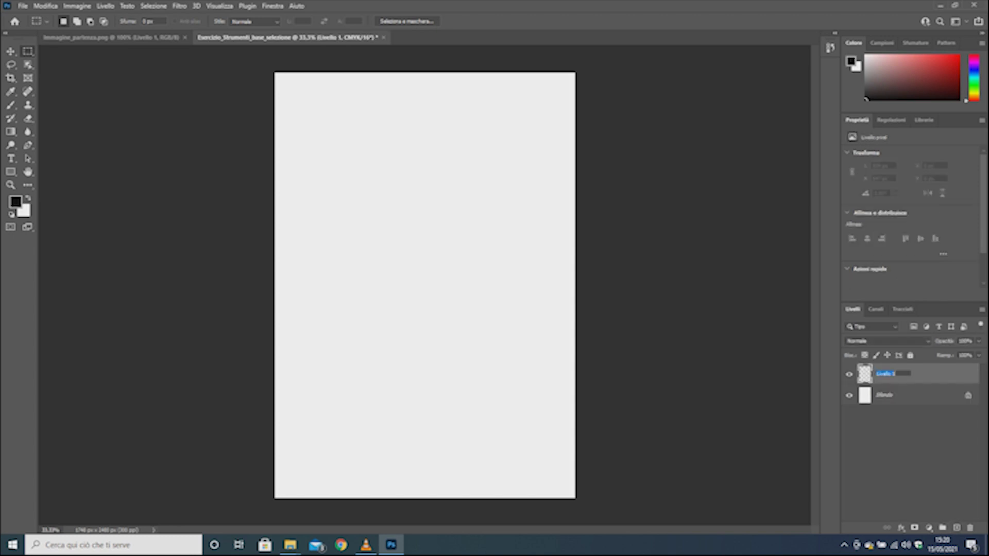
text(Pall)
click(906, 453)
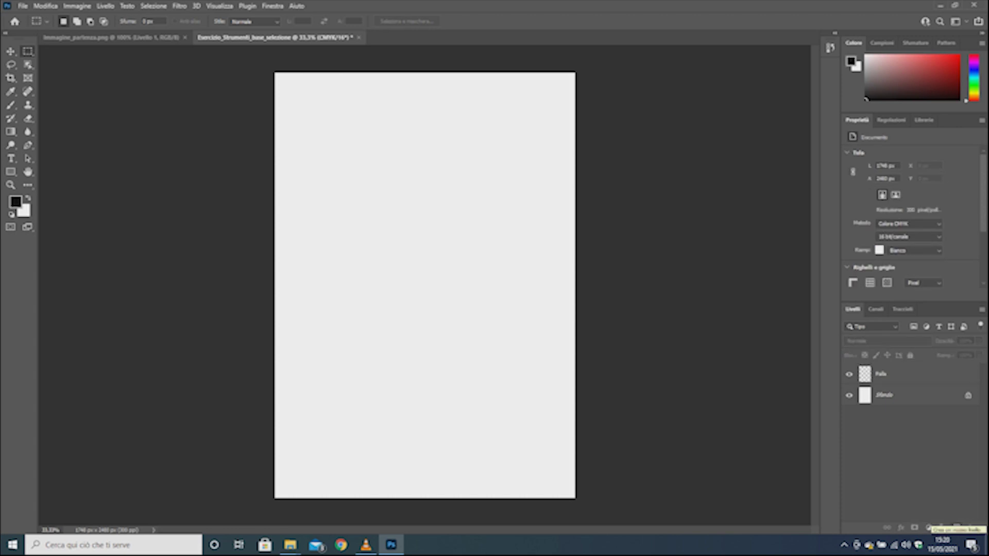
key(ctrl+shift+alt+n)
double_click(884, 373)
text(Sol)
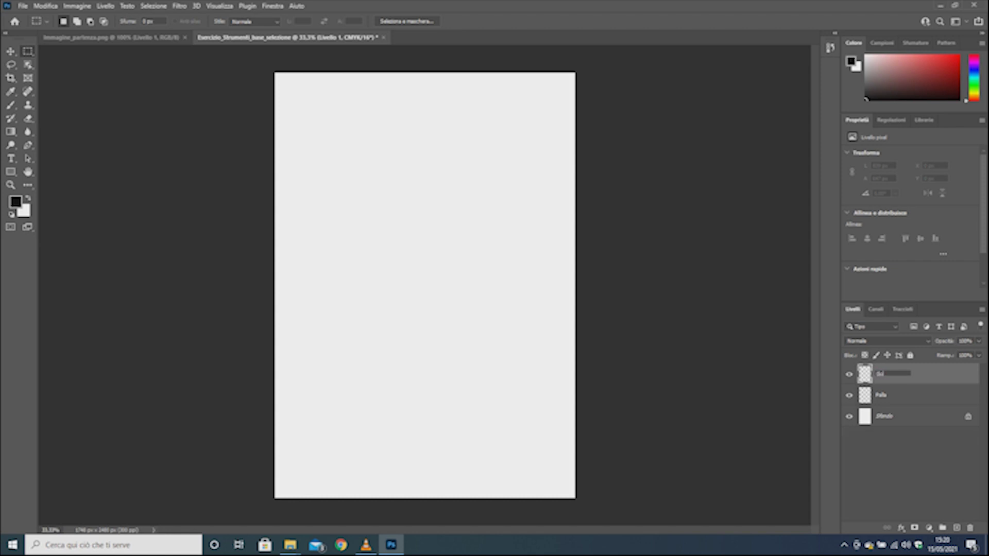
text(nni)
text(el)
key(BackSpace)
key(BackSpace)
text(D)
key(Return)
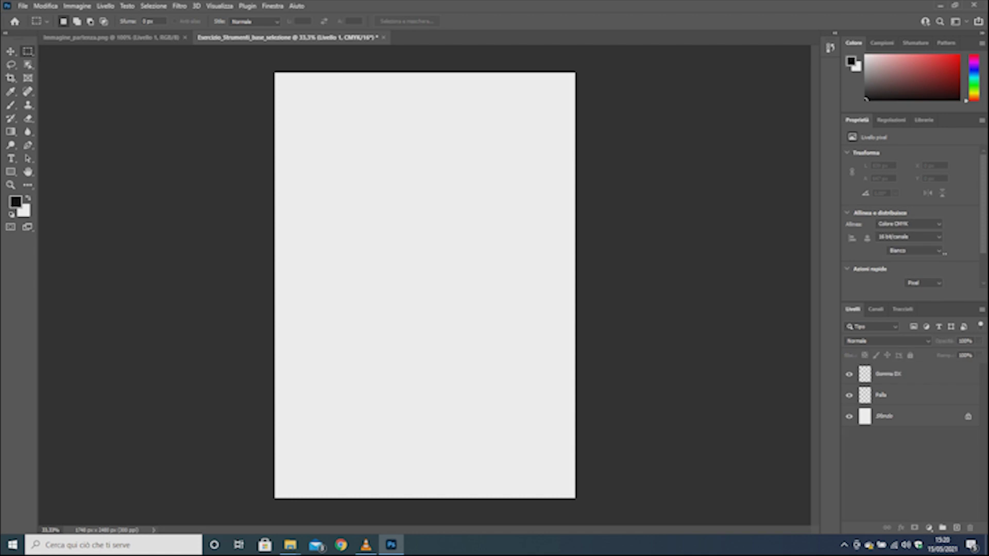
Step: Add new layers named Gomma SX and Colla
key(ctrl+shift+alt+n)
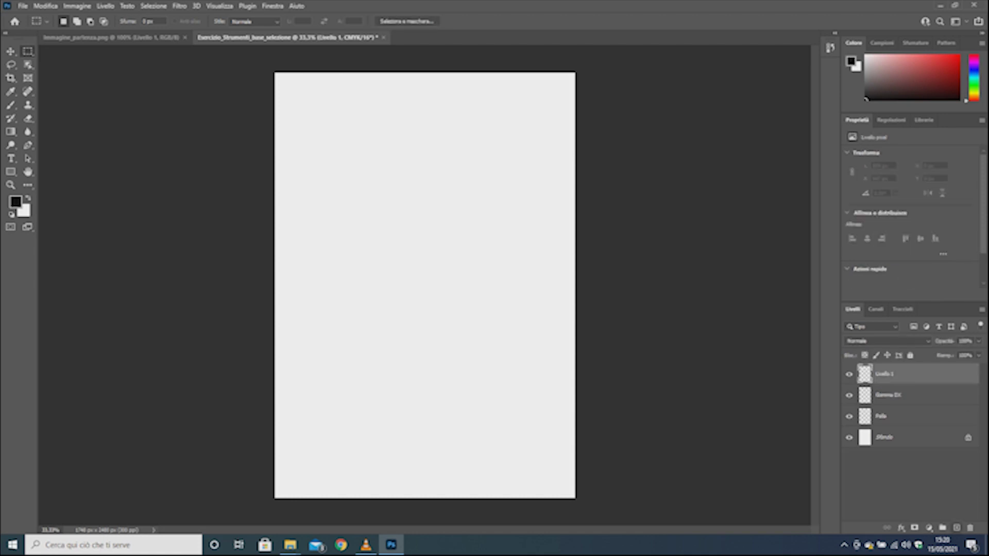
double_click(884, 373)
text(Go)
text(sx)
key(BackSpace)
text(SX)
key(Return)
click(956, 527)
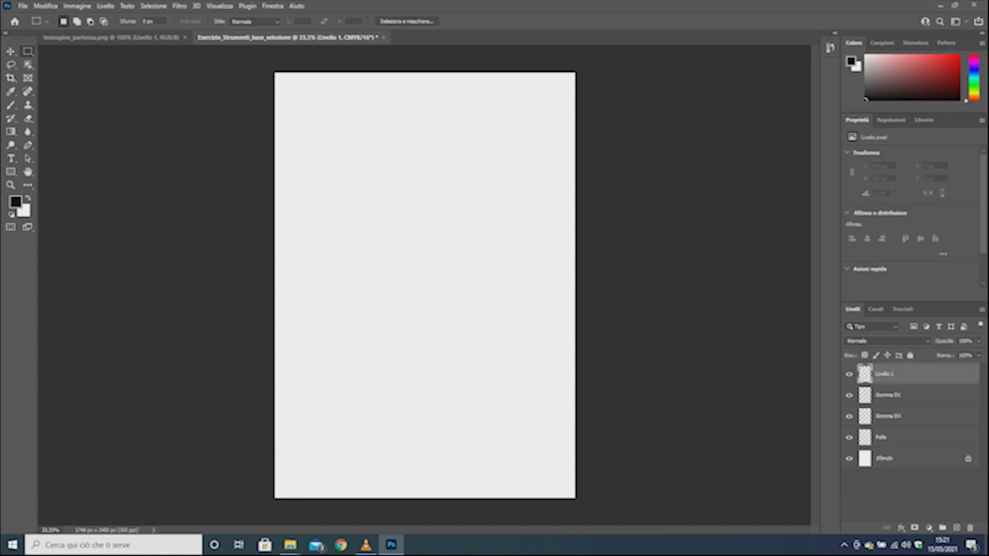
double_click(884, 373)
text(Coda)
key(Return)
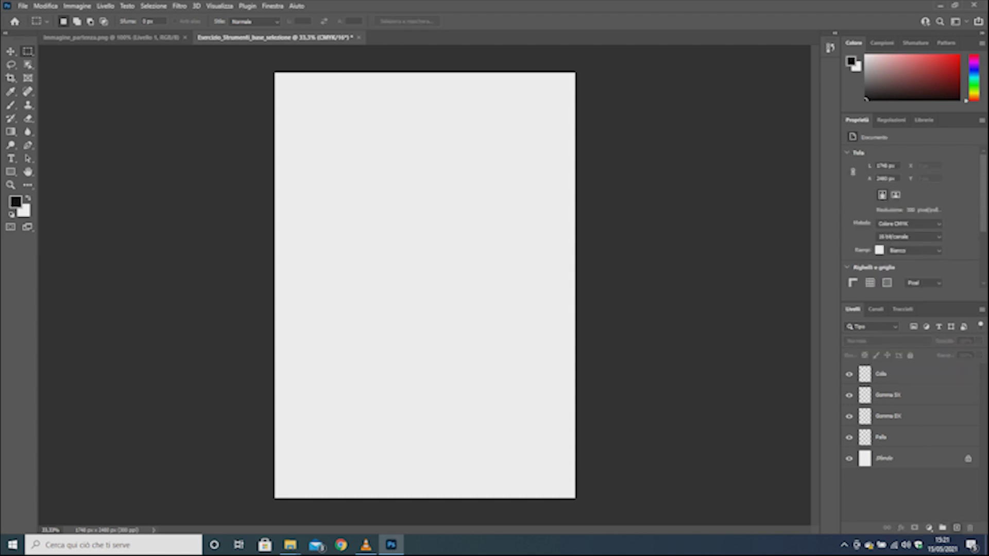
Step: Add new layers named Lampada and Forbice
click(957, 527)
double_click(885, 373)
text(Li)
text(pada)
key(Return)
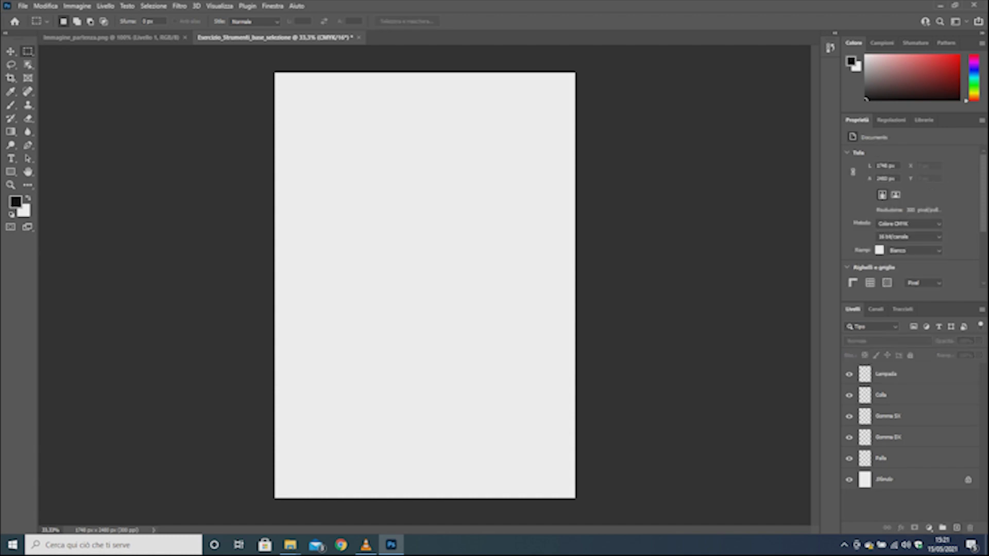
key(ctrl+Tab)
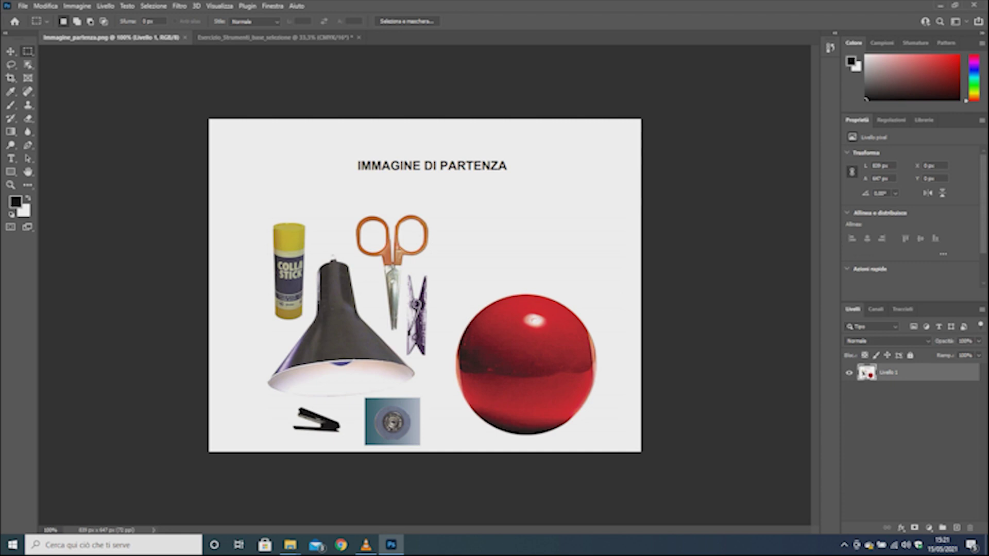
key(ctrl+Tab)
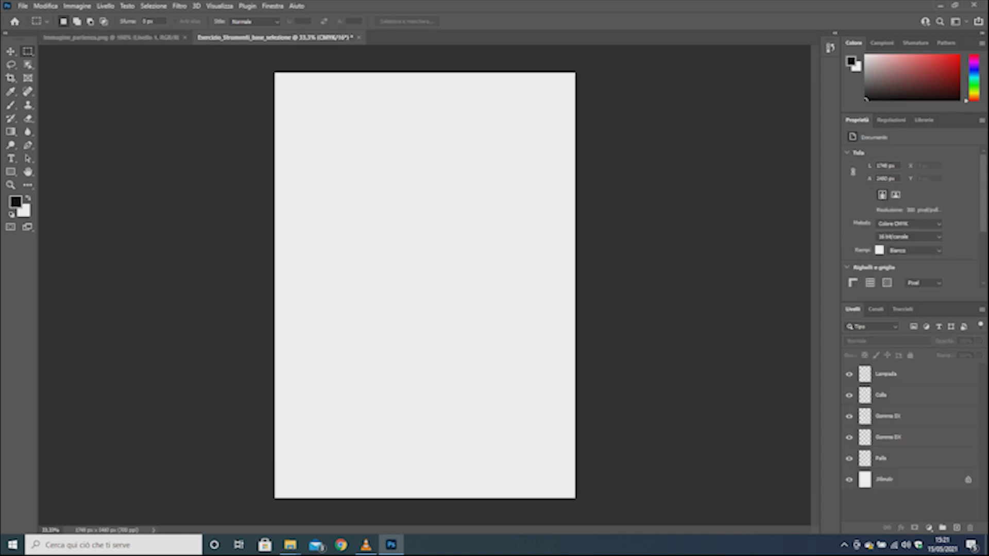
key(ctrl+shift+alt+n)
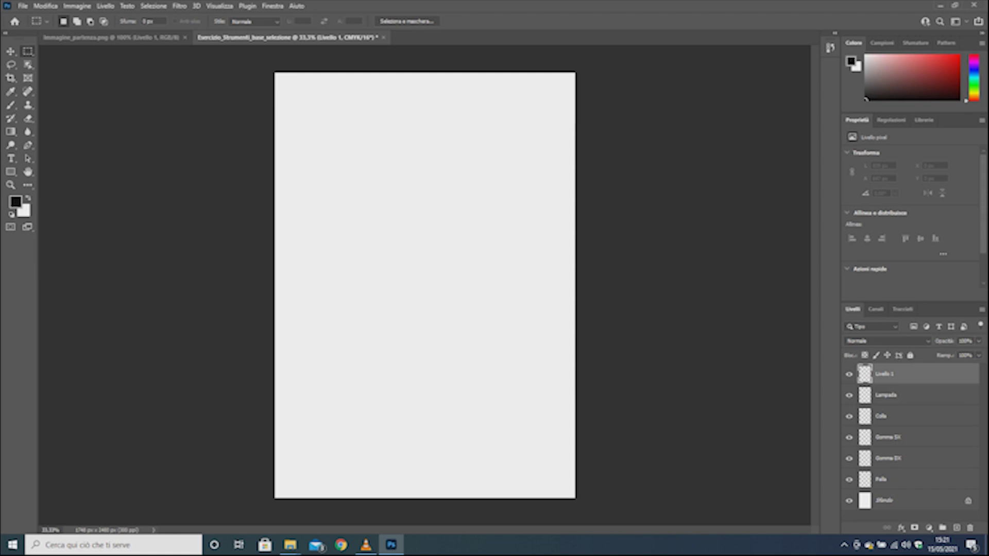
double_click(884, 373)
text(forbice)
key(Return)
Step: Add new layers named Molletta and Graffettatrice
key(ctrl+shift+alt+n)
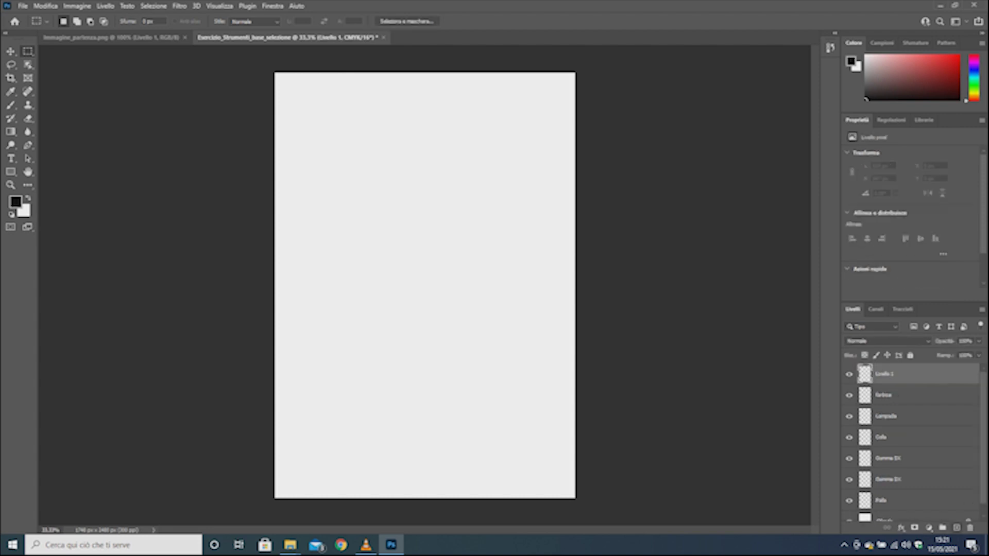
double_click(884, 373)
text(Paletta)
key(Return)
key(ctrl+v)
double_click(884, 374)
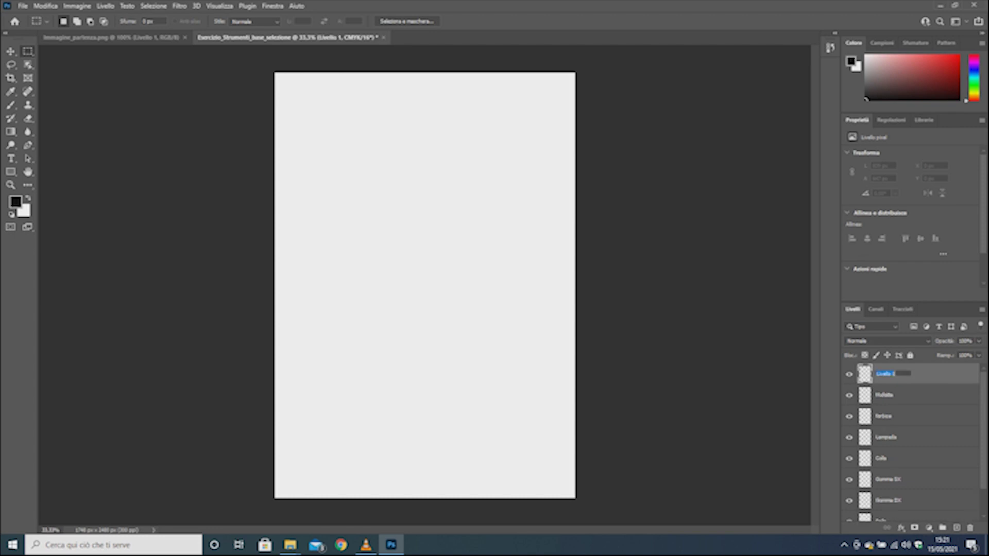
text(Graffe)
text(ttatr)
key(Return)
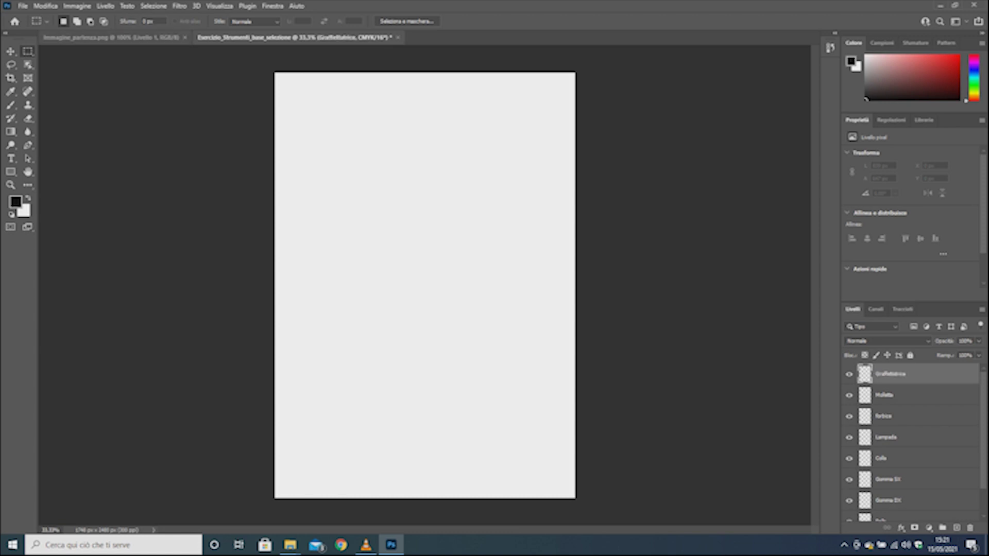
Step: Fully lock the Gomma DX, Gomma SX and Colla layers
click(111, 37)
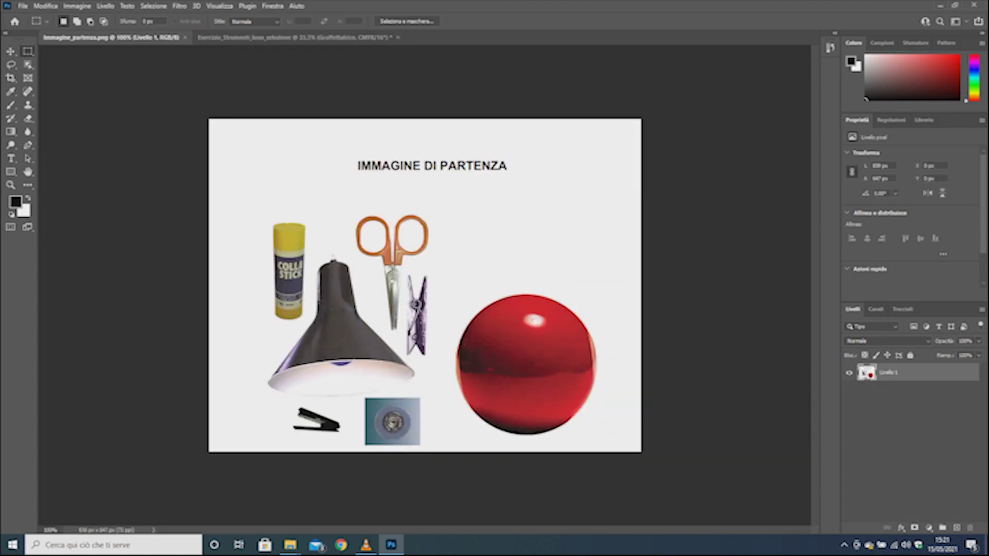
click(296, 37)
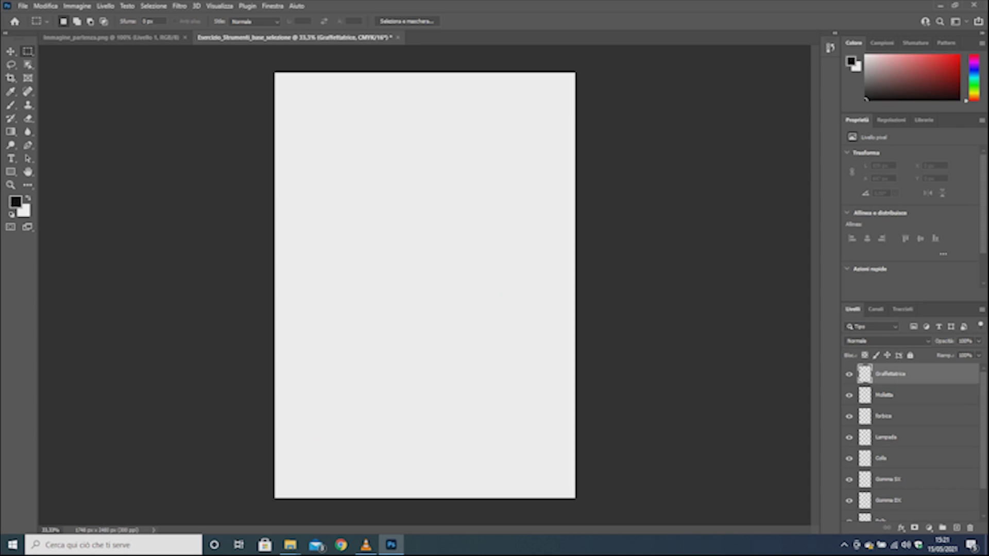
scroll(911, 442, down, 2)
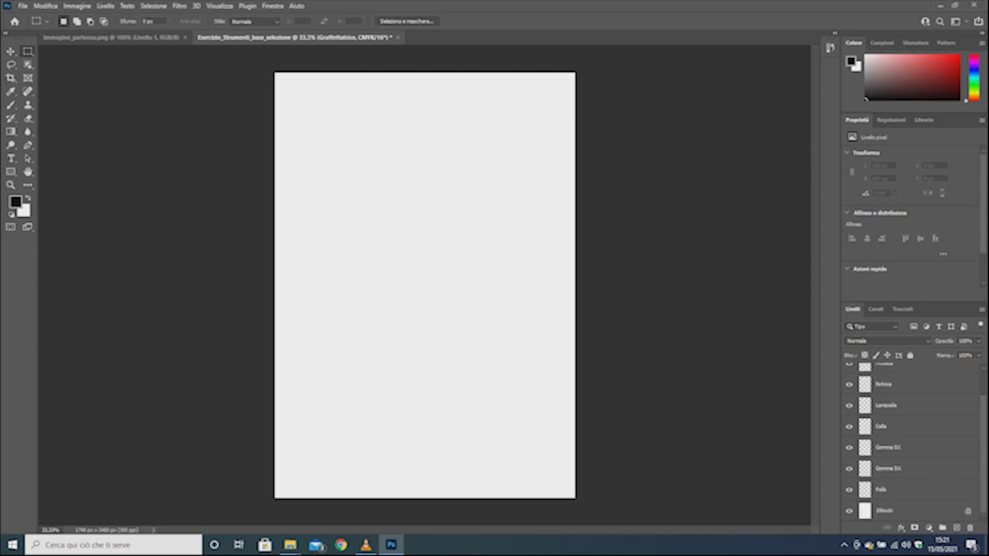
click(896, 469)
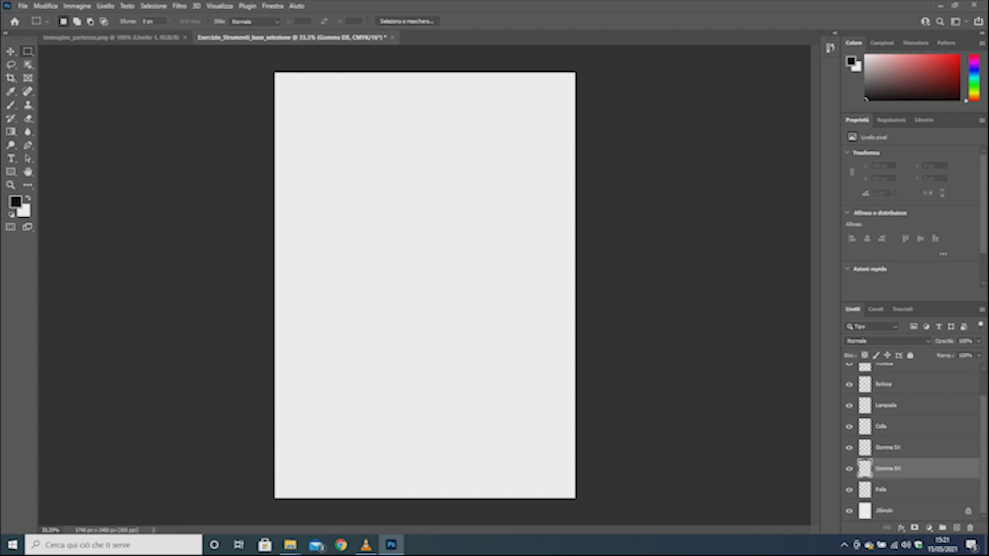
key(ctrl+slash)
key(alt+bracketright)
key(ctrl+slash)
key(alt+bracketright)
key(ctrl+slash)
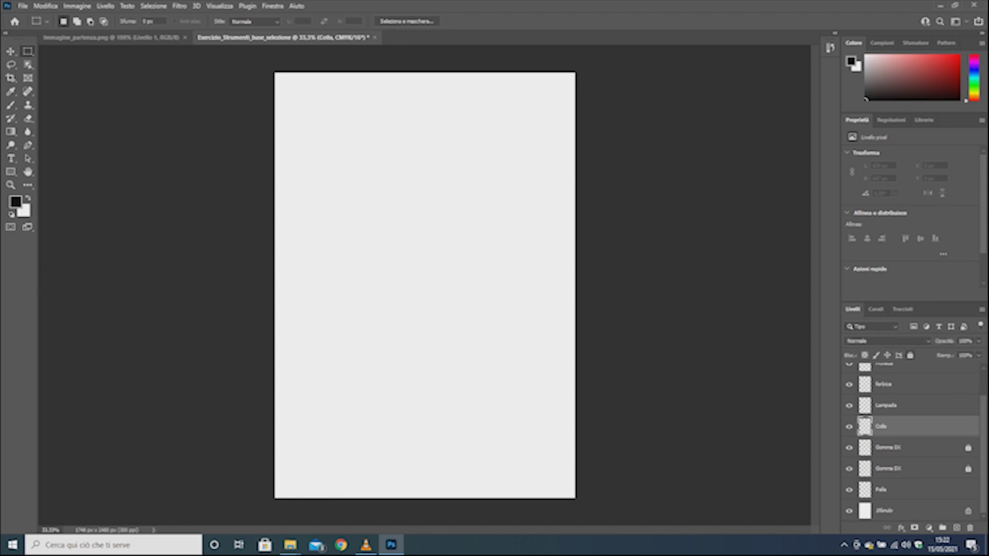
Step: Fully lock the Lampada, Forbice, Molletta and Graffettatrice layers
key(alt+bracketright)
key(ctrl+slash)
key(alt+bracketright)
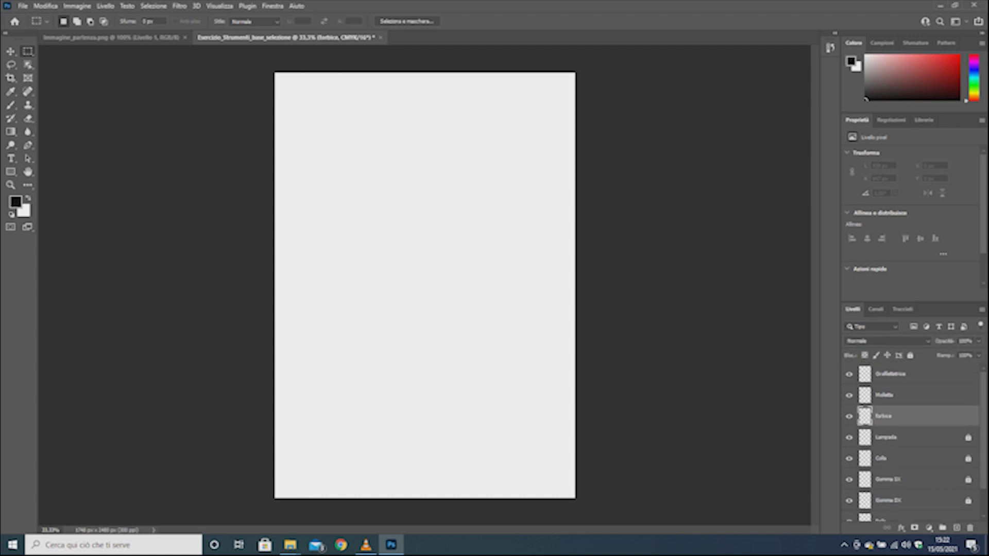
key(ctrl+slash)
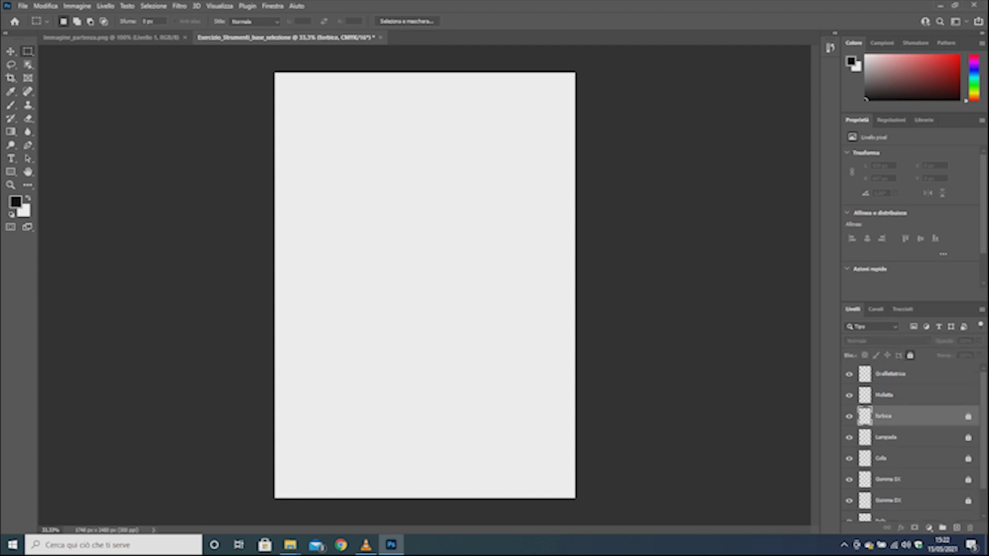
key(alt+bracketright)
key(ctrl+slash)
key(alt+bracketright)
key(ctrl+slash)
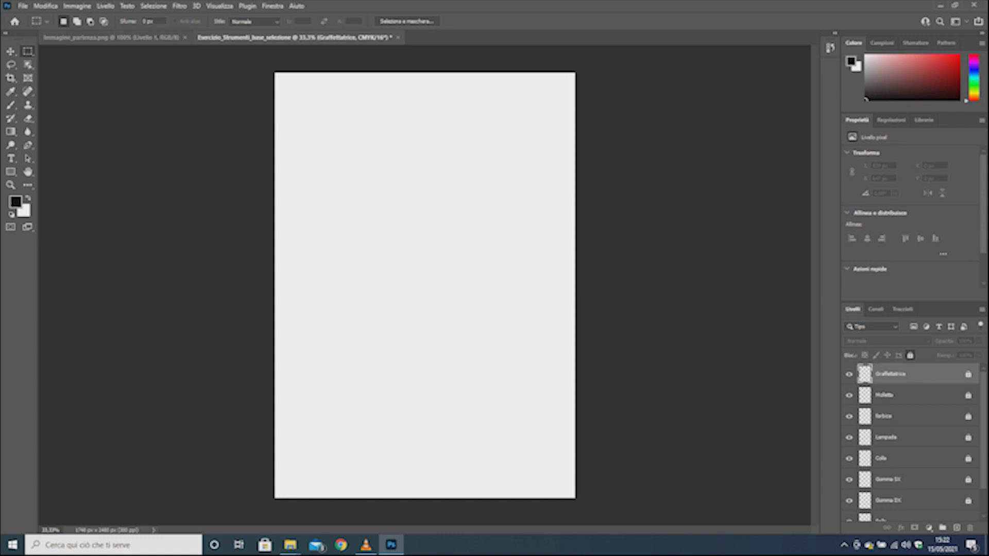
Step: Zoom in on the red ball in the starting image and pick the Elliptical Marquee tool
click(110, 37)
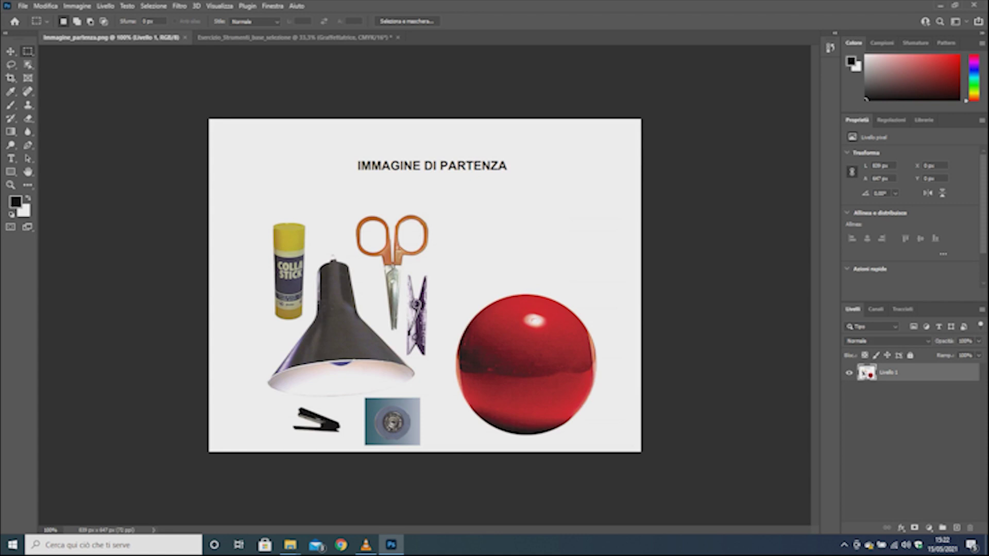
key(z)
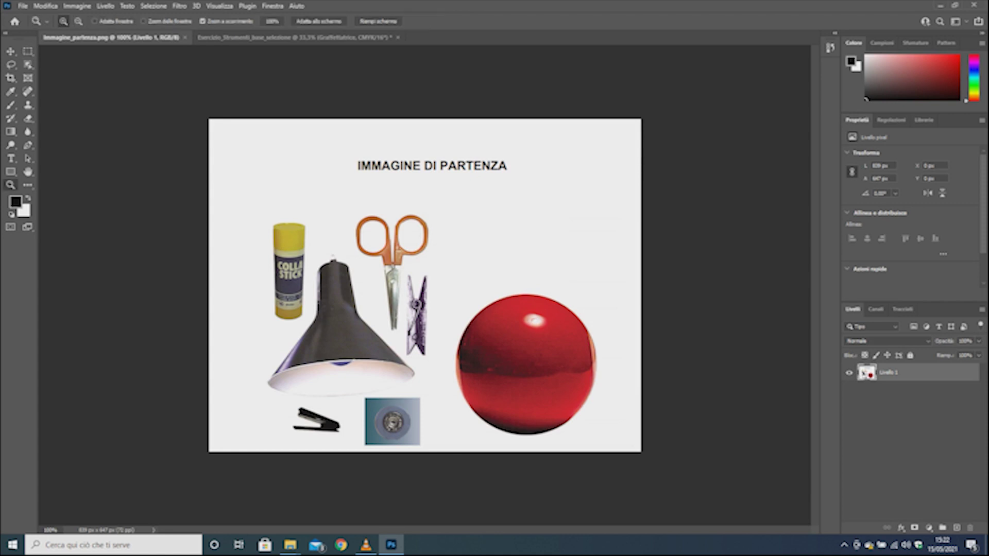
drag(543, 385, 542, 385)
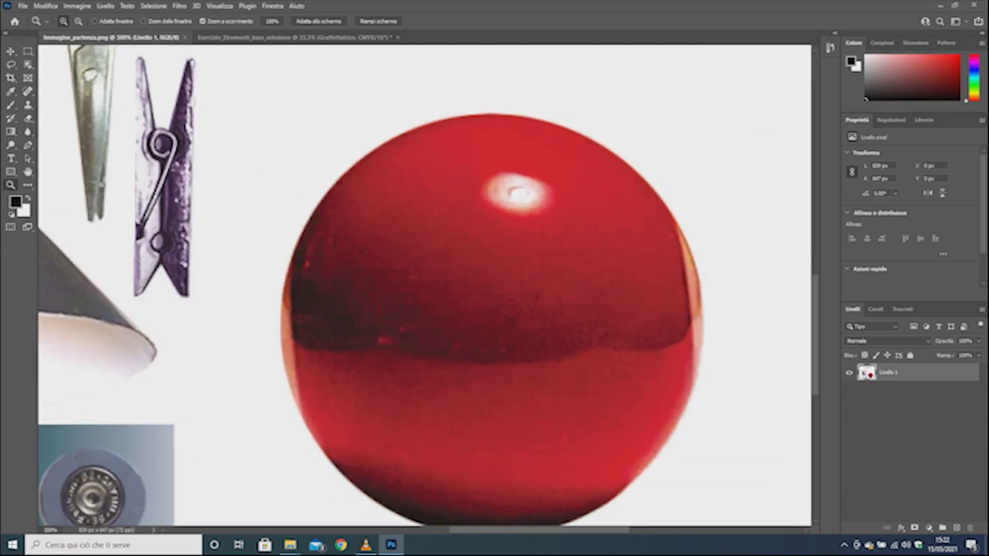
scroll(428, 286, down, 2)
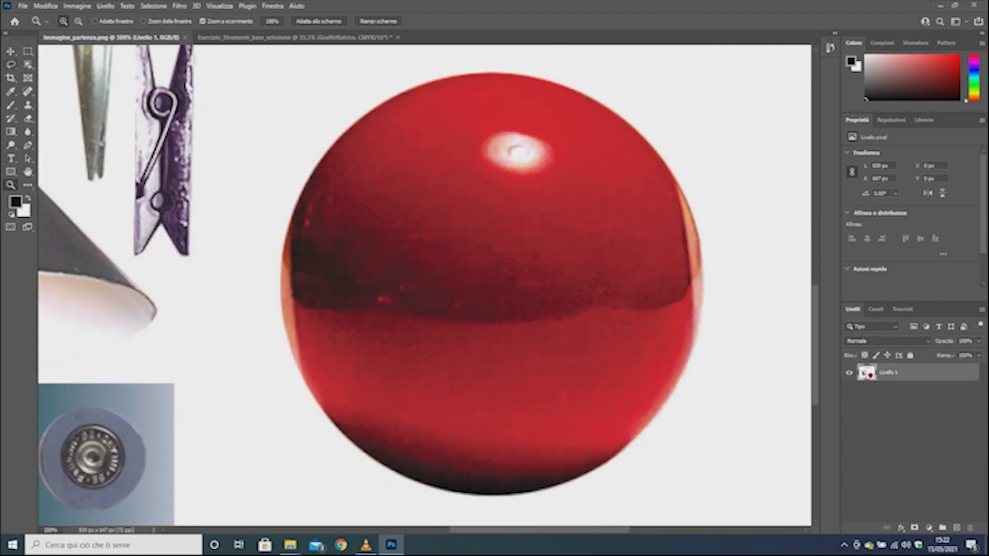
click(28, 65)
click(27, 51)
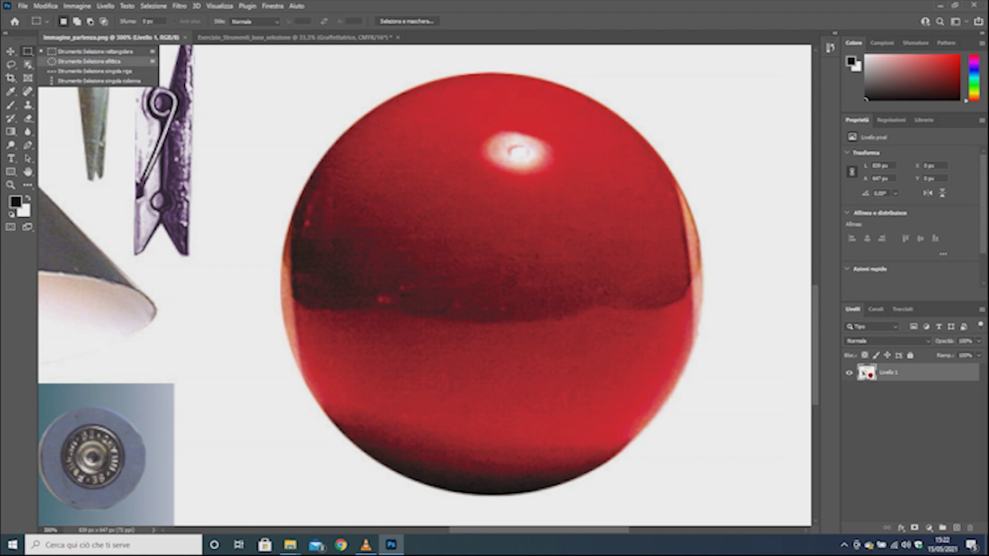
click(87, 61)
Step: Discard a trial elliptical selection, fit the image, and zoom back onto the red ball
mouse_move(339, 133)
mouse_down()
mouse_move(506, 232)
mouse_move(665, 375)
mouse_up()
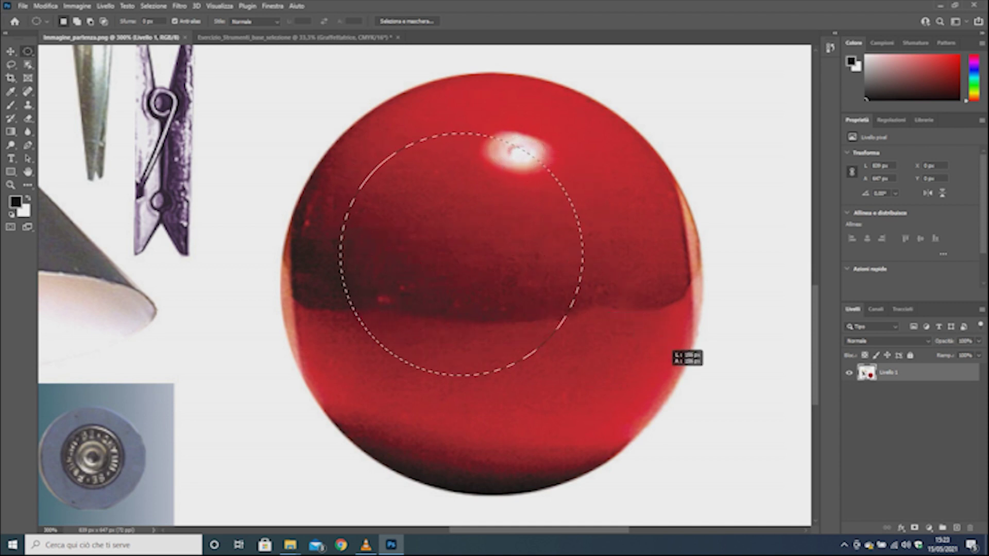
mouse_move(668, 350)
mouse_down()
mouse_move(682, 391)
mouse_move(859, 357)
mouse_up()
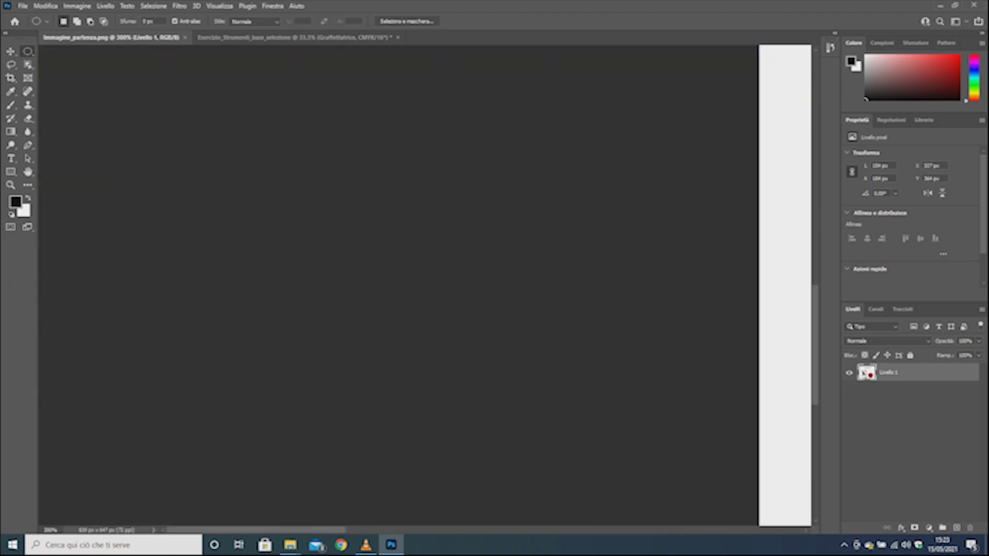
drag(875, 358, 38, 309)
key(ctrl+d)
click(10, 185)
key(ctrl+0)
click(609, 443)
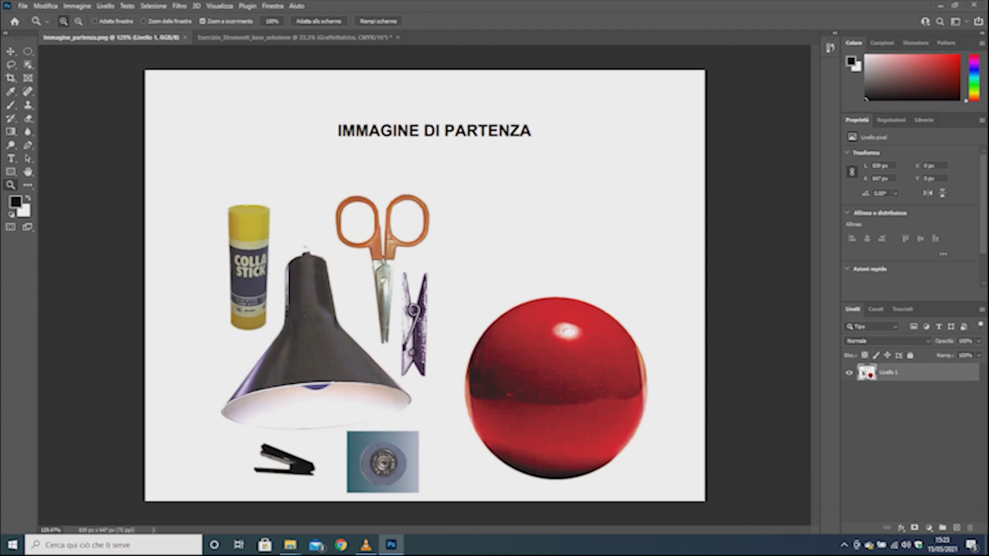
scroll(427, 288, down, 2)
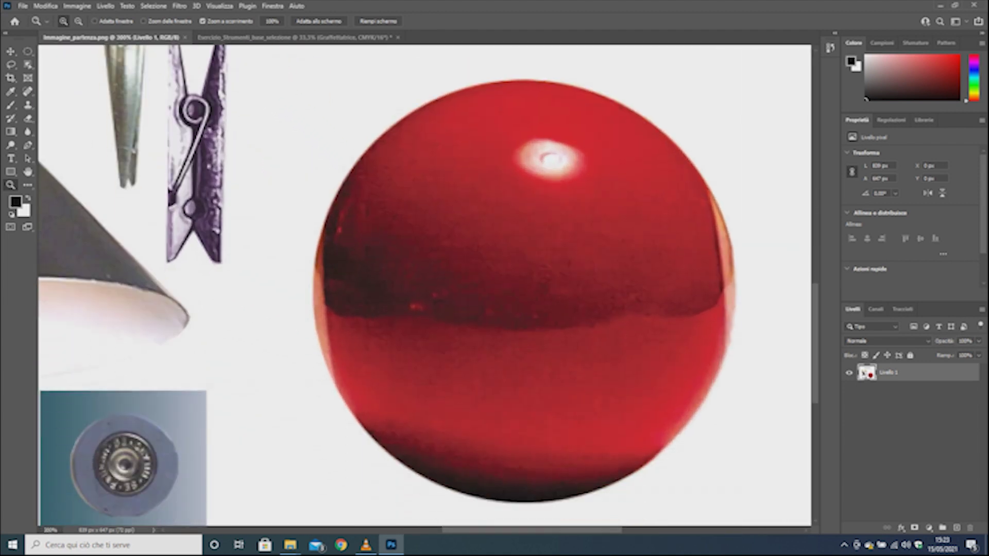
scroll(428, 288, down, 2)
Step: Drag an elliptical marquee over the red ball and adjust it to the ball's edge
key(m)
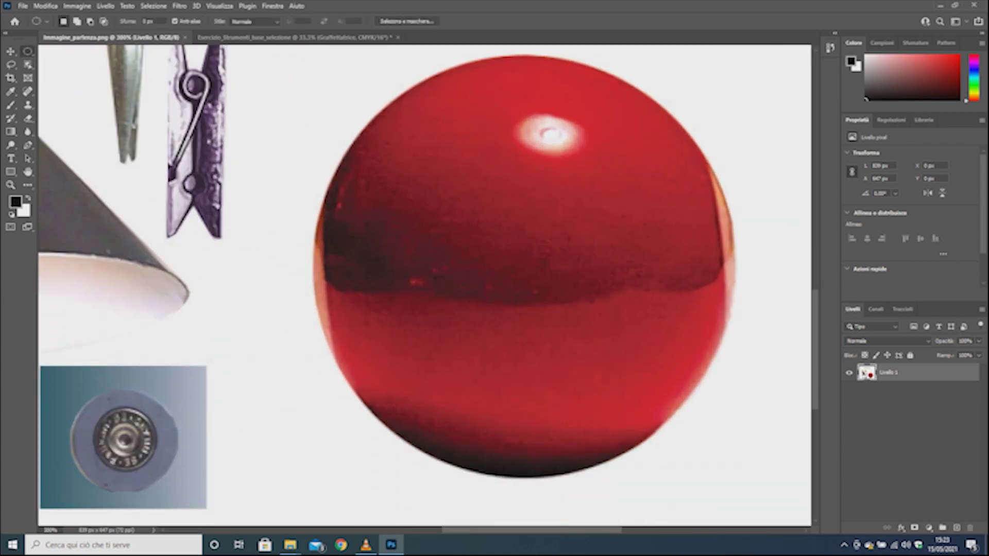
mouse_move(355, 136)
mouse_down()
mouse_move(648, 278)
mouse_move(742, 345)
mouse_move(566, 304)
mouse_move(794, 387)
mouse_up()
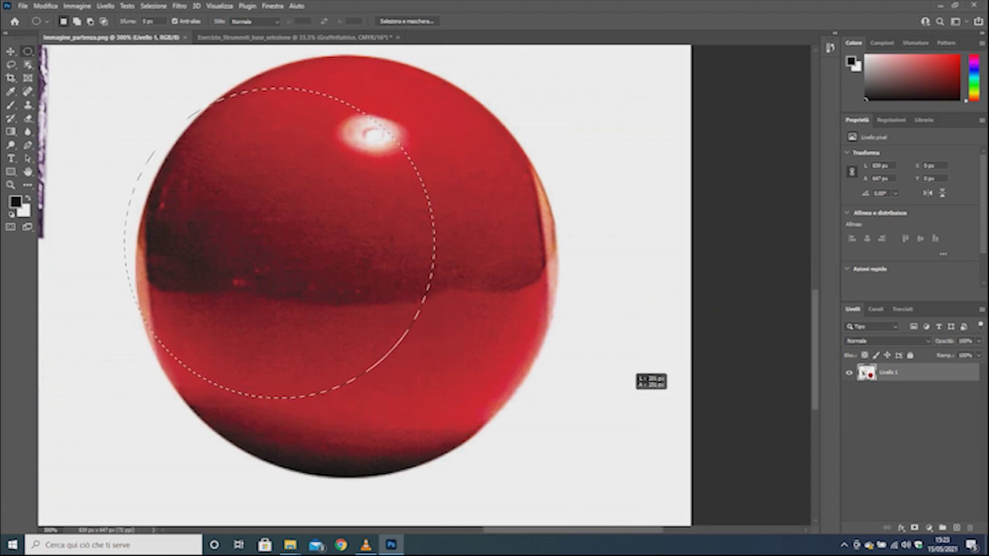
mouse_move(794, 388)
mouse_down()
mouse_move(679, 400)
mouse_move(689, 387)
mouse_move(704, 396)
mouse_move(765, 463)
mouse_move(770, 425)
mouse_move(791, 455)
mouse_up()
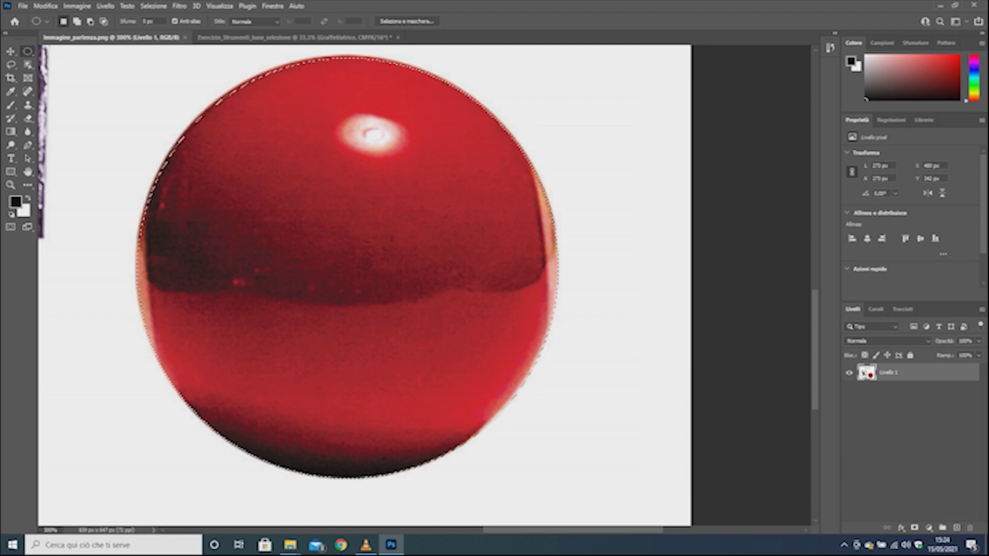
Step: Drag the selected red ball with the Move tool onto the Esercizio document
click(10, 51)
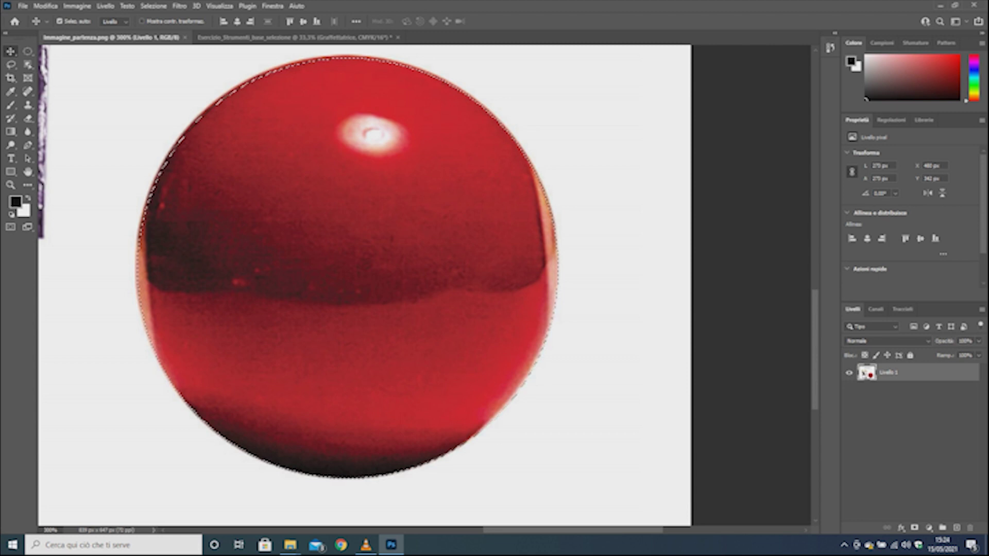
drag(337, 177, 530, 181)
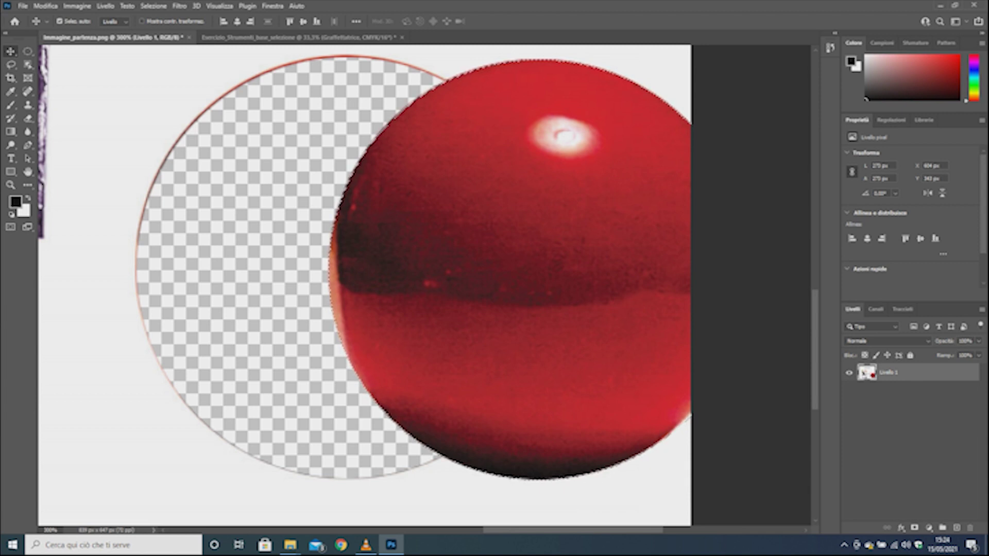
key(ctrl+z)
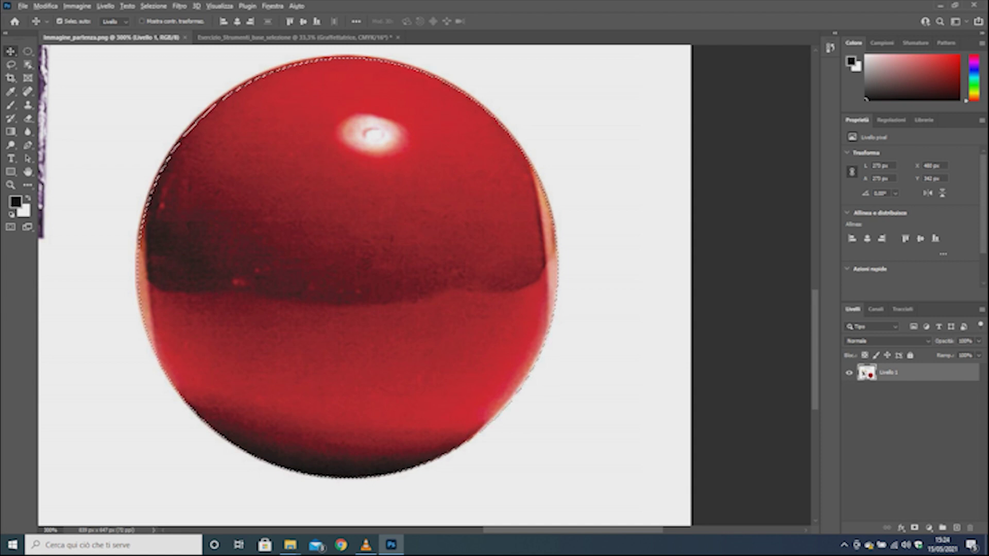
drag(401, 217, 343, 28)
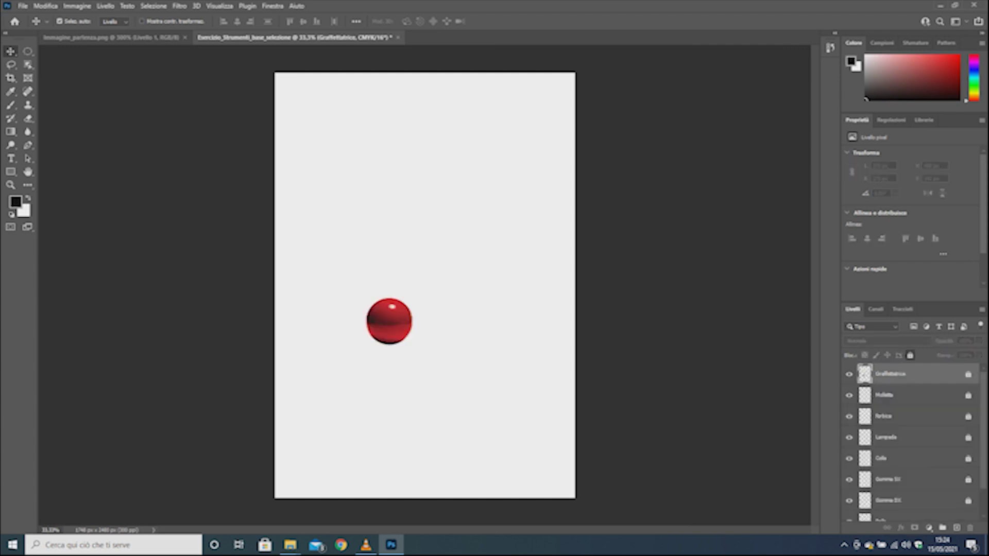
Step: Place the red ball on the Palla layer near the page centre and fully lock that layer
scroll(911, 443, down, 2)
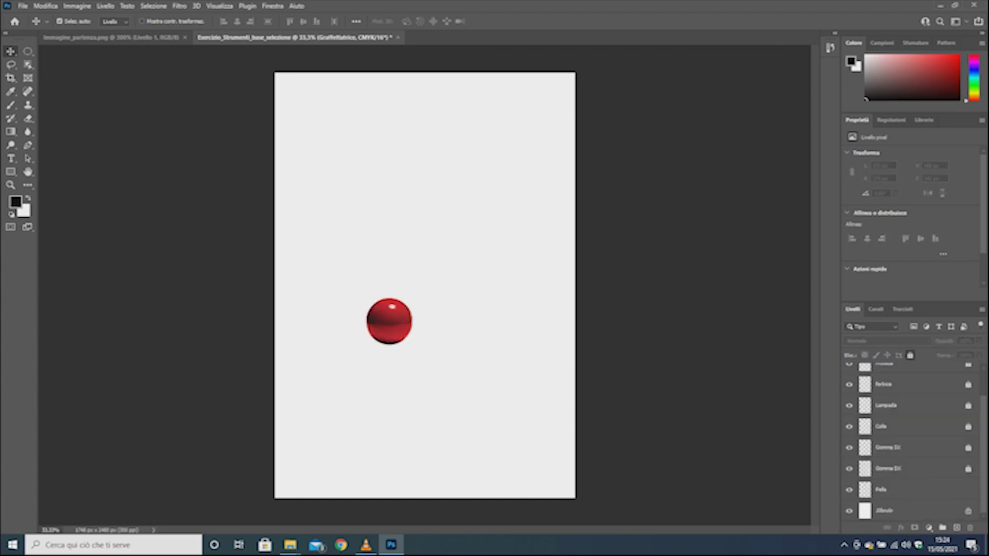
click(880, 489)
scroll(911, 443, up, 2)
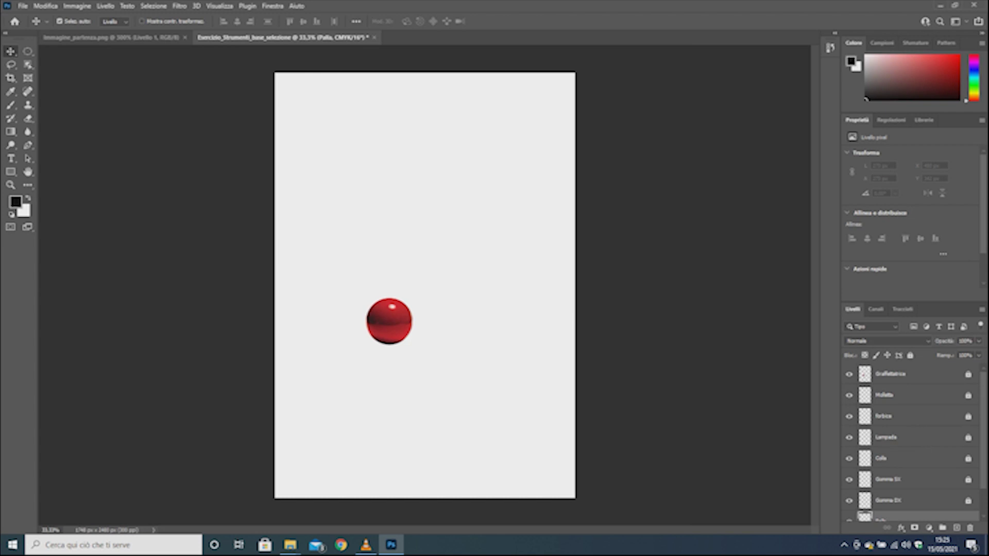
scroll(911, 443, down, 2)
scroll(912, 443, up, 2)
scroll(911, 443, down, 1)
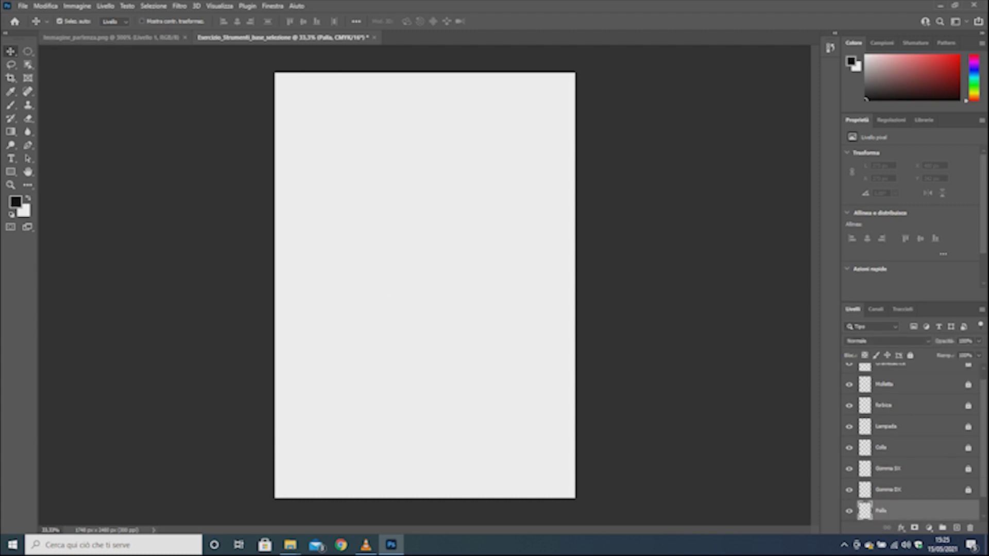
click(110, 37)
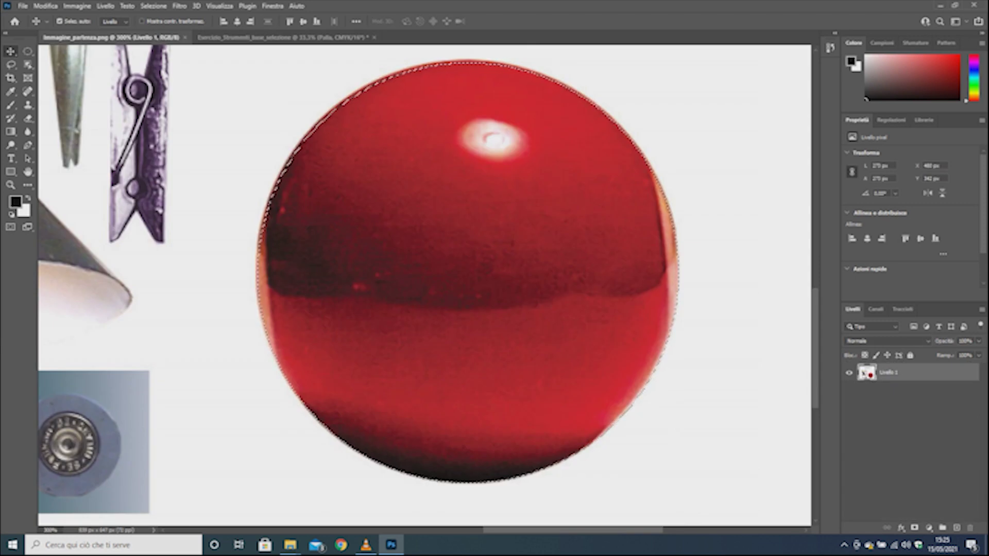
mouse_move(430, 232)
mouse_down()
mouse_move(391, 106)
mouse_move(353, 28)
mouse_move(283, 37)
mouse_move(436, 304)
mouse_up()
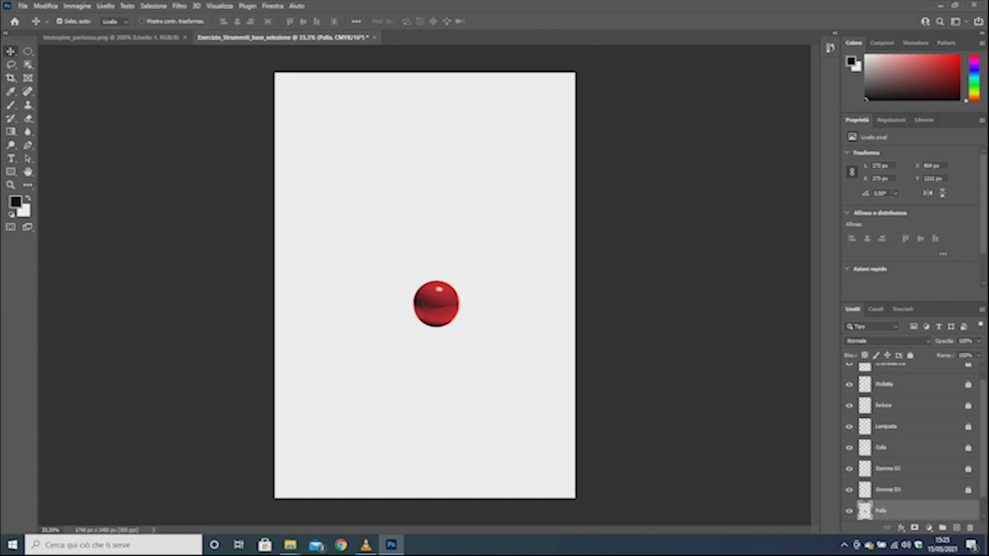
key(ctrl+slash)
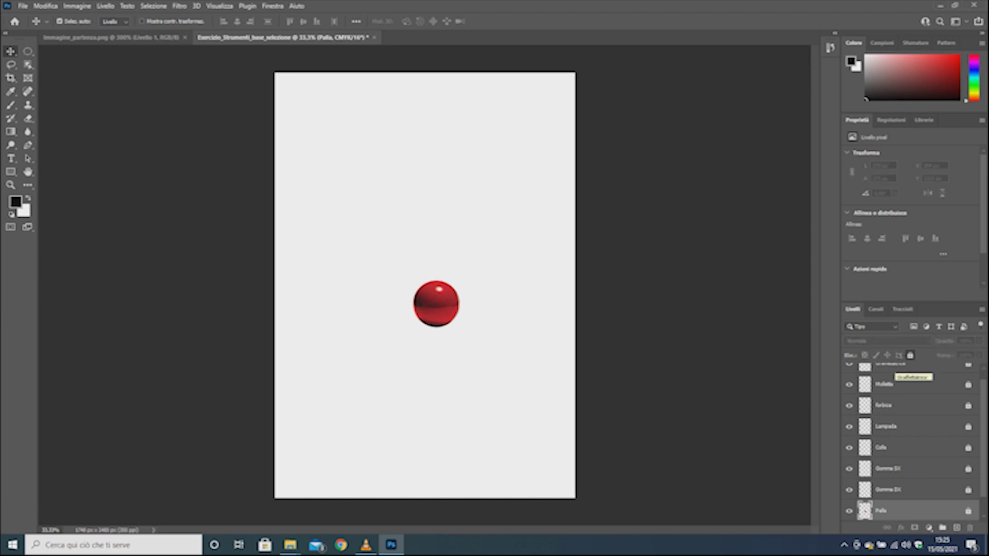
scroll(911, 442, up, 1)
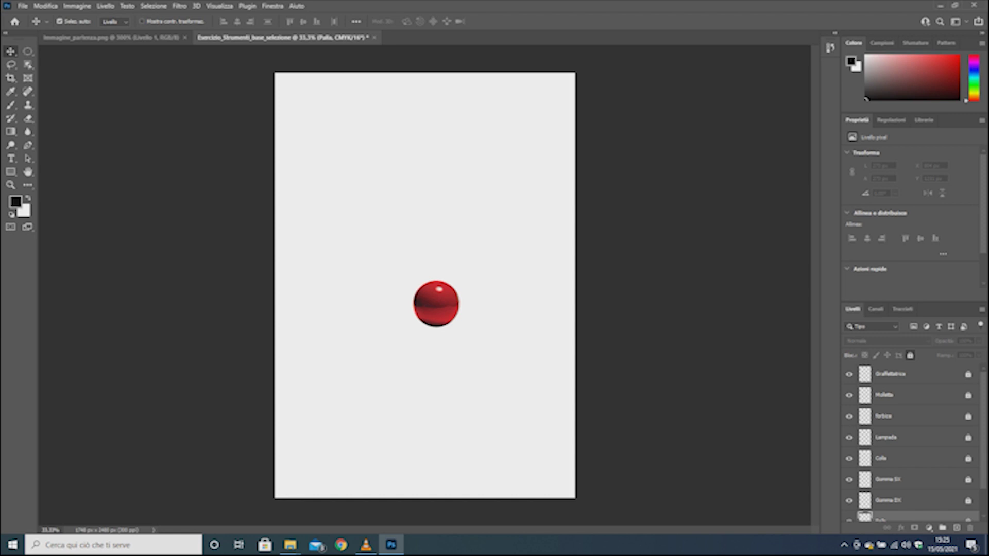
Step: Unlock the Lampada layer, then go back to the starting image and deselect the ball
click(886, 437)
key(ctrl+slash)
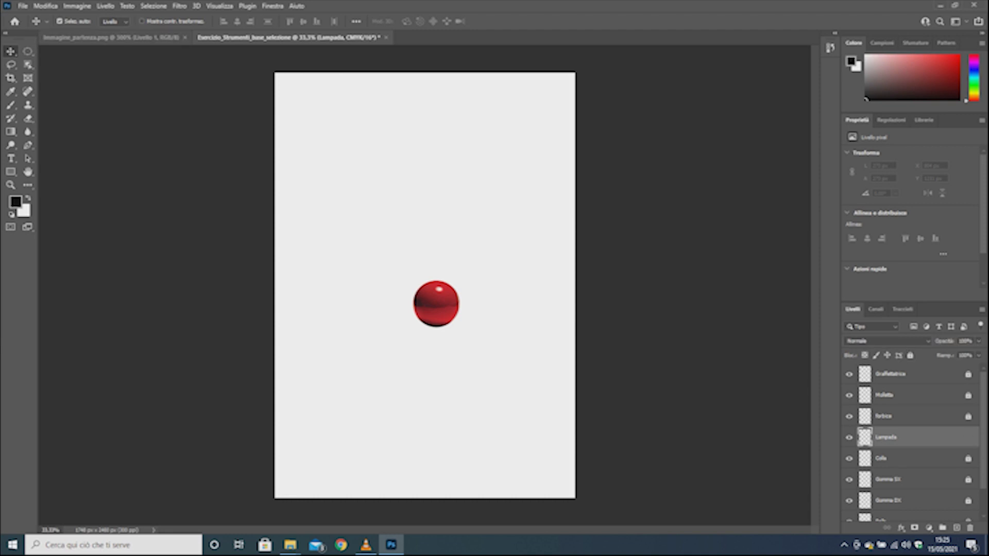
key(ctrl+Tab)
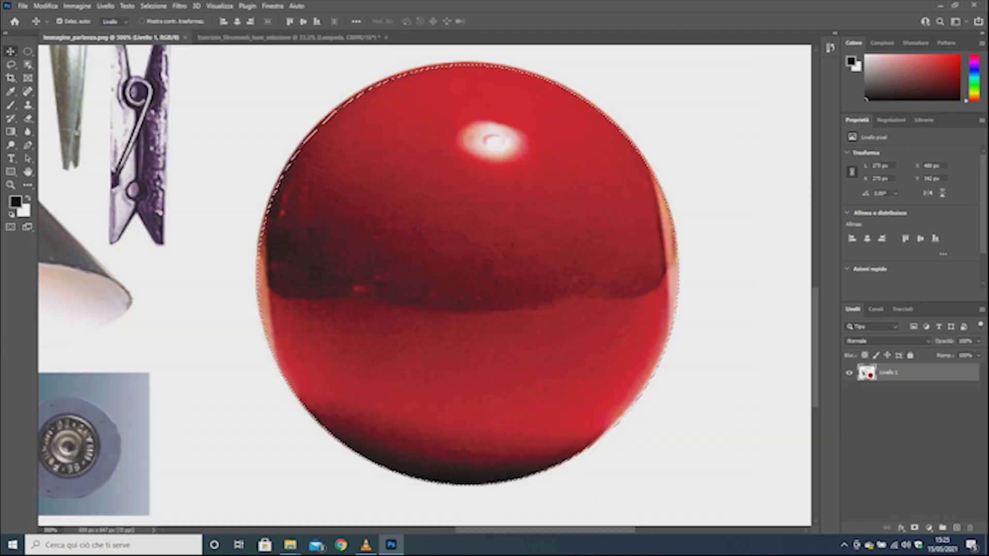
key(ctrl+d)
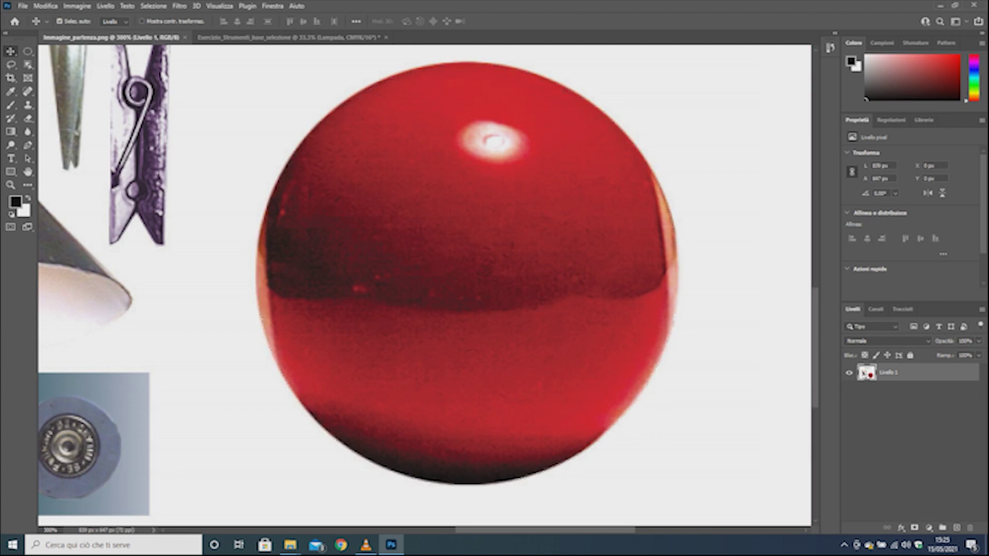
Step: Zoom out to the whole starting image, then magnify the view on the lamp
key(ctrl+minus)
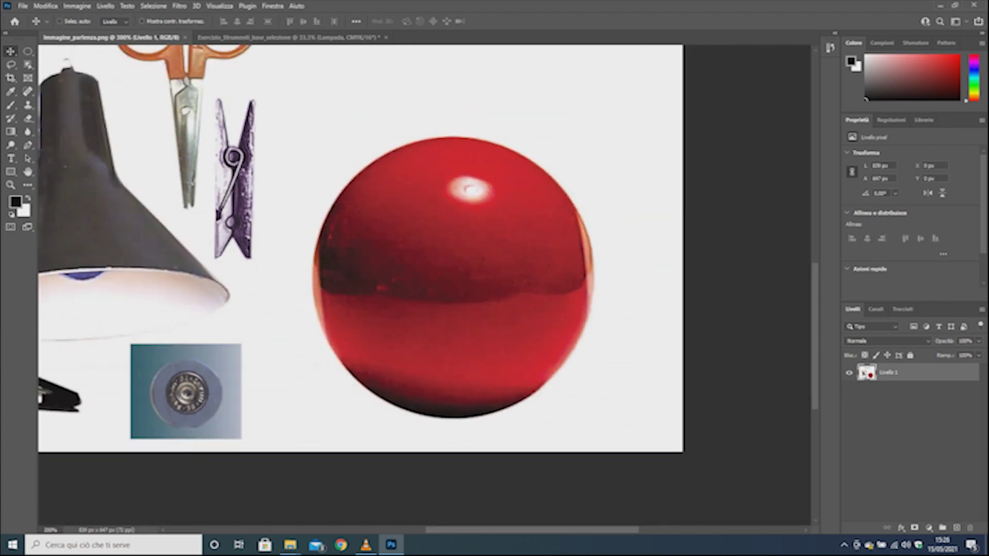
key(ctrl+minus)
key(ctrl+minus)
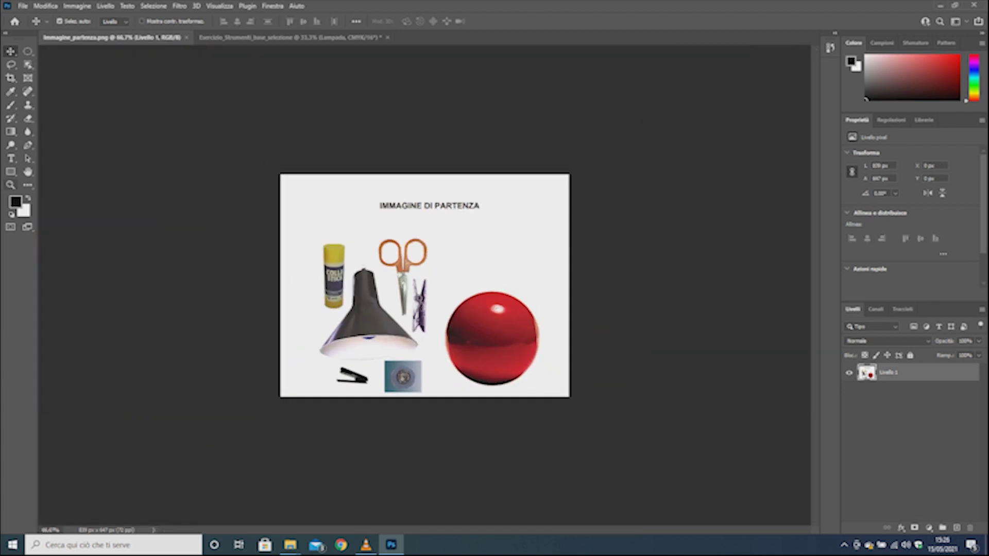
key(z)
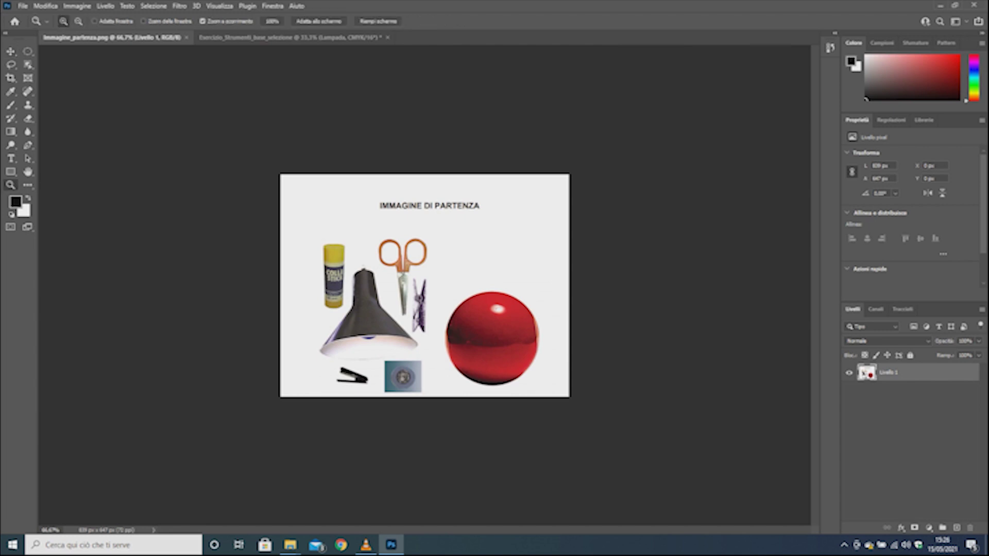
key(ctrl+plus)
click(337, 334)
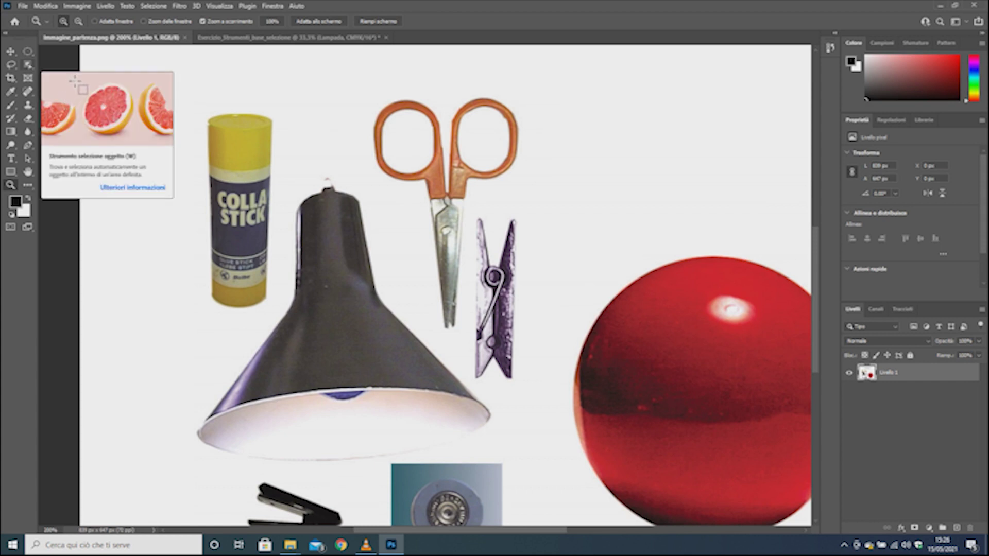
Step: Select the dark lamp shade with the Quick Selection tool at an adjusted brush size
click(28, 65)
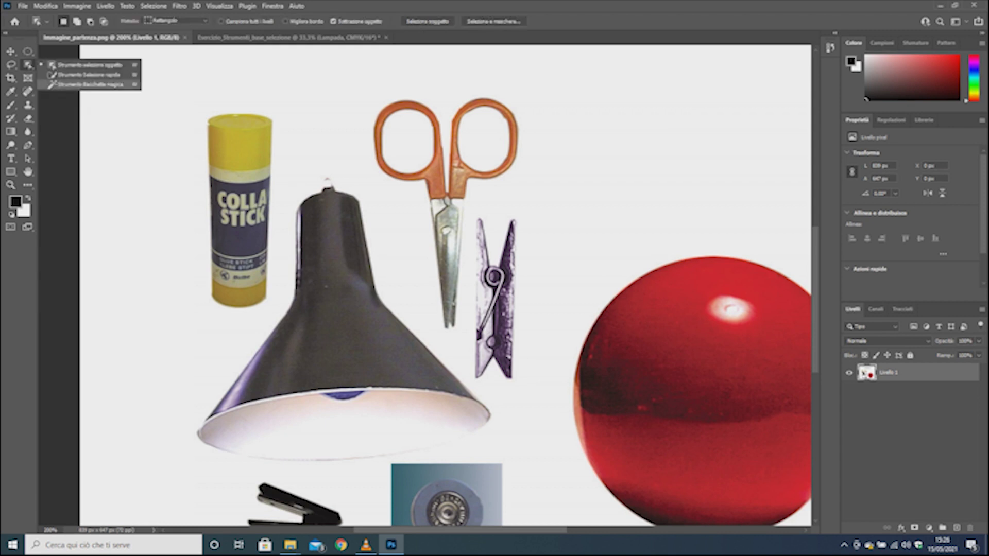
click(88, 75)
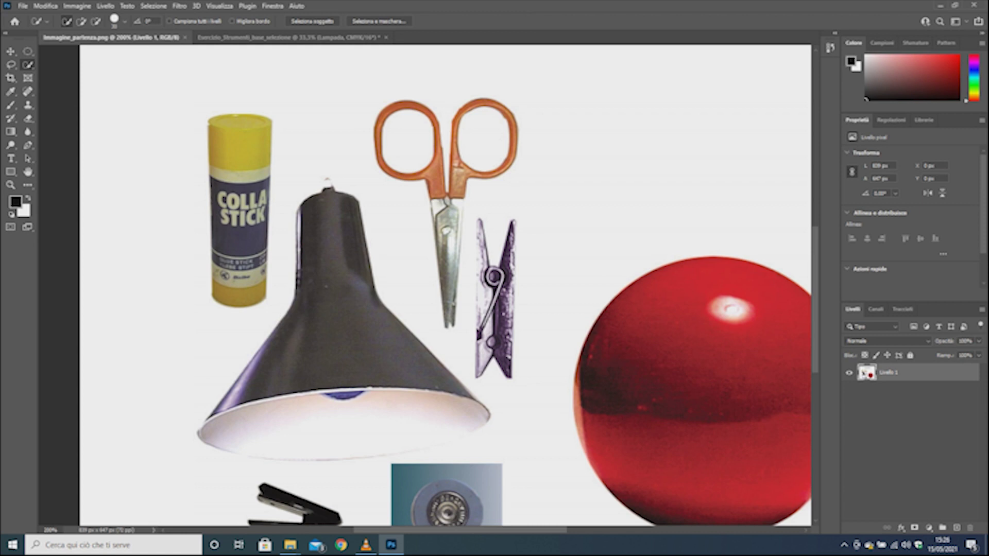
click(124, 21)
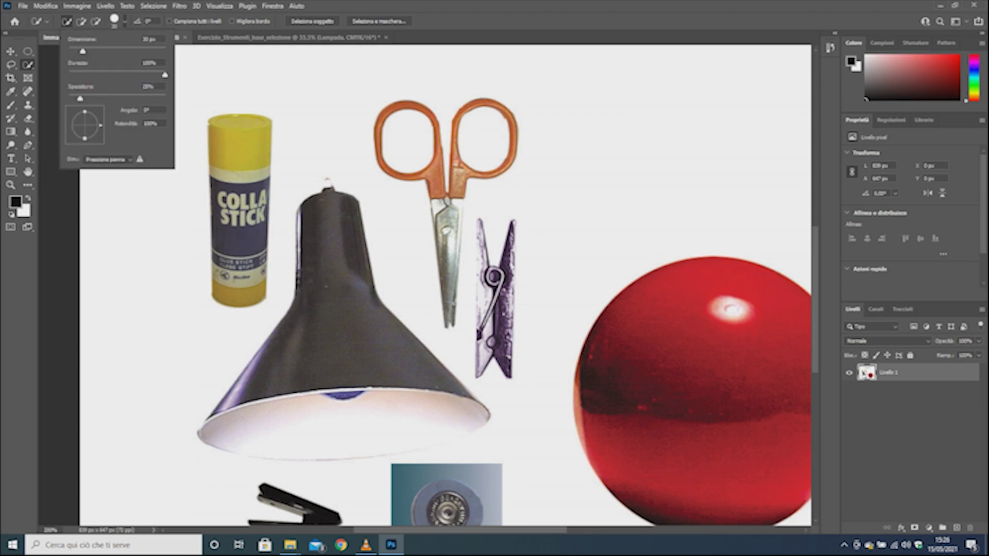
key(Escape)
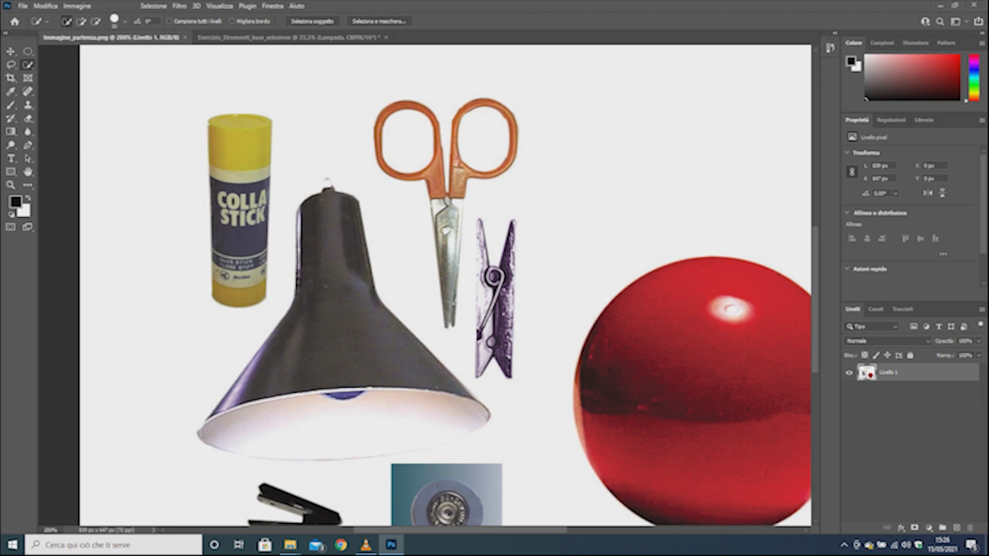
click(124, 21)
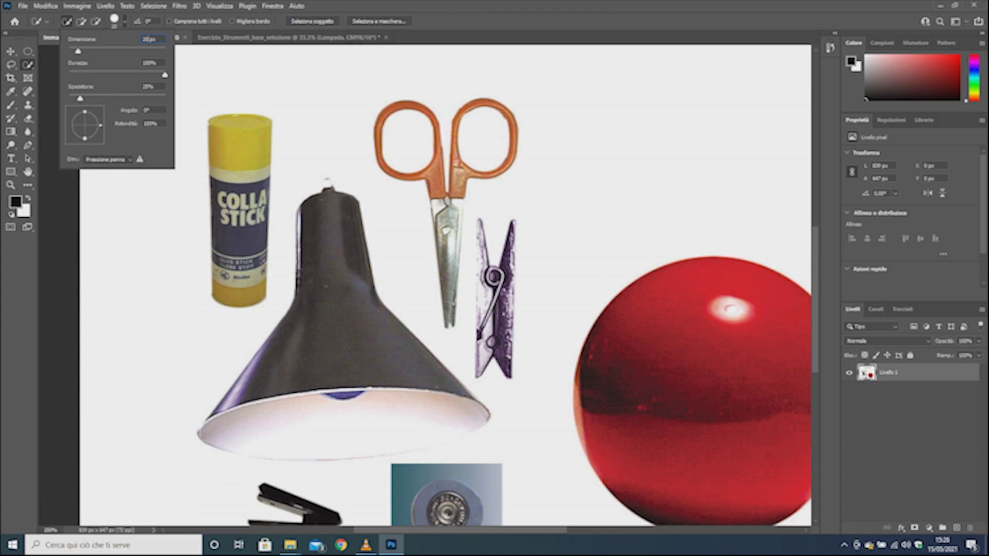
key(Return)
drag(314, 229, 301, 283)
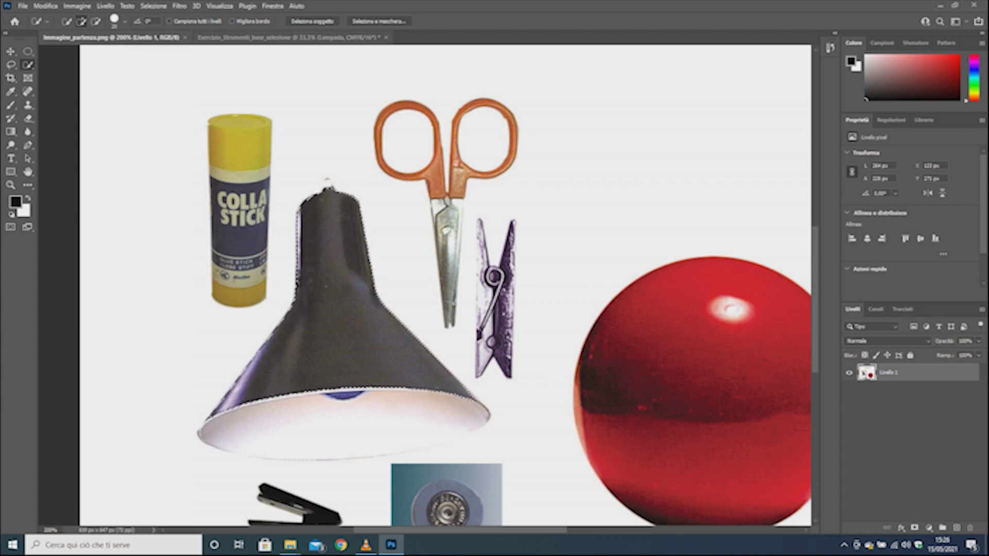
Step: Move the selected lamp shade onto the exercise page above the red ball and lock Lampada
click(288, 38)
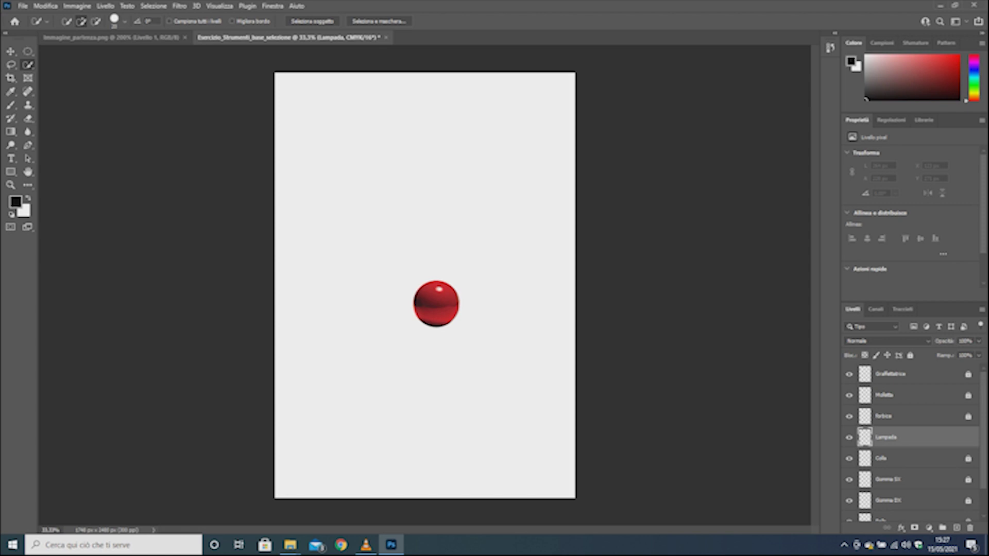
click(111, 37)
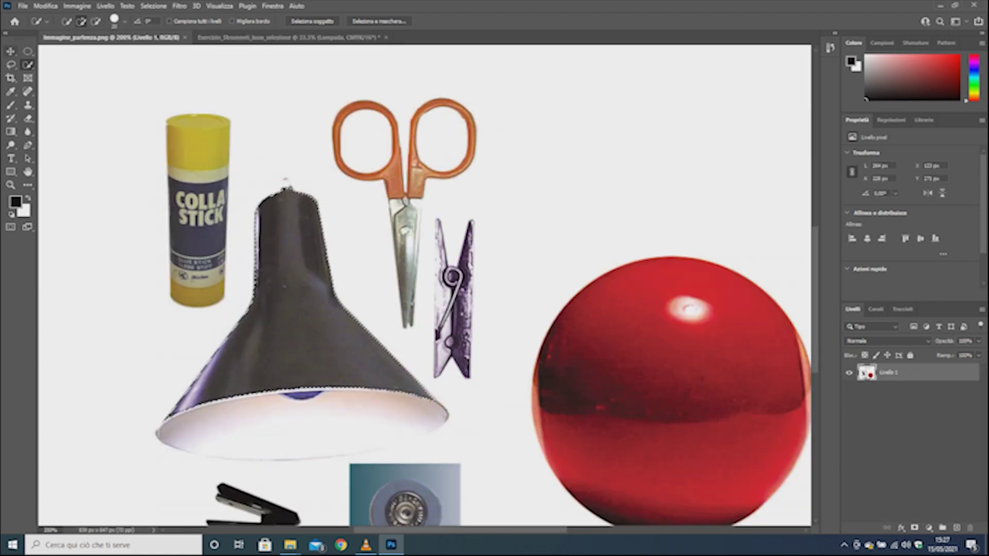
key(v)
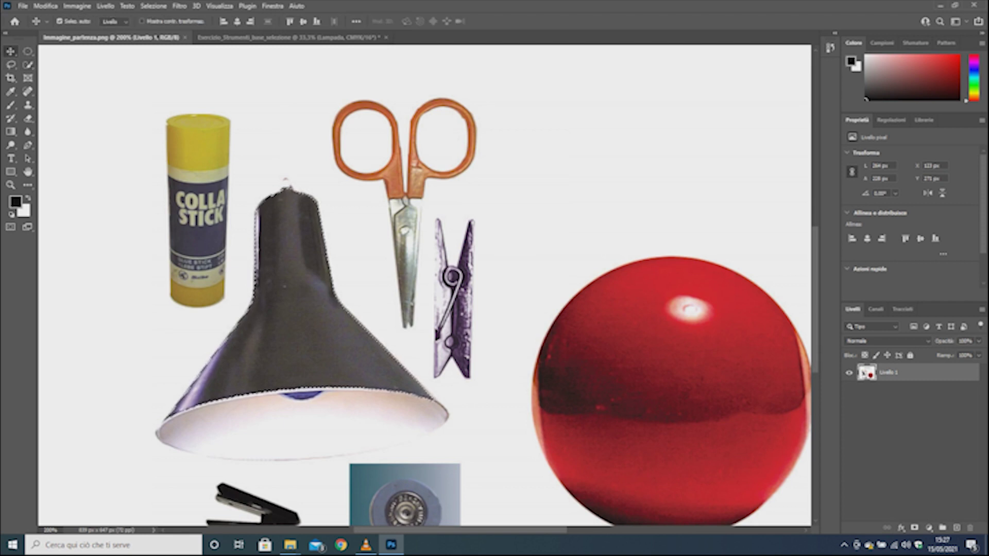
alt+drag(304, 221, 258, 20)
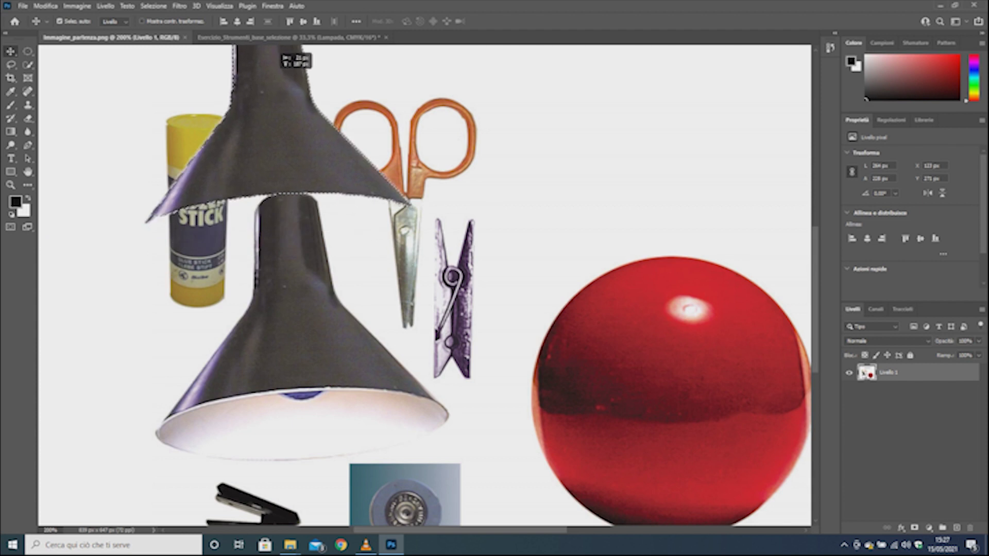
drag(268, 56, 289, 37)
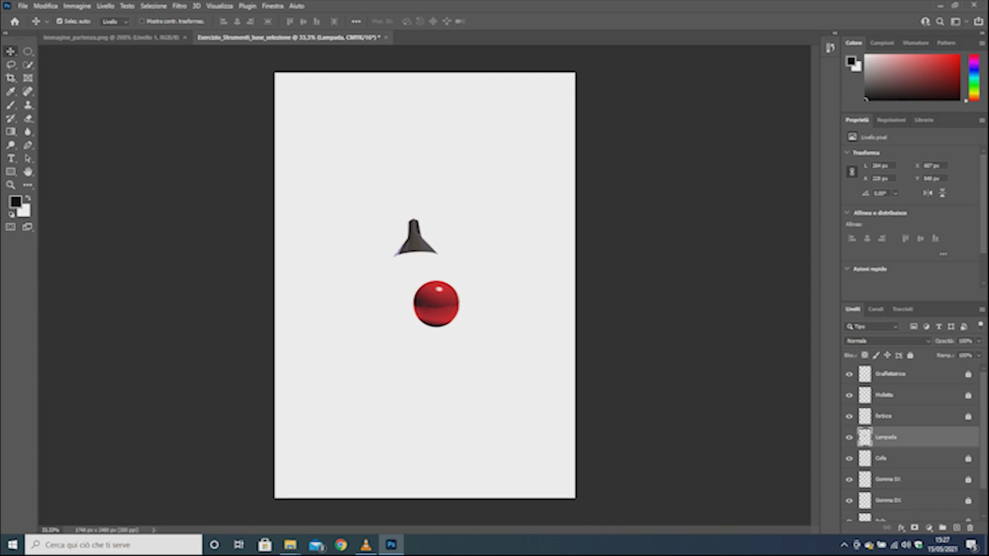
click(910, 355)
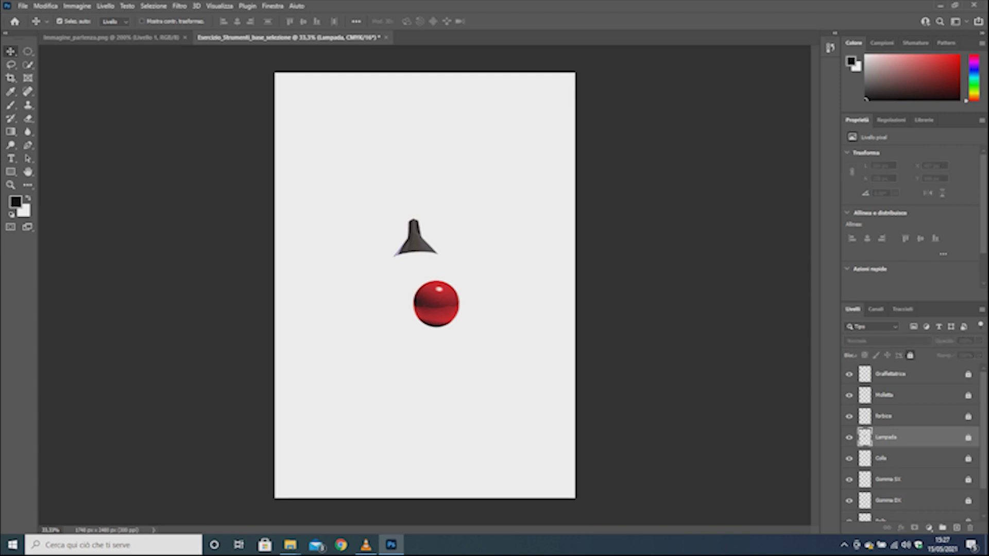
Step: Unlock the Graffettatrice layer and duplicate it
scroll(911, 443, down, 2)
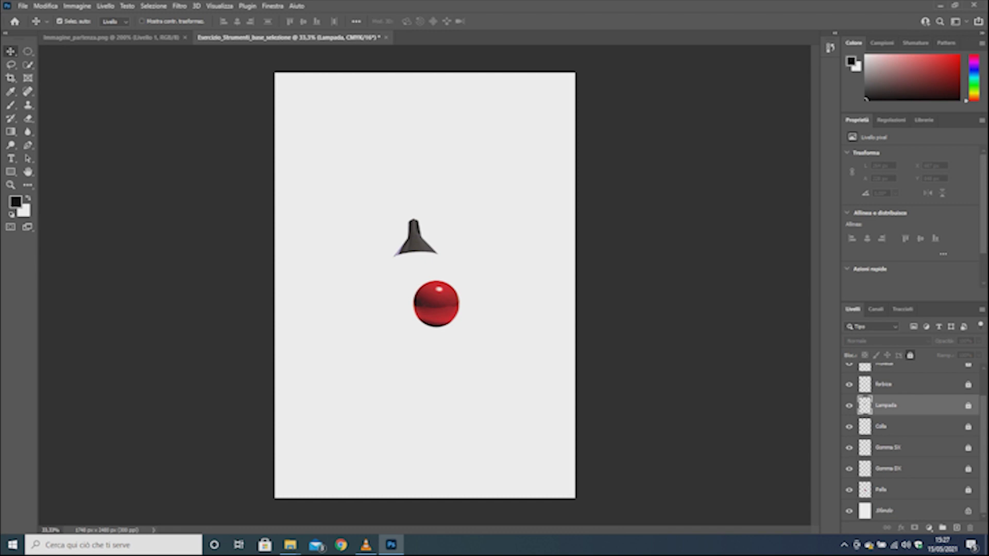
scroll(911, 442, up, 2)
click(890, 374)
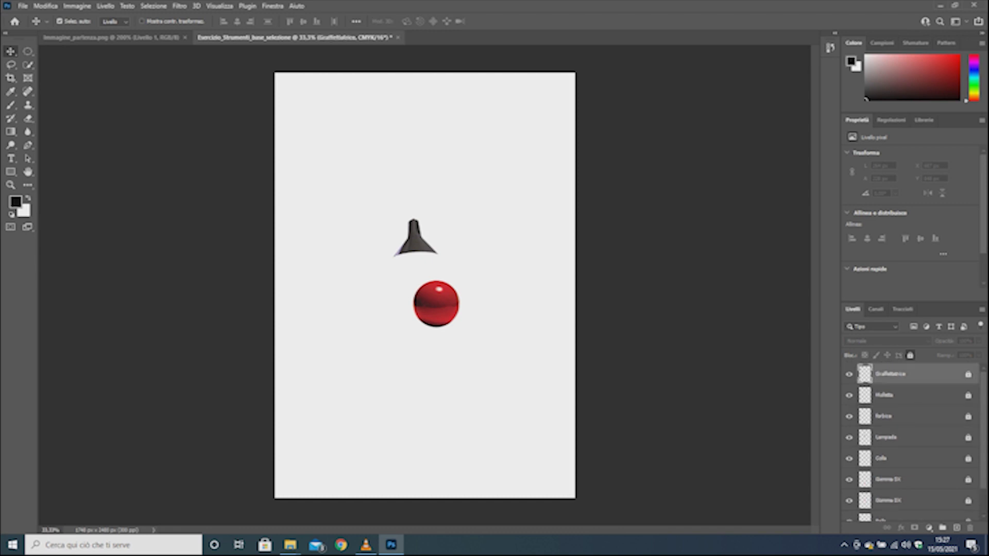
click(910, 355)
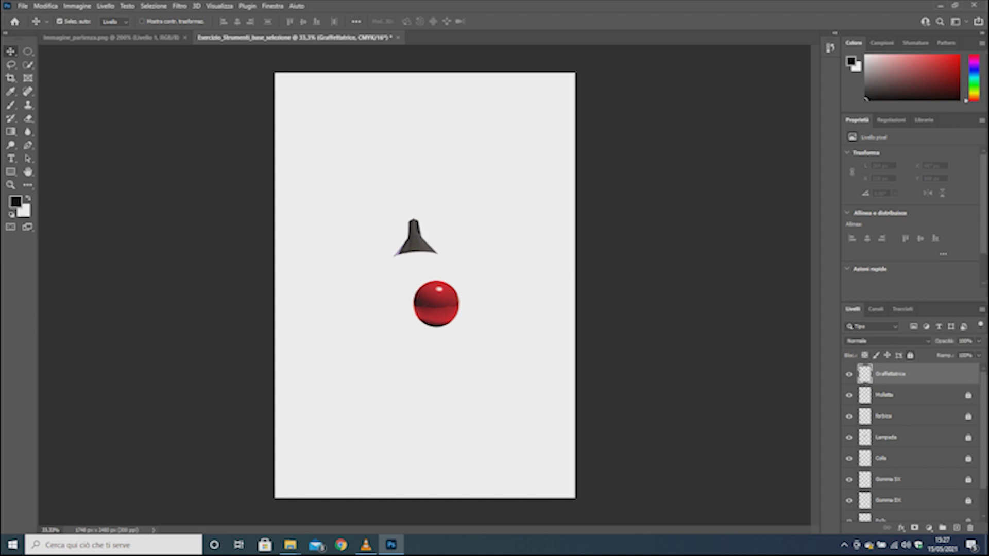
mouse_move(890, 374)
mouse_down()
mouse_move(889, 523)
mouse_move(956, 528)
mouse_up()
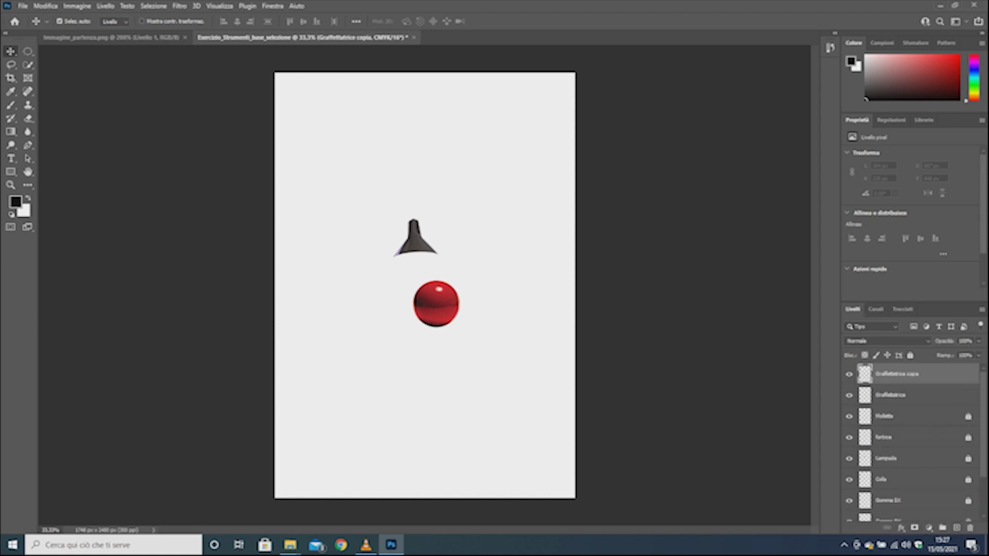
Step: Rename the copy 'Graffettatrice SX' and the original 'Graffettatrice DX'
key(End)
key(BackSpace)
key(BackSpace)
key(BackSpace)
key(BackSpace)
key(BackSpace)
text(3)
text(X)
key(Tab)
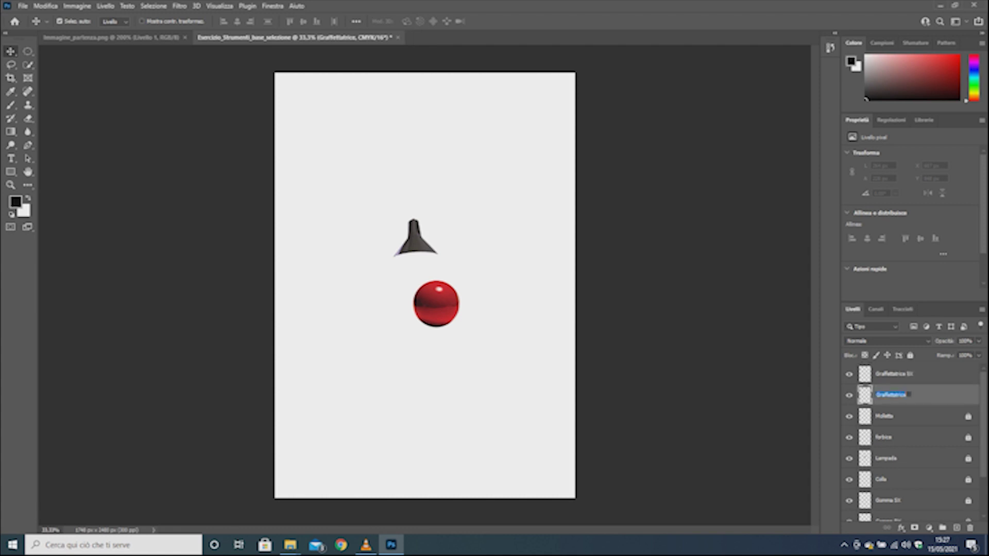
text(DX)
key(ctrl+z)
key(End)
text(D)
key(Return)
Step: Lock Graffettatrice SX, reselect Graffettatrice DX, and return to the source image
key(alt+bracketright)
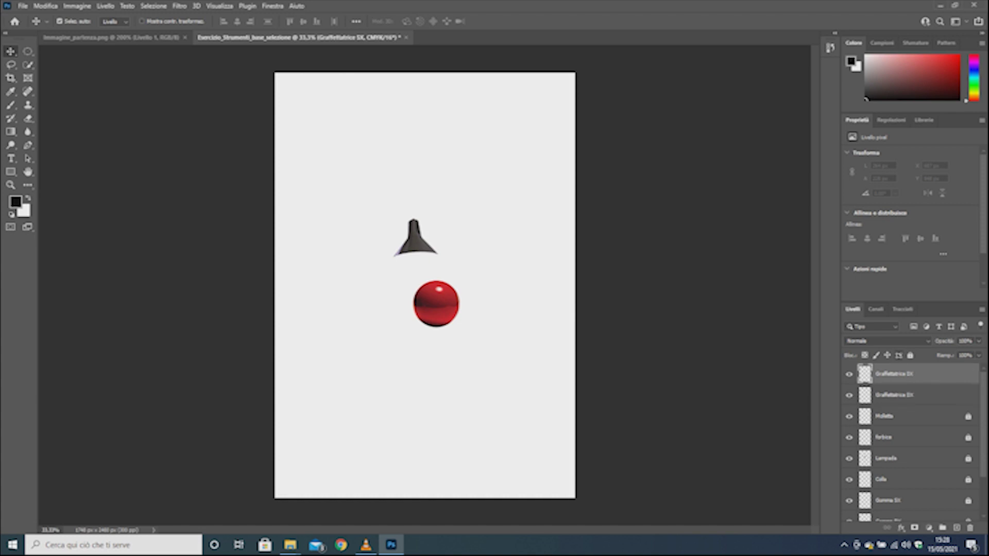
key(ctrl+slash)
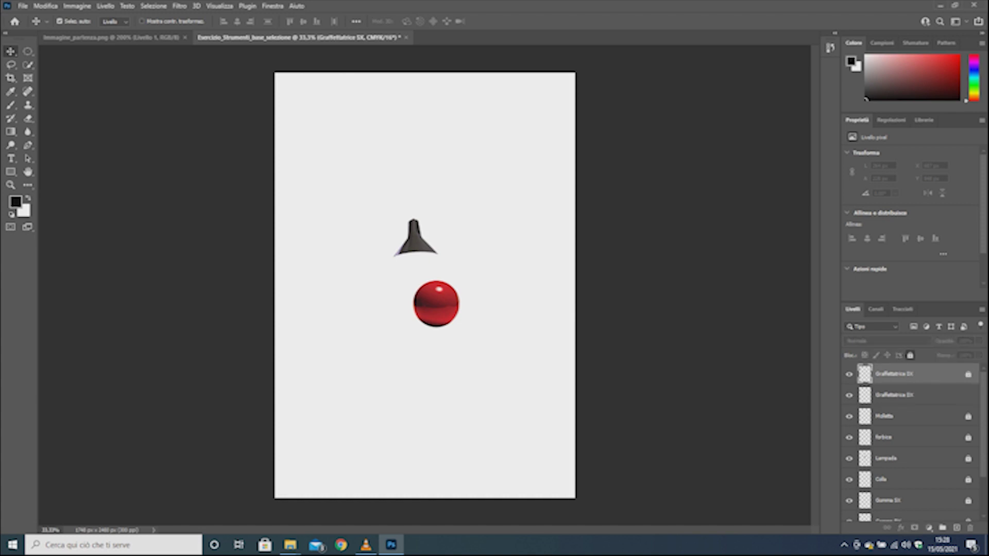
key(alt+bracketleft)
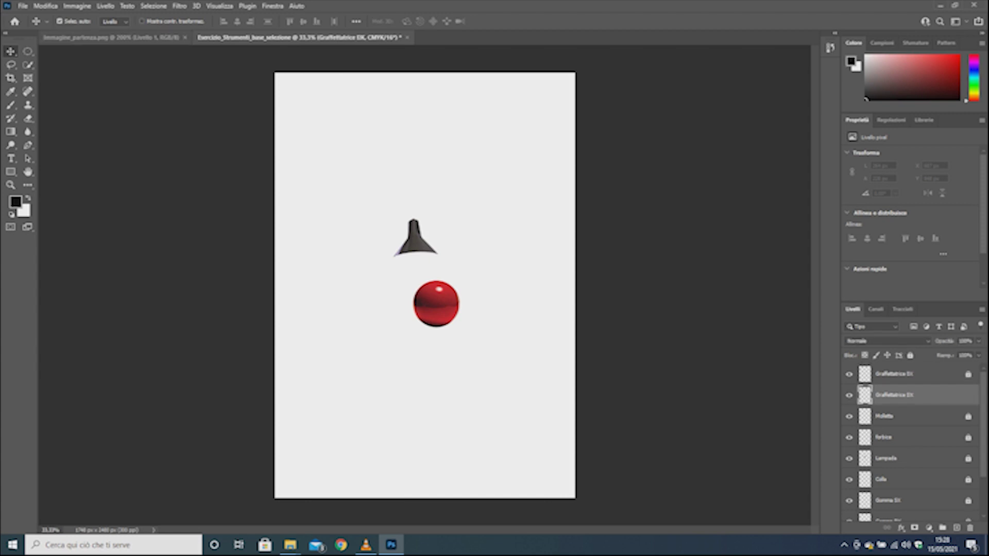
click(110, 37)
Step: Deselect the lamp and zoom in closely on the stapler
scroll(422, 284, down, 5)
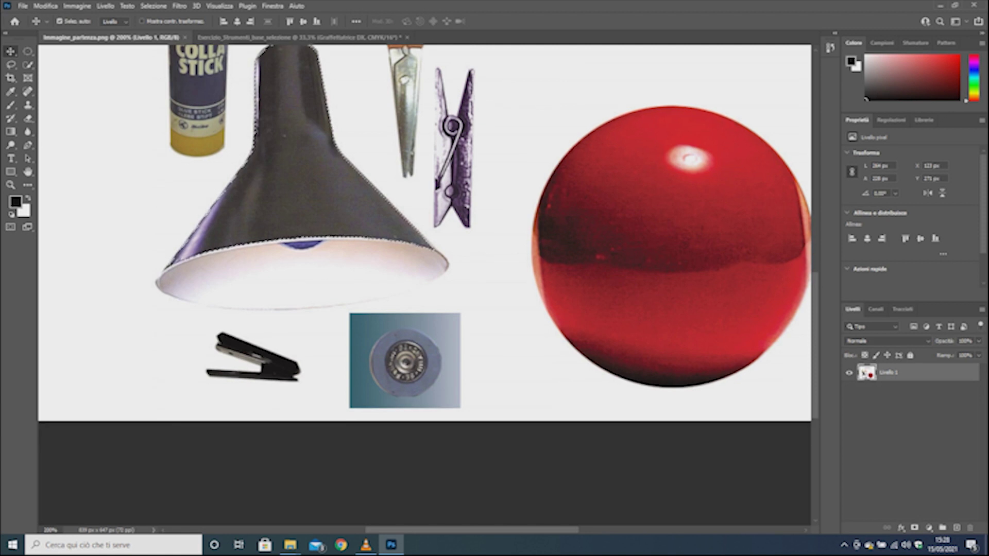
key(ctrl+d)
key(z)
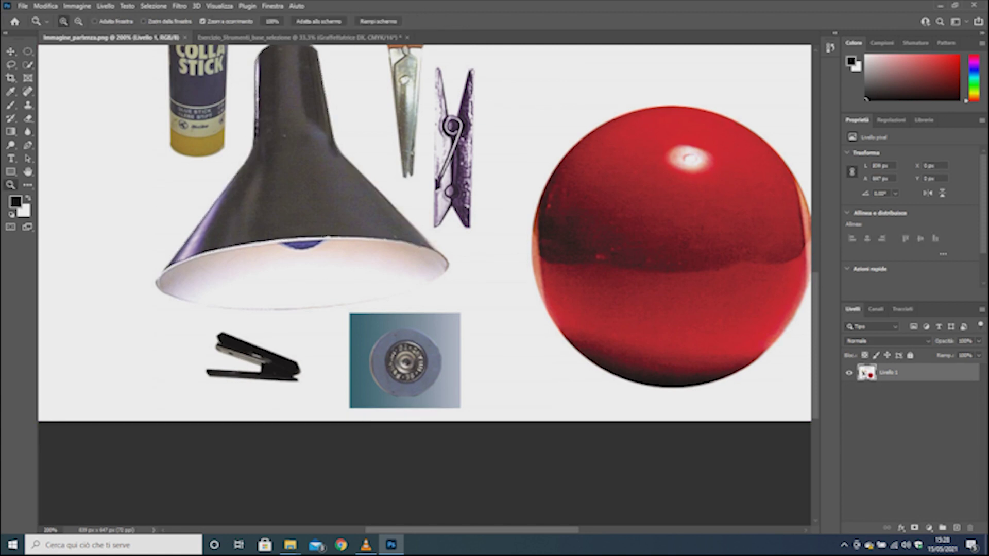
drag(247, 366, 329, 366)
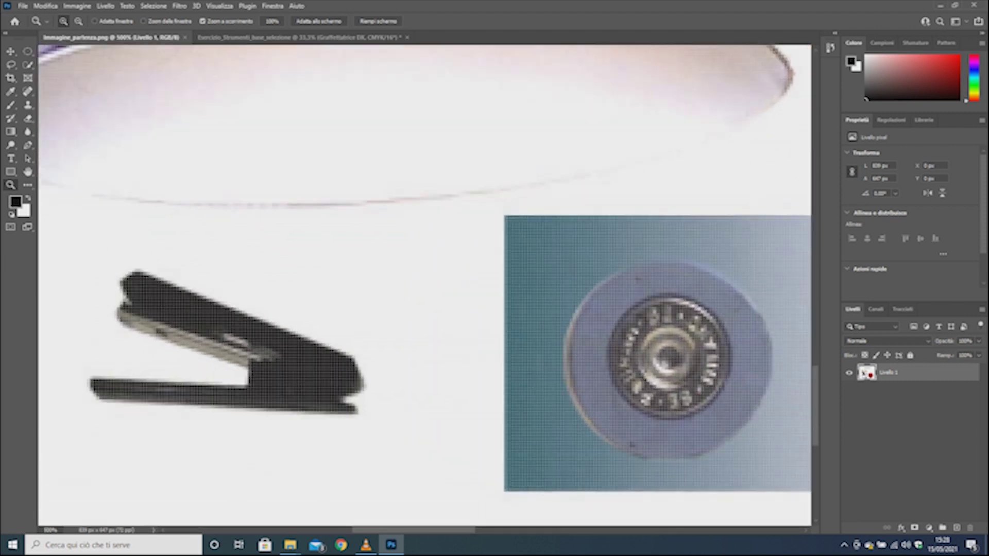
drag(218, 344, 252, 344)
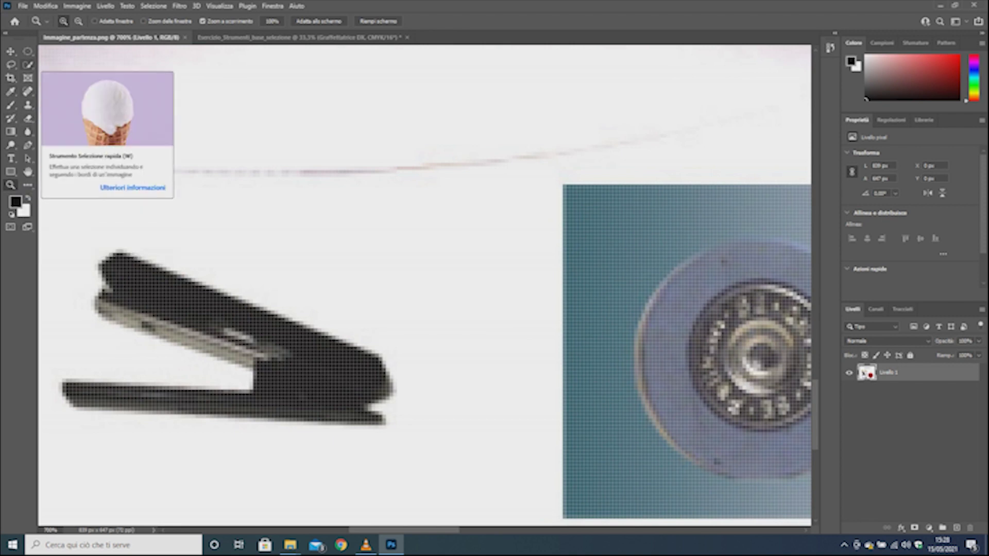
Step: Select the stapler with the Magic Wand at tolerance 100
click(28, 65)
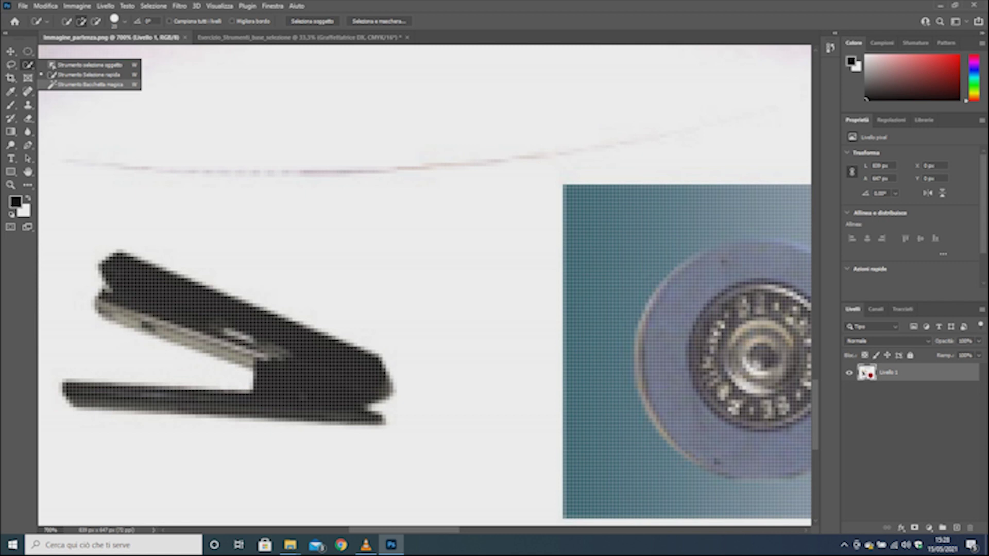
click(87, 85)
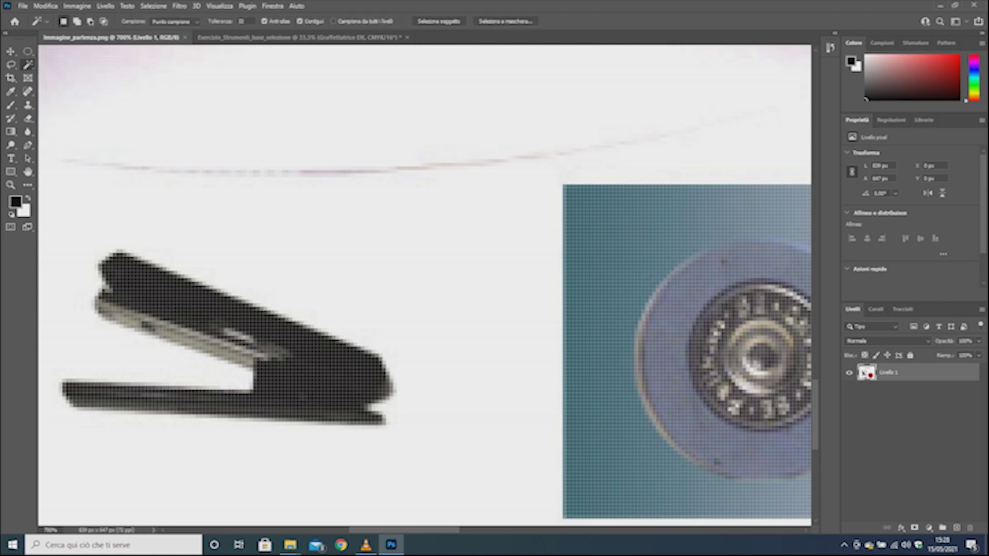
key(ctrl+a)
text(100)
click(206, 309)
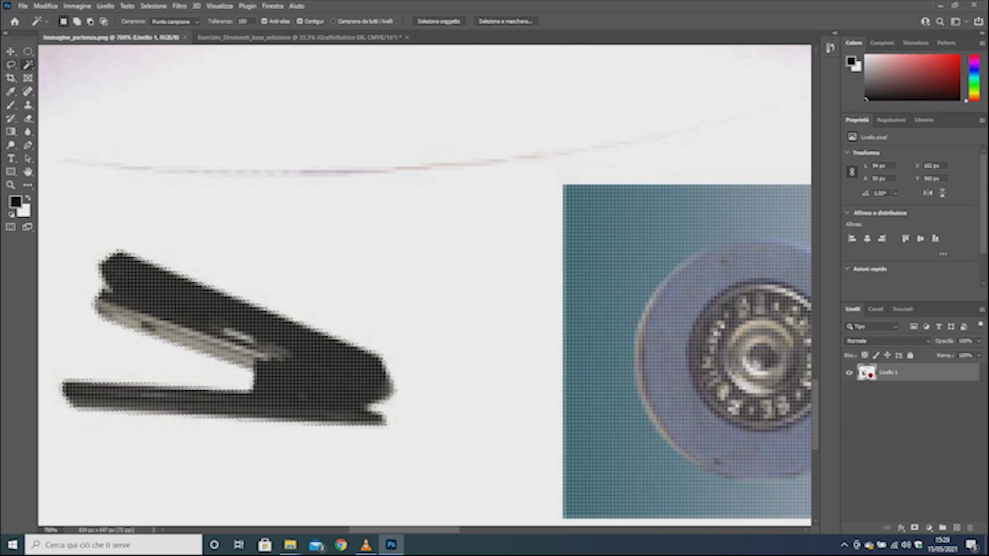
click(10, 52)
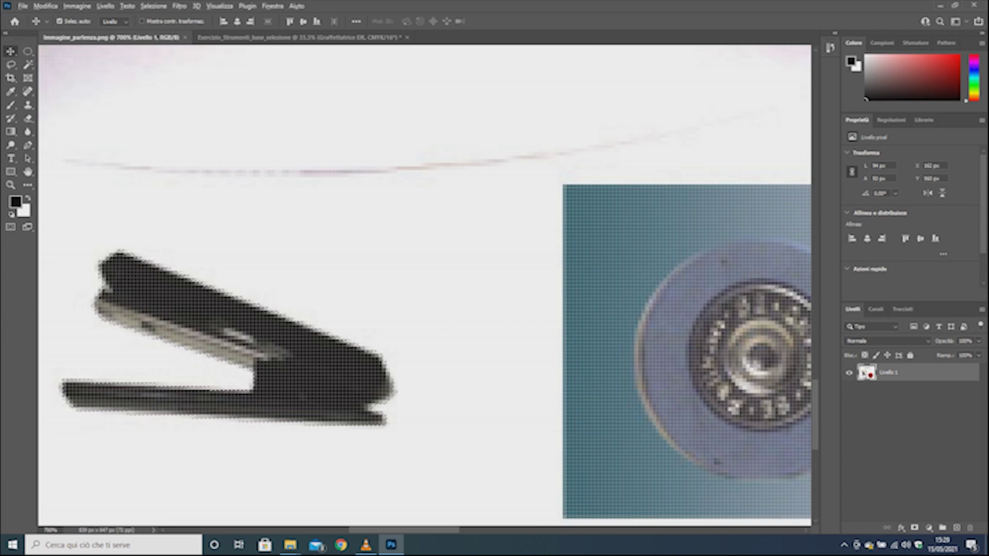
Step: Drop the stapler copy on the exercise page beside the red ball and zoom in there
drag(165, 309, 299, 37)
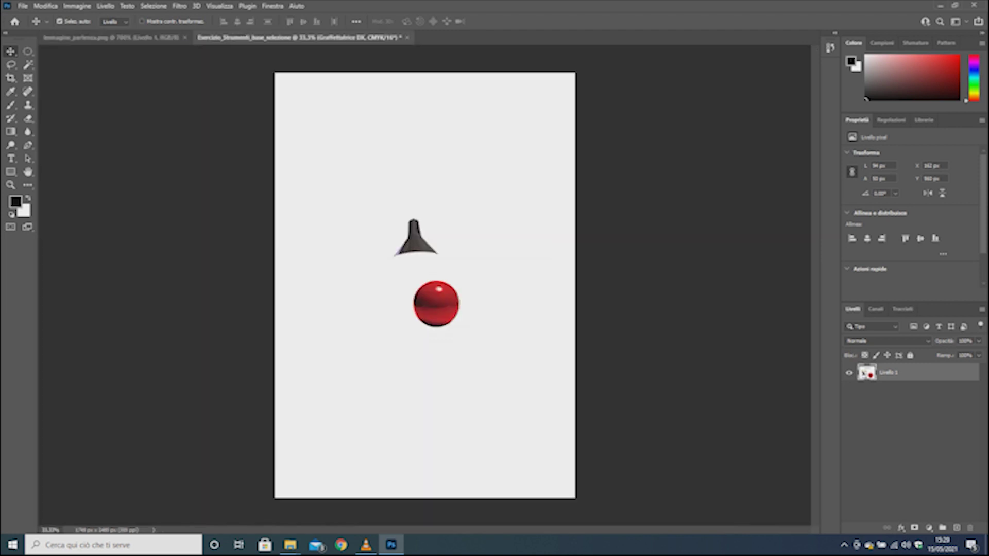
drag(299, 37, 396, 306)
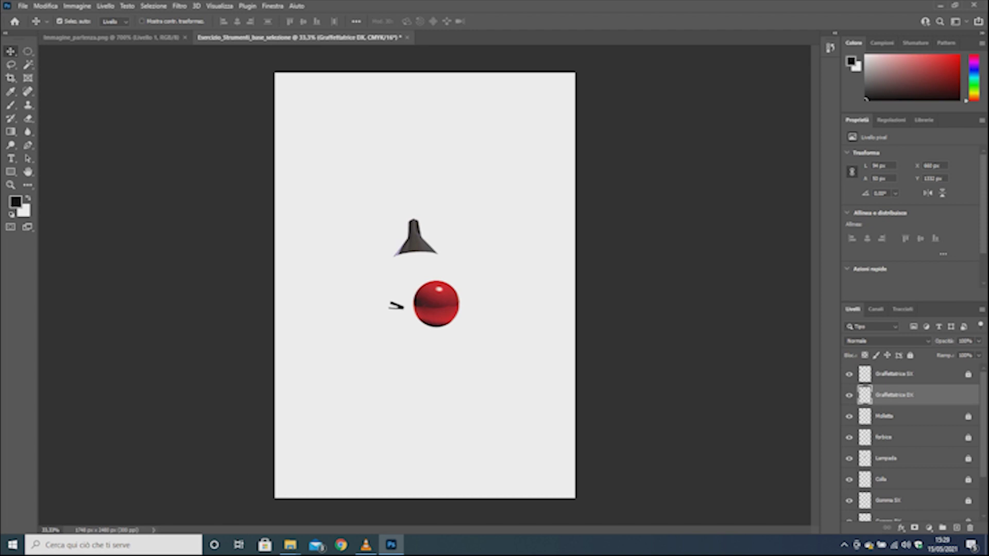
click(10, 185)
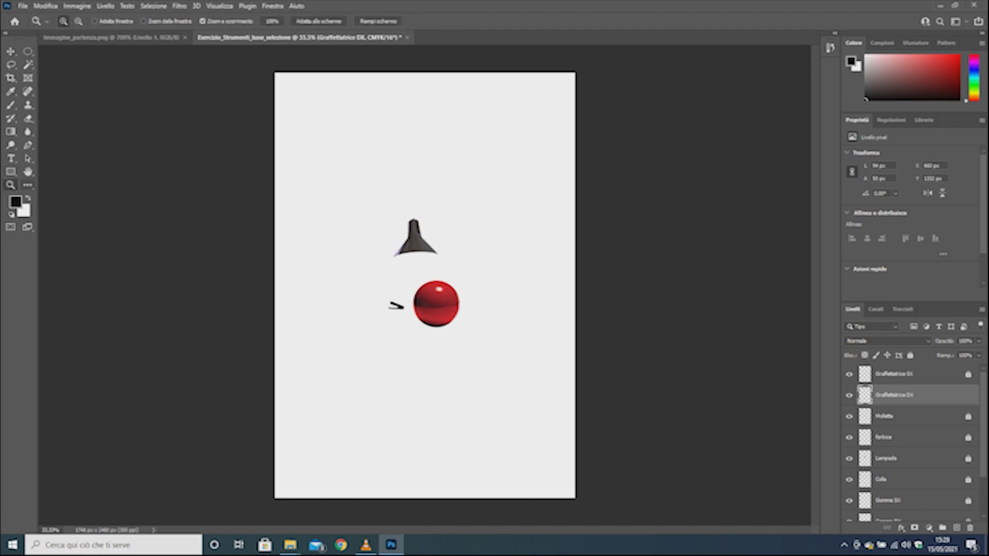
drag(396, 306, 412, 307)
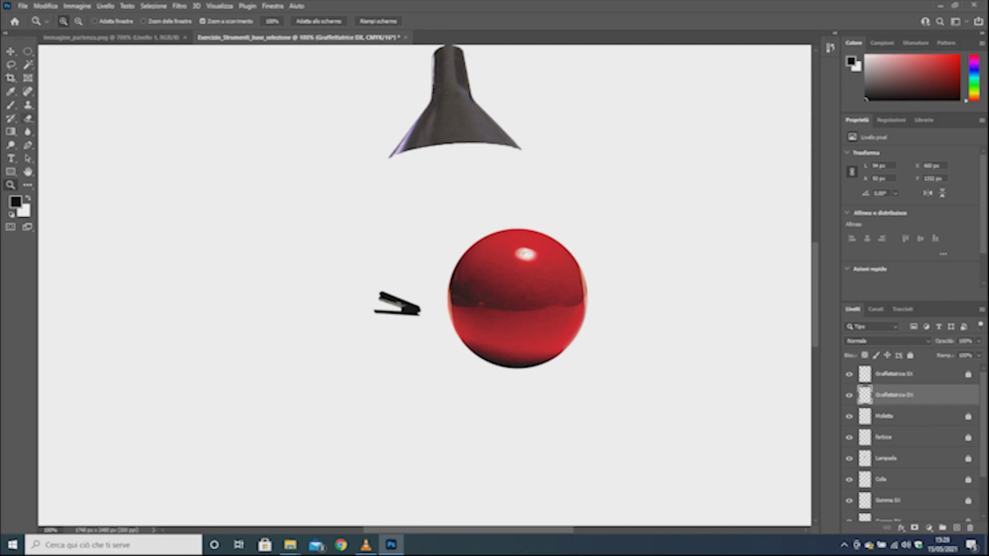
Step: Magic-wand the stapler, lock Graffettatrice DX and unlock Graffettatrice SX
click(27, 65)
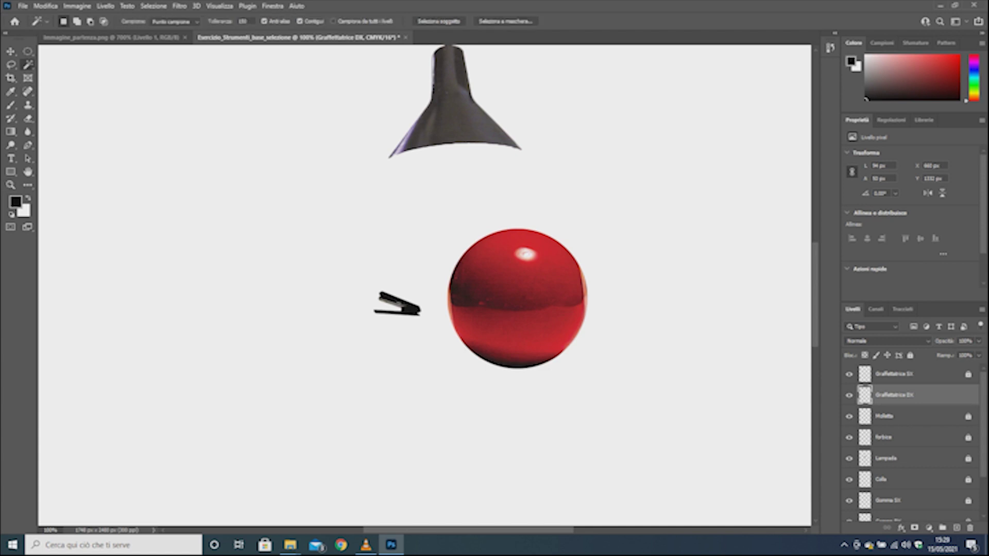
click(386, 311)
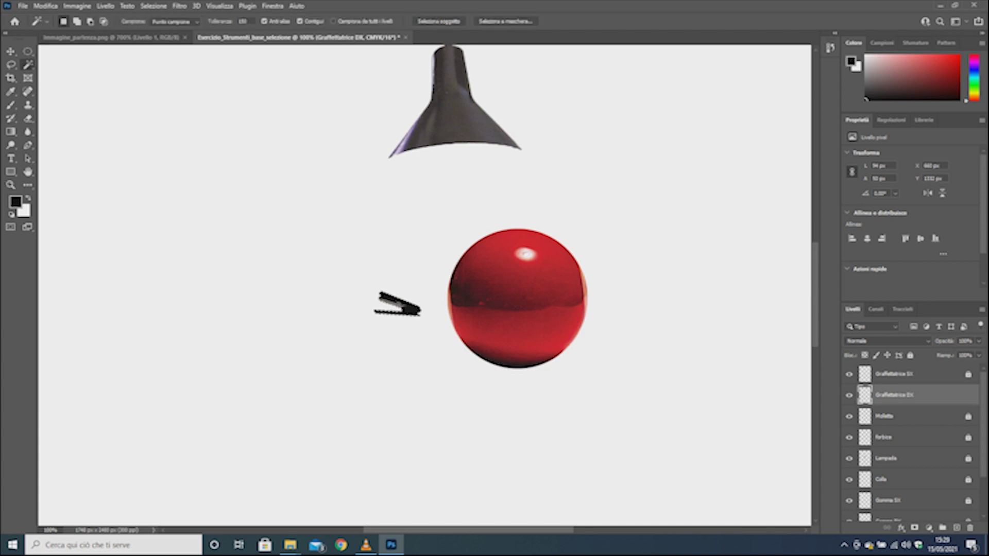
click(909, 355)
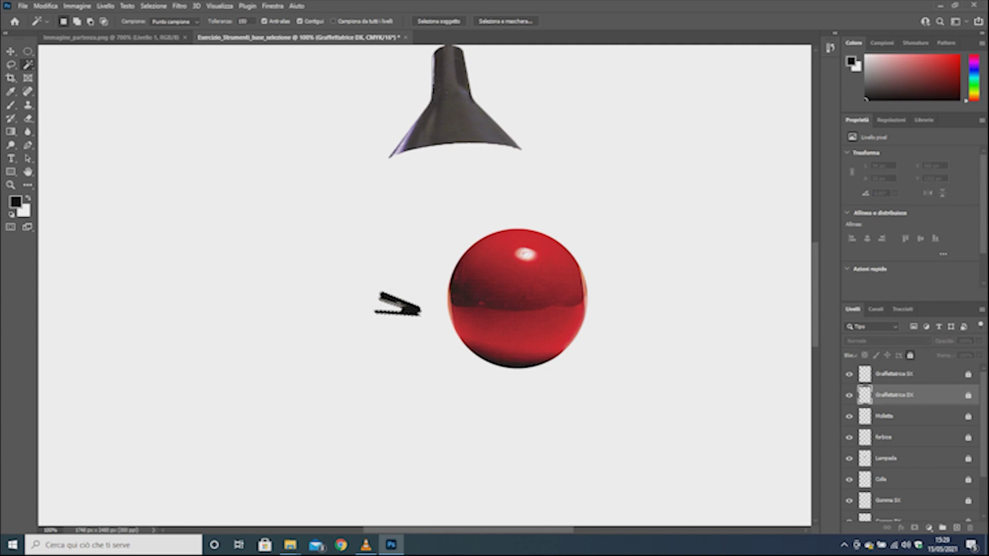
click(896, 374)
click(909, 355)
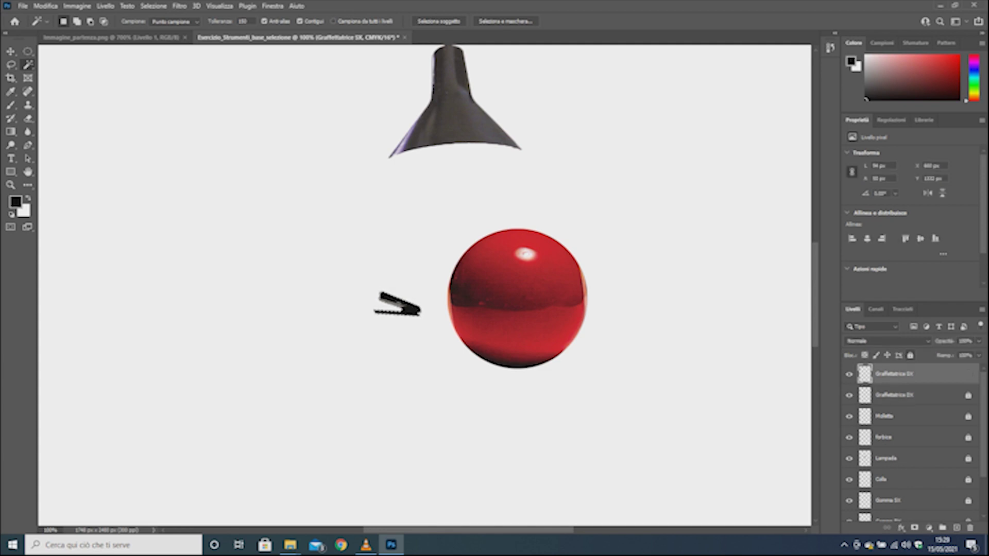
Step: Try duplicating the stapler, dismiss the empty-selection error, and switch back to the source image
key(v)
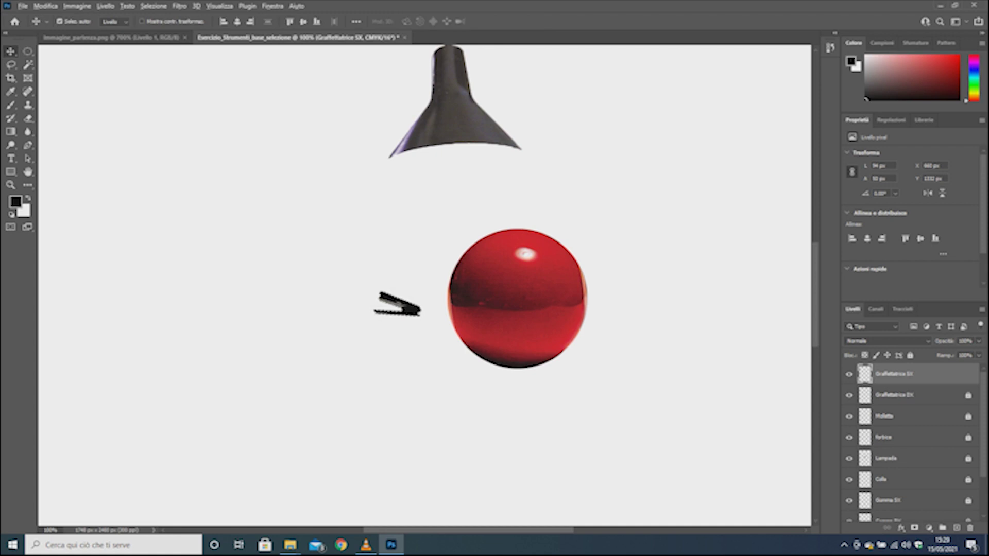
alt+click(396, 305)
key(Return)
key(alt+bracketleft)
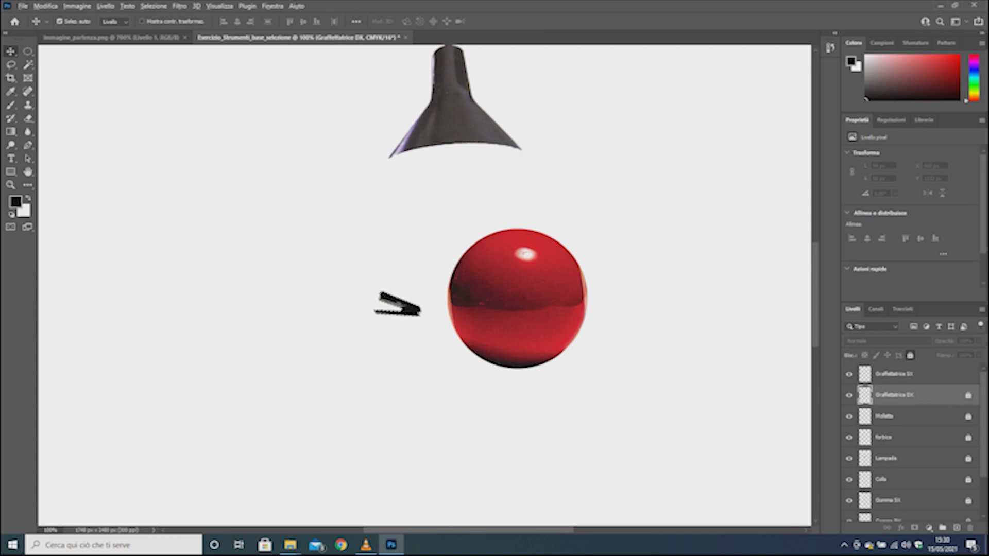
key(alt+bracketright)
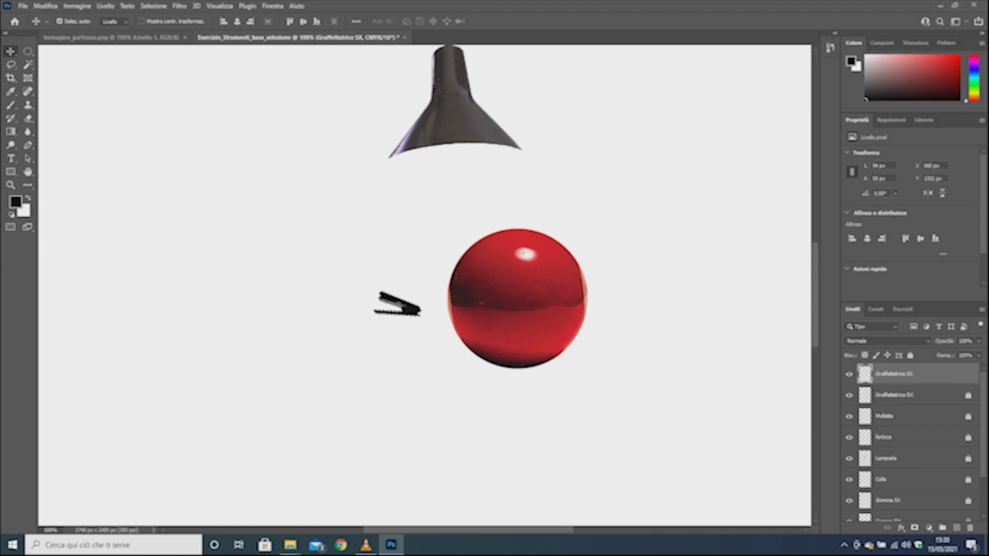
key(ctrl+Tab)
Step: Bring a second stapler copy onto Graffettatrice SX, check its visibility, and lock the layer
drag(280, 373, 325, 67)
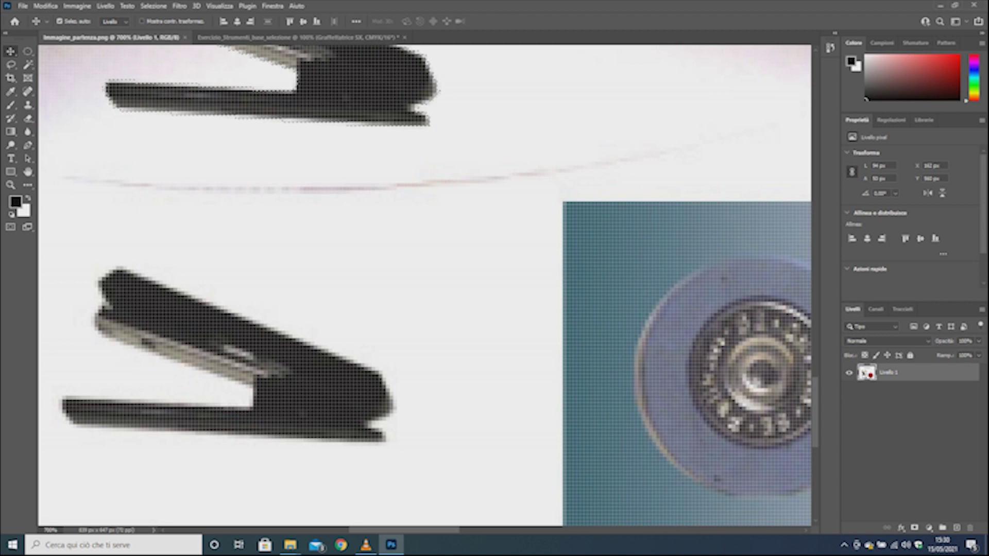
key(ctrl+Tab)
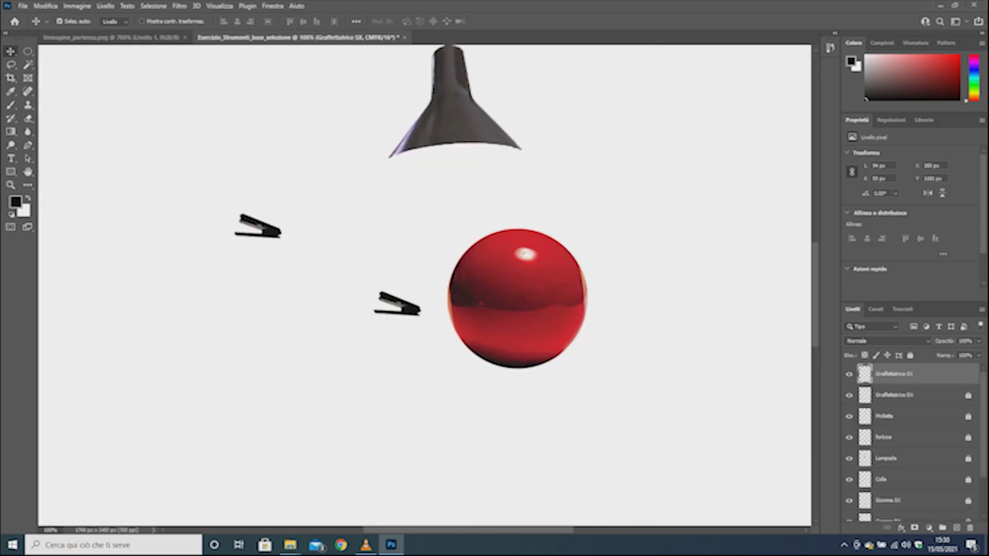
click(849, 374)
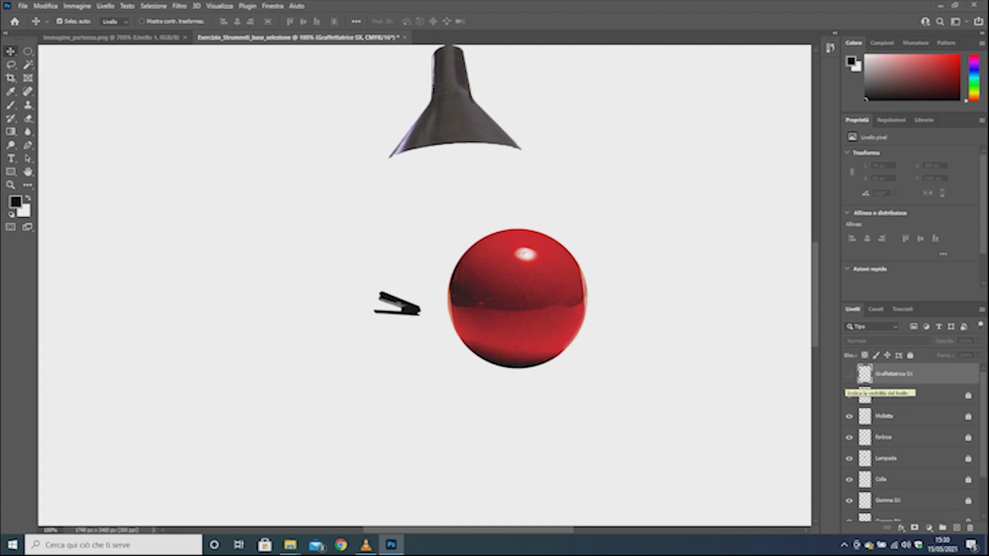
click(849, 374)
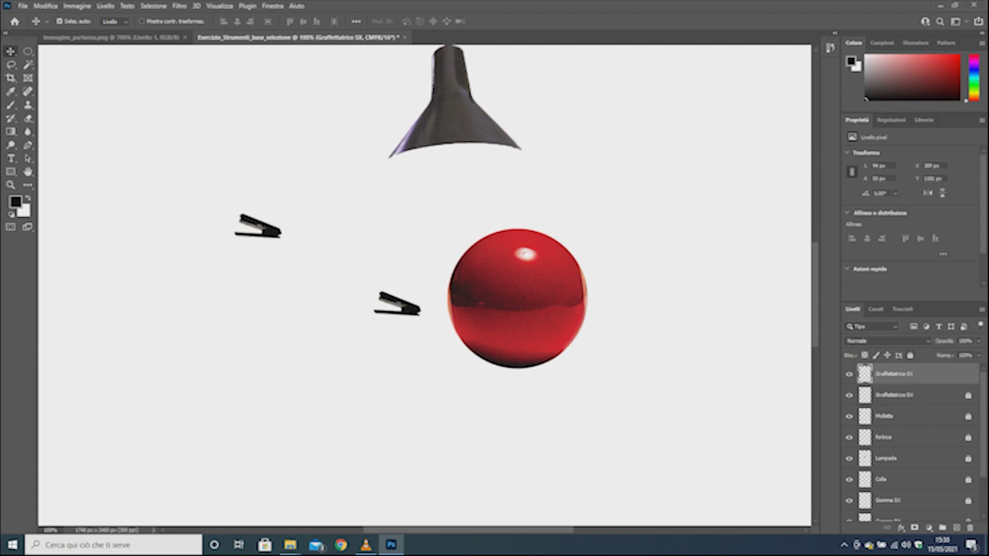
key(ctrl+slash)
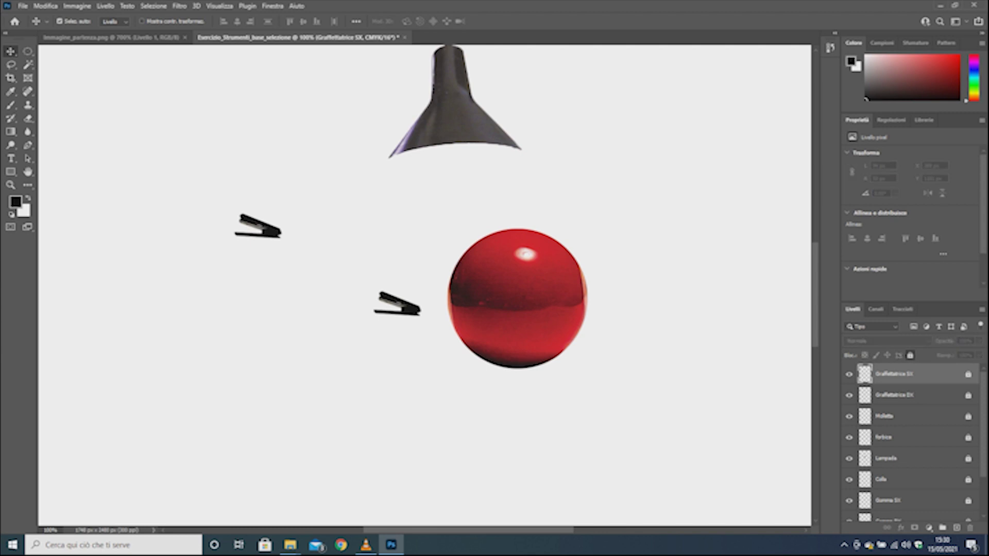
scroll(911, 443, down, 1)
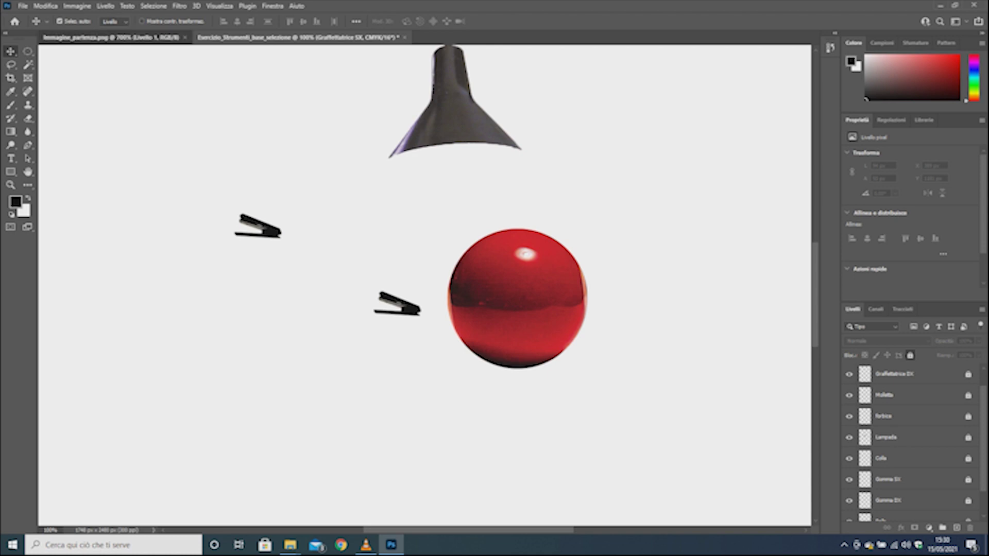
Step: Switch to Immagine_partenza.png, zoom out, then magnify the view on the orange scissors
click(111, 37)
click(59, 21)
key(ctrl)
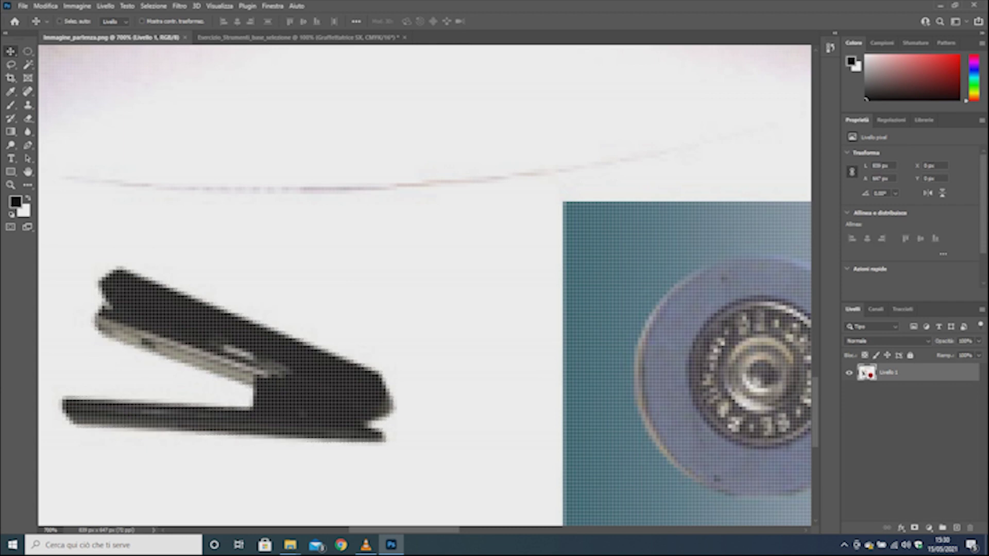
key(ctrl+minus)
key(ctrl+minus)
key(ctrl+minus)
key(ctrl+minus)
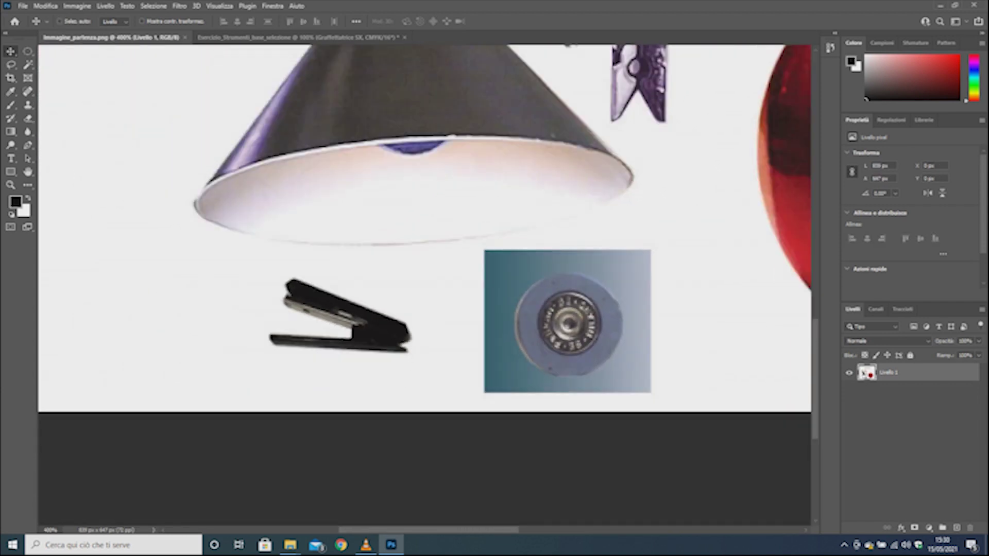
key(ctrl+minus)
key(ctrl+minus)
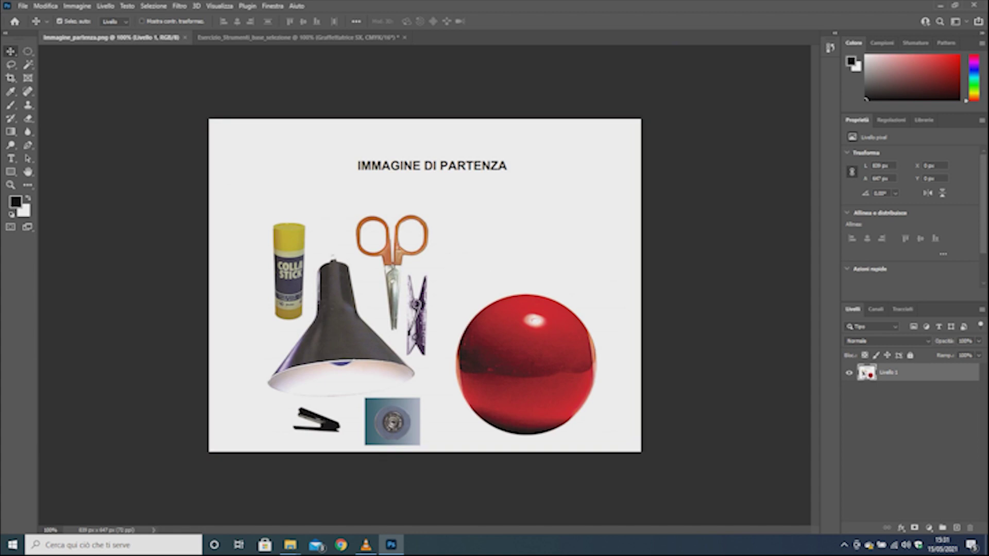
key(z)
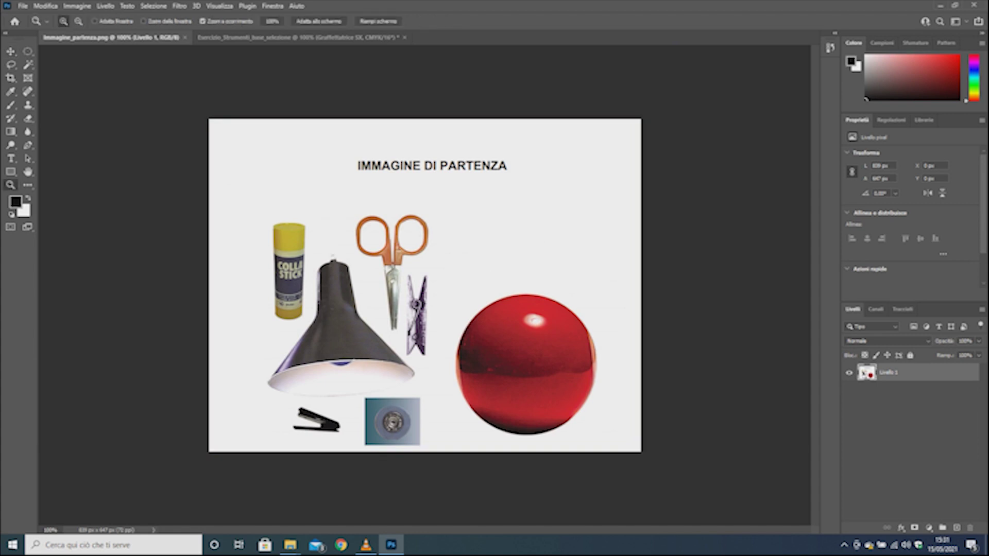
drag(392, 242, 393, 242)
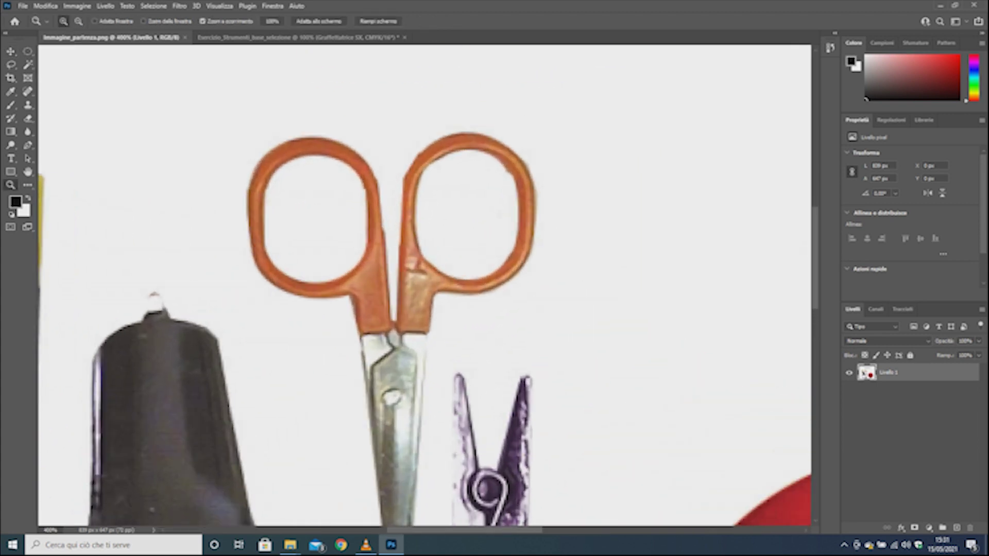
key(w)
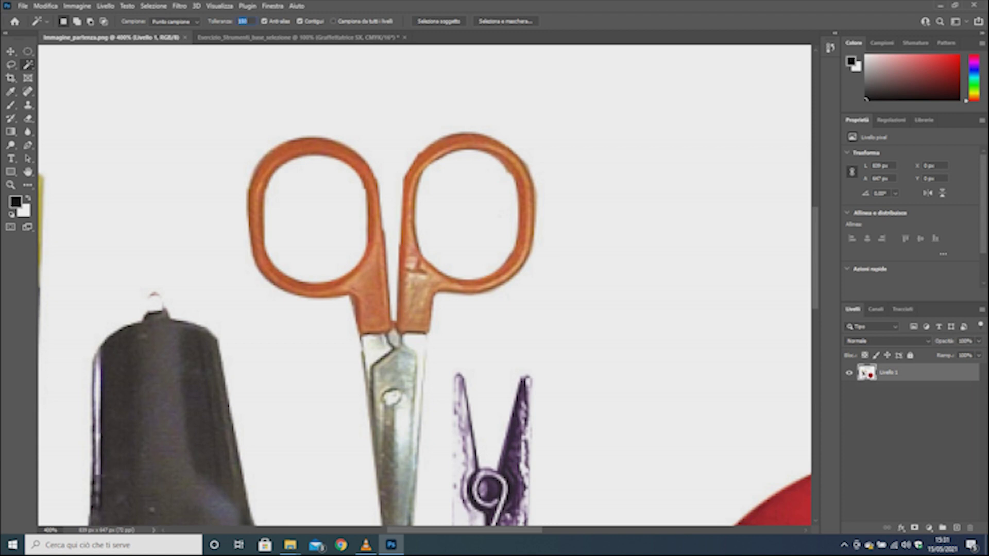
Step: Magic-wand the orange scissor handles at tolerance 100, then return to the exercise document
text(100)
click(256, 217)
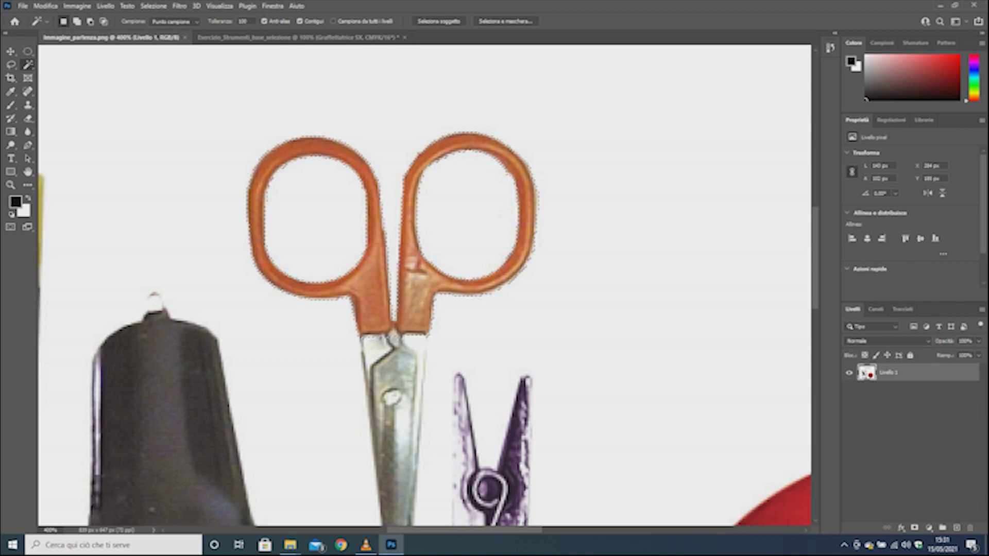
key(ctrl+Tab)
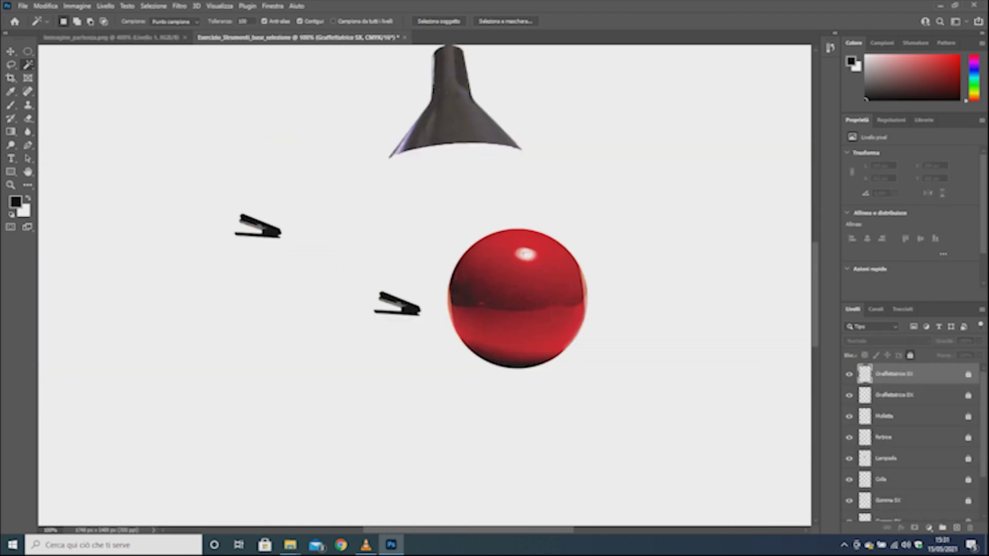
Step: Unlock the forbice layer and drag the selected scissor handles onto the A5 page beside the upper stapler
click(883, 437)
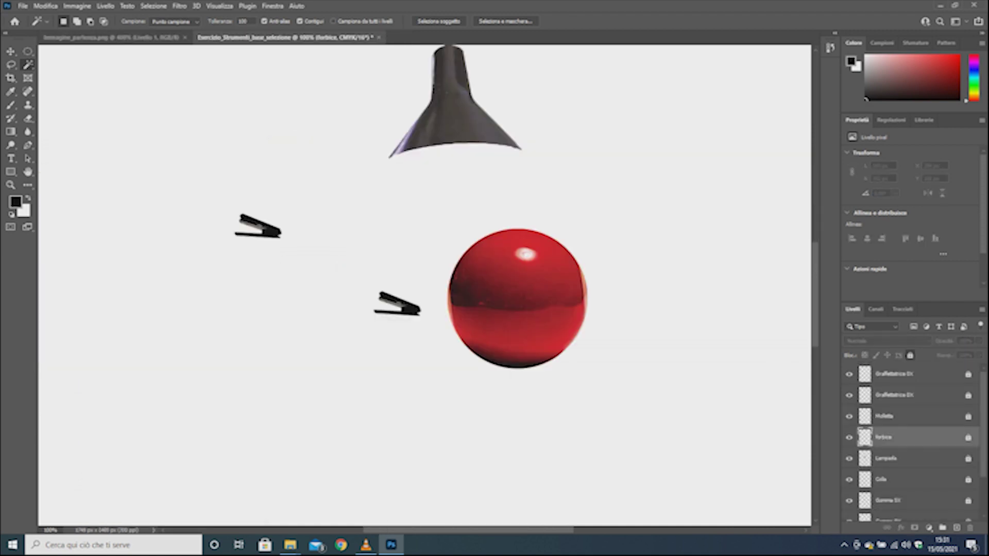
key(slash)
key(ctrl+Tab)
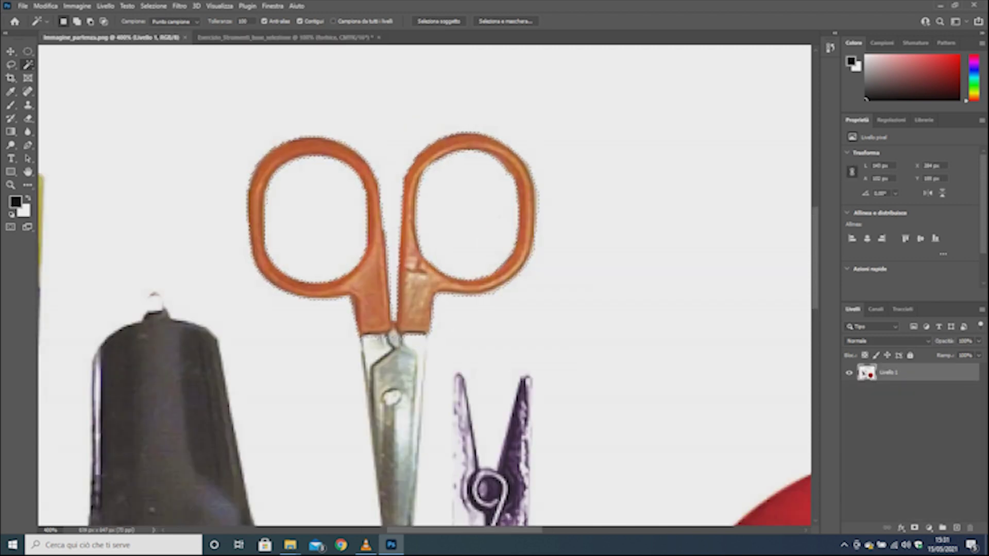
key(v)
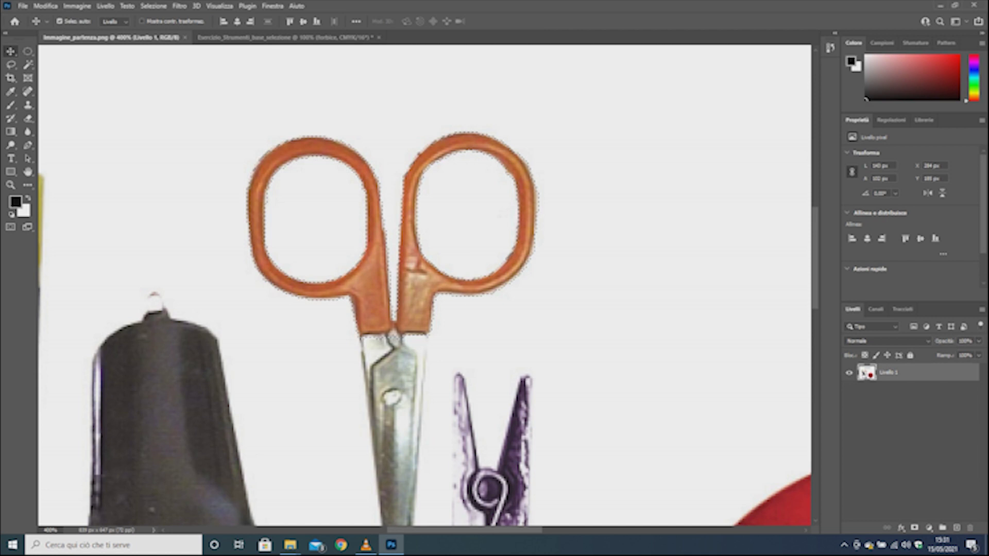
mouse_move(430, 257)
mouse_down()
mouse_move(389, 116)
mouse_move(329, 37)
mouse_move(330, 227)
mouse_up()
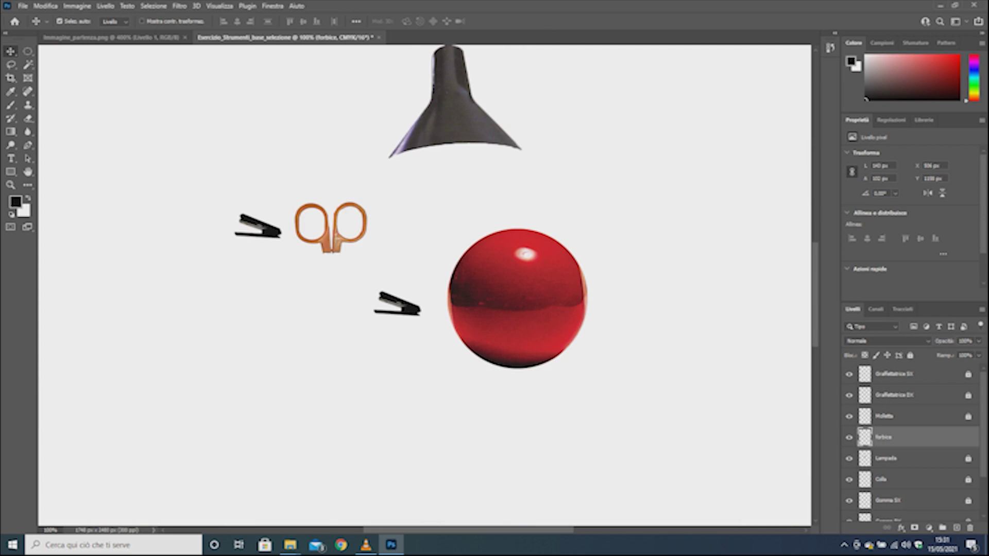
Step: Duplicate the forbice layer and rename the original to 'forbice DX'
key(ctrl+j)
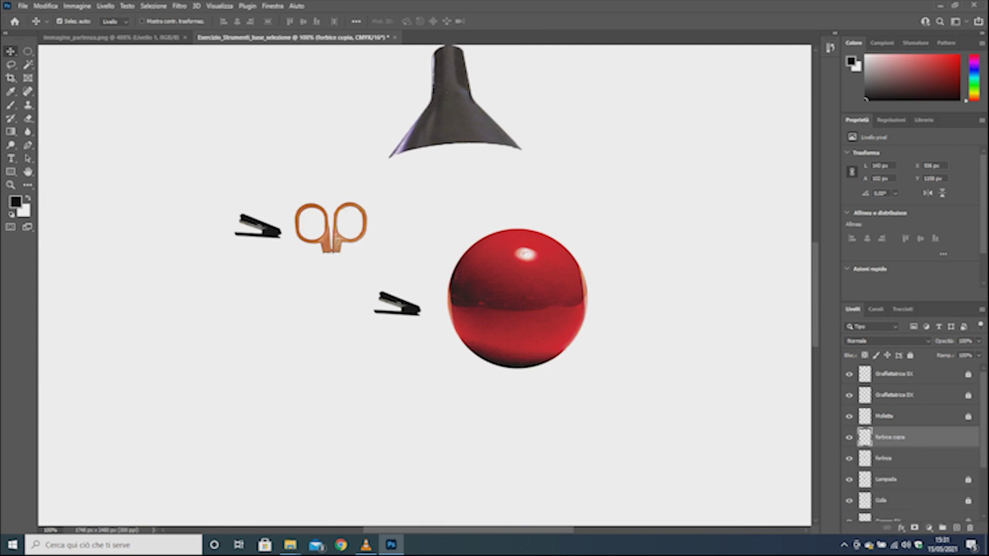
key(alt+bracketleft)
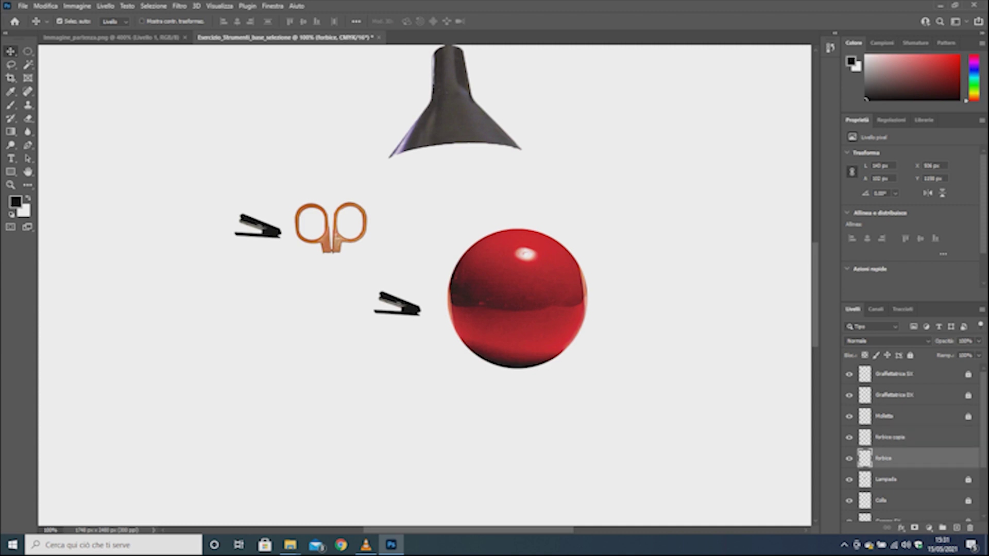
double_click(921, 458)
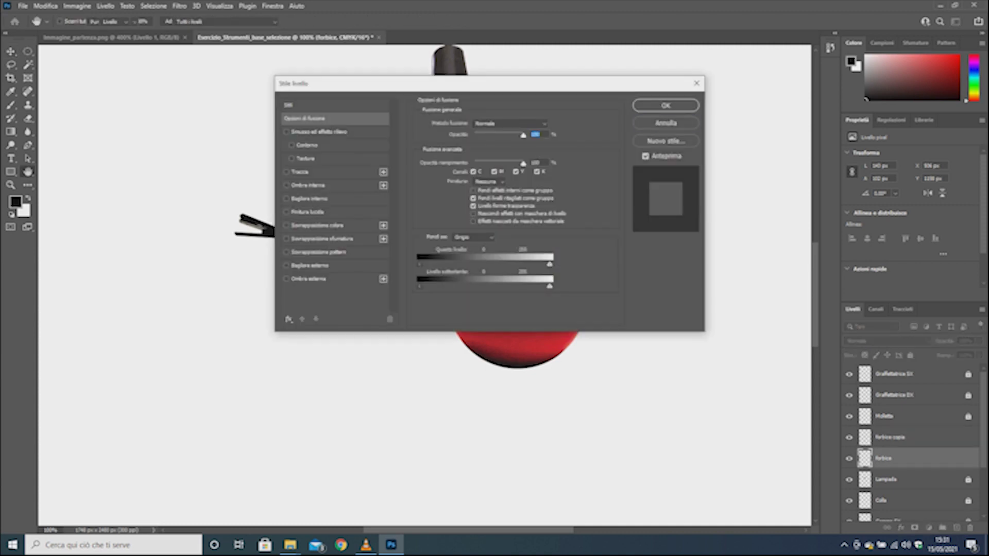
key(Escape)
double_click(883, 458)
key(Right)
text(DX)
Step: Rename the copy to 'forbice SX' and toggle forbice DX's visibility to check it
key(shift+Tab)
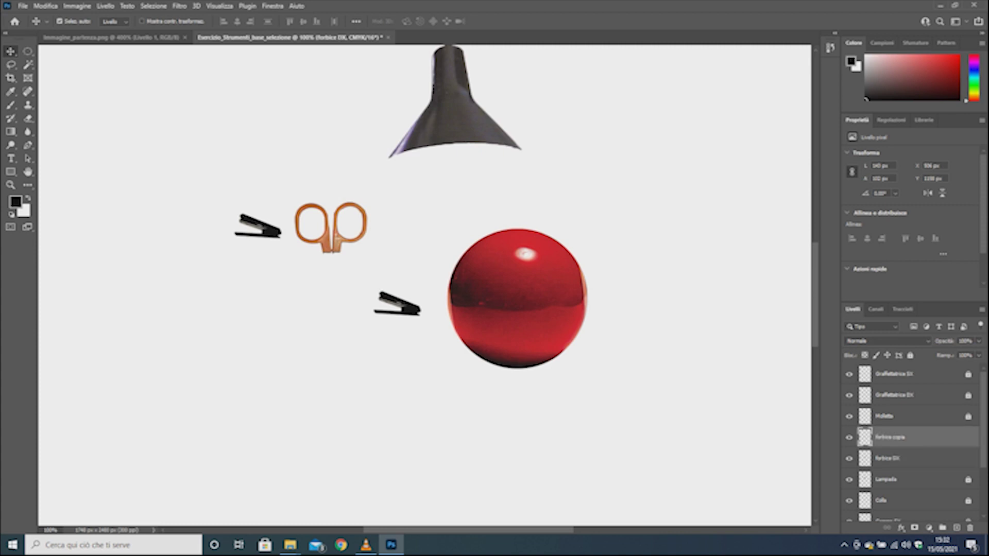
key(Right)
key(BackSpace)
key(BackSpace)
key(BackSpace)
text(SX)
key(Return)
key(alt+bracketleft)
key(ctrl+comma)
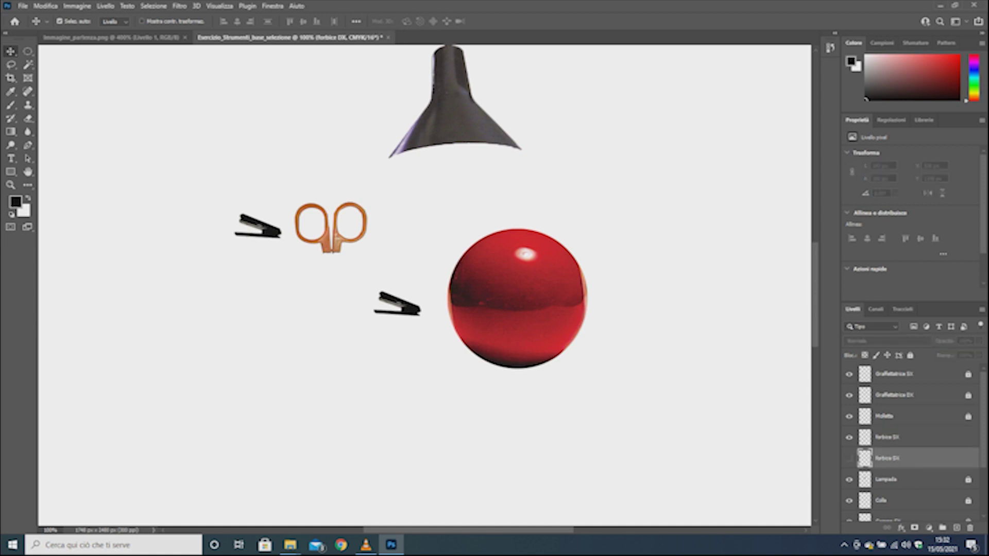
key(ctrl+comma)
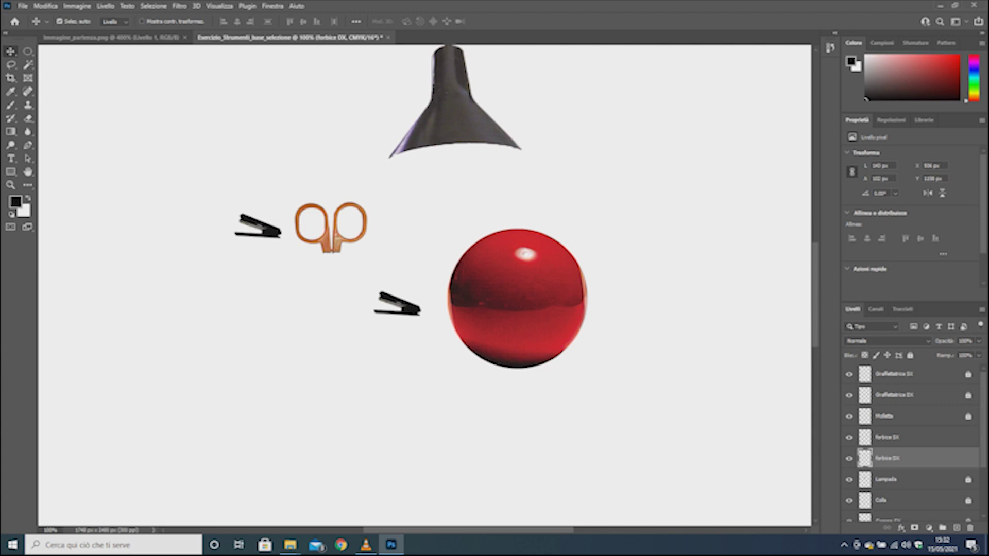
Step: Select forbice SX, try placing it right of the red ball, and lock forbice DX
click(849, 373)
key(ctrl+comma)
key(ctrl+comma)
key(alt+bracketright)
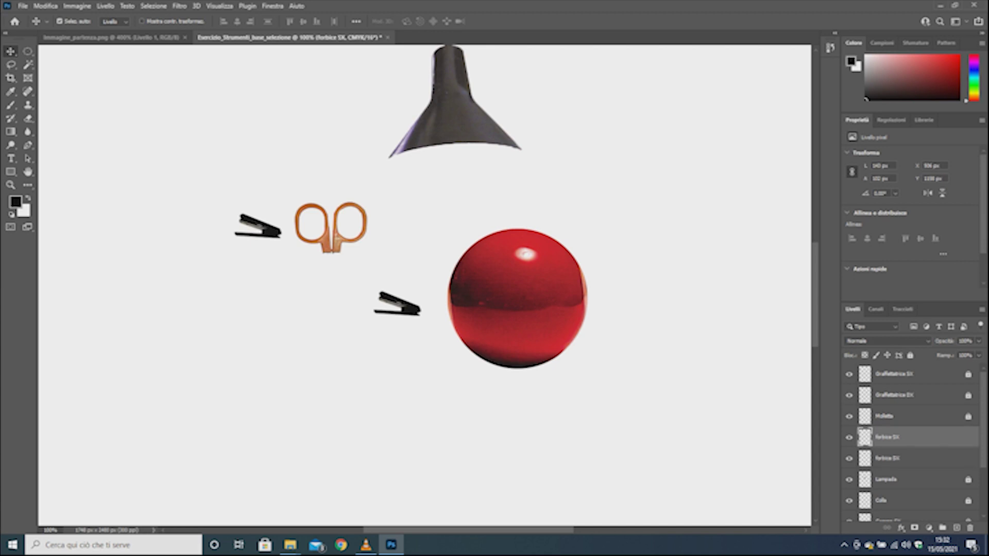
drag(343, 221, 613, 320)
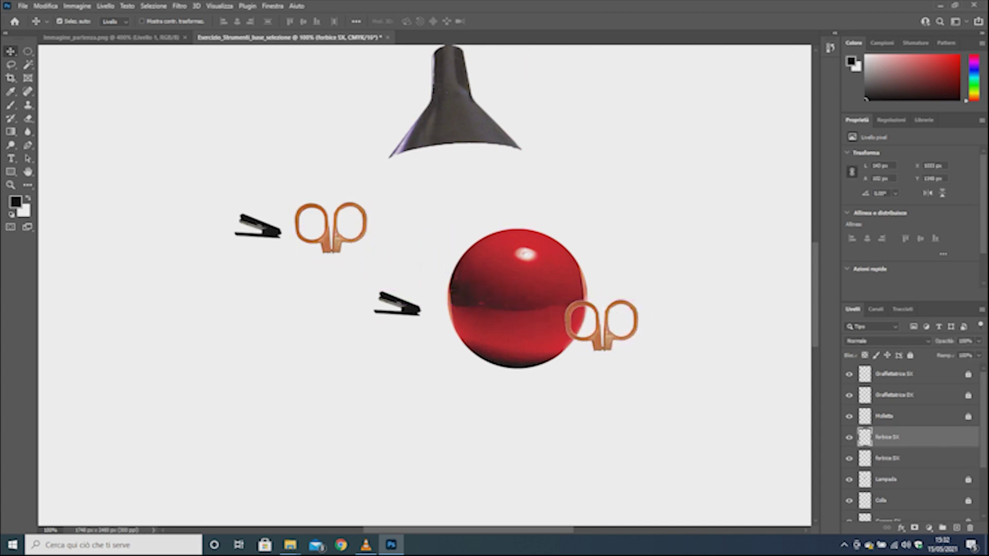
key(Delete)
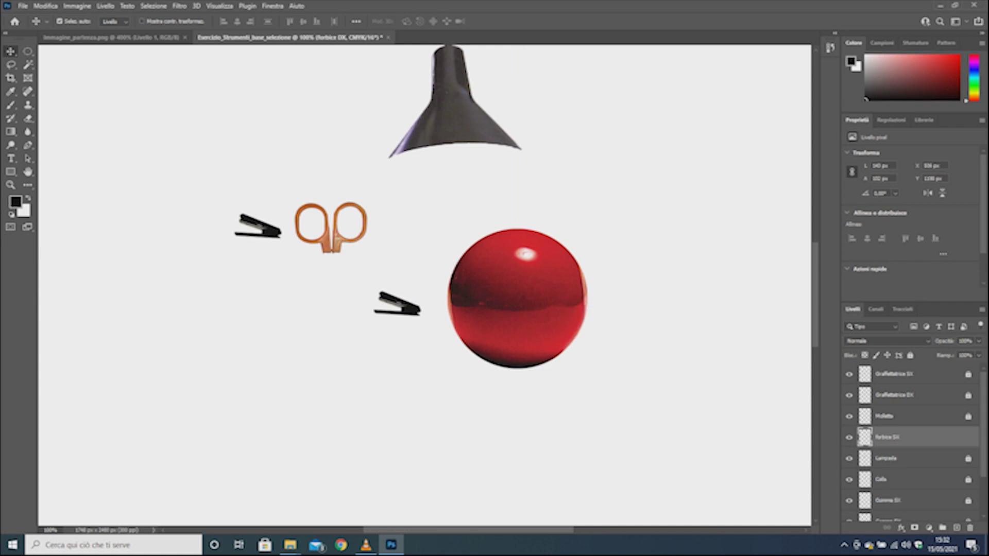
drag(350, 217, 670, 282)
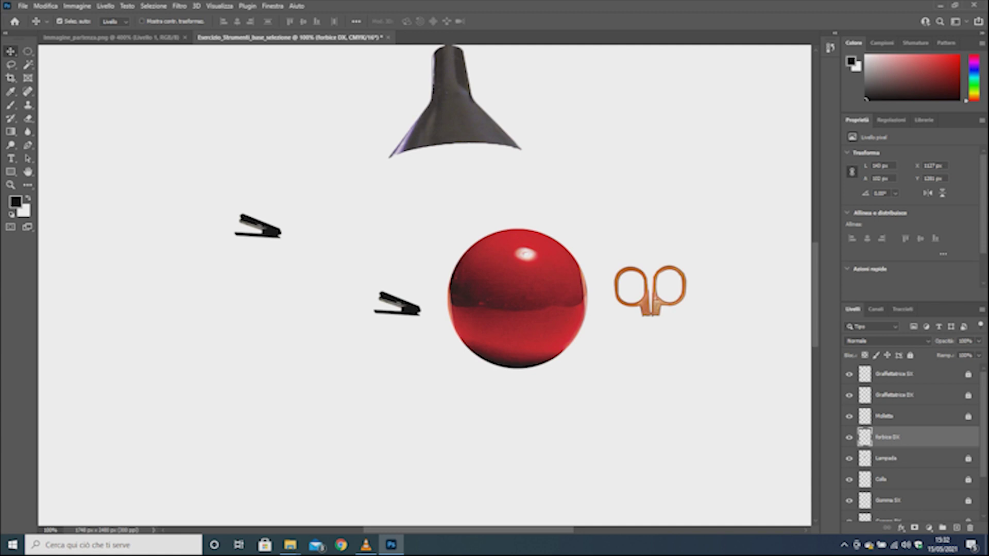
click(909, 355)
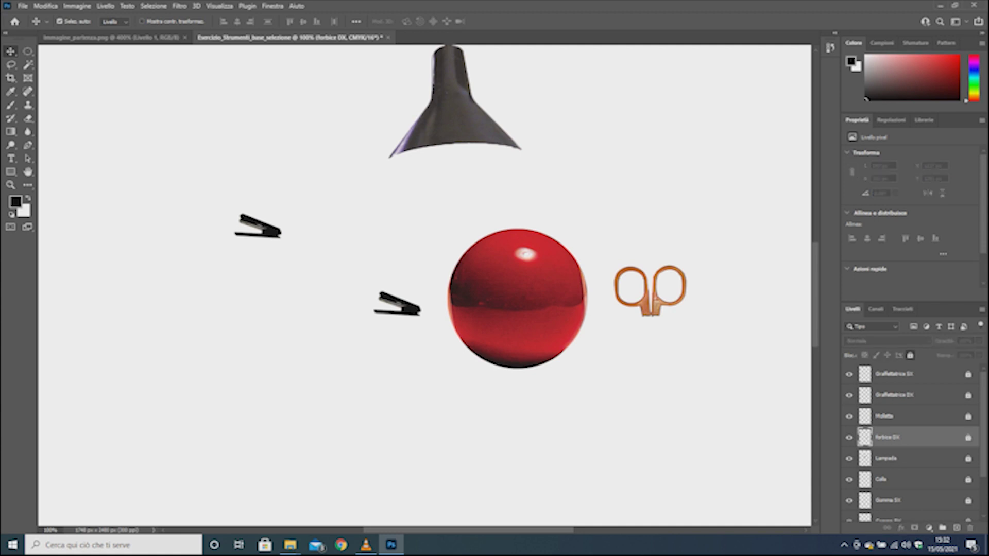
Step: Undo the trial moves, restoring the scissors copy to its original spot and re-enabling auto-select
scroll(911, 438, down, 2)
scroll(911, 437, up, 1)
scroll(912, 438, up, 1)
scroll(912, 438, down, 2)
scroll(911, 438, up, 1)
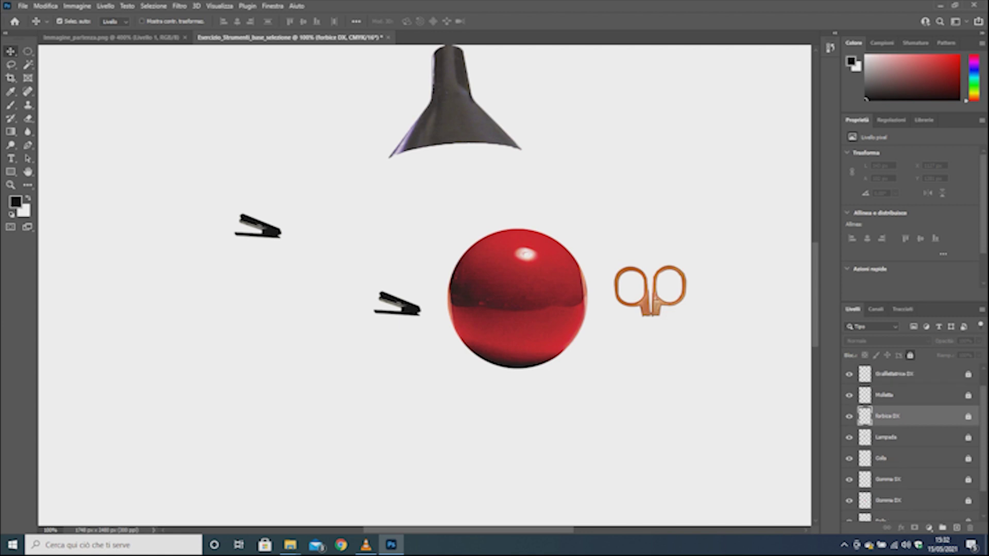
scroll(911, 437, up, 1)
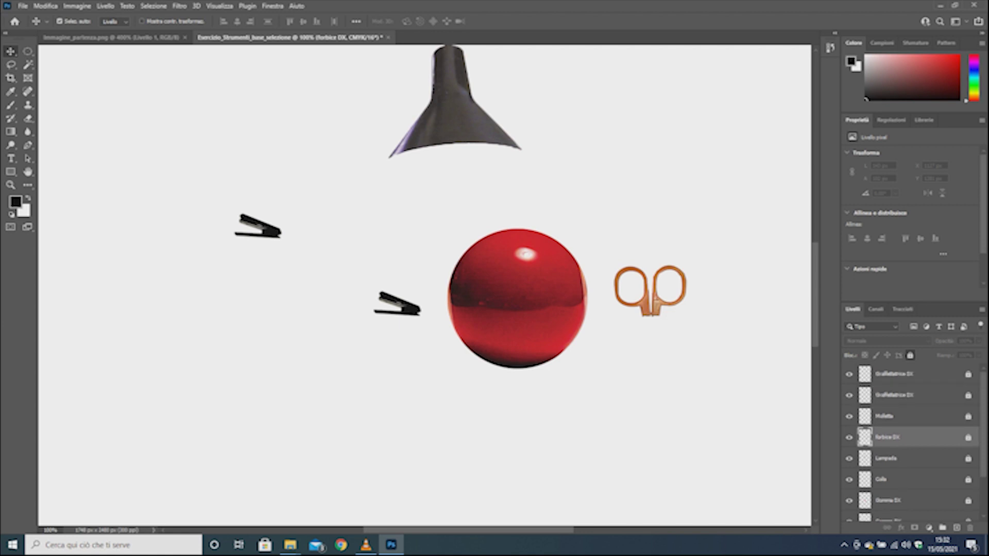
click(59, 21)
click(968, 437)
drag(650, 291, 331, 228)
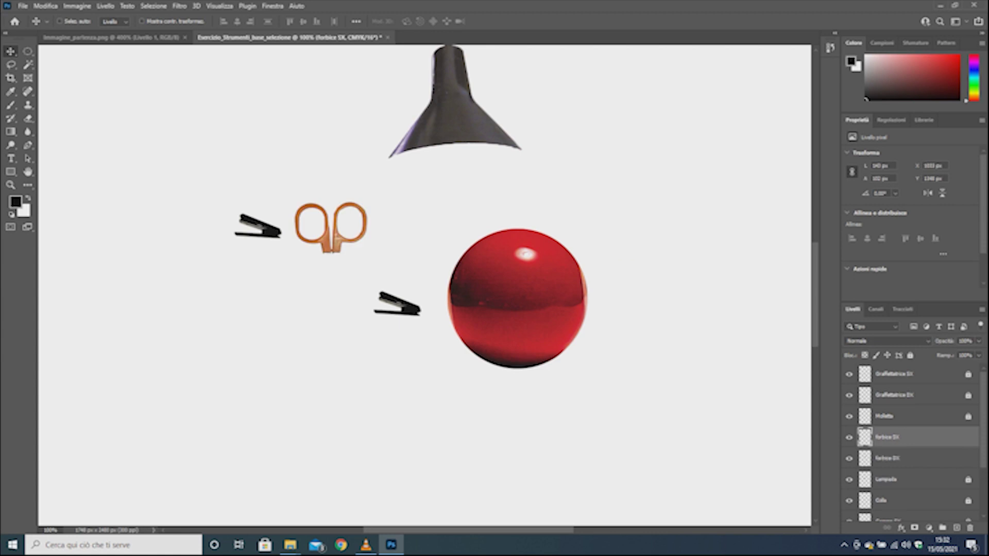
click(59, 21)
Step: Move the forbice SX scissors above the red ball and check both scissors layers' visibility
mouse_move(329, 226)
mouse_down()
mouse_move(522, 216)
mouse_move(551, 198)
mouse_up()
click(849, 437)
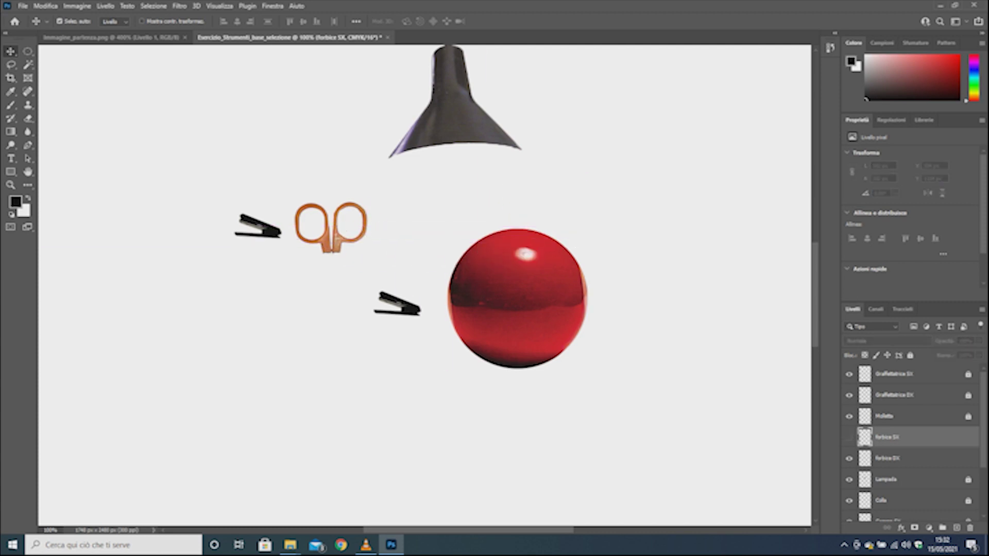
click(849, 458)
click(849, 458)
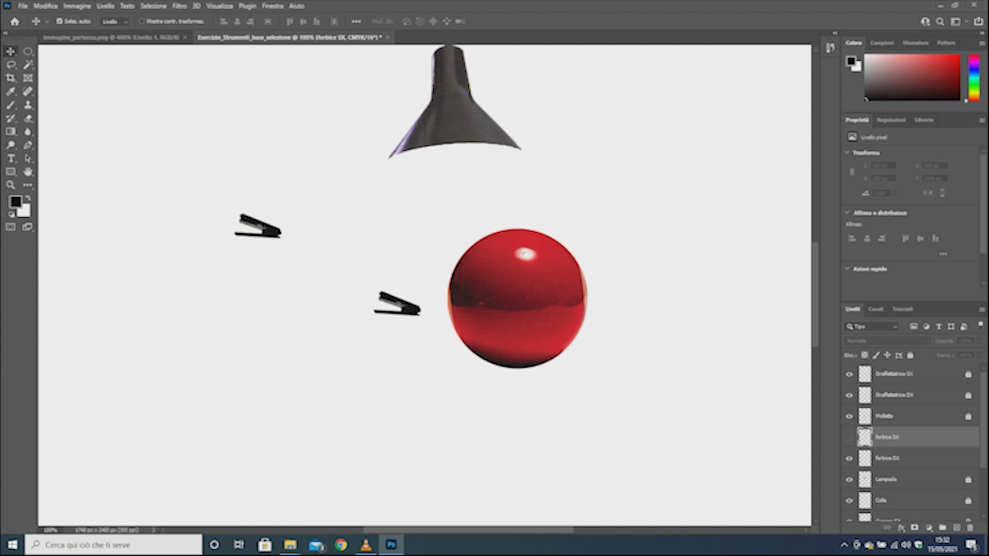
click(848, 437)
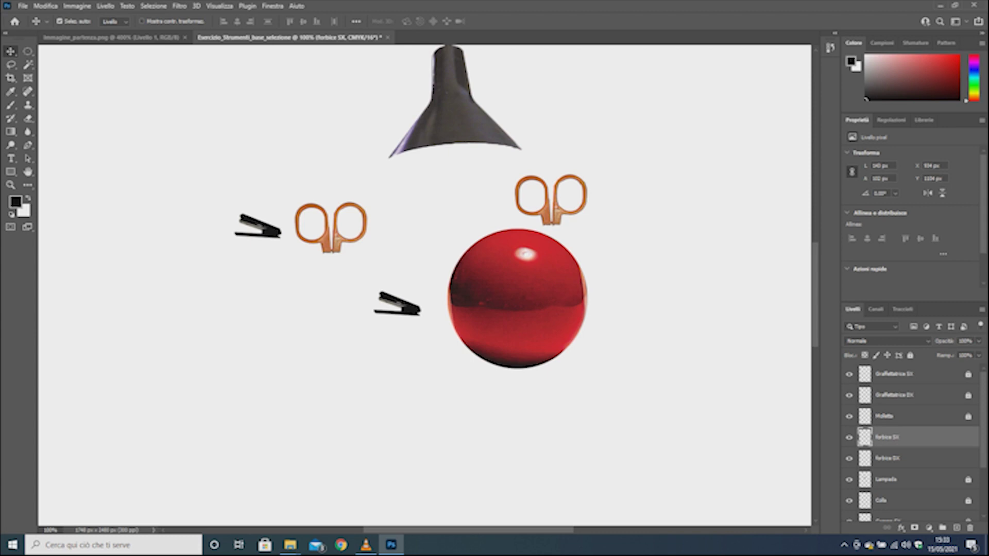
Step: Lock forbice SX and forbice DX with Ctrl+/, then select and unlock the Molletta layer
key(ctrl+slash)
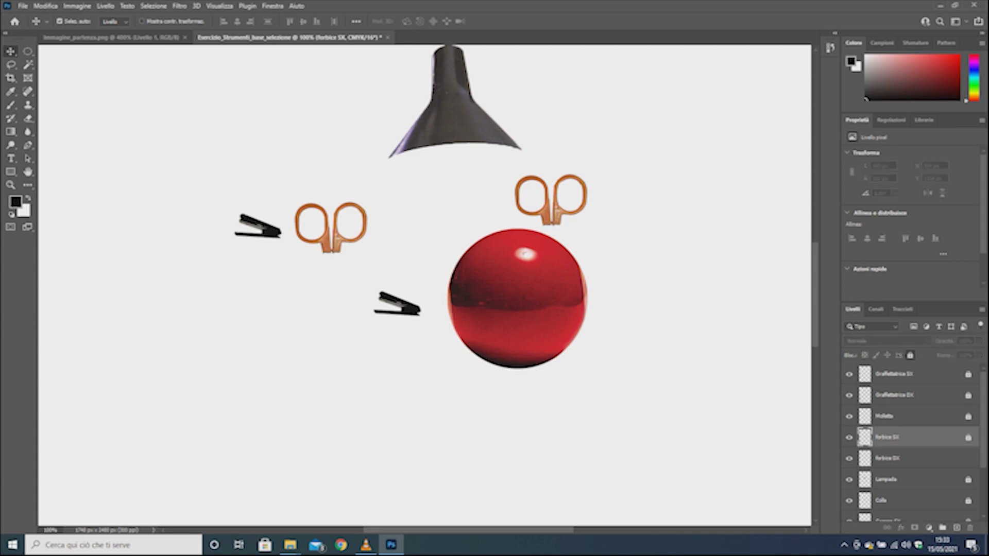
key(alt+bracketleft)
key(ctrl+slash)
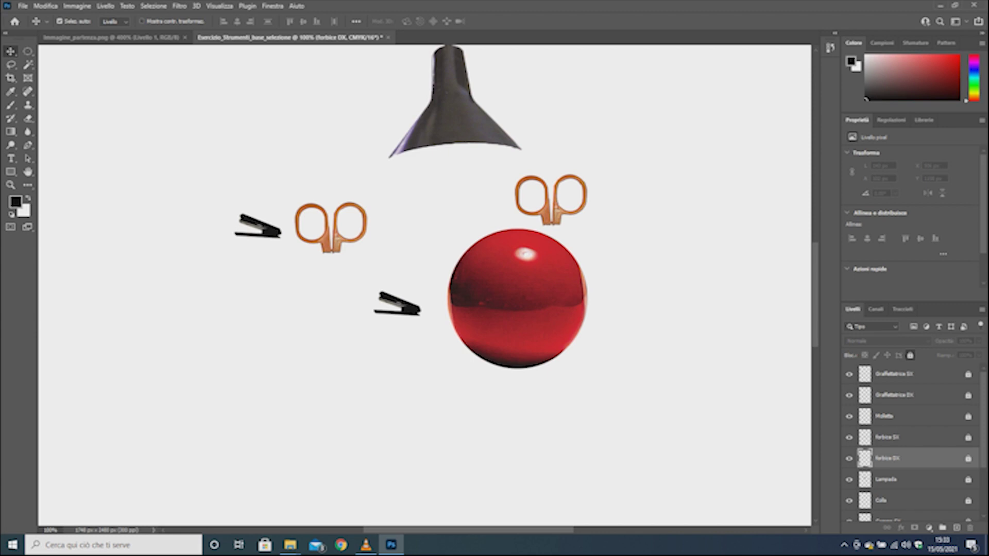
key(alt+bracketright)
key(alt+bracketright)
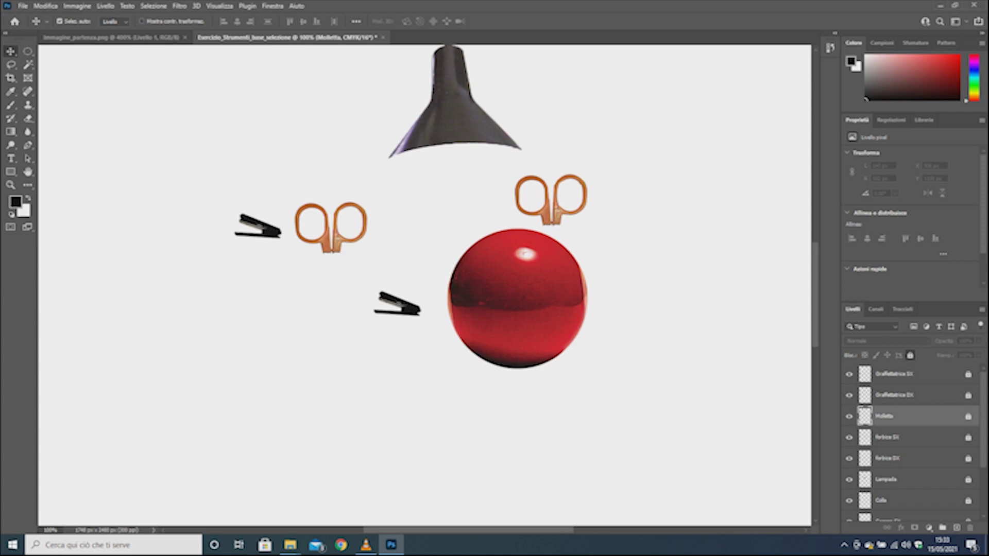
key(ctrl+slash)
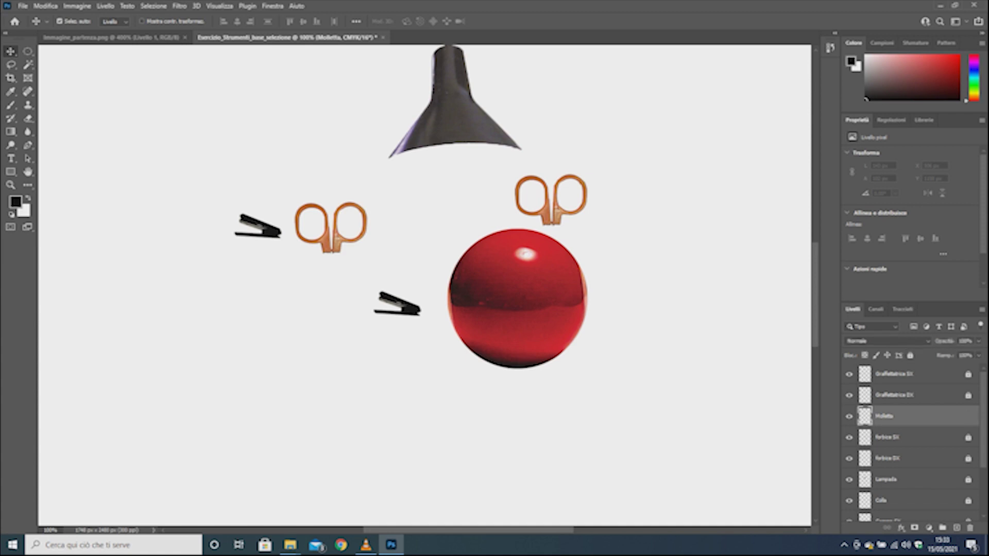
scroll(412, 211, up, 1)
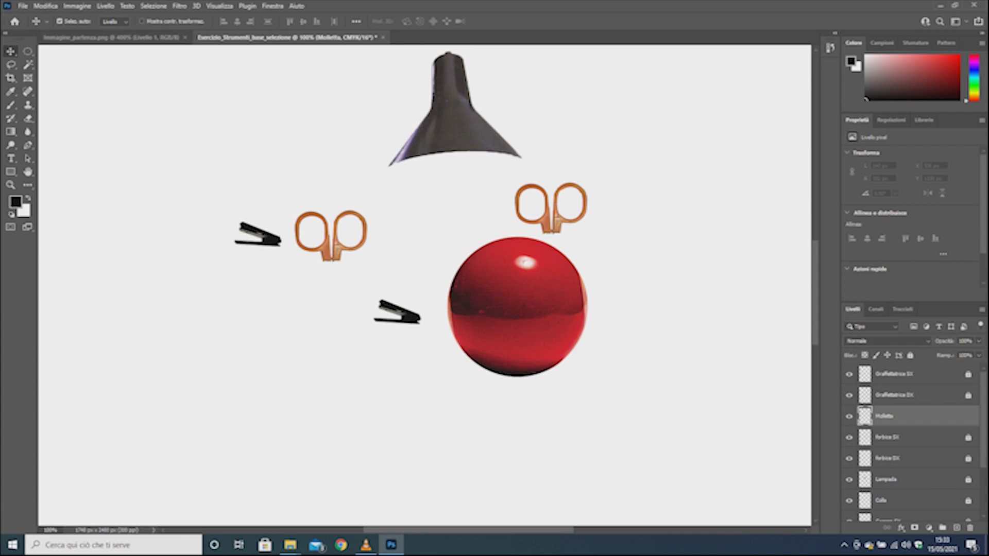
Step: Switch to the starting image and zoom in on the purple clothespin
click(110, 37)
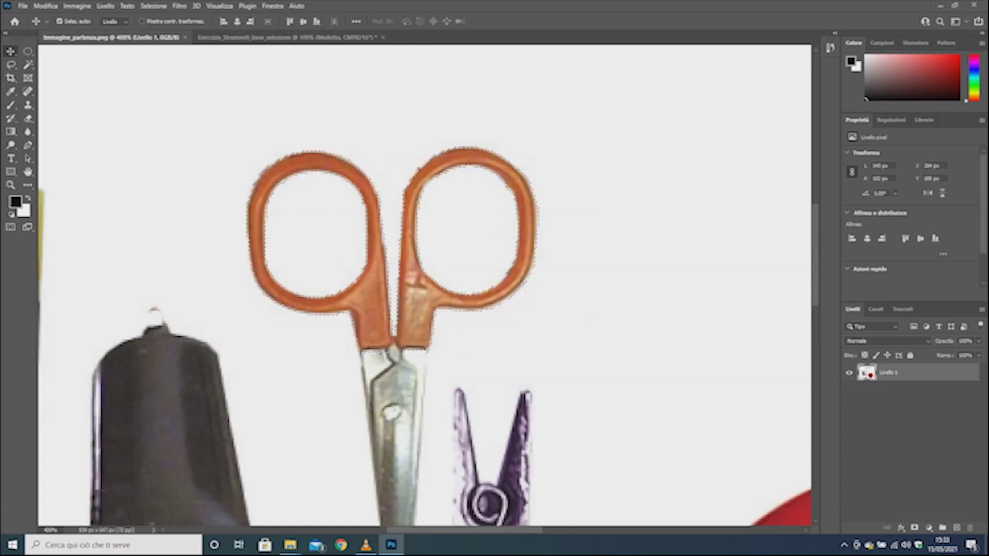
key(ctrl+minus)
key(ctrl+minus)
key(ctrl+minus)
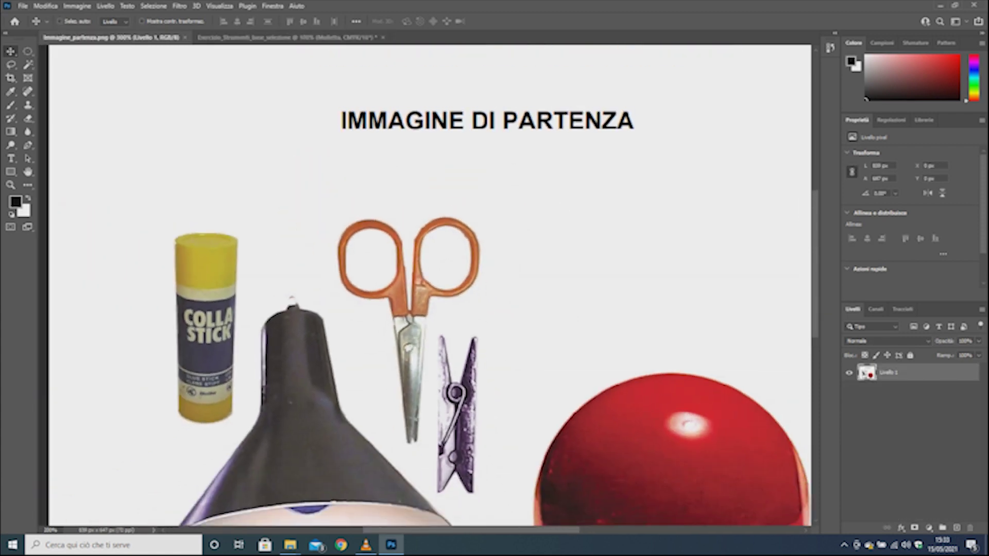
key(ctrl+minus)
click(60, 21)
key(z)
click(423, 326)
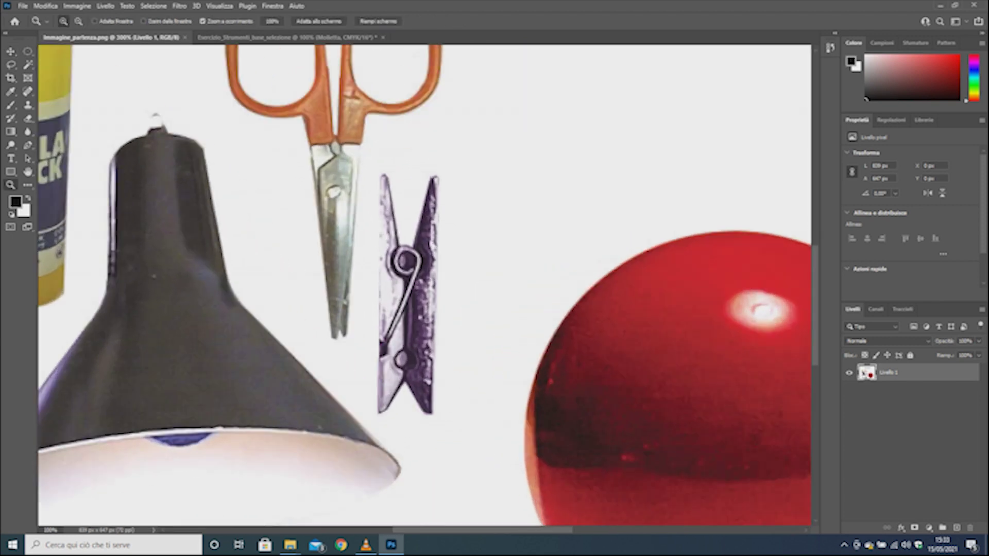
click(422, 327)
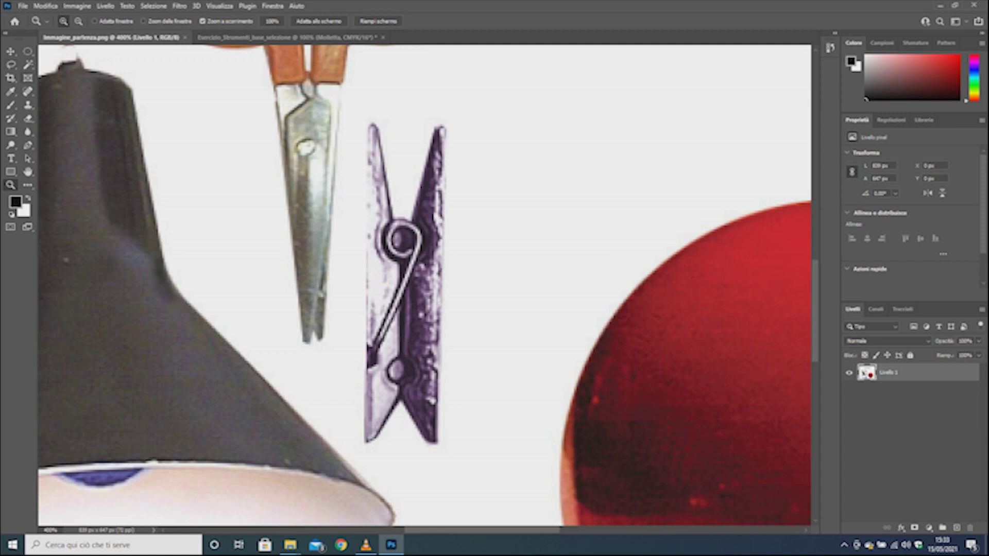
Step: Trace the clothespin's edges with the Polygonal Lasso to close its selection
click(10, 64)
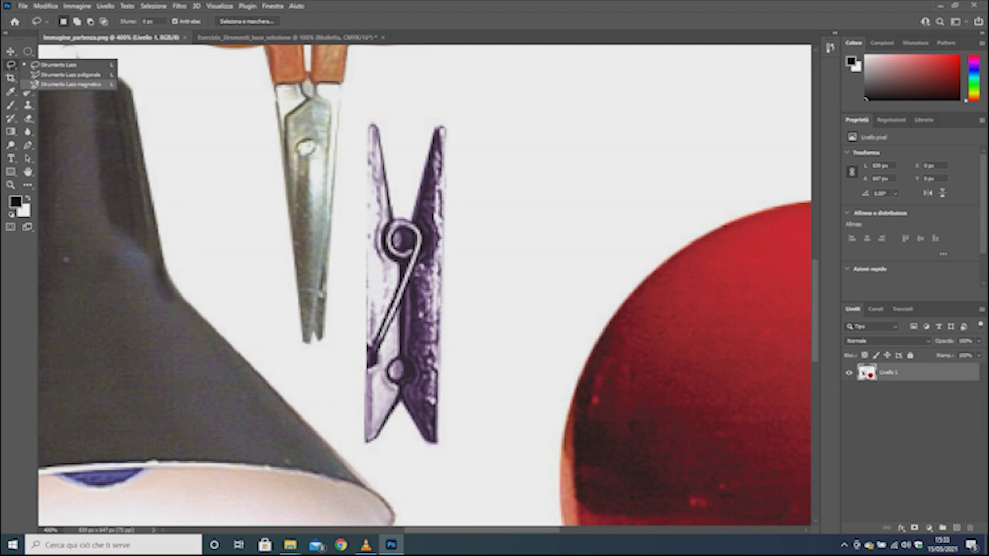
click(67, 75)
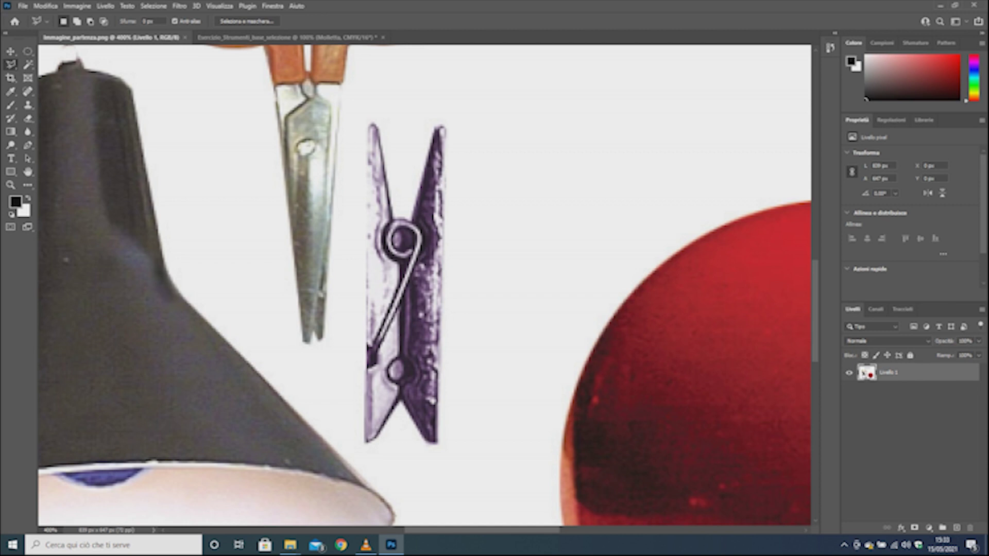
click(365, 441)
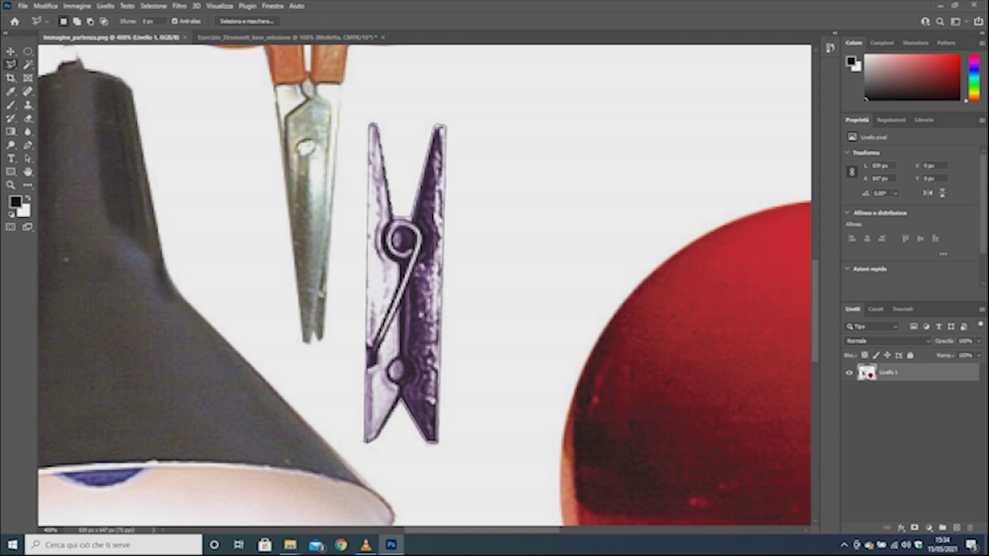
click(406, 412)
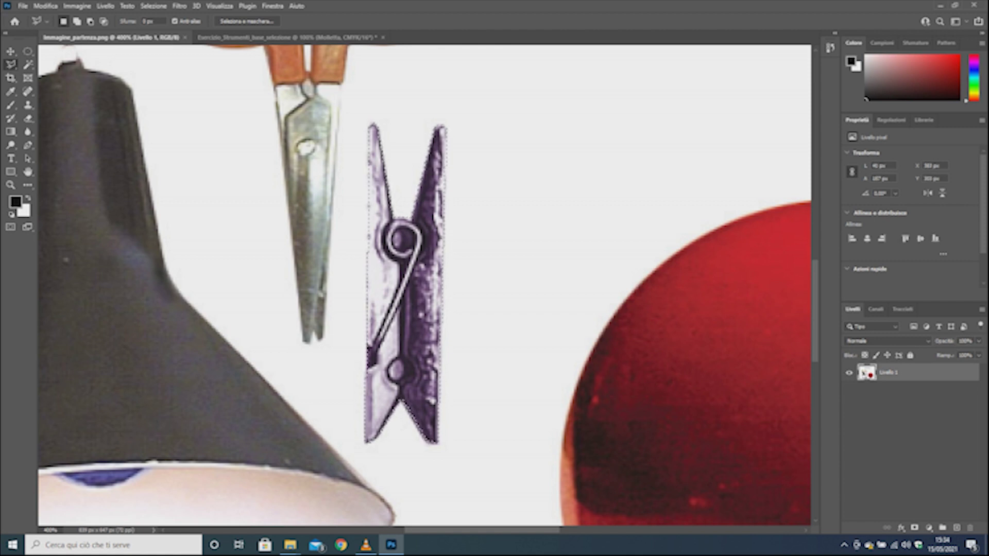
key(ctrl+Tab)
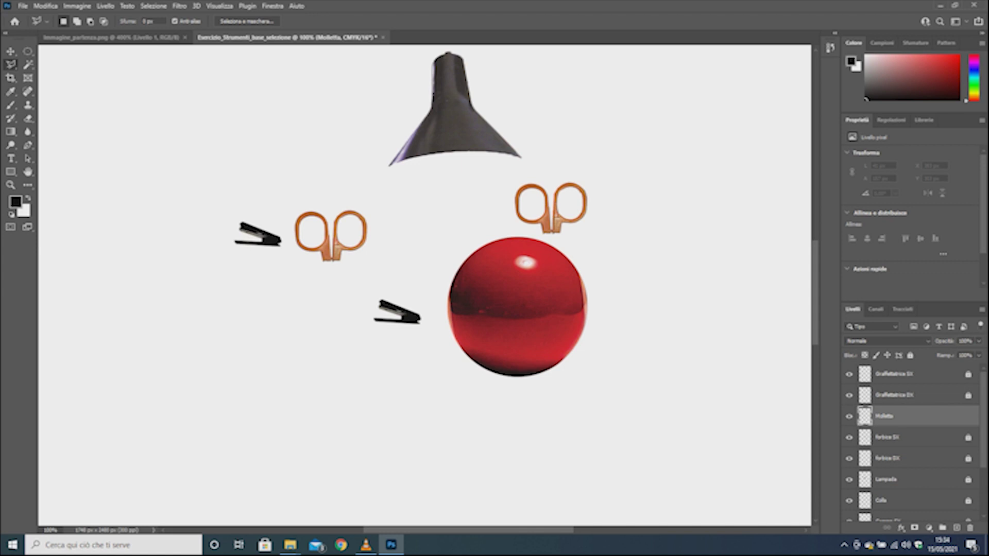
click(110, 37)
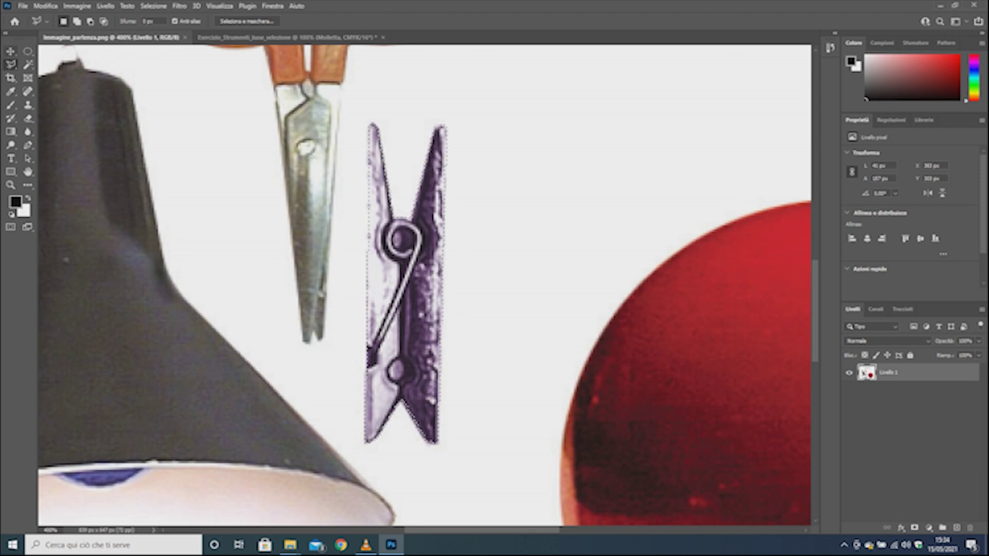
key(v)
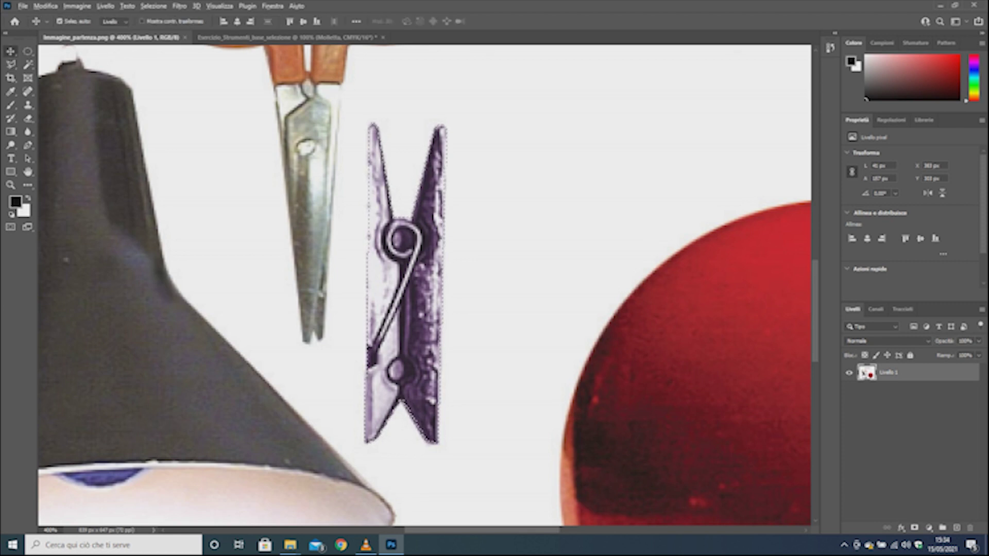
Step: Copy the clothespin into the face composition, duplicate it, and name the layers Molletta SX and Molletta DX
drag(407, 412, 317, 226)
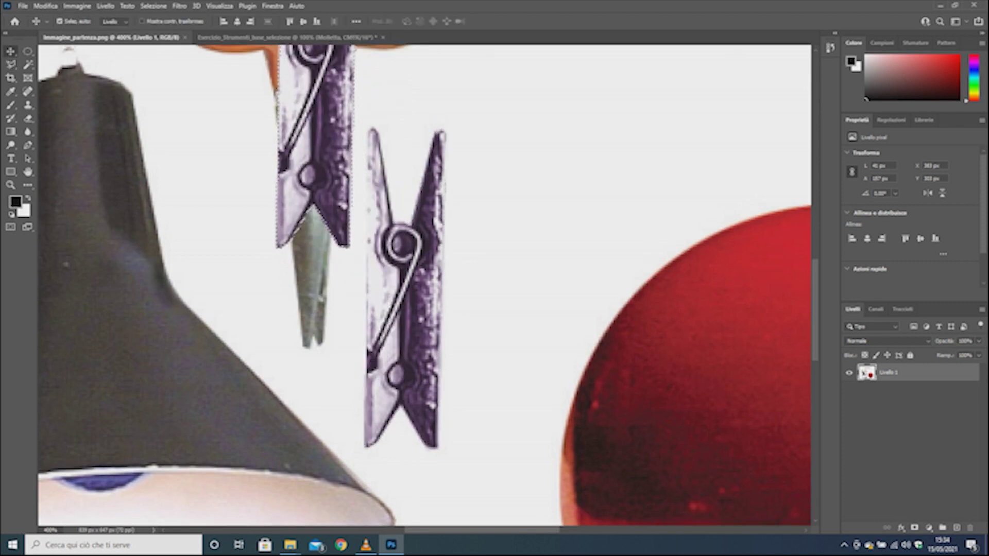
key(ctrl+Tab)
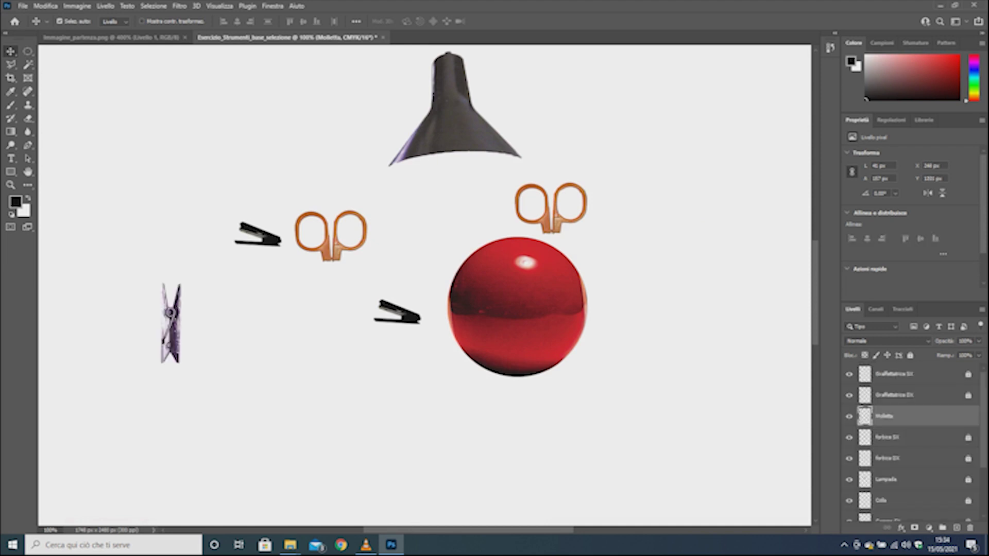
key(ctrl+j)
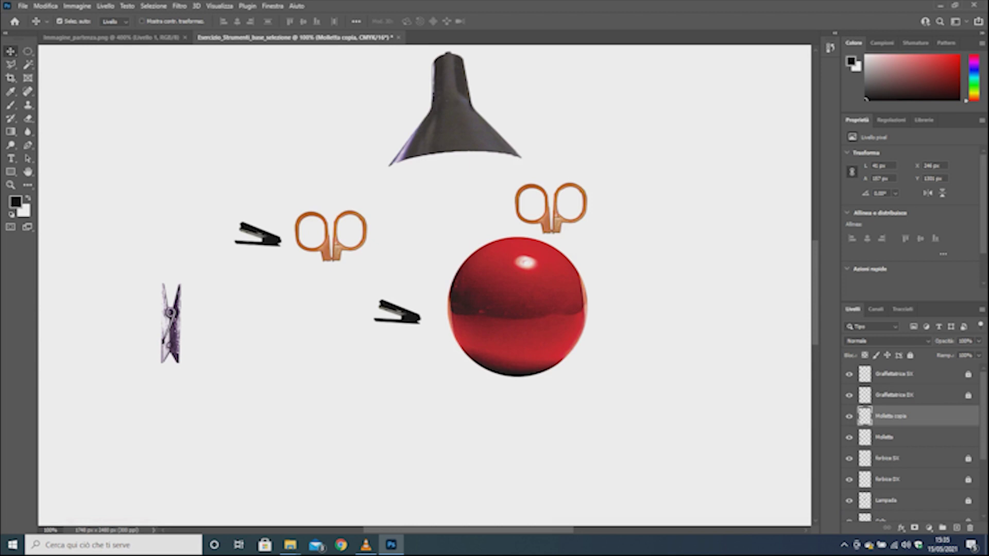
double_click(885, 437)
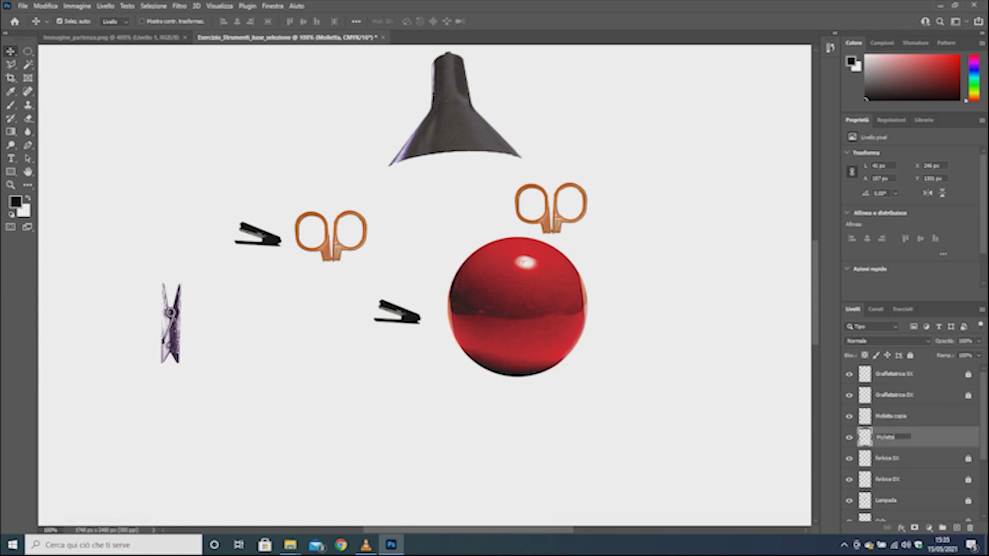
text(SX)
click(891, 416)
double_click(891, 416)
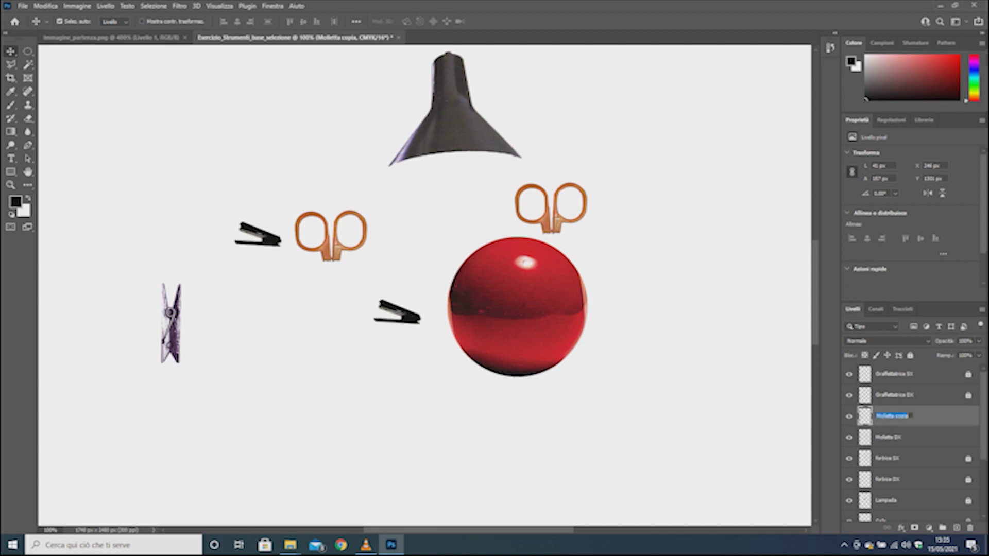
key(BackSpace)
key(BackSpace)
key(BackSpace)
key(BackSpace)
key(Return)
Step: Lock both Molletta layers, then clear the clothespin selection in the starting image
click(909, 355)
click(896, 437)
click(910, 355)
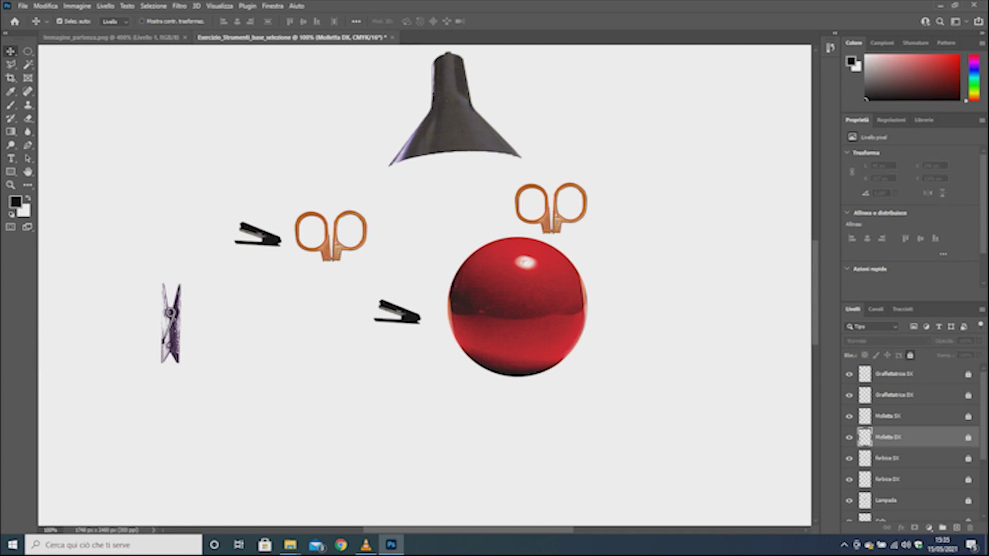
click(111, 37)
key(ctrl+d)
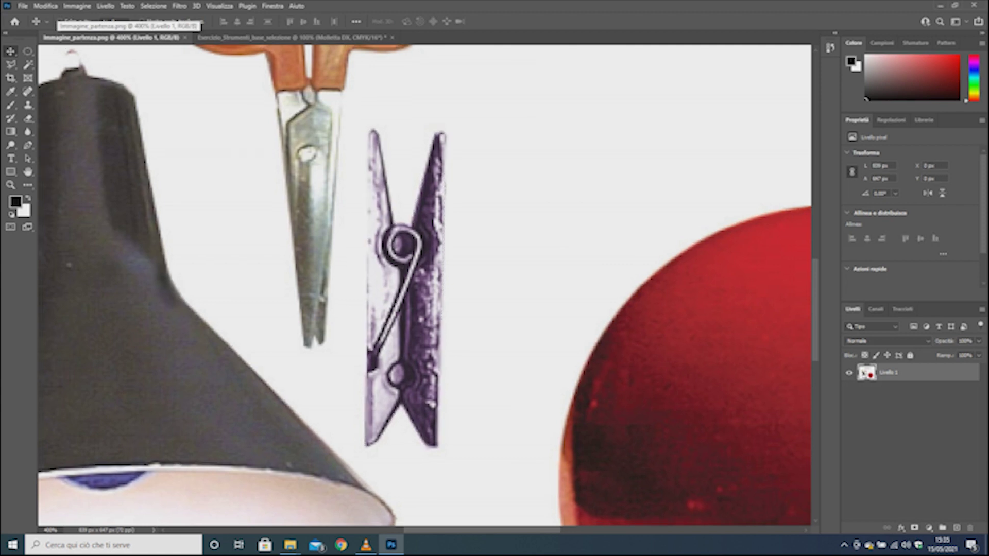
Step: Delete the Gomma SX layer from the face composition, leaving only Gomma DX
key(ctrl+minus)
key(ctrl+minus)
key(ctrl+minus)
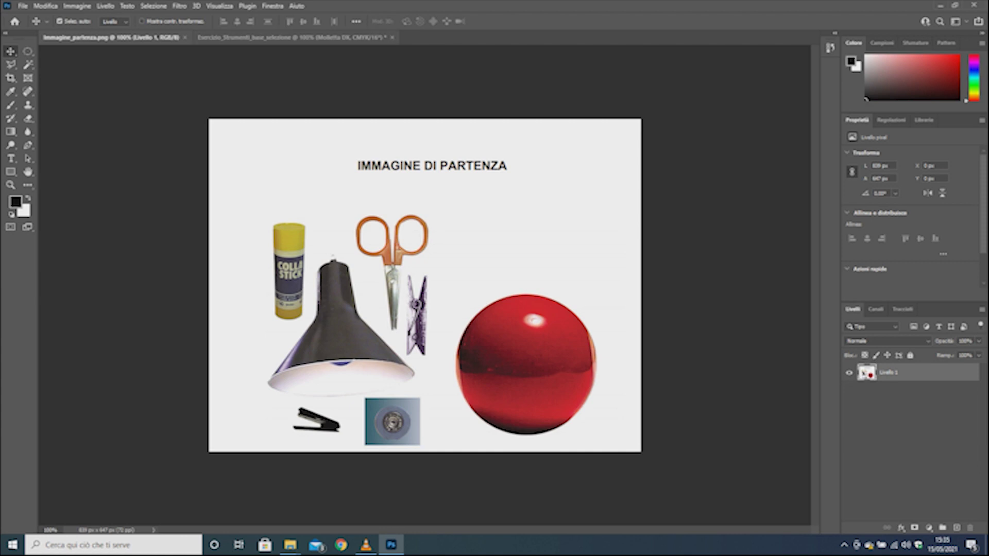
click(291, 37)
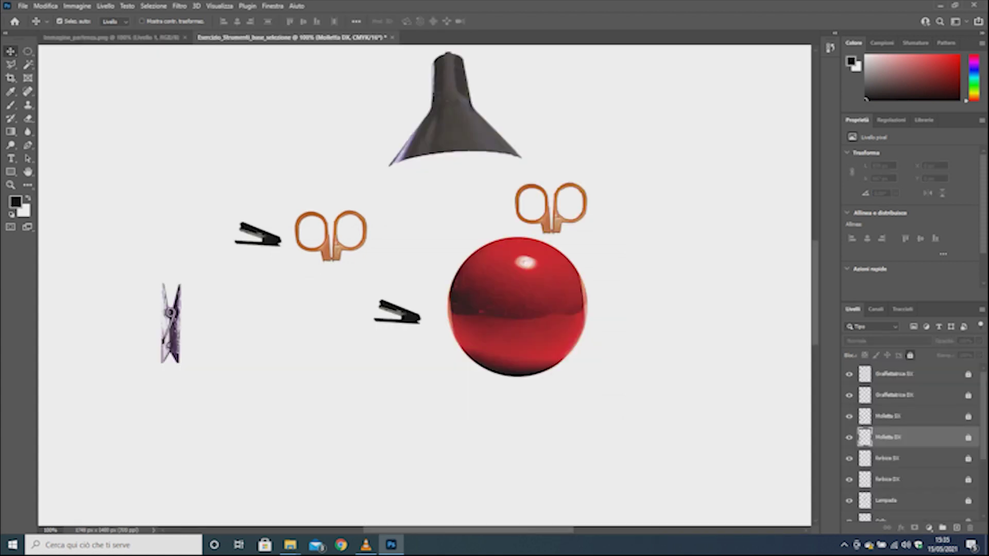
scroll(911, 438, down, 1)
scroll(912, 442, down, 1)
scroll(911, 443, down, 1)
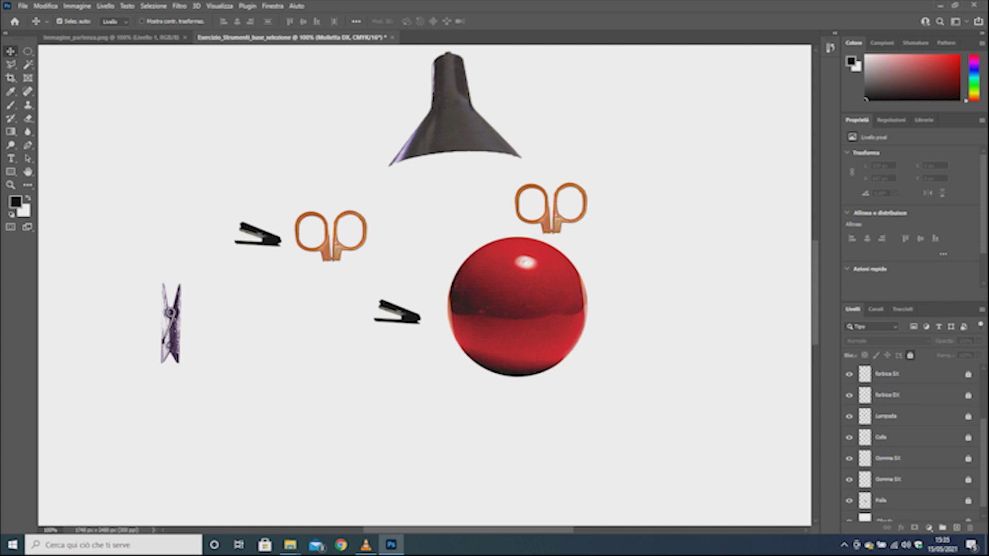
click(906, 458)
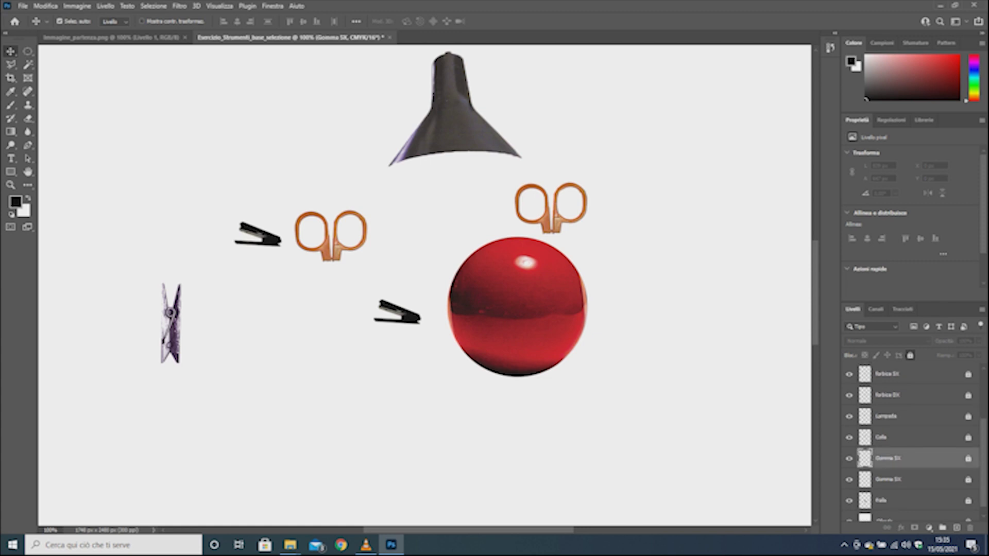
drag(888, 458, 886, 447)
key(Delete)
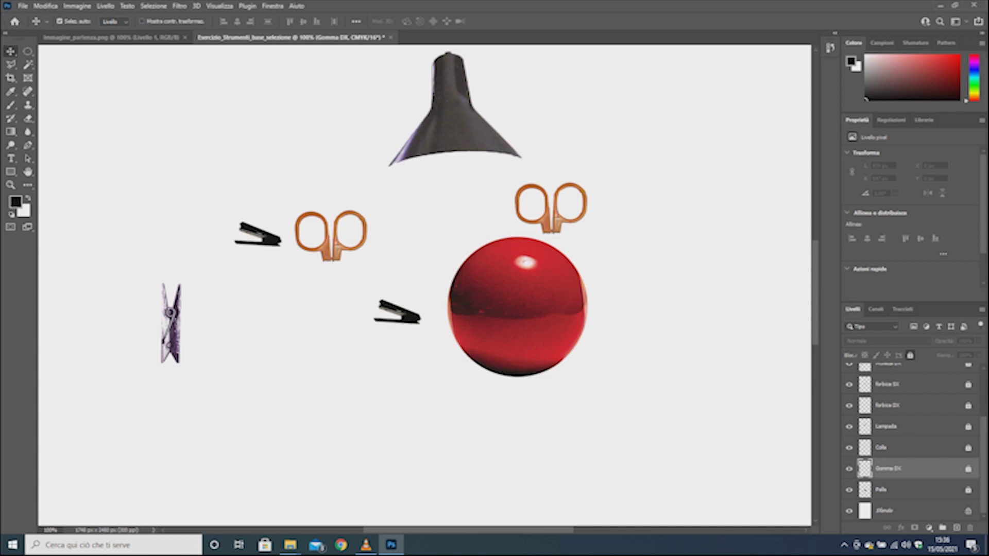
click(111, 37)
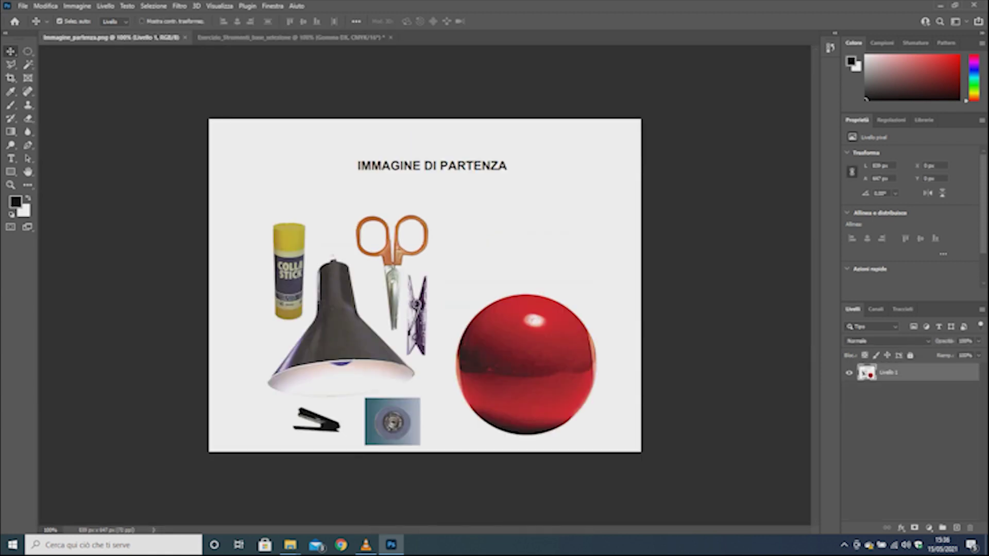
click(11, 185)
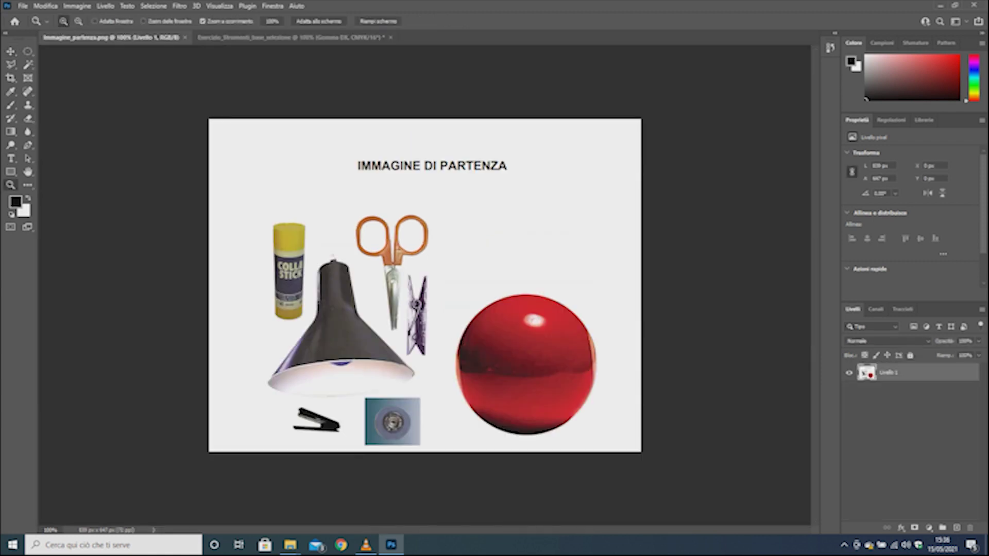
Step: Zoom in on the round button and draw a first elliptical marquee around it
drag(390, 424, 463, 424)
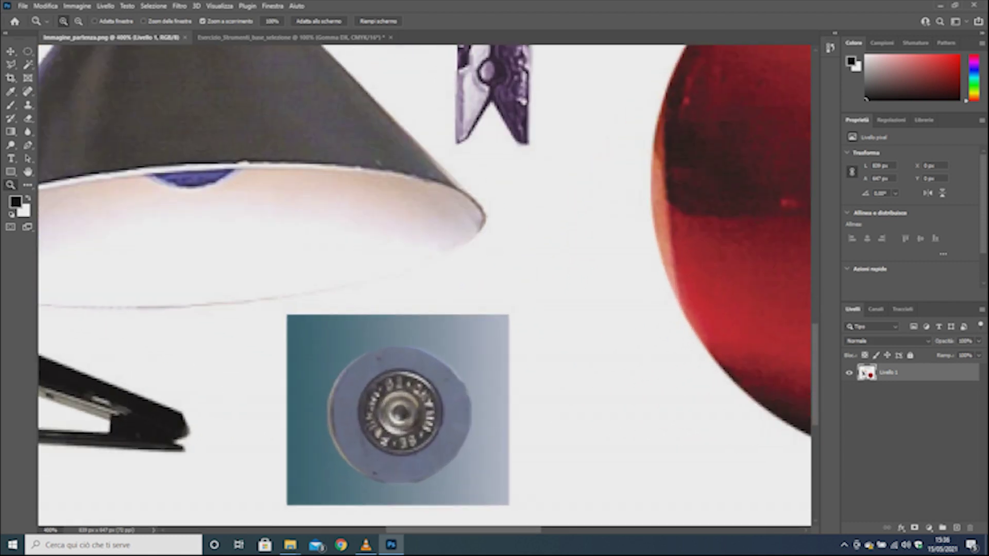
key(m)
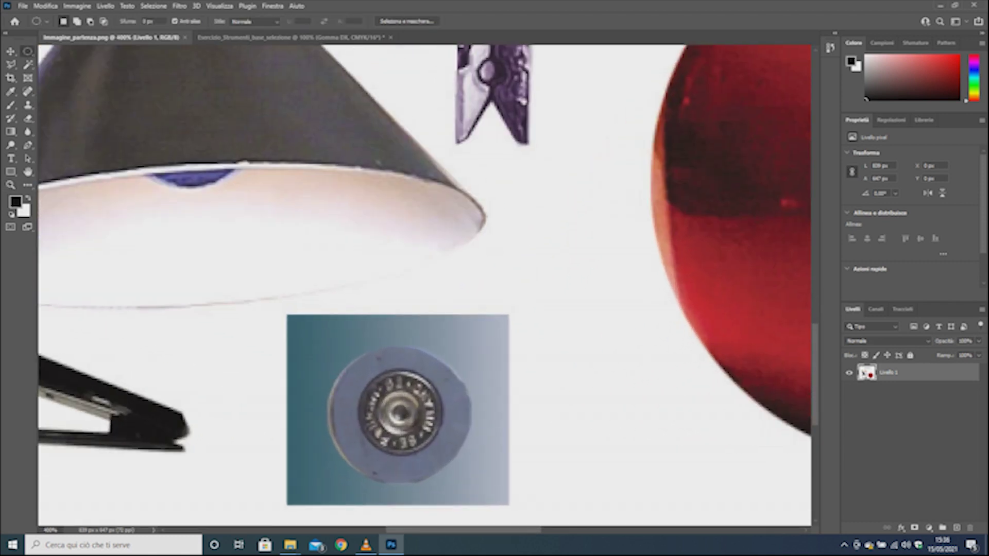
drag(361, 371, 507, 431)
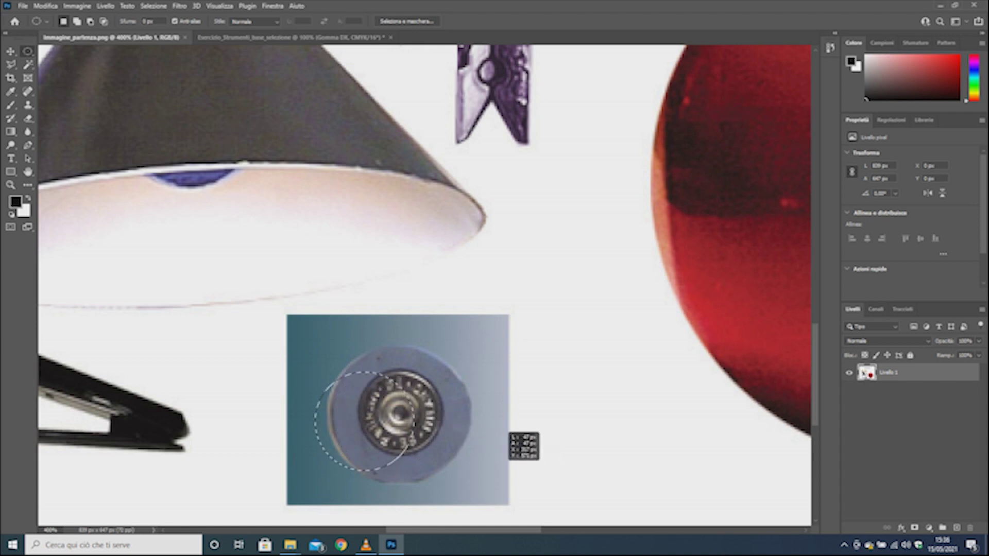
drag(507, 431, 575, 442)
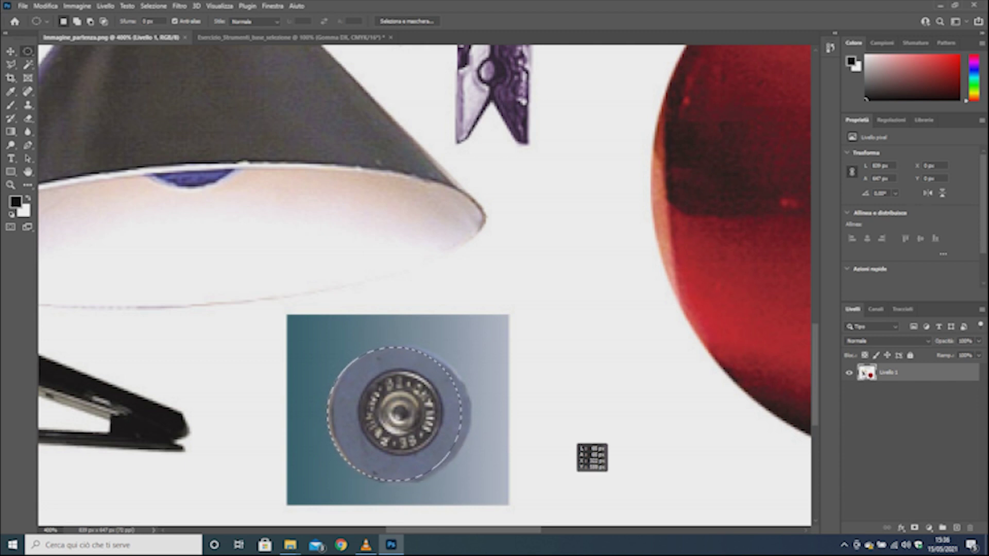
mouse_move(576, 442)
mouse_down()
mouse_move(600, 448)
mouse_move(602, 461)
mouse_up()
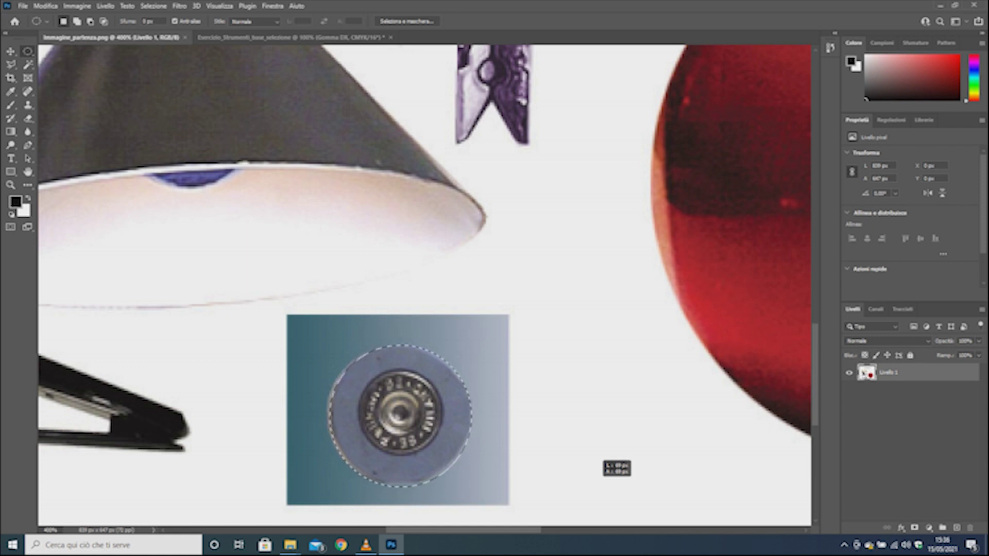
drag(602, 461, 602, 461)
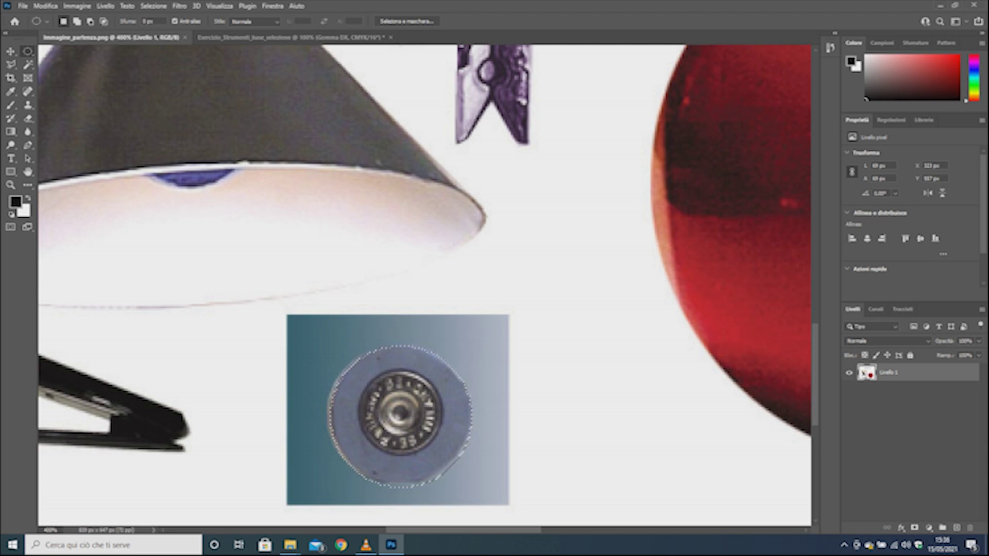
Step: Deselect and redraw the ellipse so it lines up with the button's rim
key(ctrl+d)
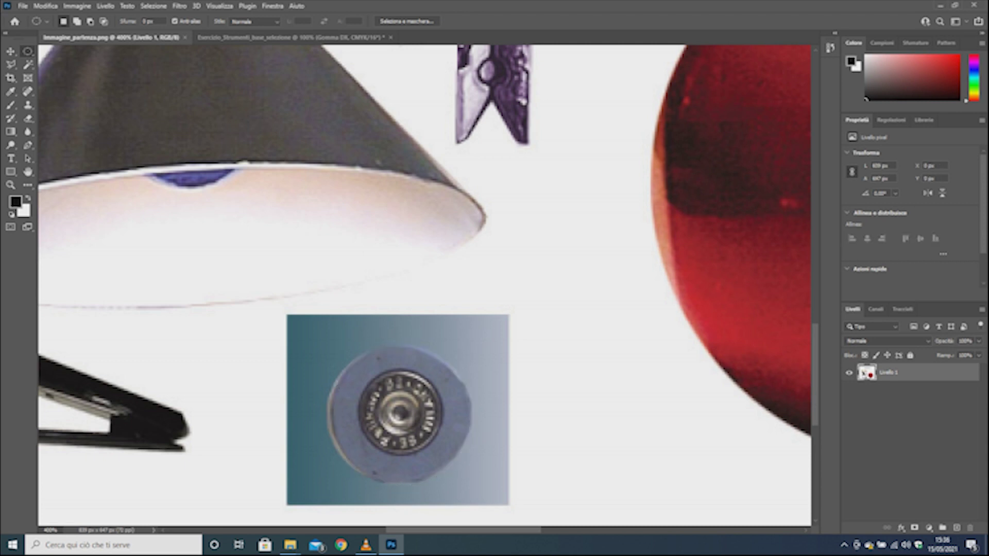
mouse_move(342, 368)
mouse_down()
mouse_move(492, 461)
mouse_move(483, 428)
mouse_up()
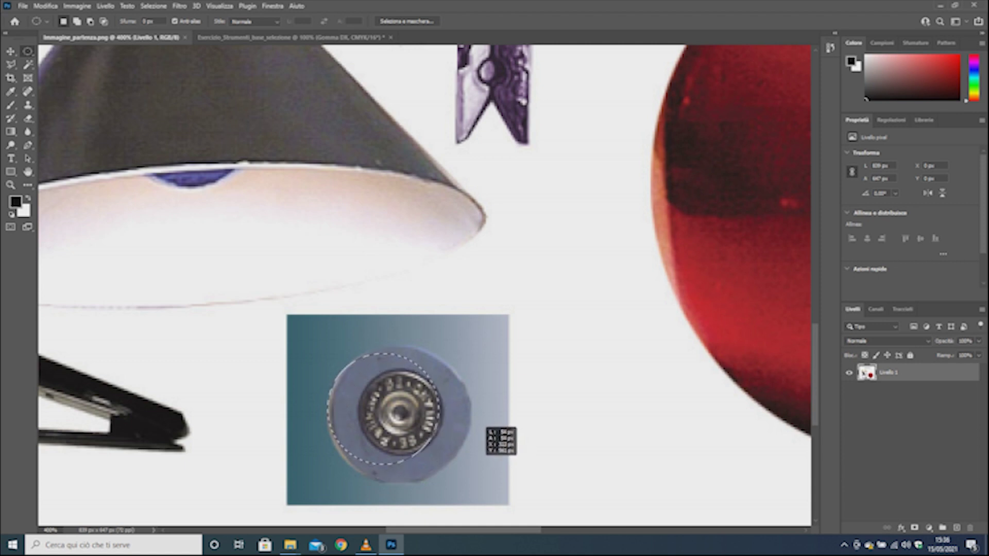
mouse_move(483, 428)
mouse_down()
mouse_move(482, 439)
mouse_move(525, 441)
mouse_up()
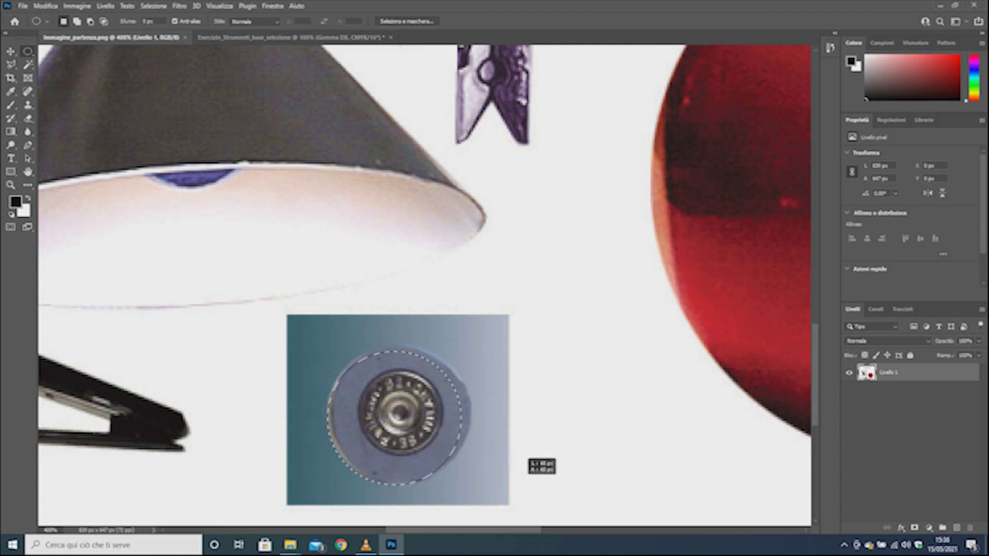
drag(524, 440, 543, 459)
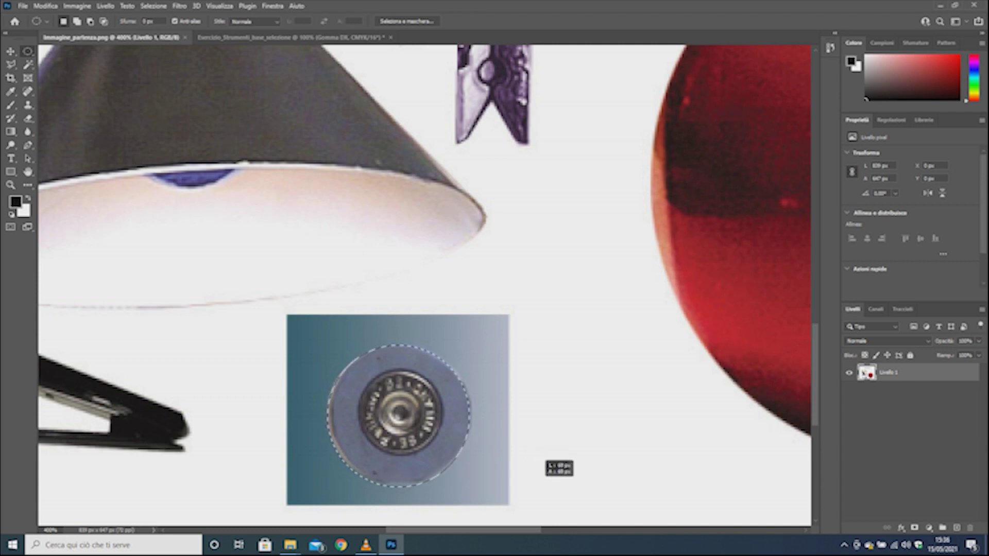
drag(543, 460, 558, 460)
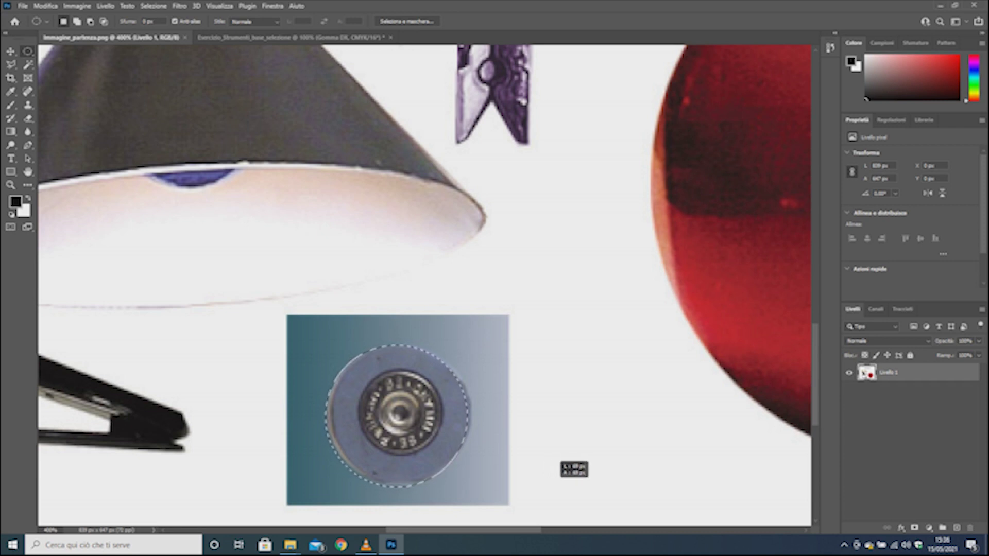
drag(558, 460, 556, 458)
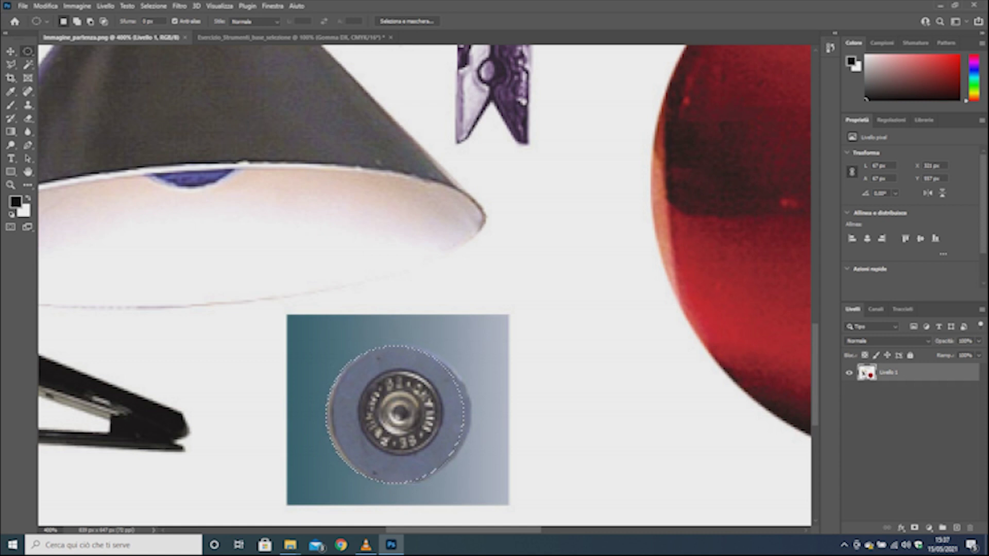
Step: Deselect and redraw a tighter circle enclosing the whole round button
key(ctrl+d)
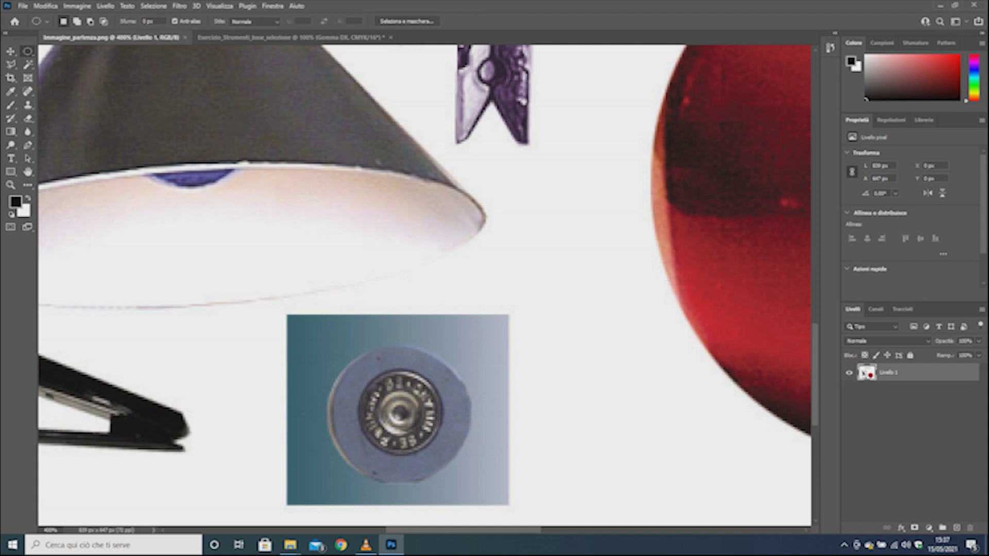
drag(341, 369, 385, 412)
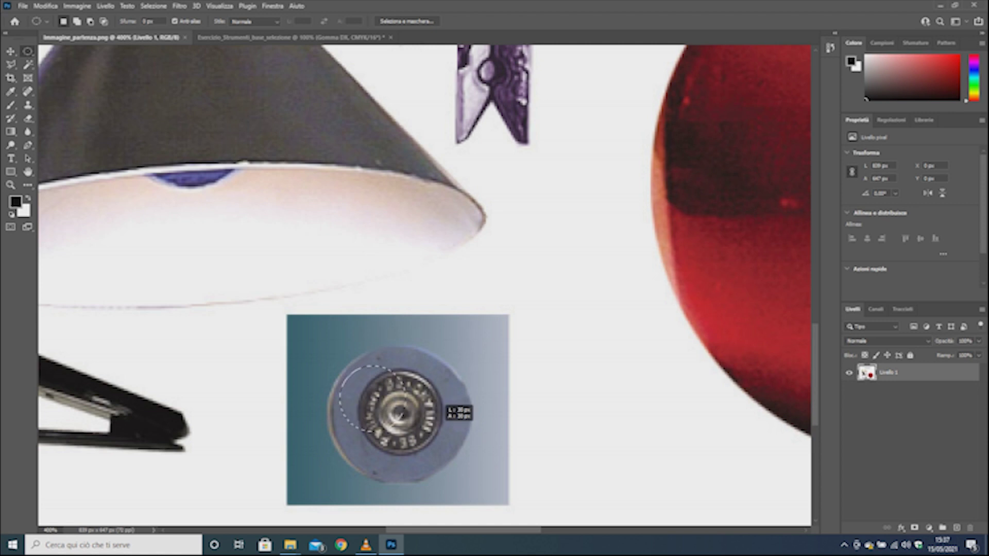
mouse_move(386, 414)
mouse_down()
mouse_move(471, 498)
mouse_move(470, 486)
mouse_up()
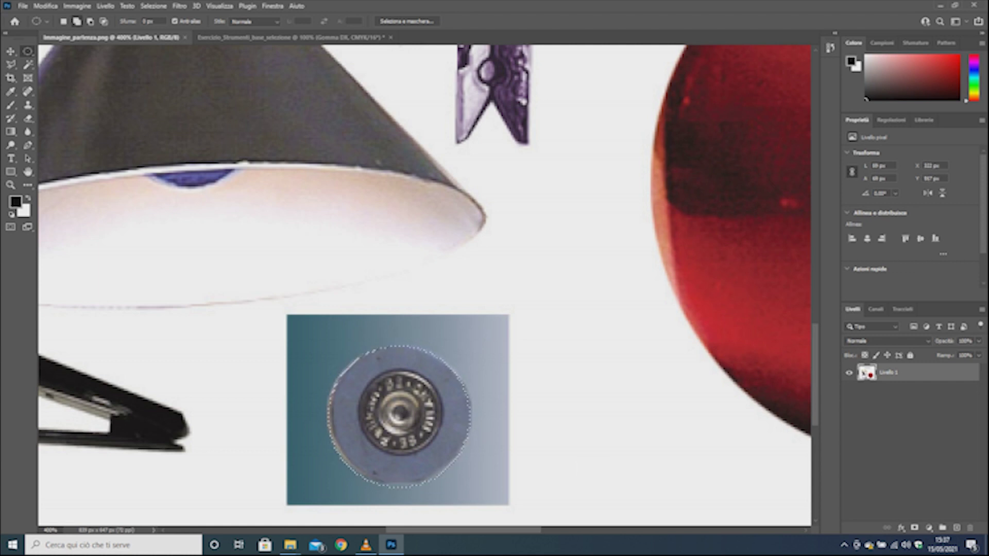
click(11, 51)
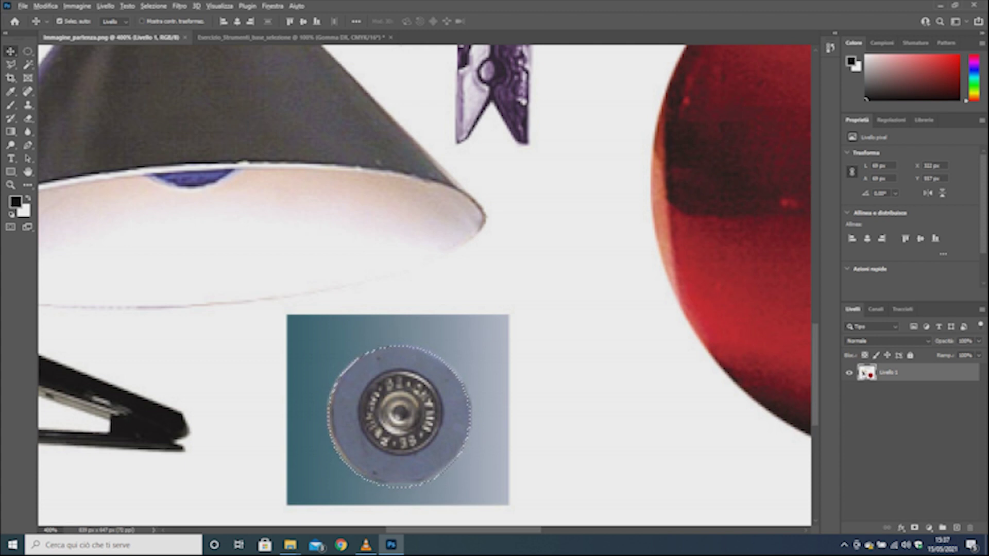
Step: Drag the selected round button into the exercise document and identify the Gomma DX layer
mouse_move(399, 412)
mouse_down()
mouse_move(359, 72)
mouse_move(289, 37)
mouse_up()
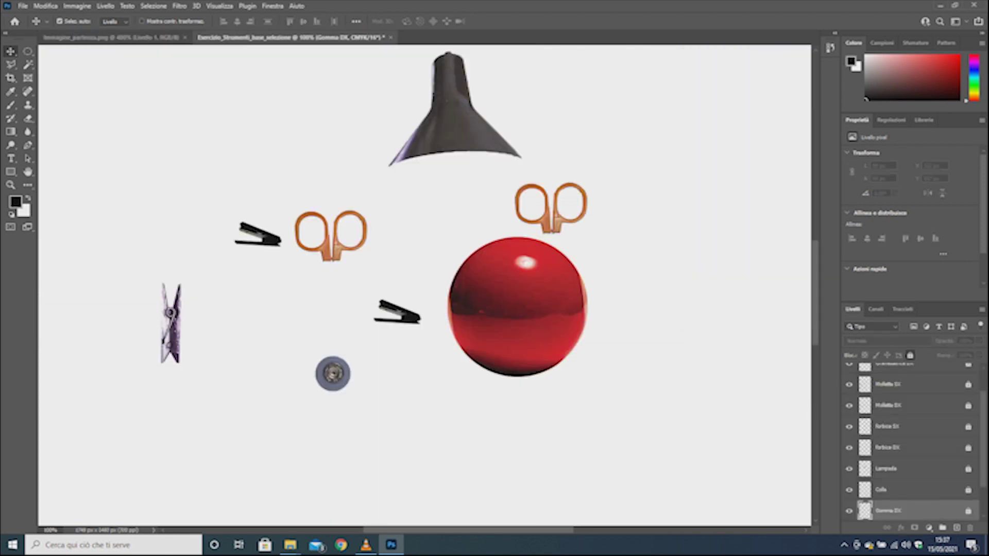
scroll(911, 443, down, 1)
scroll(912, 443, down, 1)
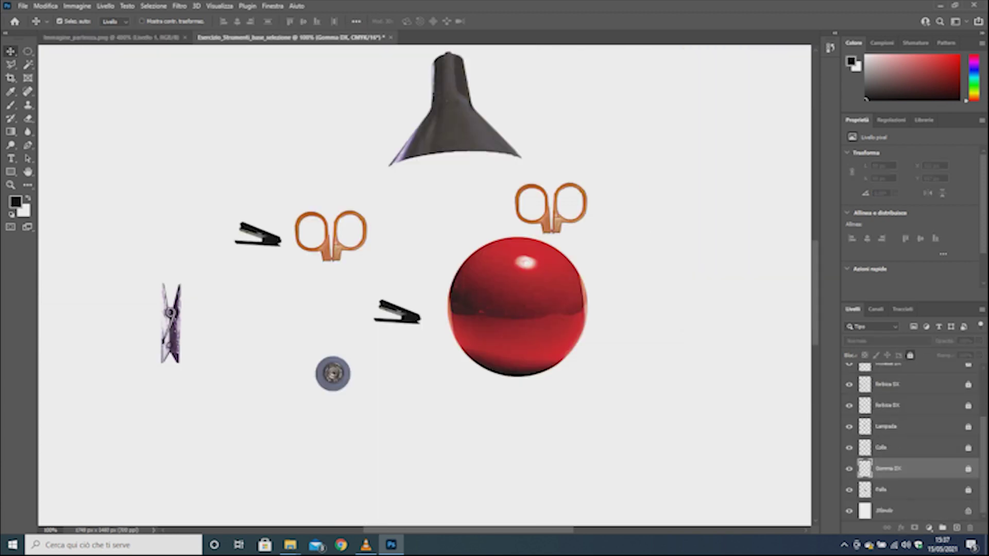
click(848, 469)
click(849, 469)
click(849, 469)
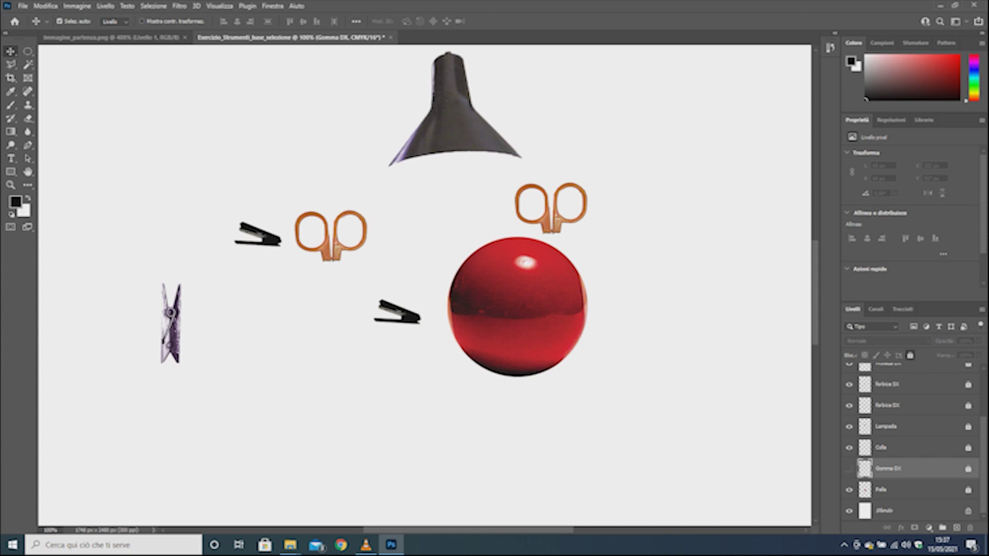
Step: Duplicate the Gomma DX layer and rename the copy 'Gomma SX'
mouse_move(886, 469)
mouse_down()
mouse_move(886, 524)
mouse_move(956, 527)
mouse_up()
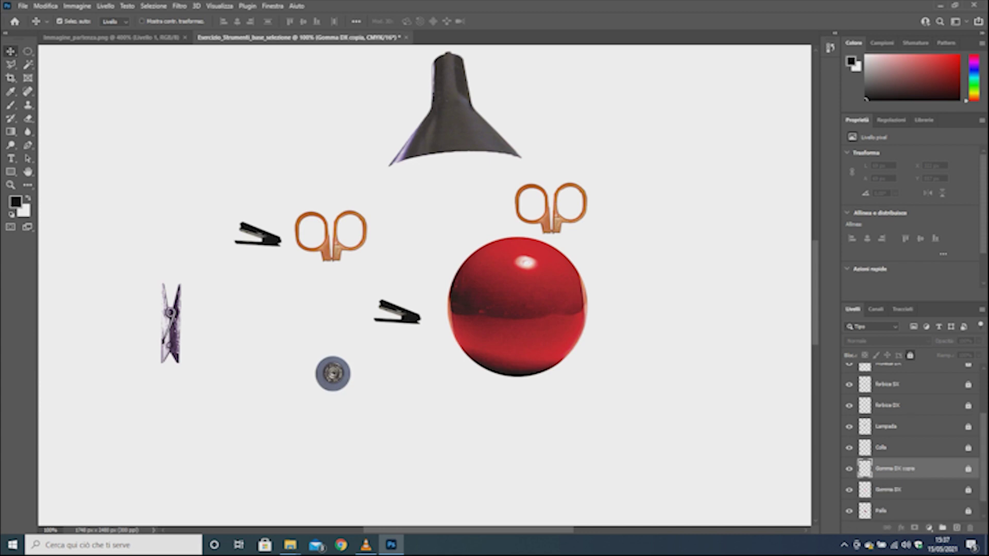
double_click(899, 468)
key(End)
key(BackSpace)
key(BackSpace)
key(BackSpace)
key(BackSpace)
key(BackSpace)
key(BackSpace)
key(BackSpace)
text(S)
key(Return)
Step: Unlock the Colla layer, then zoom in on the glue stick in the source image
scroll(906, 438, down, 1)
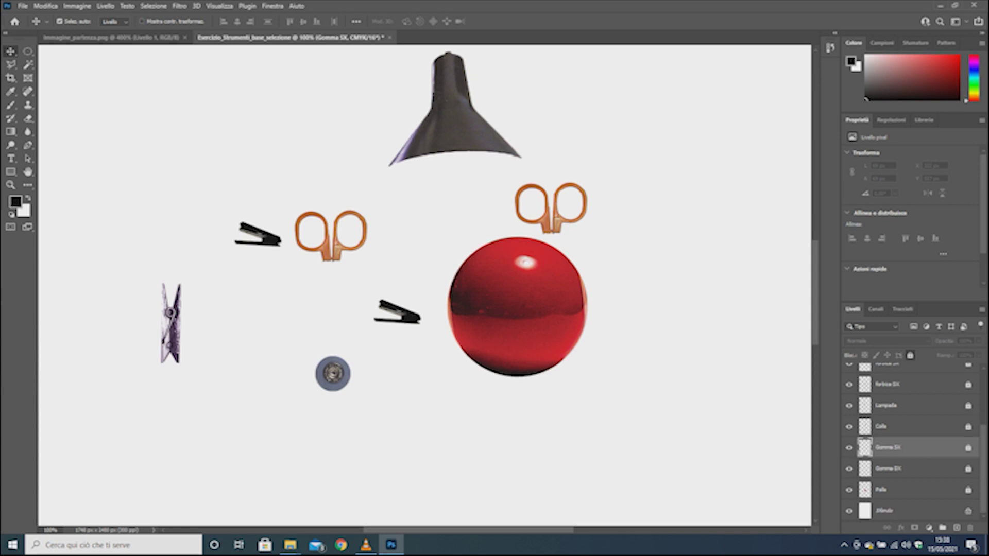
scroll(907, 438, up, 1)
key(alt+bracketright)
key(slash)
click(154, 38)
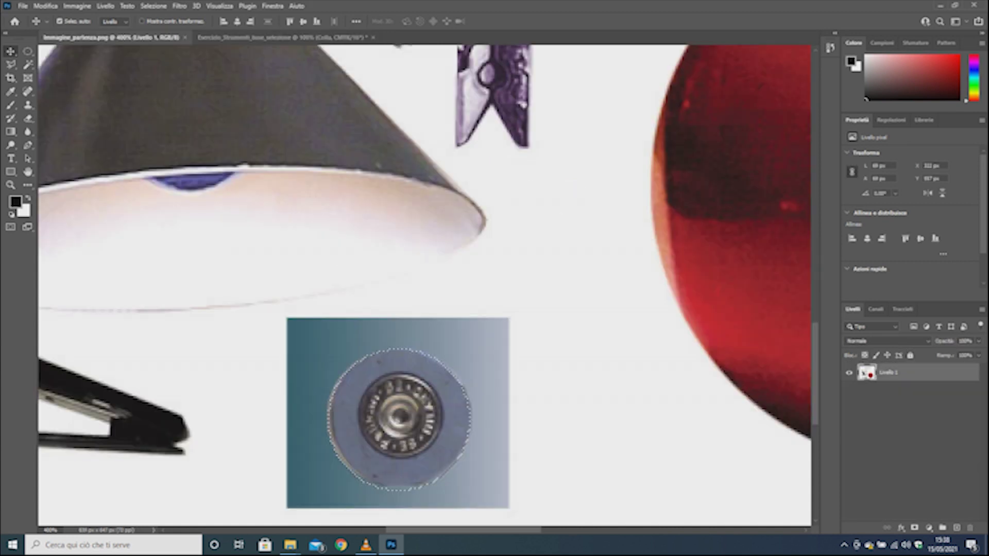
key(ctrl+minus)
key(ctrl+minus)
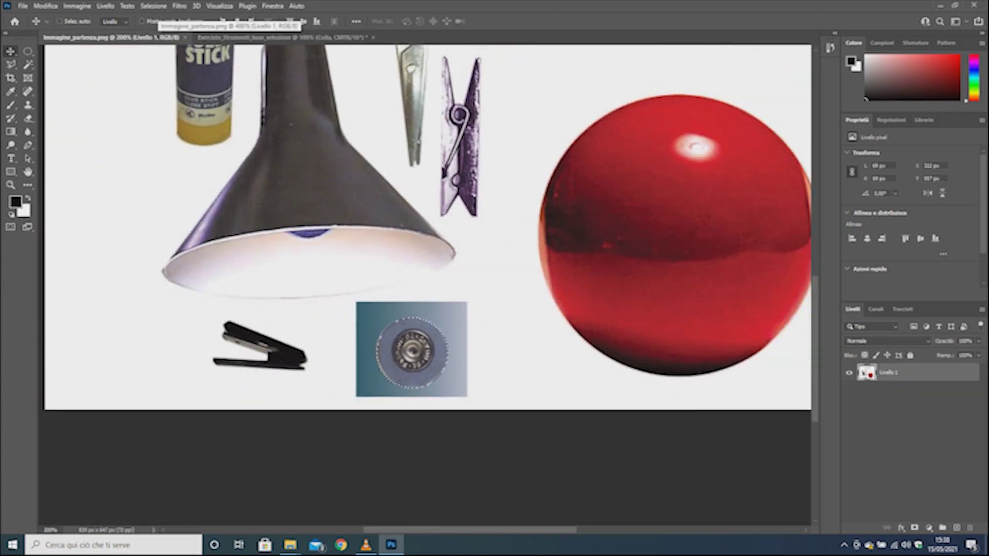
key(ctrl+minus)
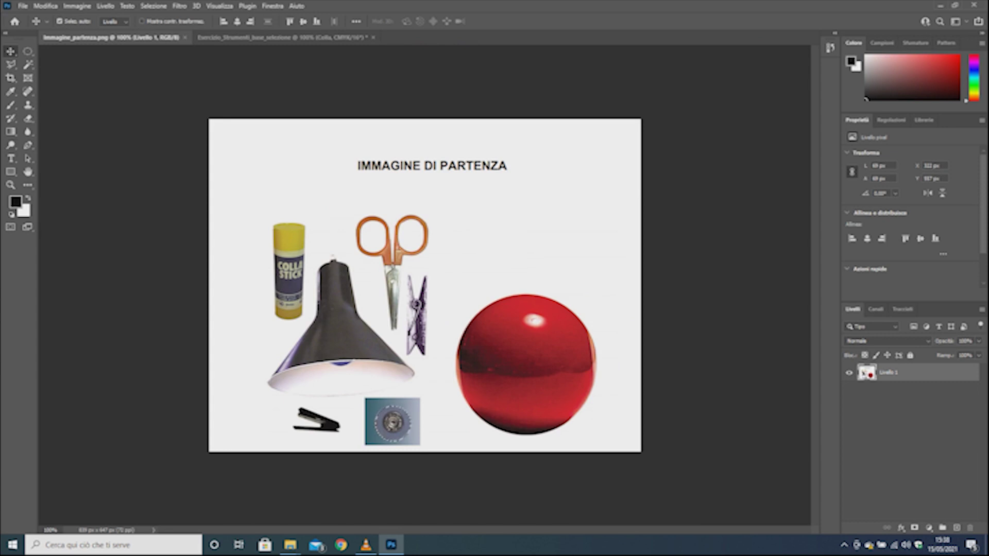
key(z)
click(283, 271)
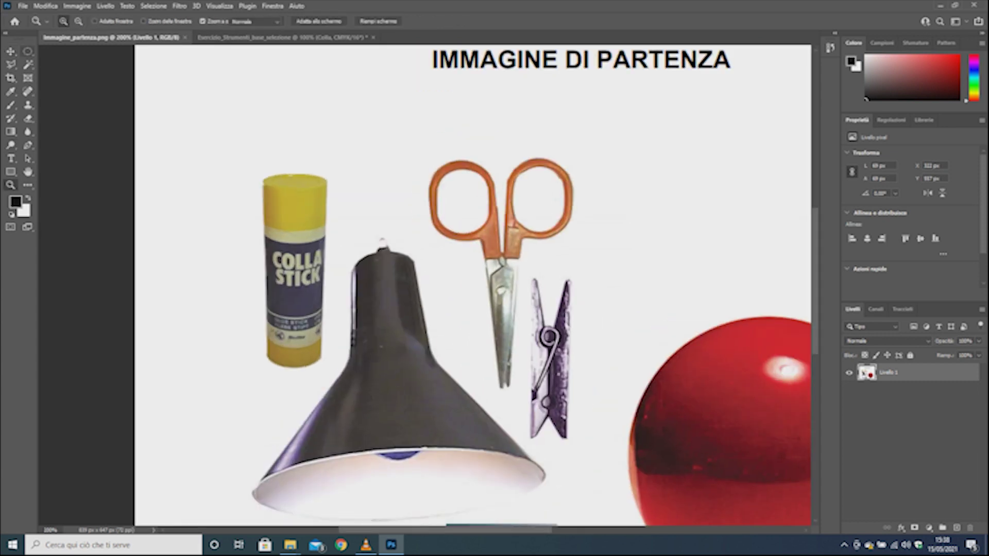
Step: Draw a rectangular marquee around the yellow glue stick in the source image
click(27, 52)
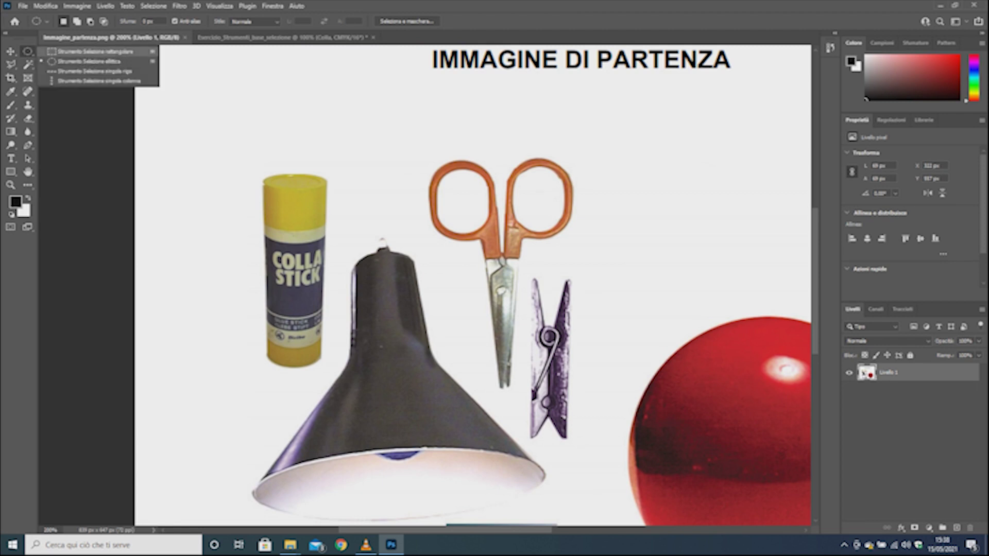
click(92, 52)
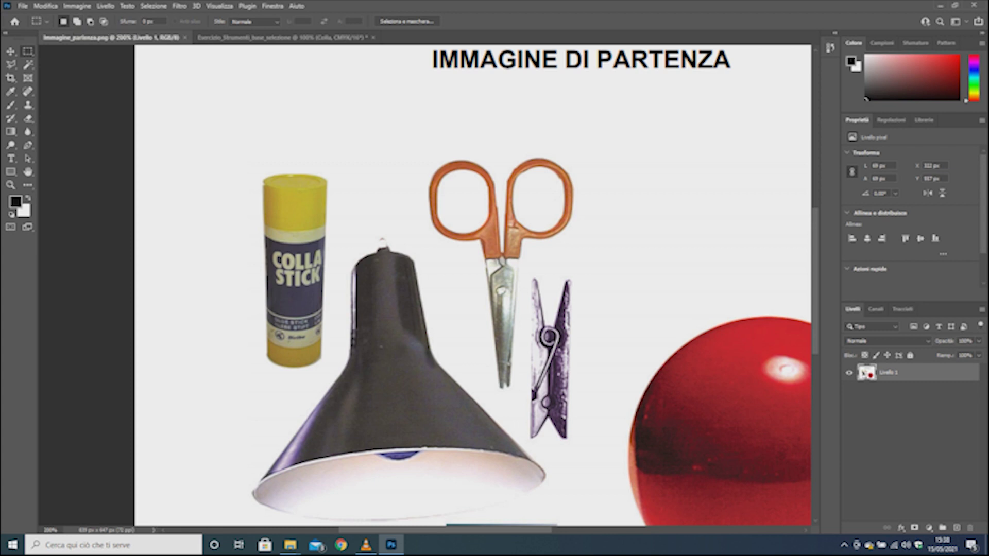
drag(264, 183, 323, 359)
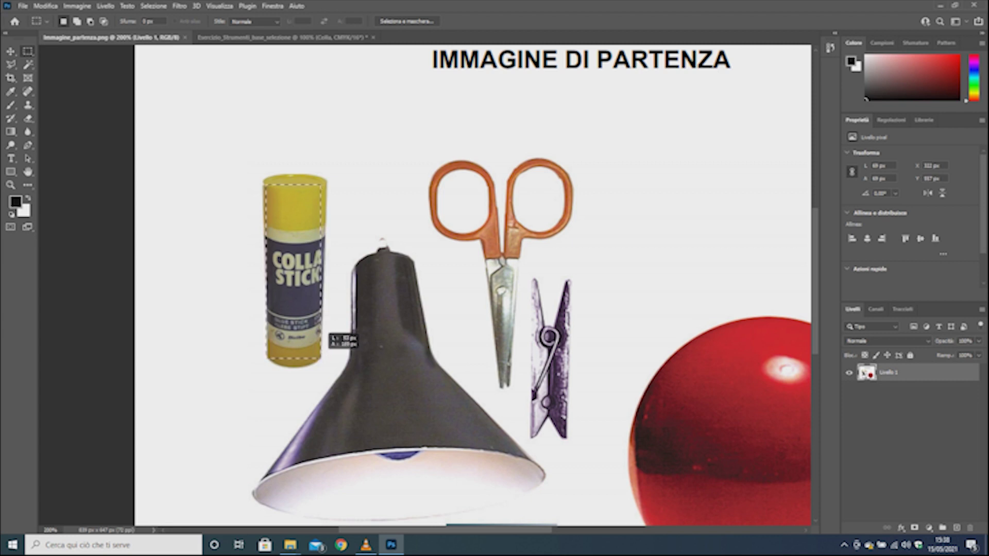
drag(323, 359, 323, 357)
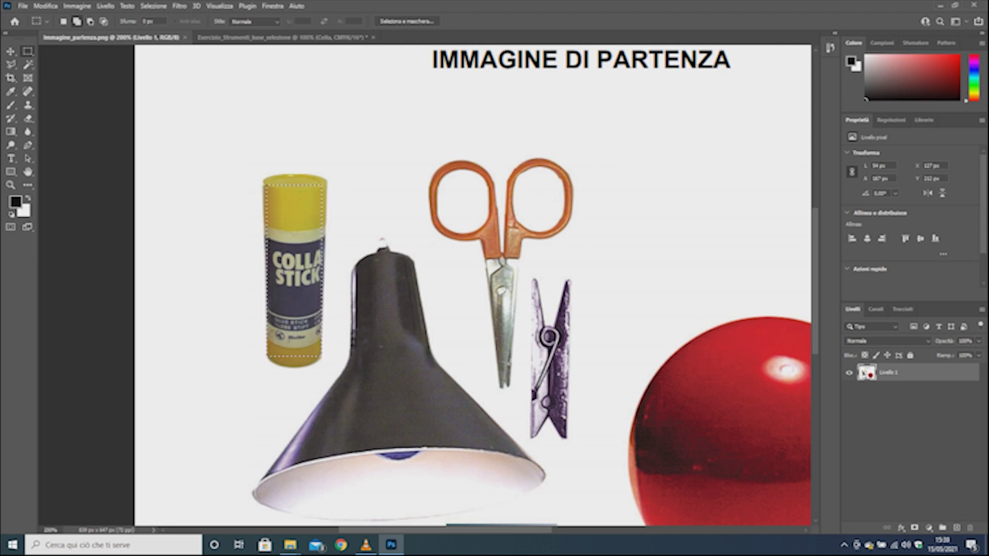
Step: Switch to the Elliptical Marquee and draw an ellipse over the glue stick's cap
right_click(27, 51)
click(88, 61)
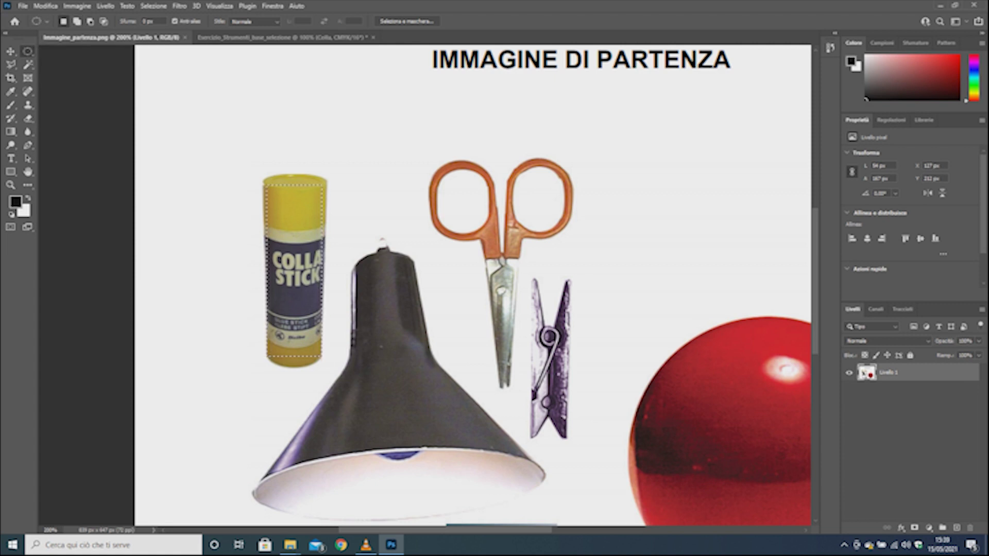
drag(263, 174, 328, 189)
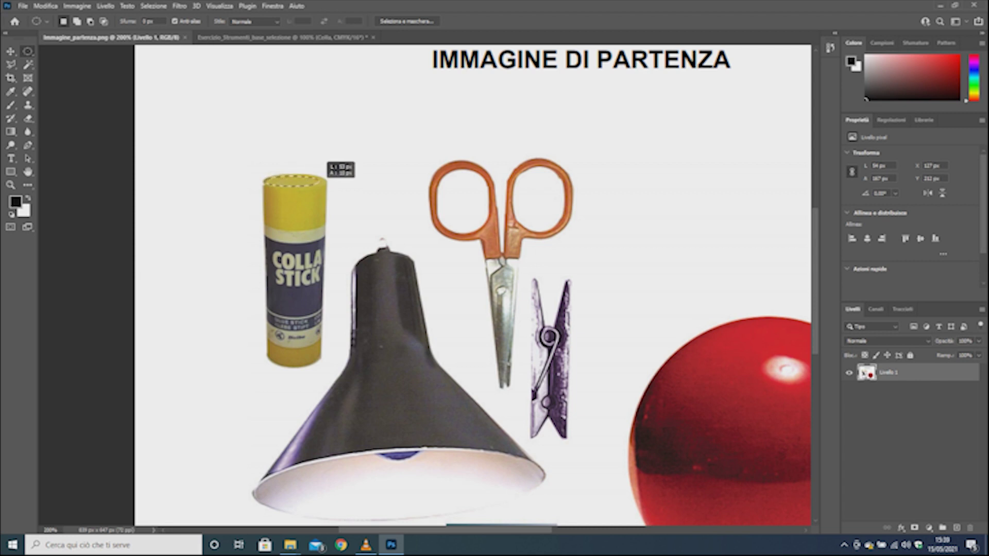
key(space)
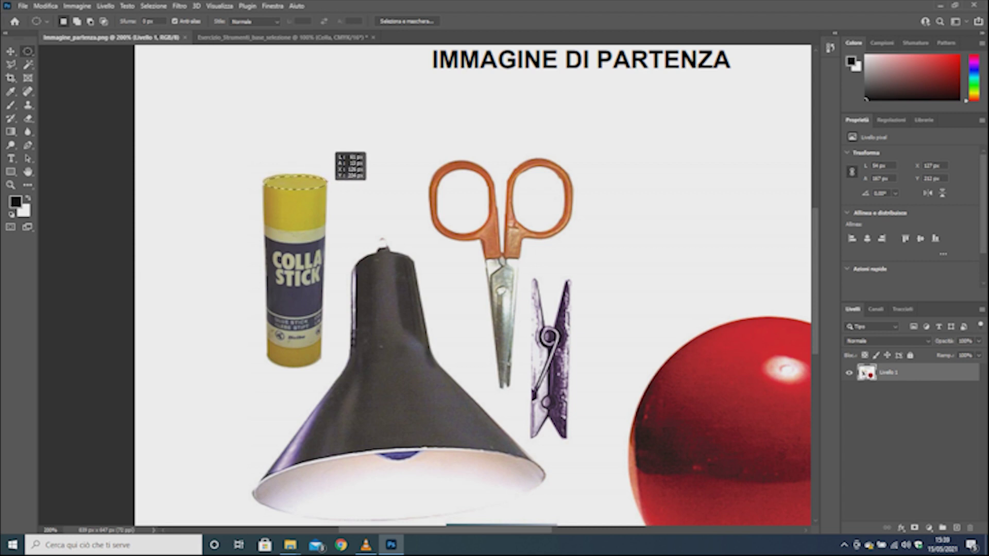
drag(328, 189, 327, 186)
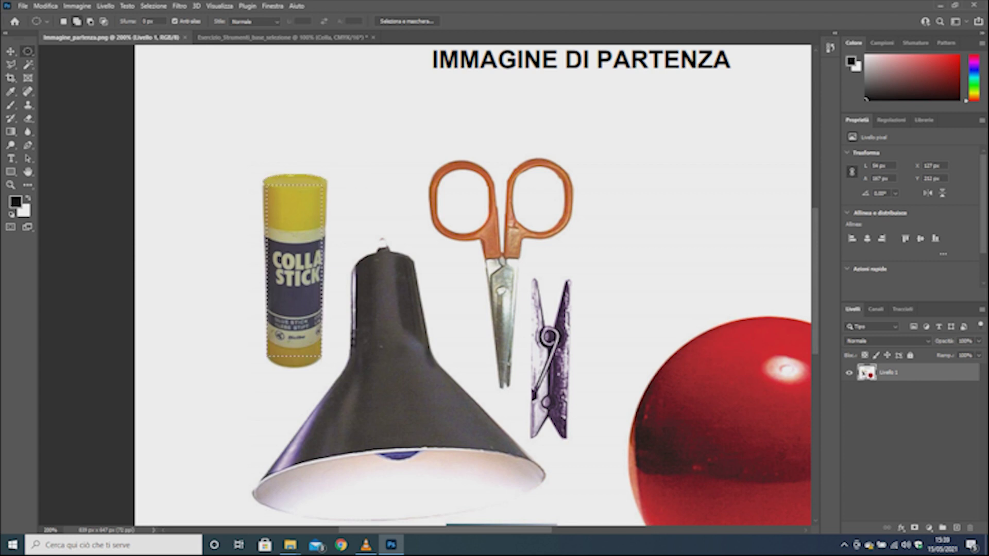
mouse_move(262, 175)
mouse_down()
mouse_move(335, 186)
mouse_move(327, 238)
mouse_up()
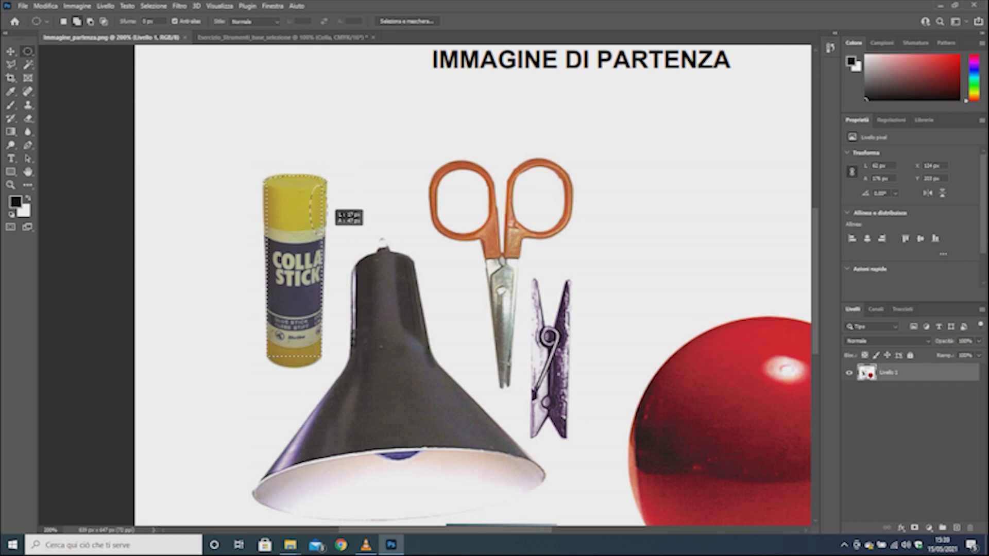
Step: Add ellipses along the glue stick's right side, rounded base, left and top-left edges
drag(326, 238, 322, 341)
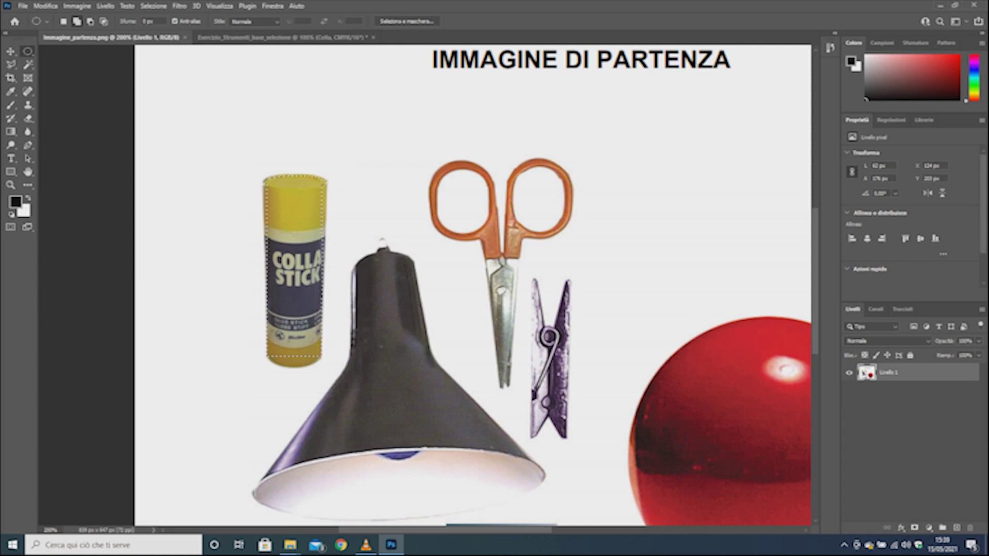
drag(267, 332, 324, 356)
drag(312, 183, 324, 242)
drag(263, 196, 270, 251)
drag(264, 181, 271, 200)
Step: Move the selected glue stick into the Esercizio document and lock its Colla layer
click(282, 37)
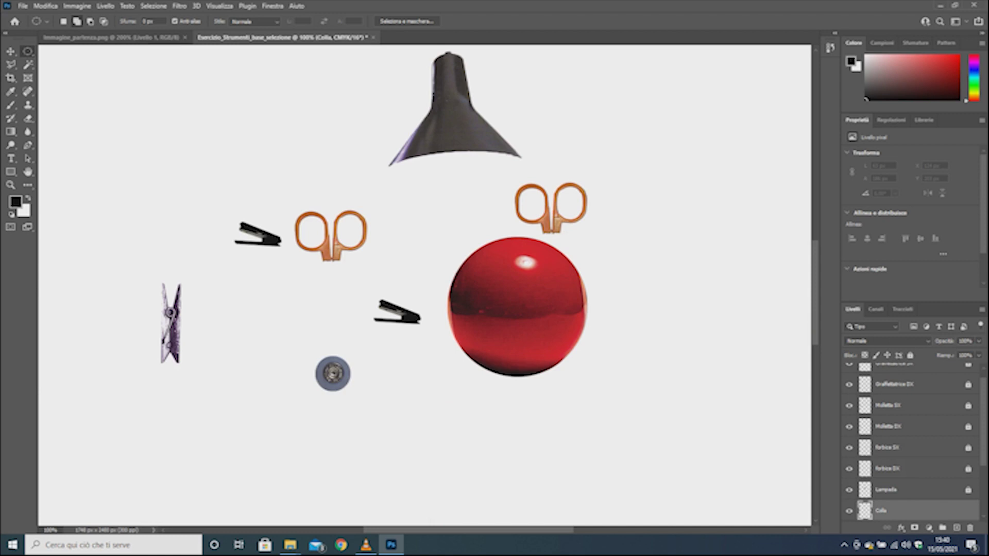
scroll(911, 438, down, 1)
scroll(912, 438, down, 2)
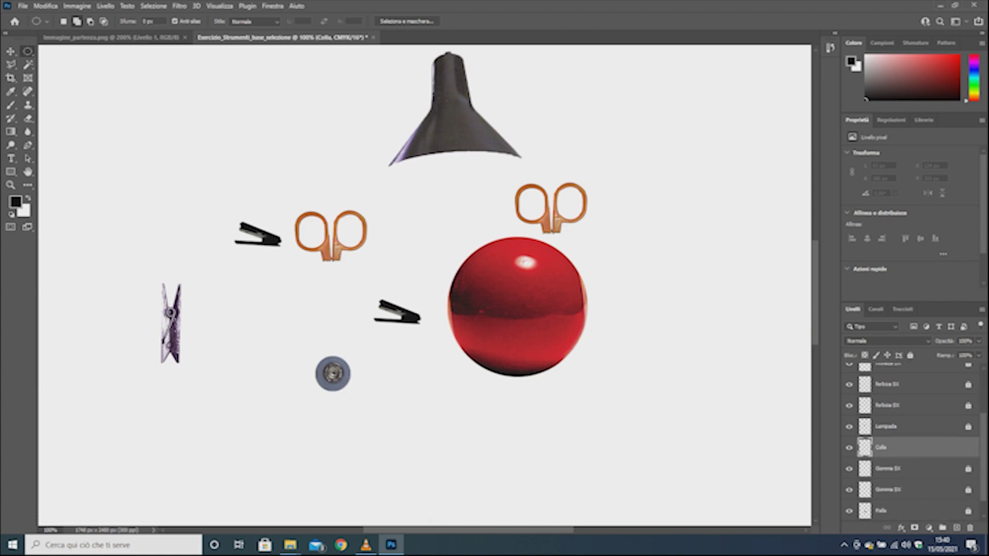
click(111, 37)
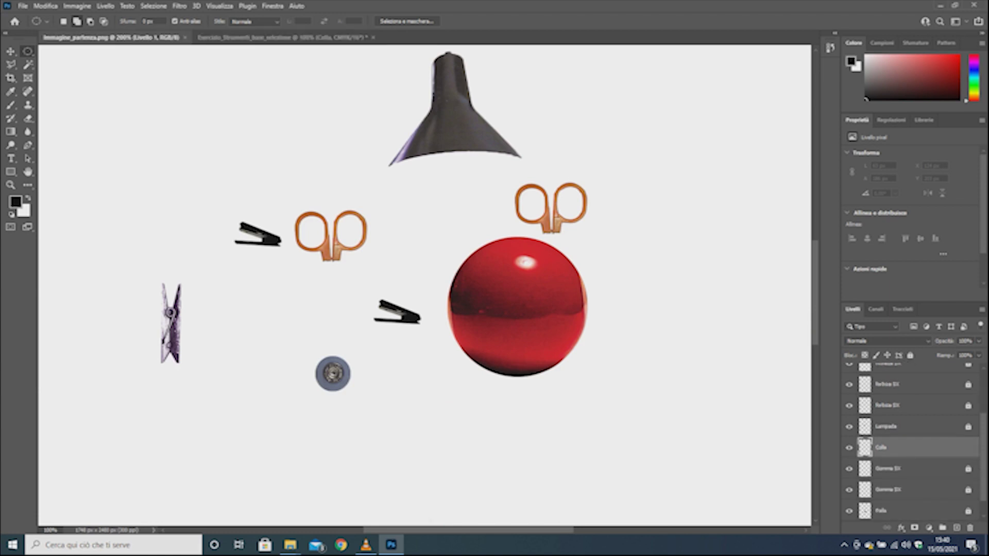
key(v)
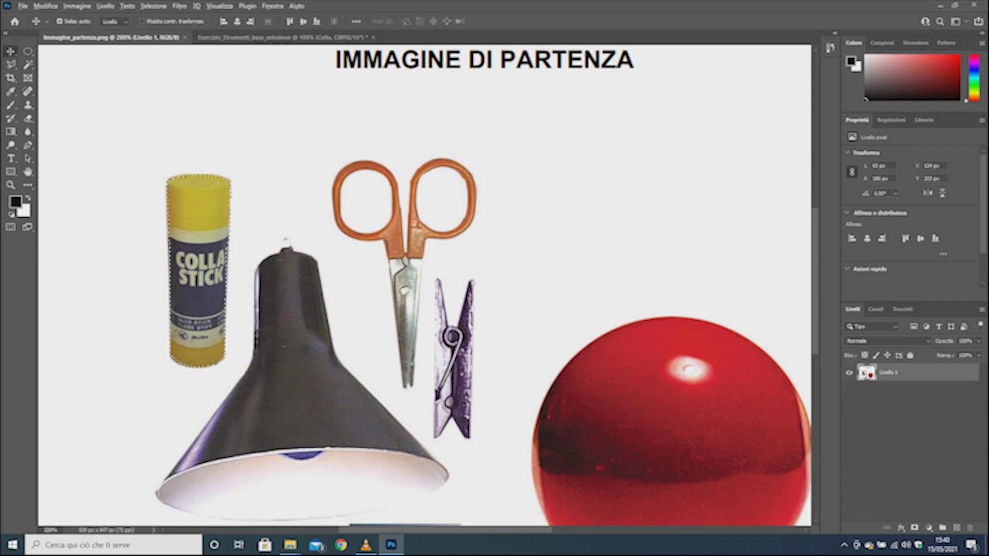
mouse_move(199, 270)
mouse_down()
mouse_move(282, 37)
mouse_move(248, 325)
mouse_up()
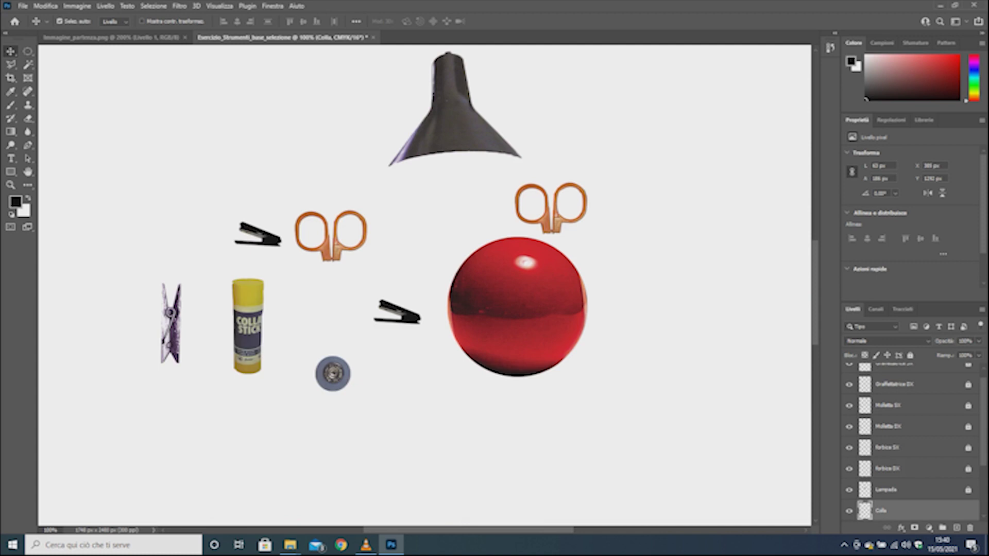
click(909, 355)
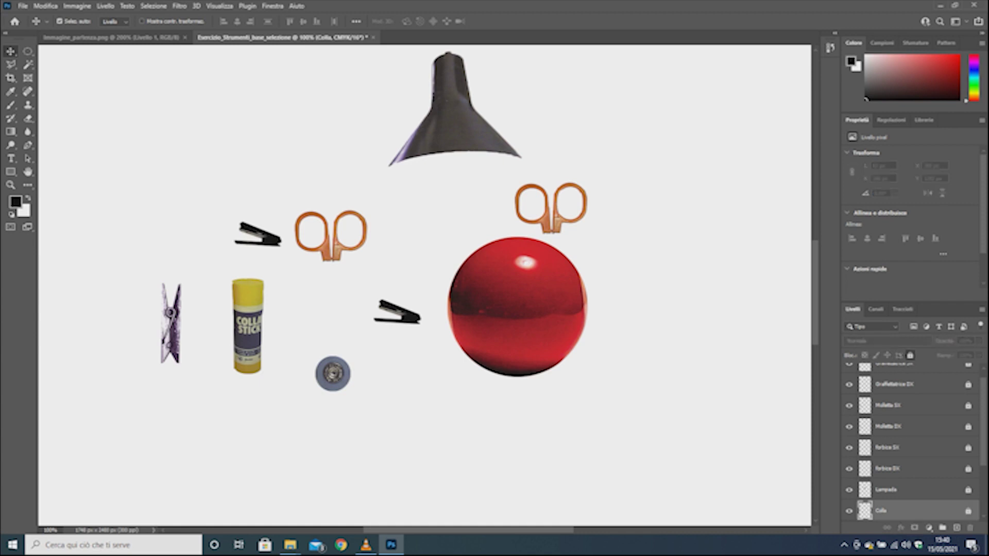
scroll(425, 286, down, 1)
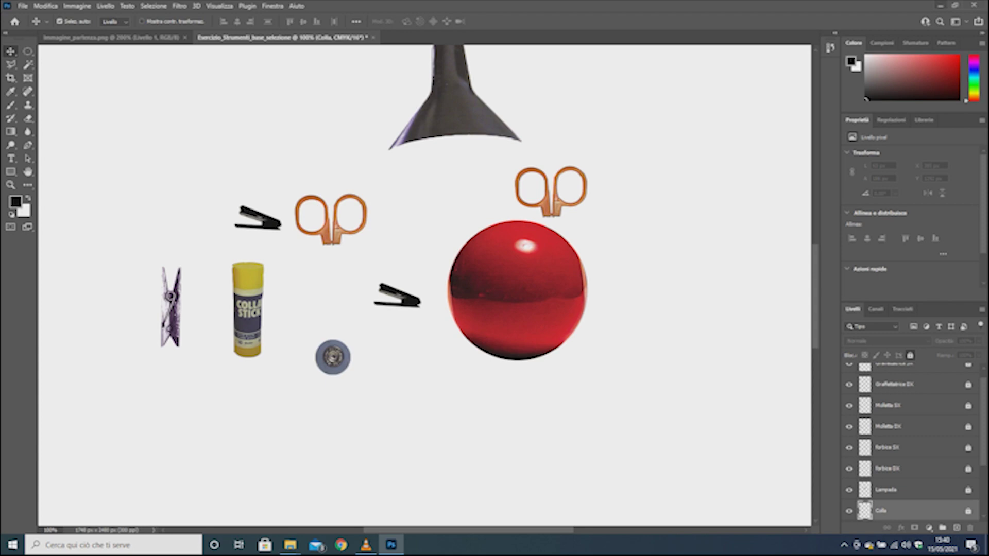
click(940, 5)
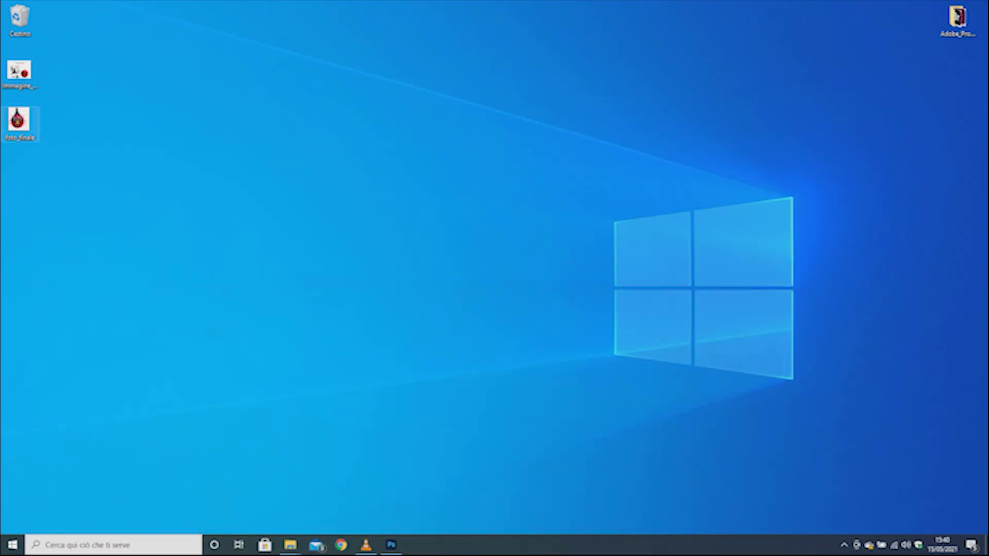
double_click(19, 122)
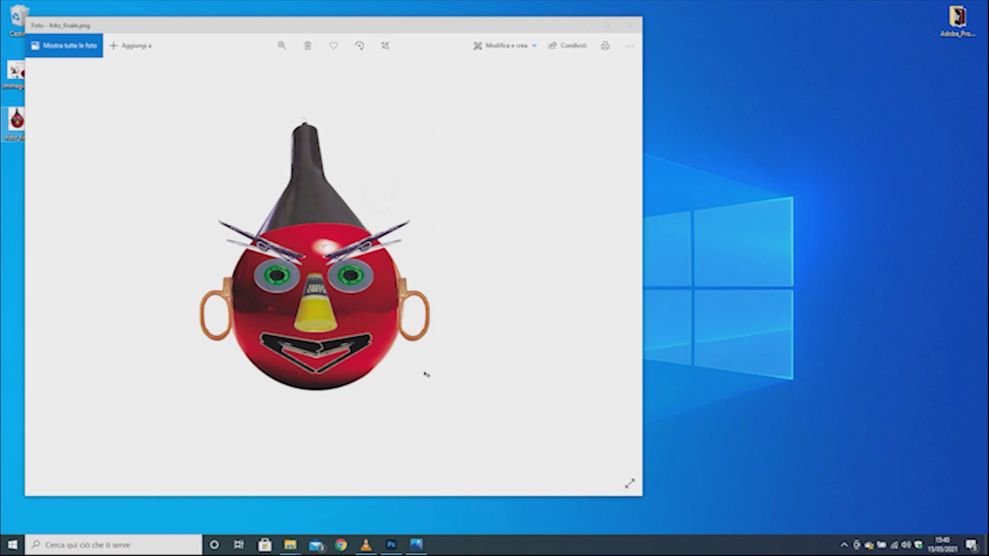
key(alt+Tab)
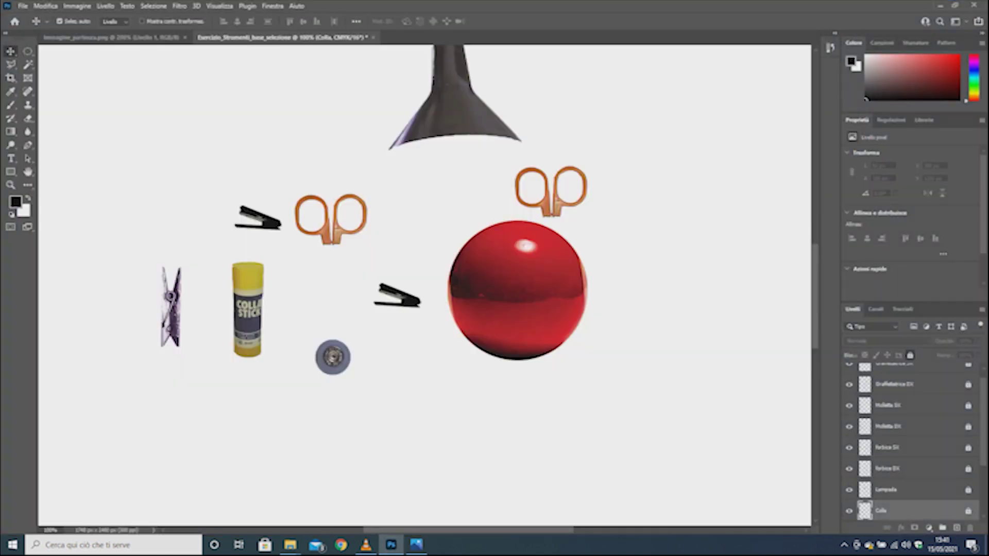
Step: Deselect the glue stick in the source image and return to the exercise document
click(111, 37)
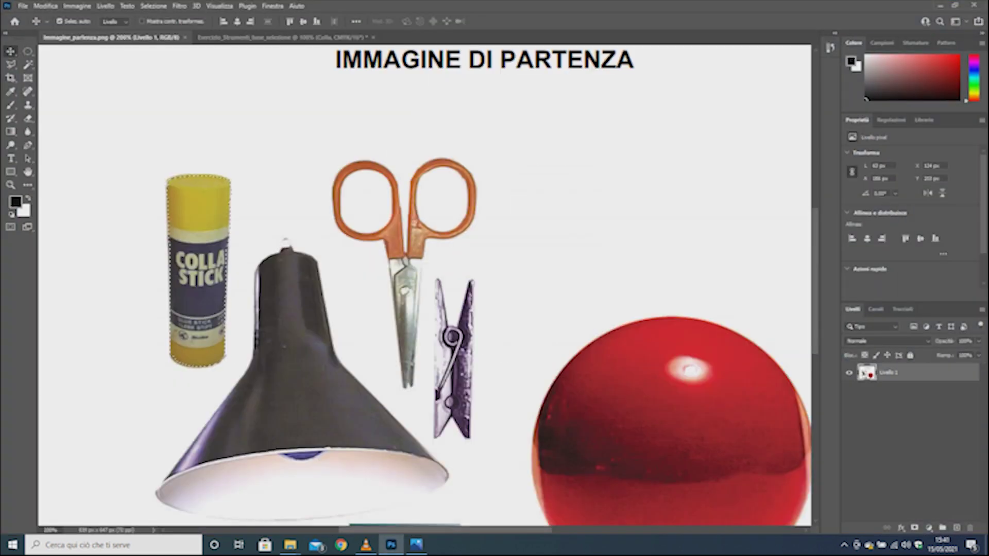
key(ctrl+d)
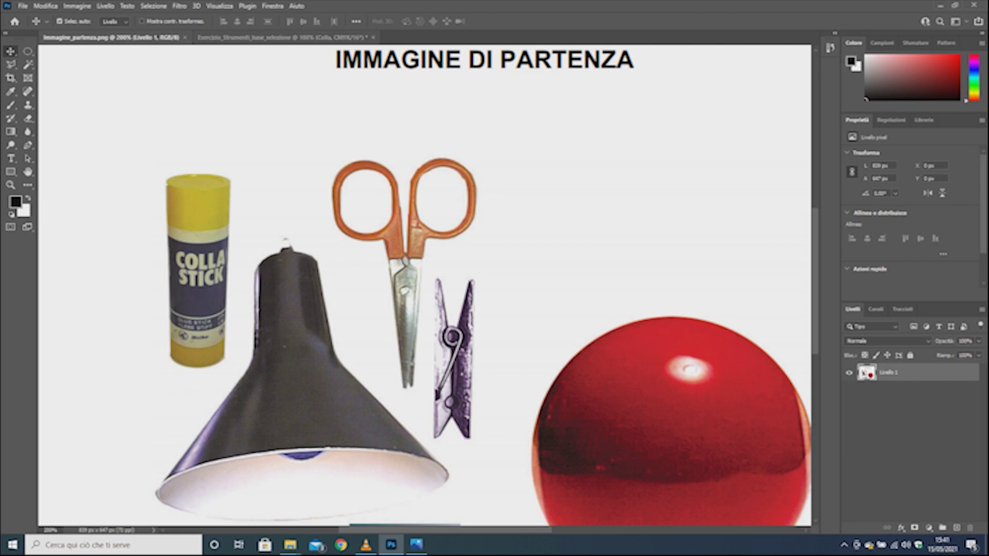
key(ctrl+Tab)
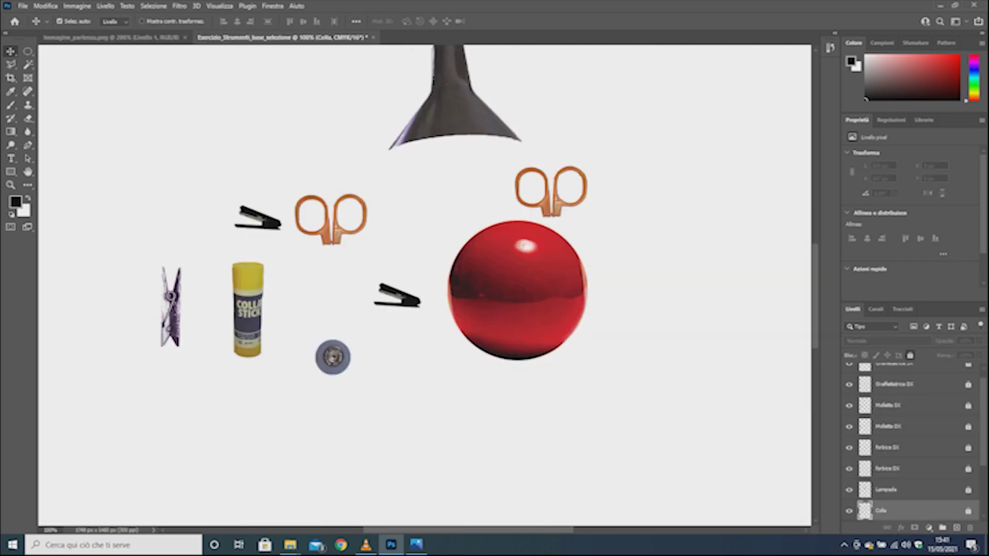
scroll(912, 437, down, 2)
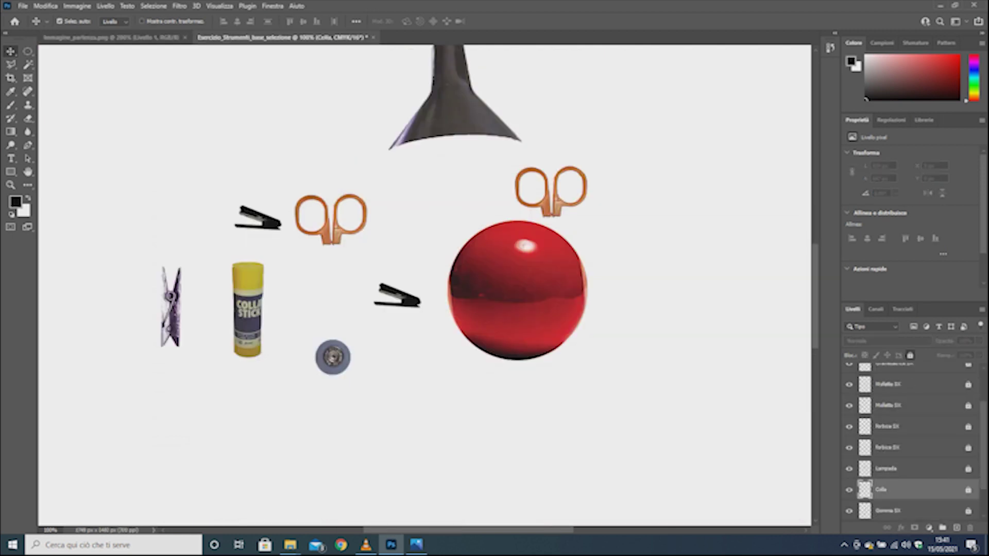
scroll(912, 438, down, 2)
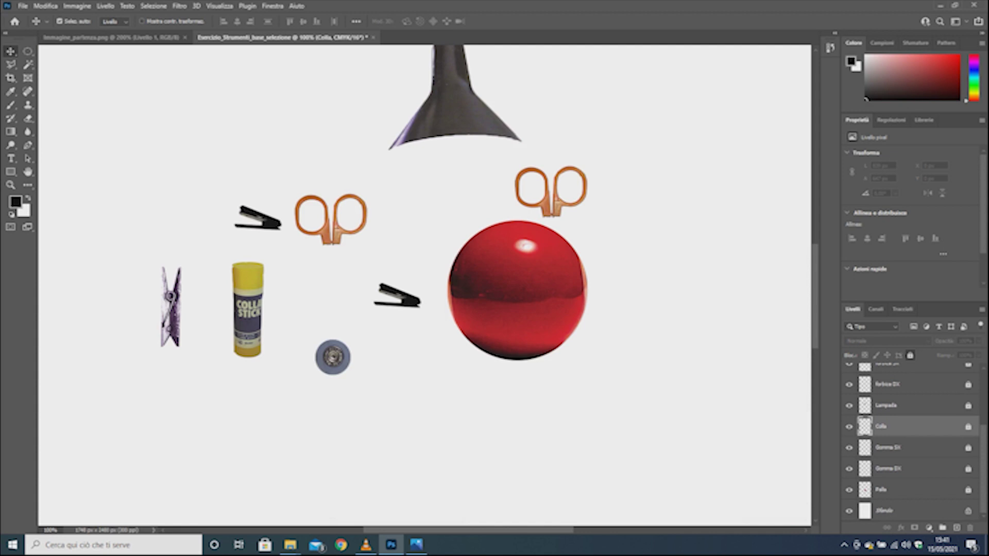
Step: Hide the eraser, glue stick, lamp, scissors, clothespin and stapler layers
drag(849, 469, 848, 384)
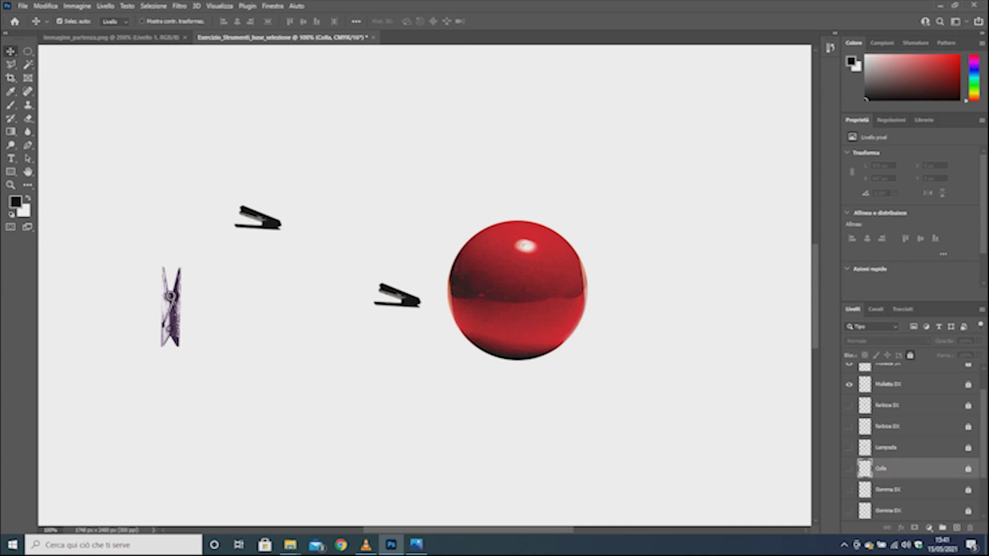
scroll(912, 438, up, 3)
drag(848, 405, 849, 363)
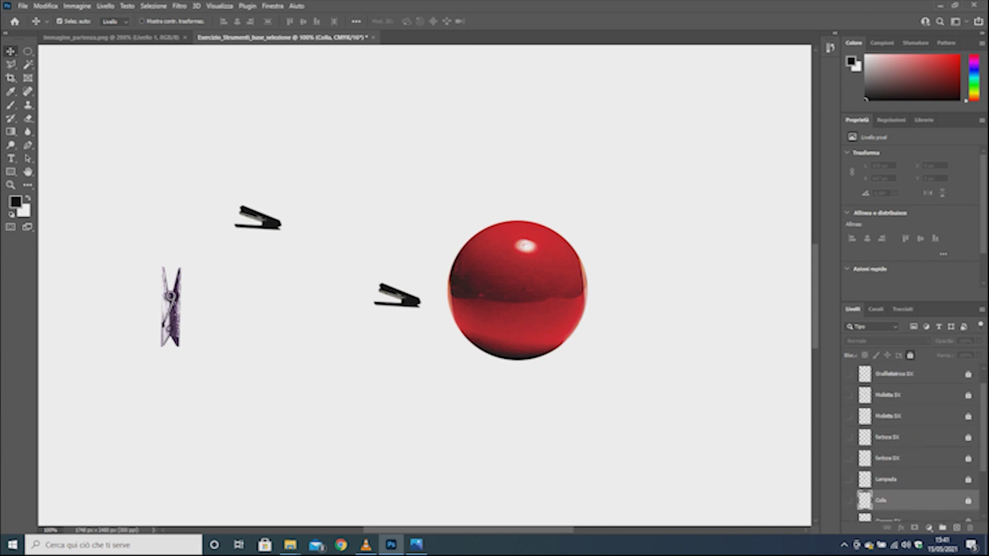
scroll(911, 437, down, 1)
scroll(912, 438, down, 3)
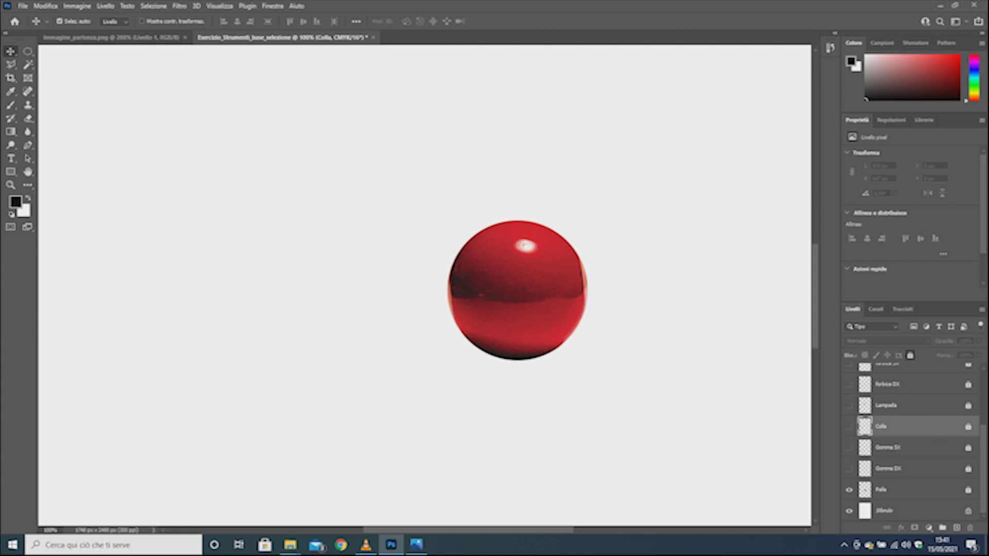
Step: Select and unlock the Palla layer, then zoom out to the whole page
click(885, 489)
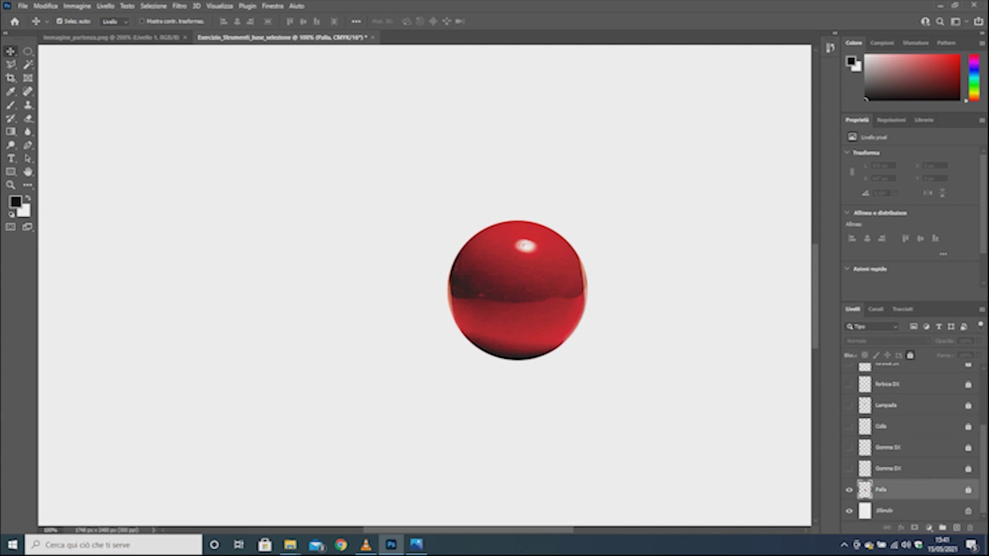
click(910, 354)
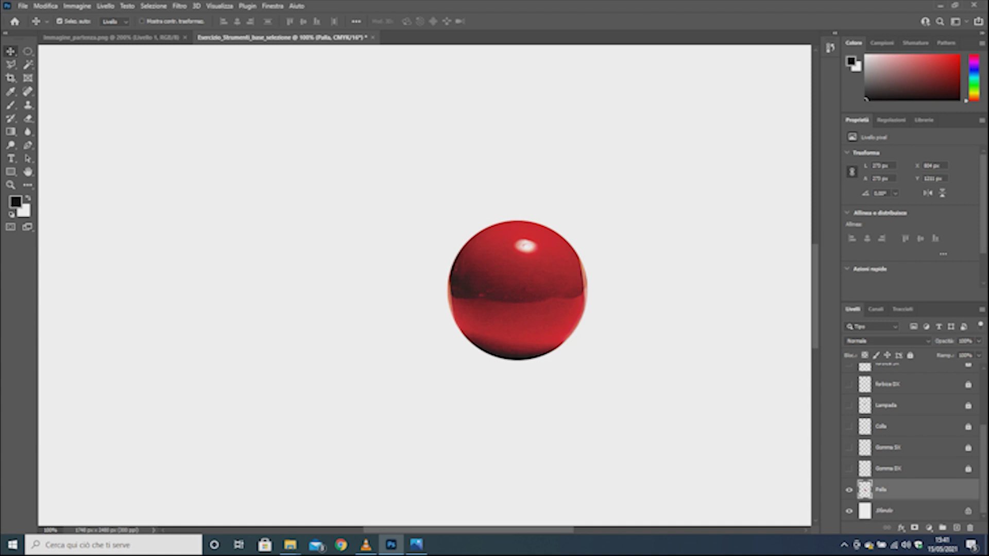
key(ctrl+minus)
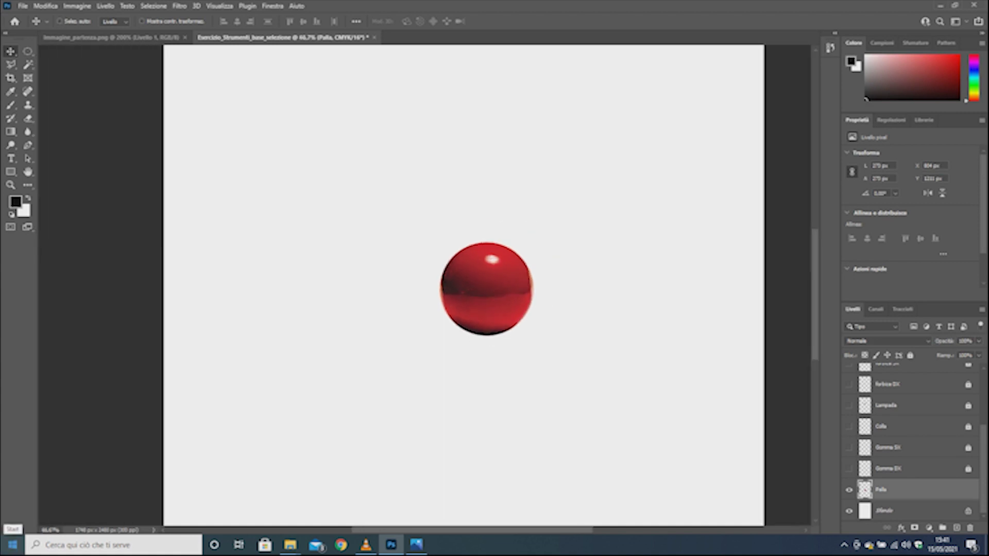
key(ctrl+minus)
key(ctrl+minus)
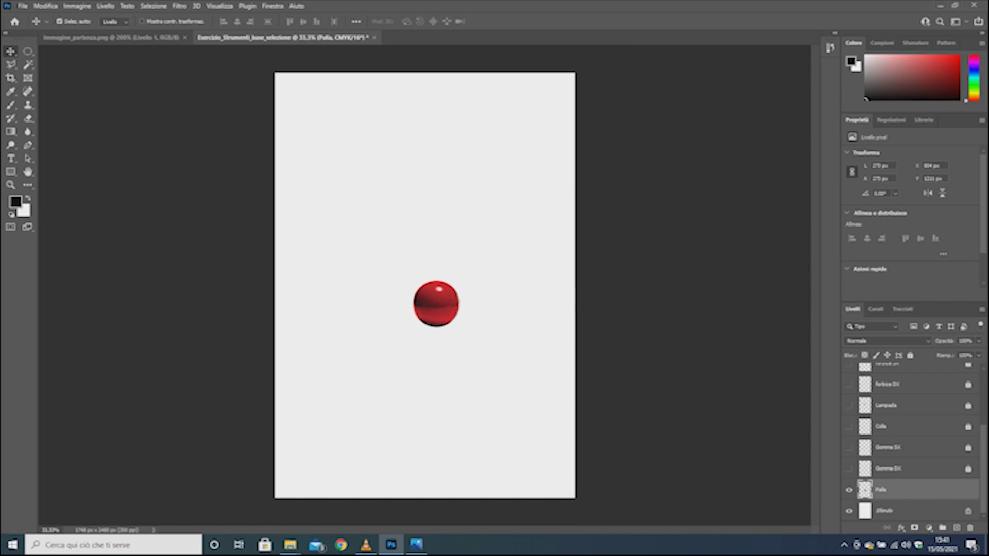
Step: Free Transform the red ball, scaling it up and centring it horizontally on the A5 page
click(45, 6)
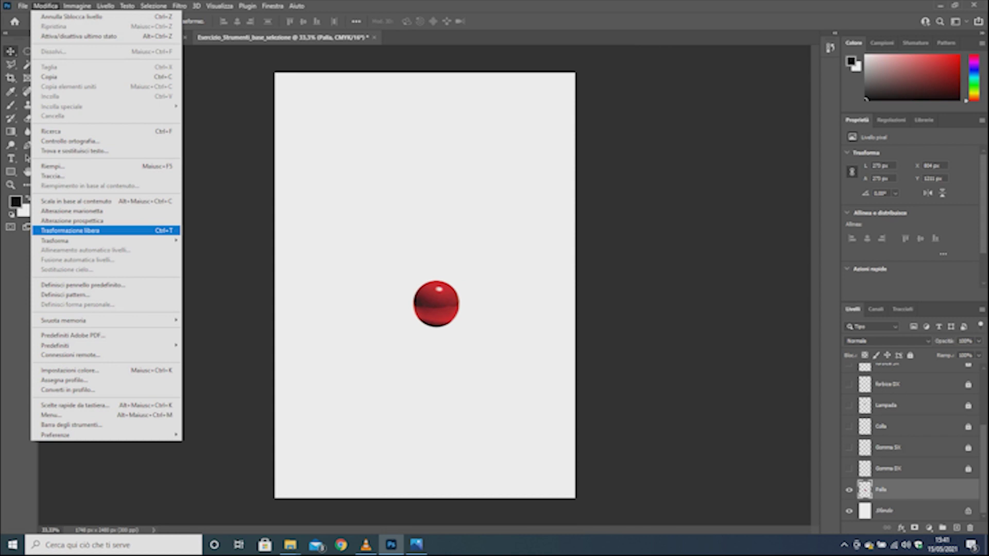
click(70, 231)
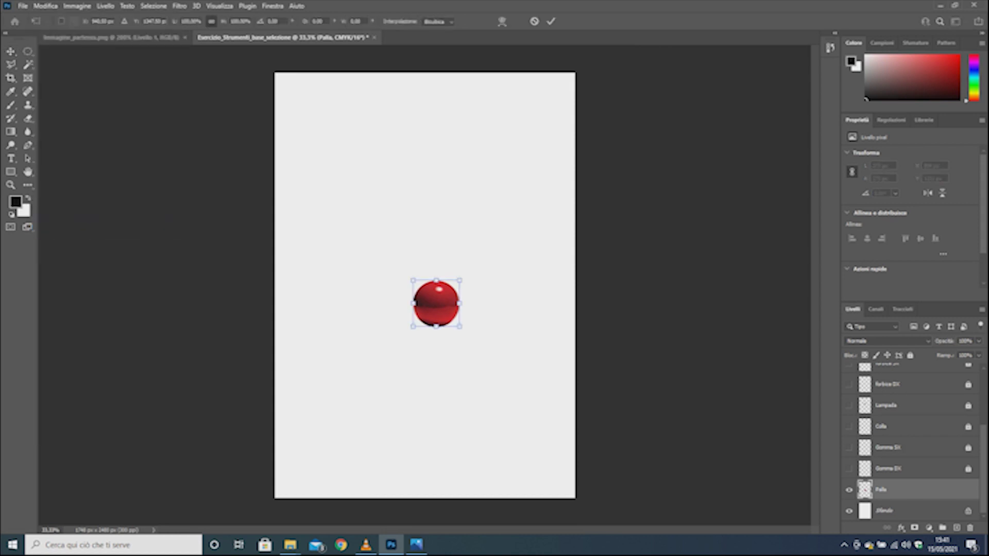
drag(460, 281, 596, 143)
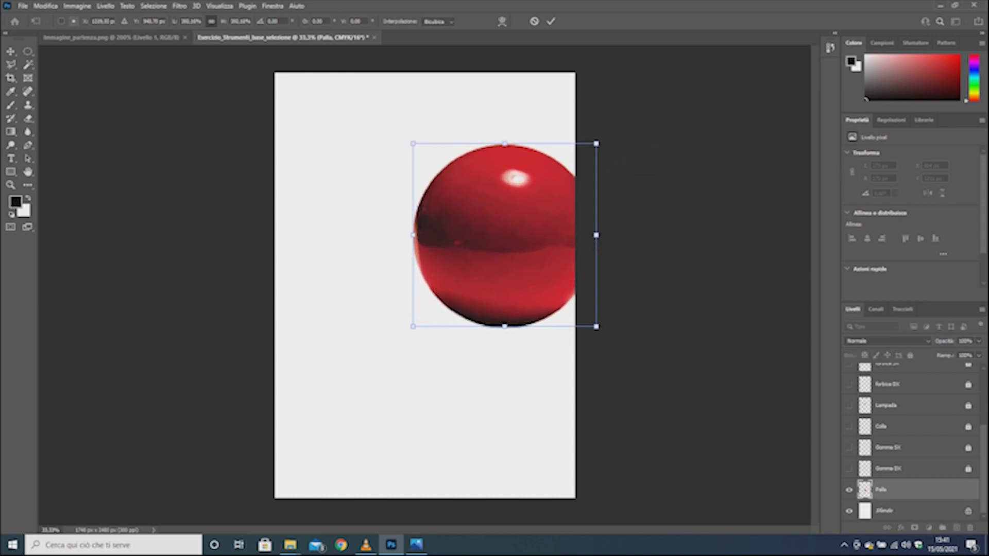
drag(595, 144, 640, 98)
mouse_move(528, 183)
mouse_down()
mouse_move(418, 233)
mouse_move(434, 232)
mouse_up()
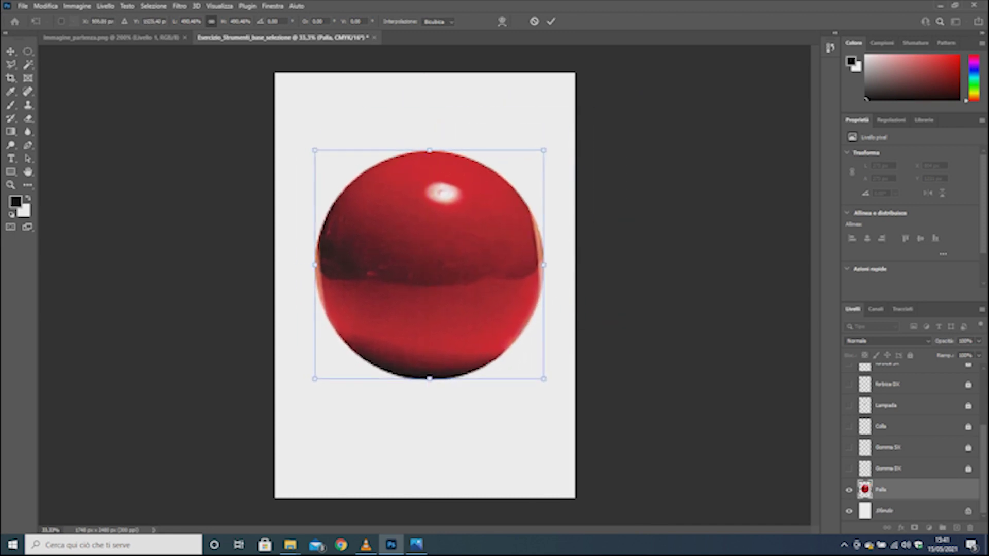
drag(544, 150, 511, 182)
mouse_move(482, 235)
mouse_down()
mouse_move(479, 219)
mouse_move(495, 240)
mouse_up()
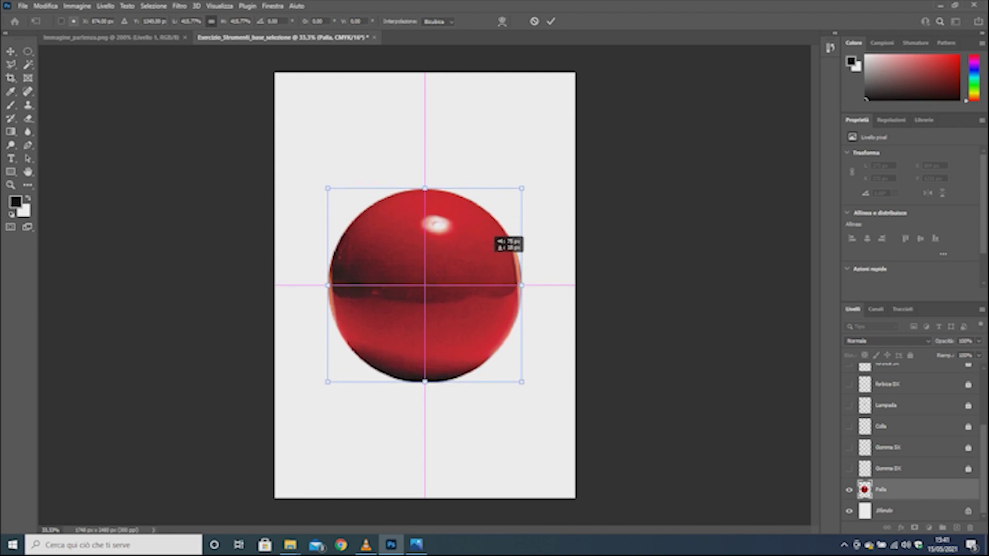
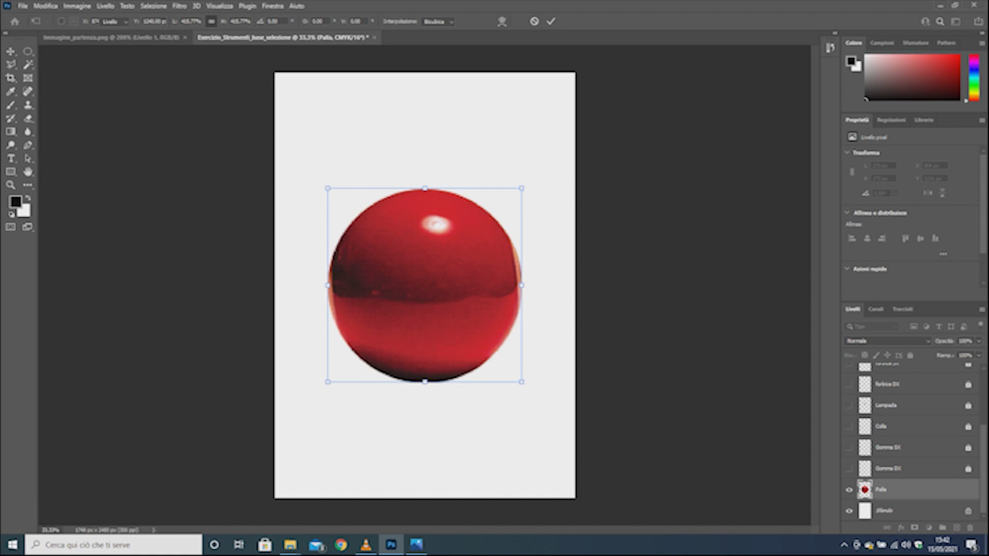
Step: Commit the red ball's resize, lock Palla, then show and select the Lampada layer
key(Return)
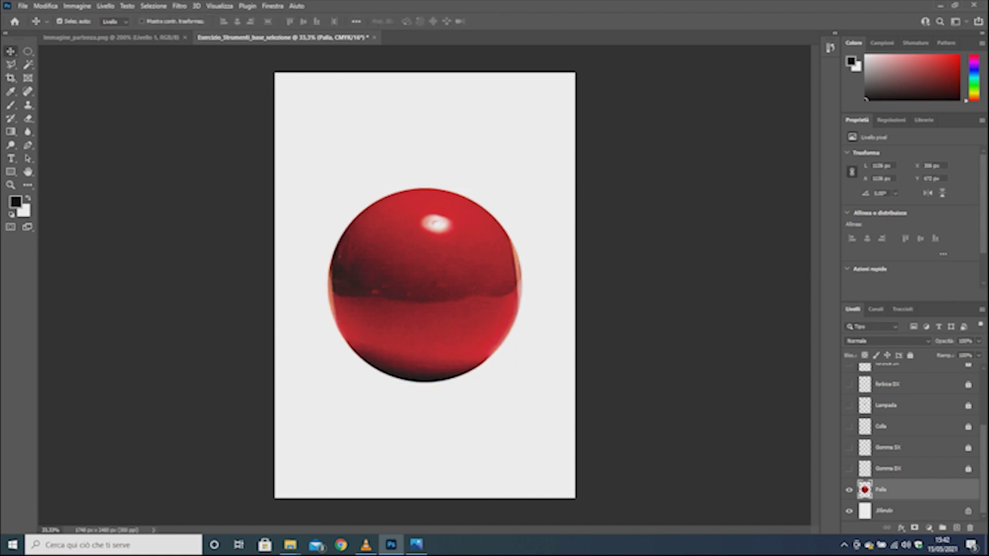
click(909, 355)
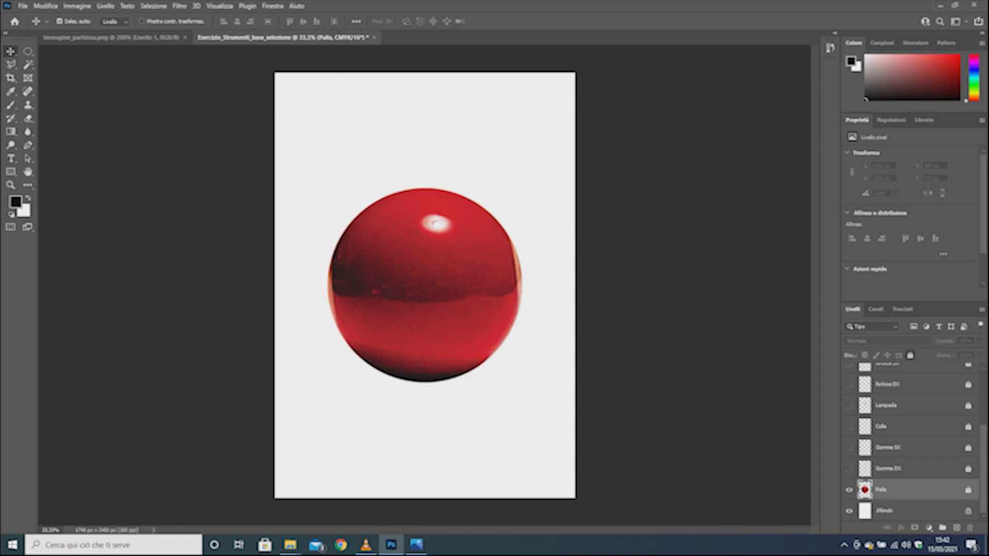
click(416, 545)
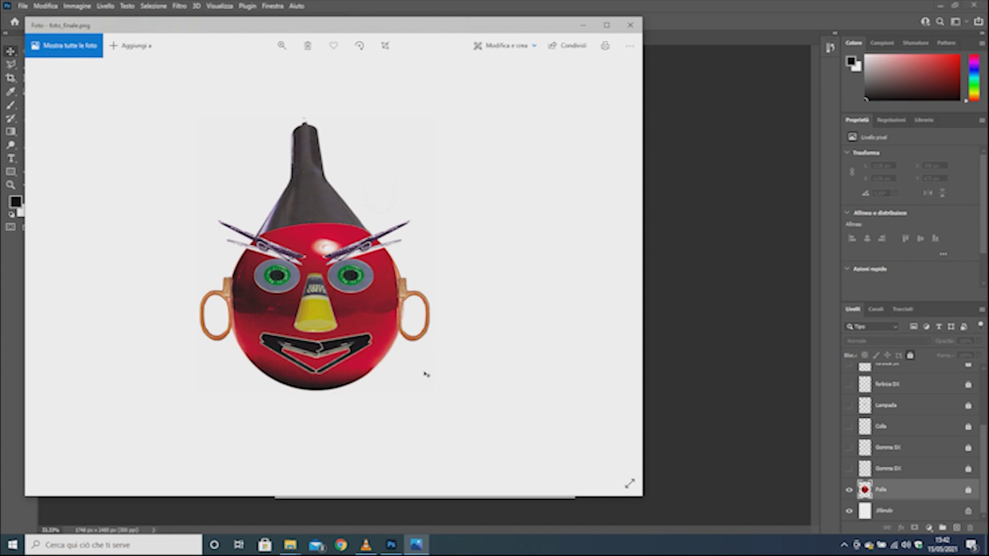
key(alt+Tab)
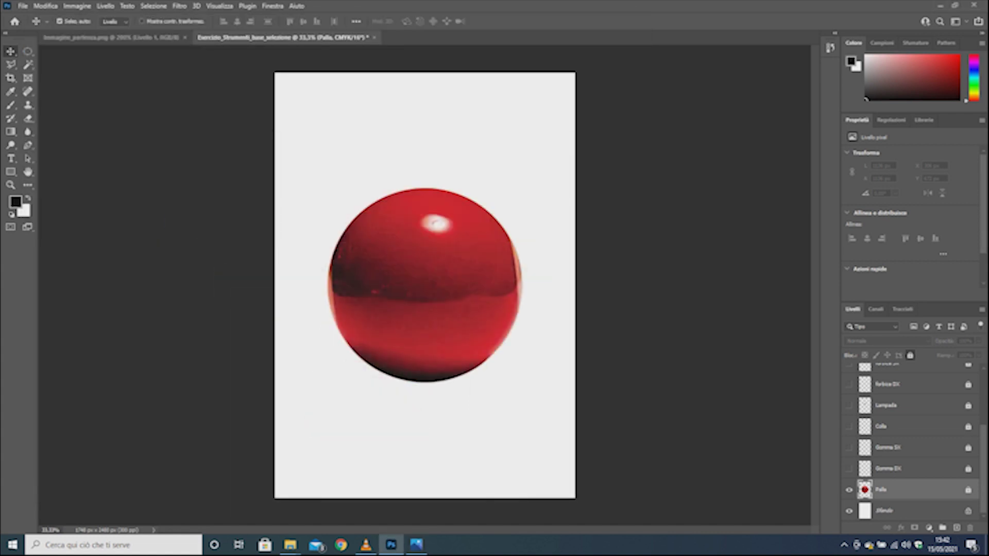
click(848, 405)
click(896, 405)
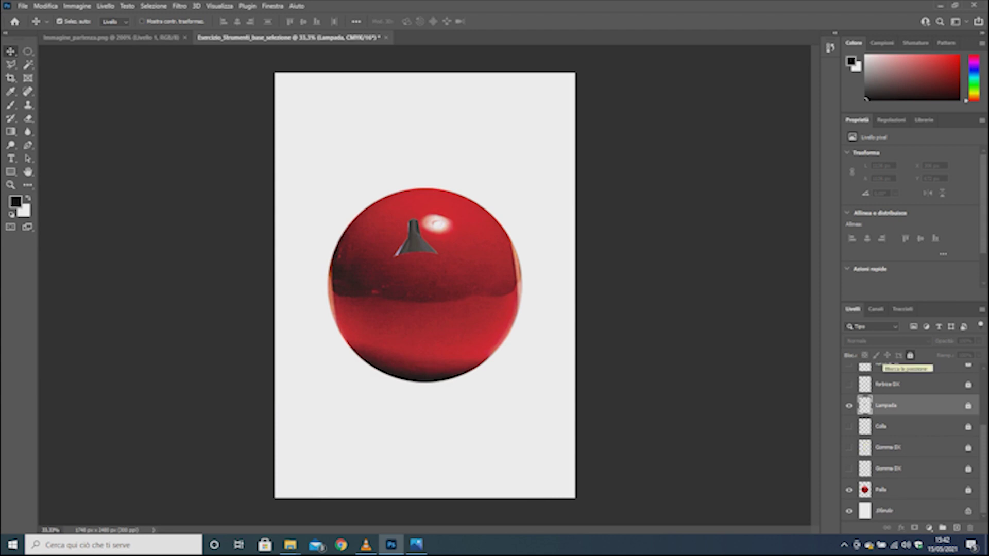
Step: Unlock Lampada and scale the lamp shade up onto the top of the red ball
click(909, 355)
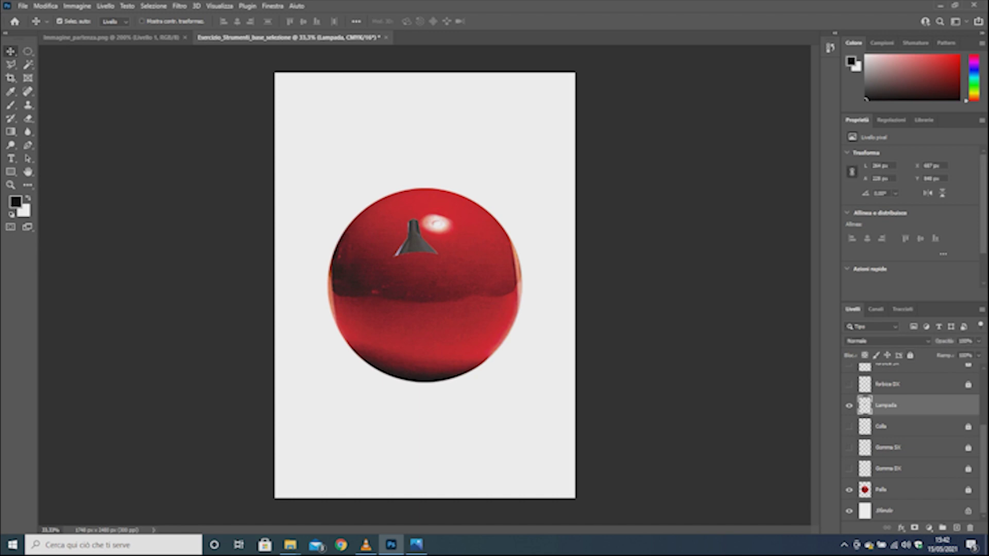
mouse_move(415, 230)
mouse_down()
mouse_move(407, 170)
mouse_move(420, 170)
mouse_up()
key(ctrl+t)
click(45, 7)
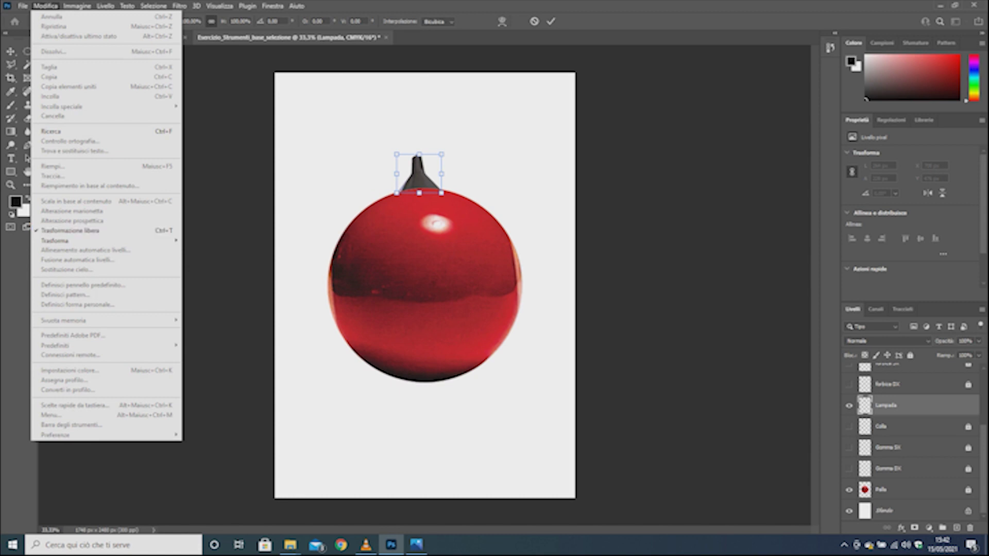
key(Escape)
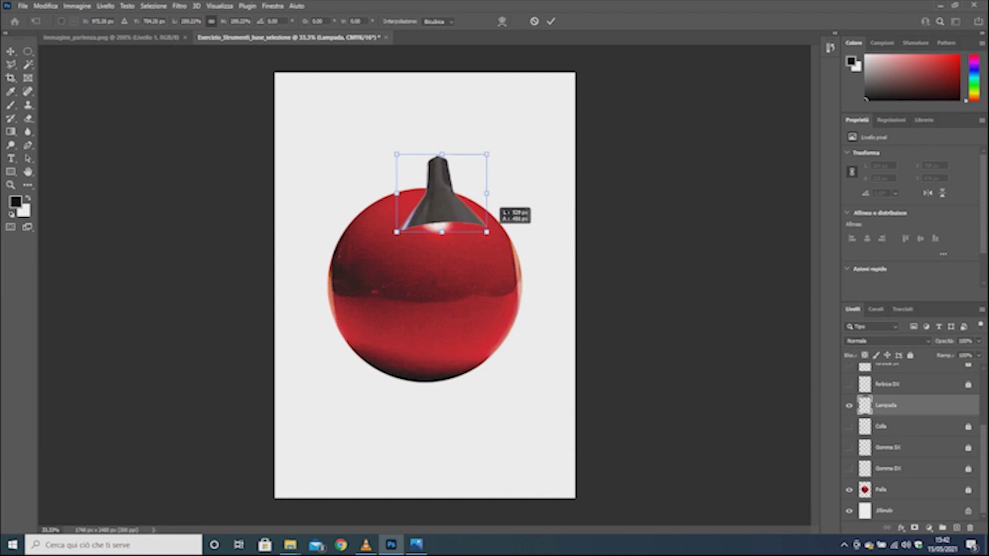
mouse_move(441, 193)
mouse_down()
mouse_move(508, 250)
mouse_move(415, 154)
mouse_up()
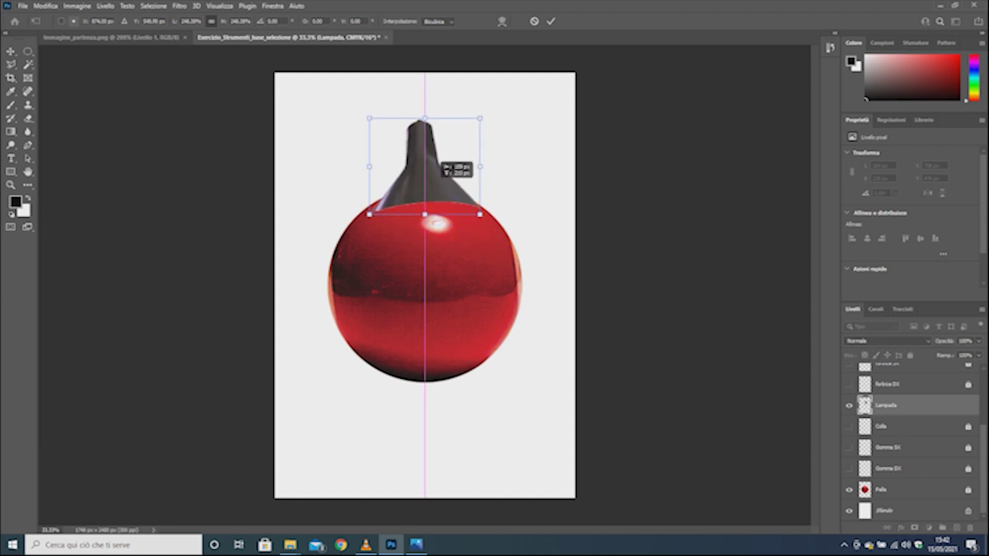
click(416, 544)
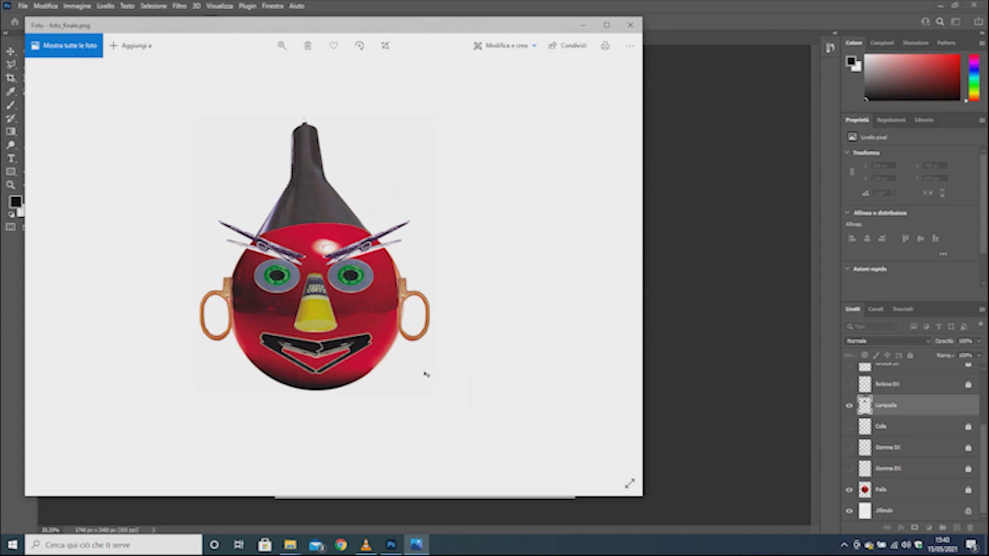
click(416, 544)
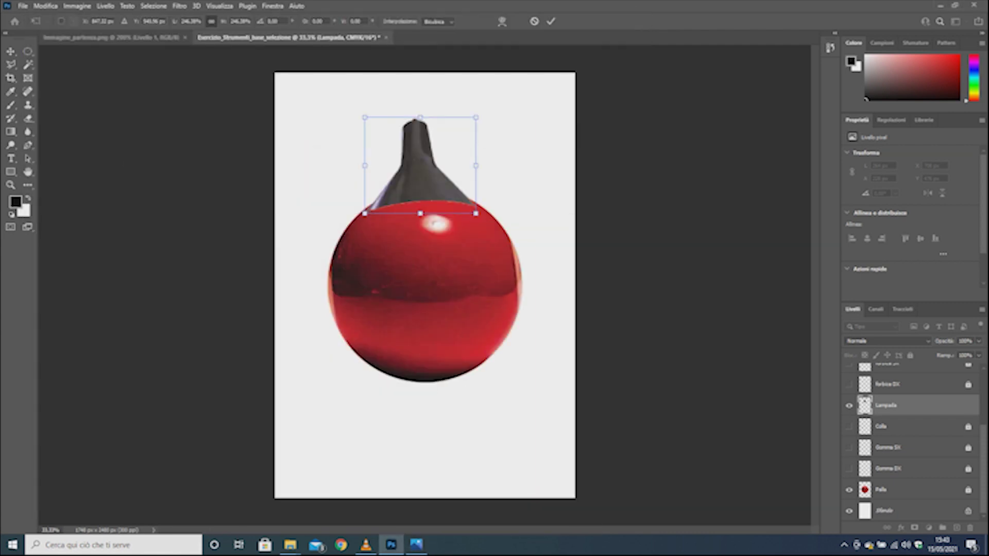
mouse_move(475, 212)
mouse_down()
mouse_move(463, 191)
mouse_move(470, 174)
mouse_up()
drag(506, 228, 501, 219)
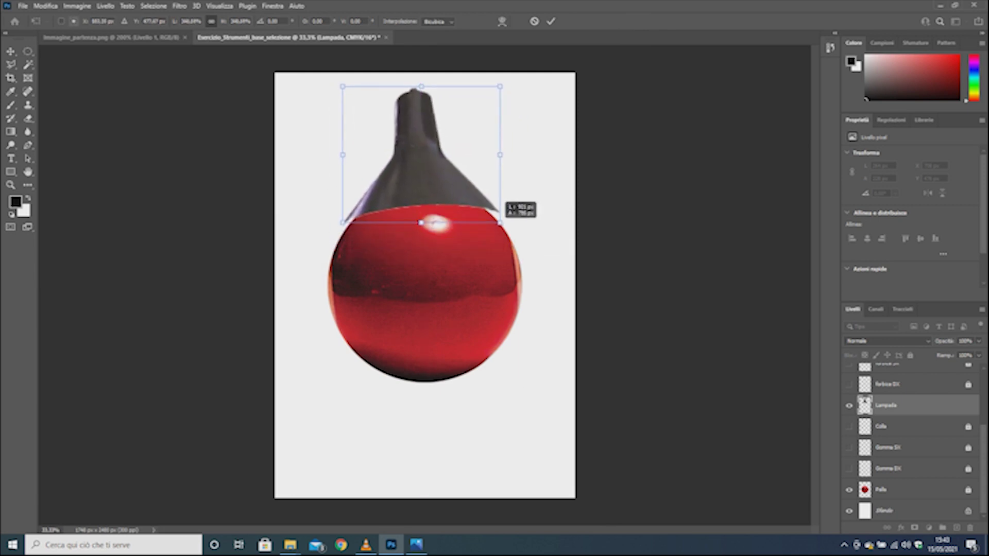
mouse_move(479, 160)
mouse_down()
mouse_move(470, 175)
mouse_move(497, 165)
mouse_up()
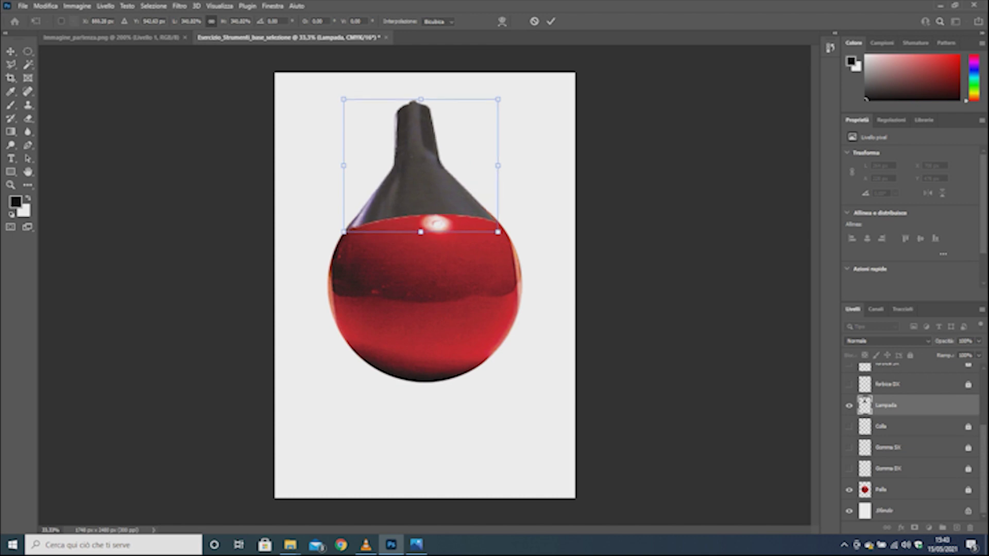
key(Return)
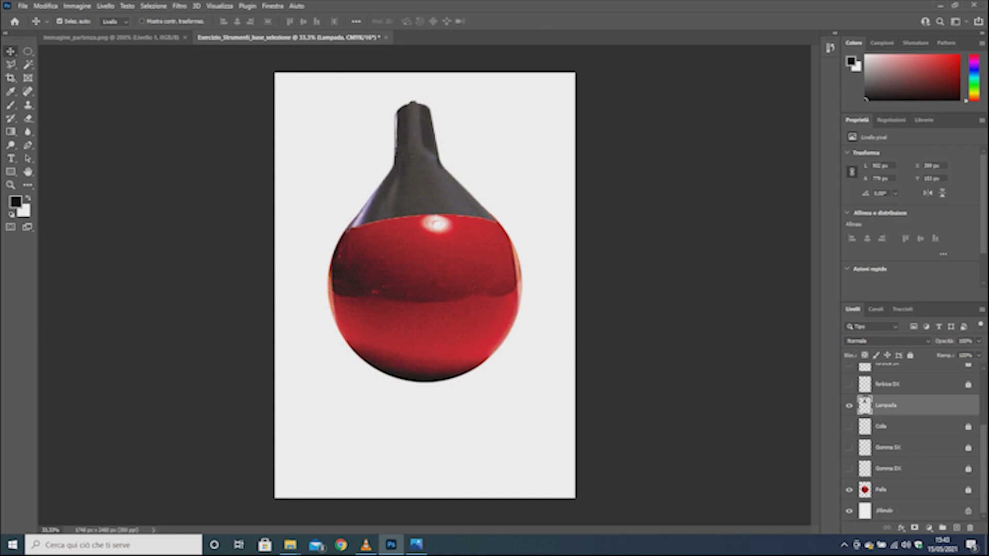
Step: Fine-tune the lamp shade's size and position on the ball, then lock Lampada
mouse_move(418, 161)
mouse_down()
mouse_move(423, 154)
mouse_move(420, 169)
mouse_up()
key(ctrl+t)
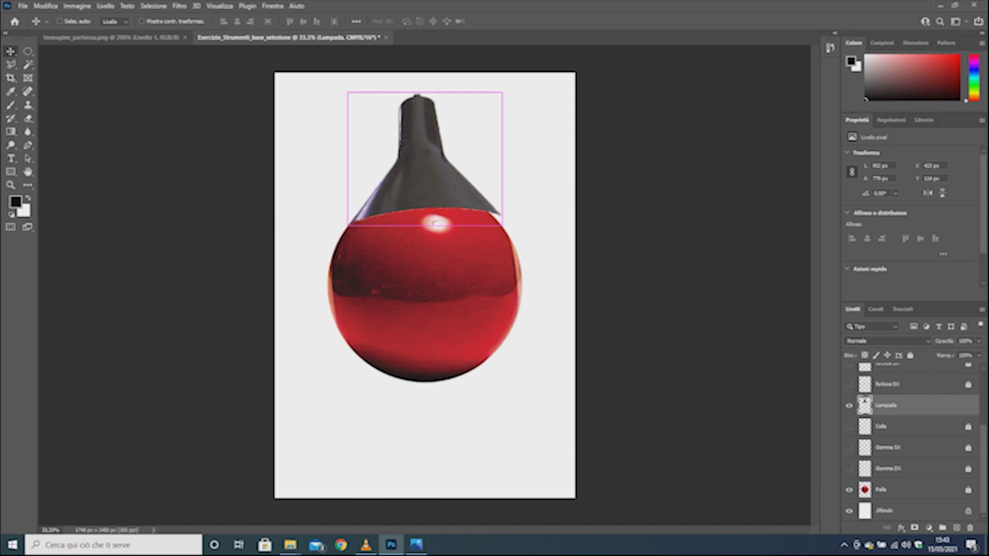
drag(501, 225, 488, 214)
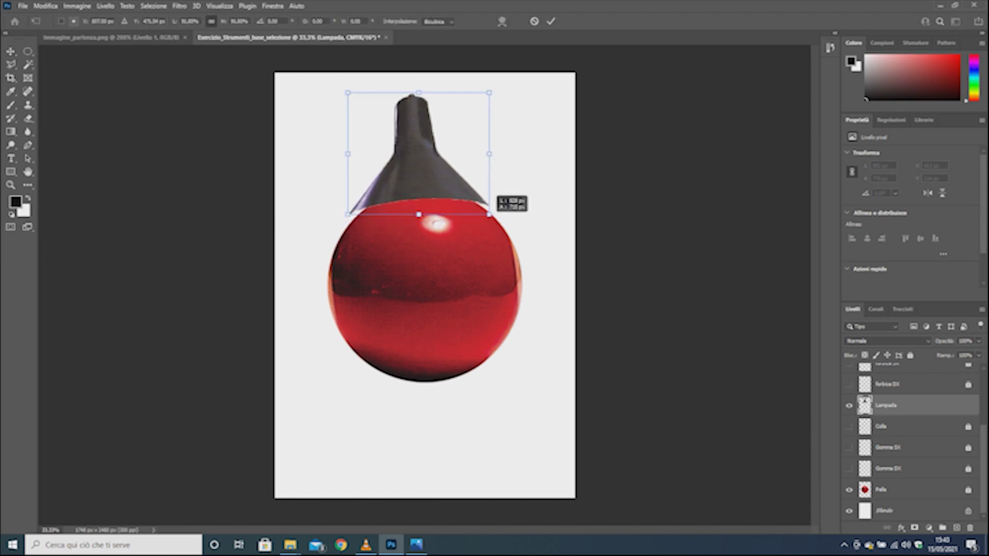
drag(453, 169, 459, 176)
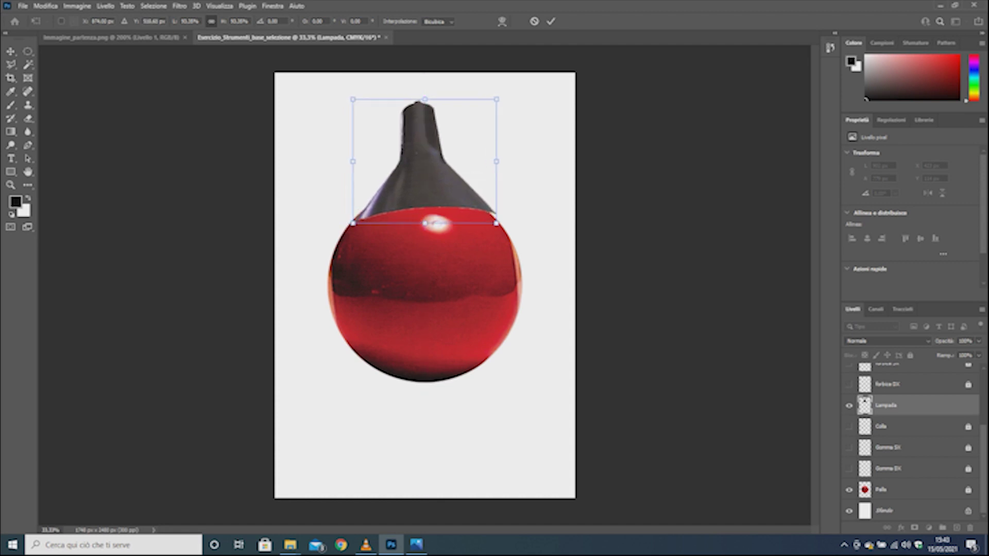
key(shift+Left)
key(shift+Left)
key(shift+Left)
key(Return)
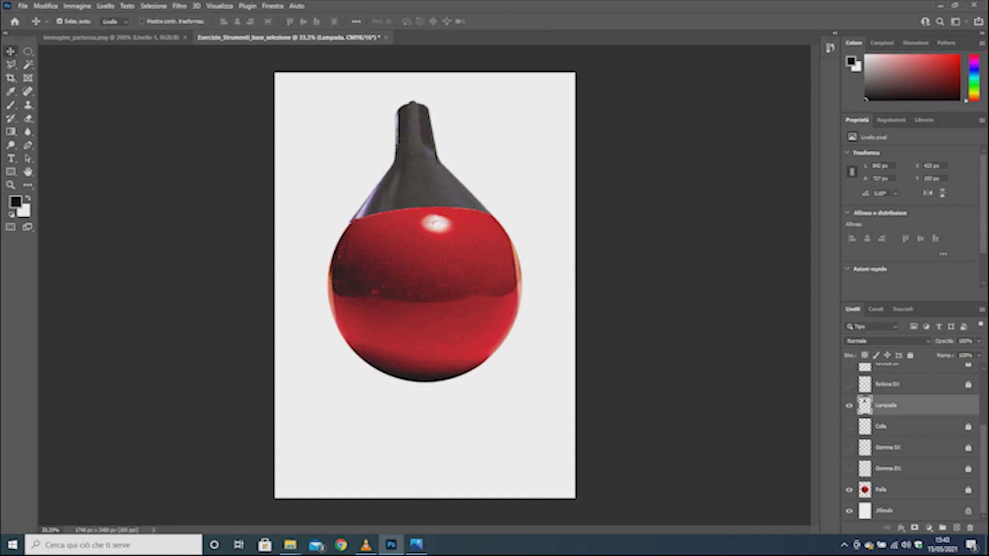
click(910, 355)
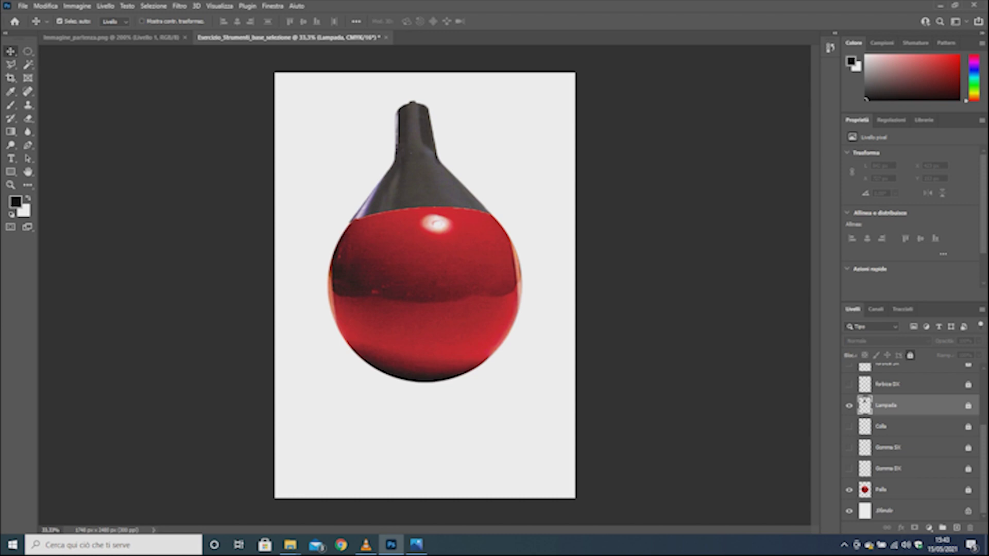
Step: Show, select and unlock the forbice DX scissors layer
scroll(911, 443, up, 1)
scroll(912, 443, up, 1)
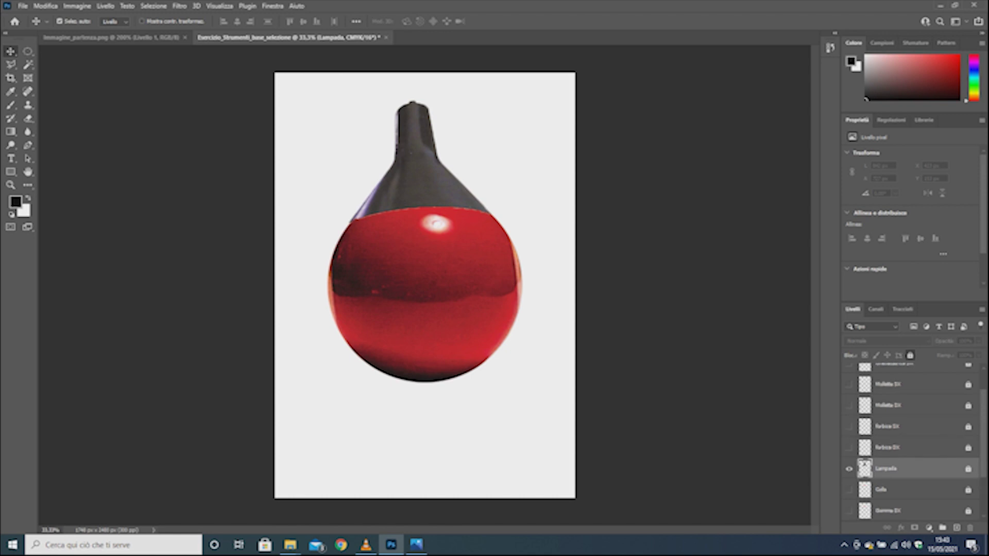
scroll(911, 443, up, 1)
scroll(911, 443, up, 1)
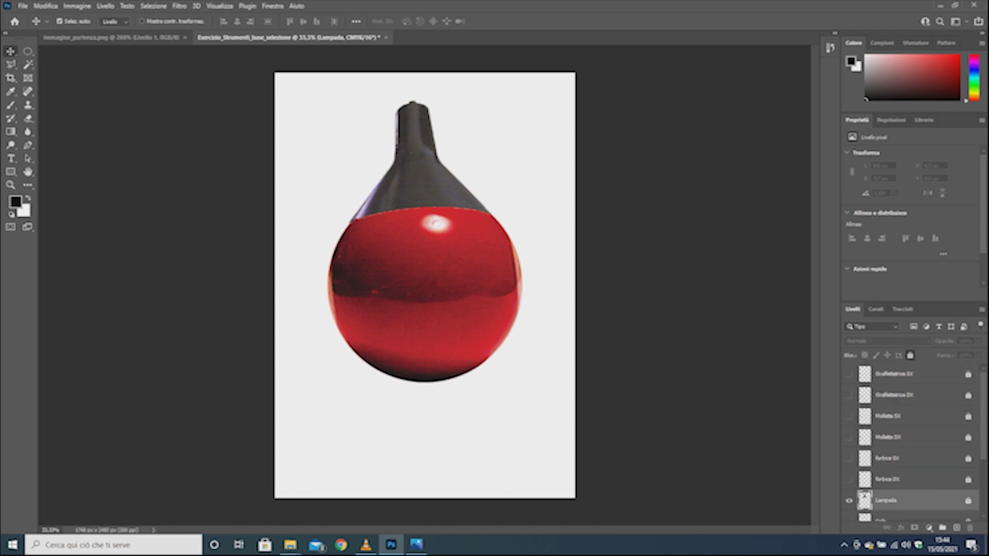
click(848, 480)
click(849, 479)
click(849, 480)
click(896, 480)
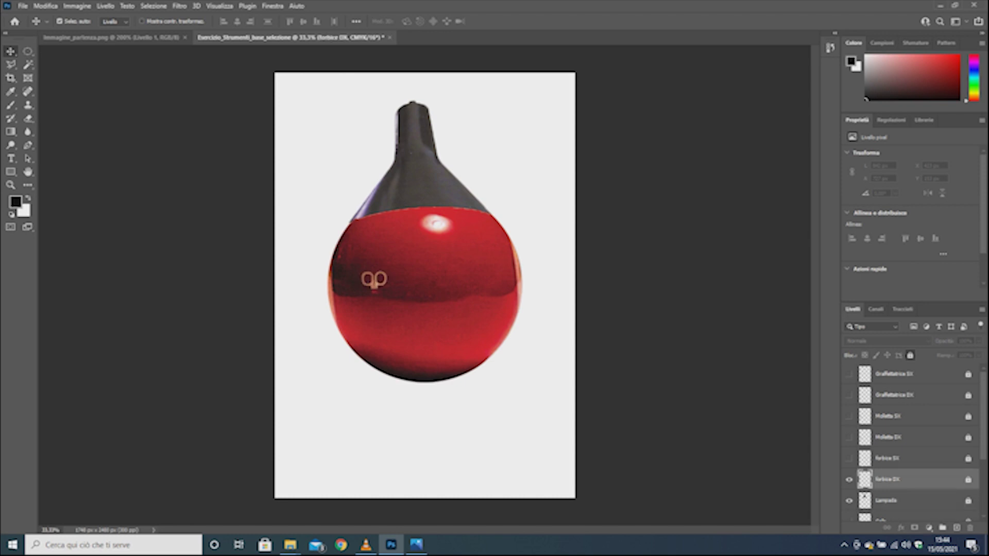
click(910, 355)
click(59, 21)
Step: Scale the scissors up to cover the lower half of the red ball
key(ctrl+t)
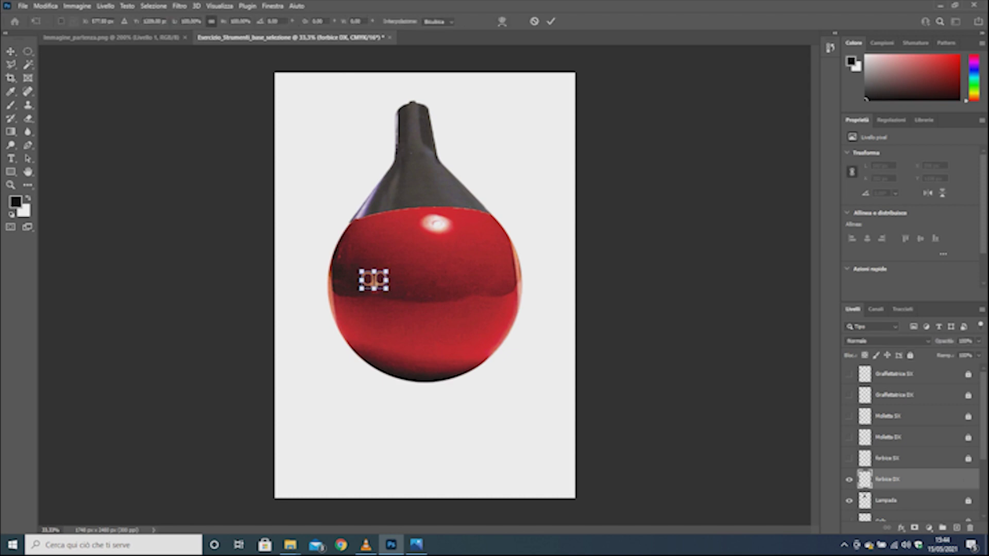
drag(388, 290, 494, 365)
drag(524, 386, 523, 386)
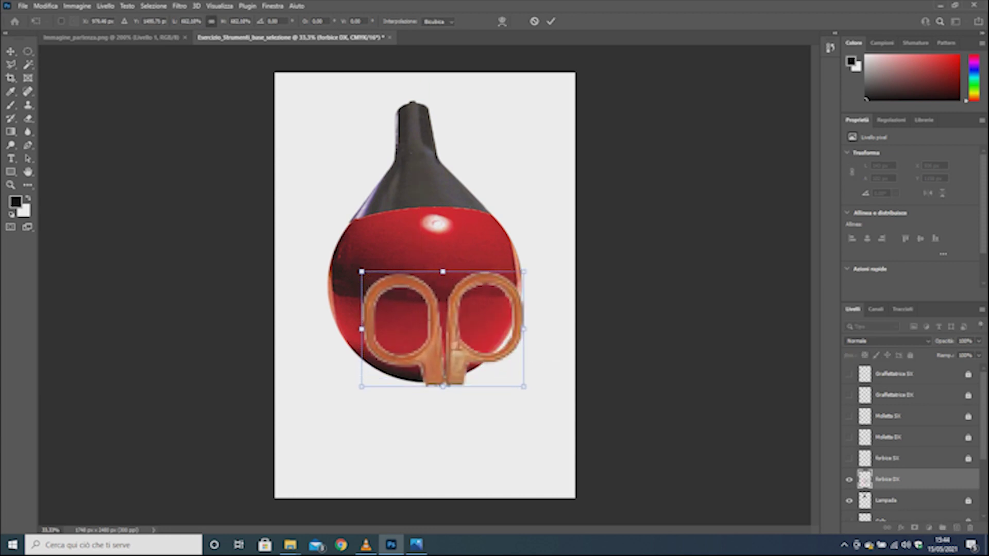
key(Return)
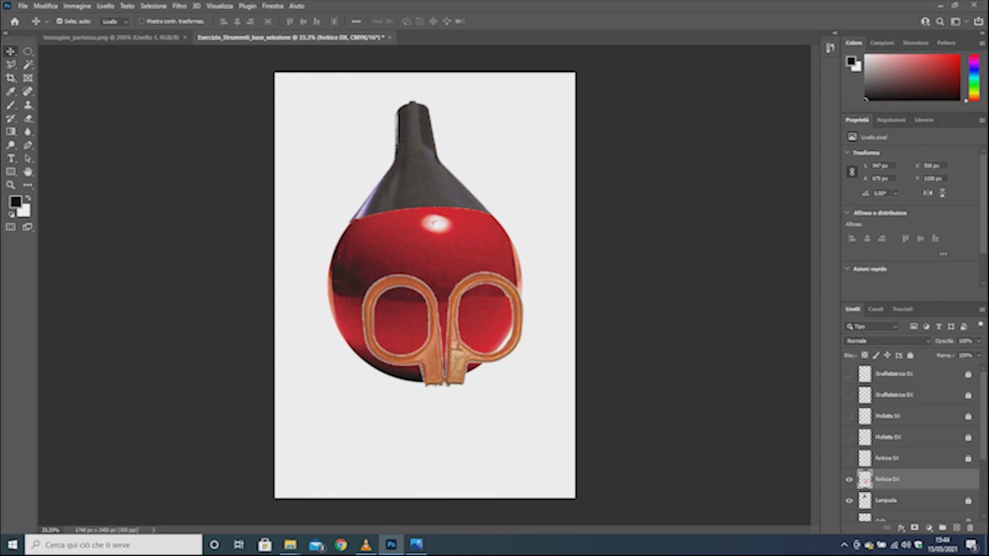
Step: Set up the Eraser tool with a brush size of about 69 px
click(28, 118)
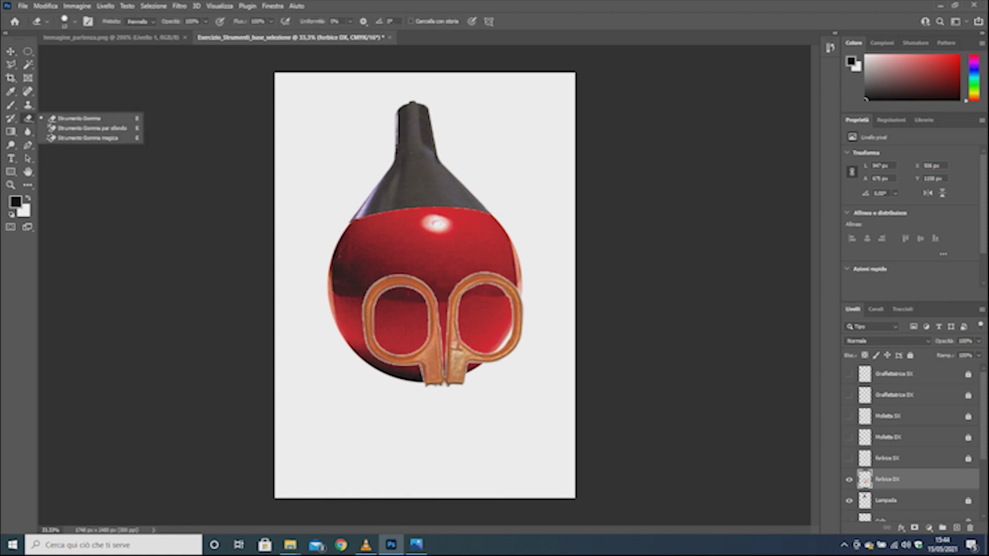
click(78, 118)
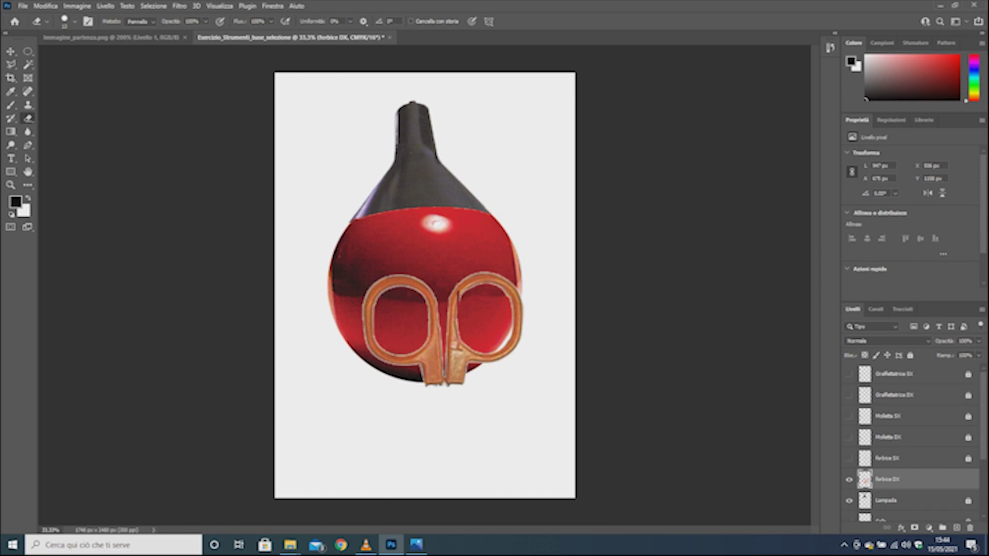
click(67, 21)
drag(62, 55, 69, 55)
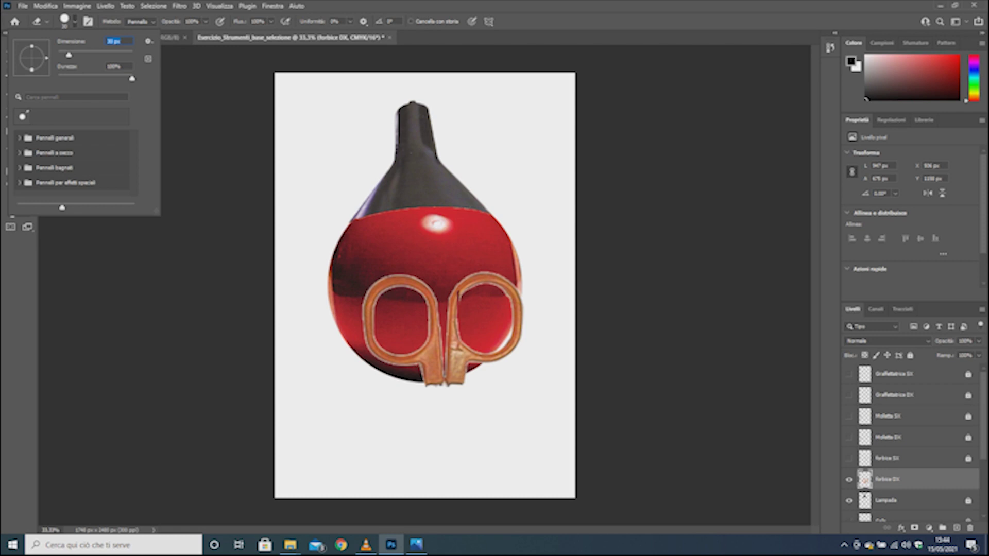
drag(68, 55, 83, 55)
key(Return)
Step: Erase the right scissors loop and the upright blade spike
mouse_move(458, 284)
mouse_down()
mouse_move(452, 315)
mouse_move(479, 277)
mouse_move(515, 299)
mouse_move(520, 332)
mouse_move(499, 355)
mouse_move(458, 350)
mouse_move(487, 363)
mouse_move(459, 366)
mouse_move(456, 377)
mouse_move(466, 370)
mouse_move(457, 320)
mouse_move(453, 363)
mouse_up()
drag(459, 332, 451, 385)
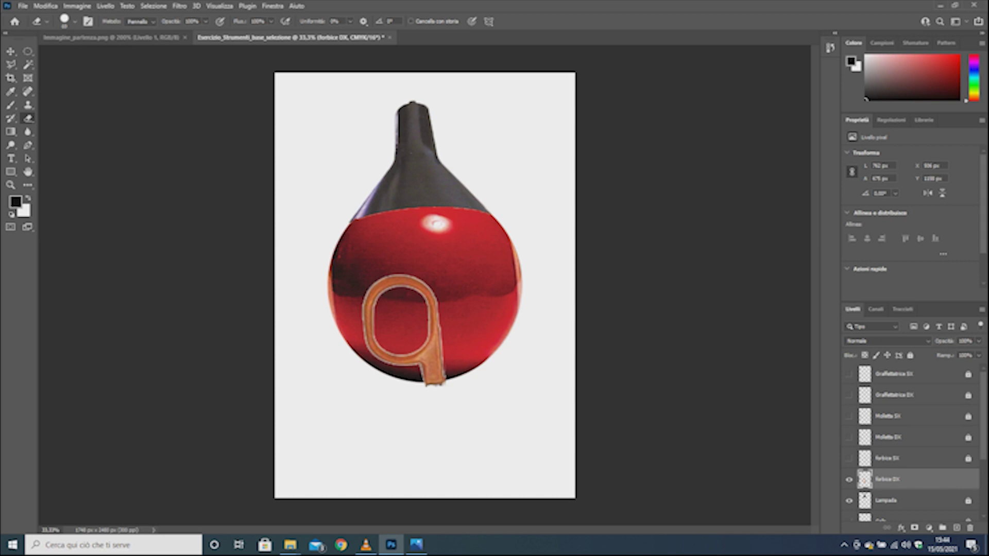
key(v)
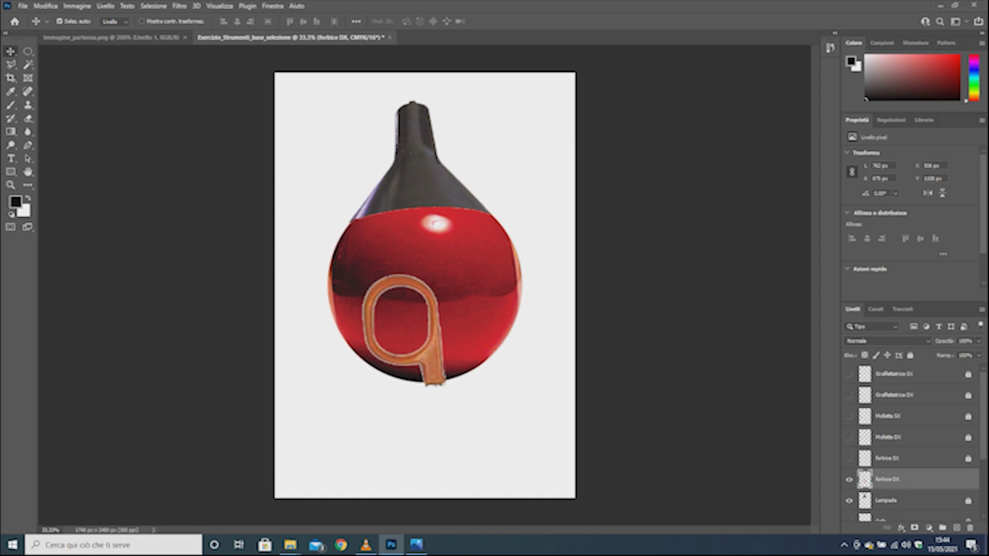
Step: Rotate the forbice DX handle about 180°, shrink it, and set it on the ball's right edge
key(ctrl+t)
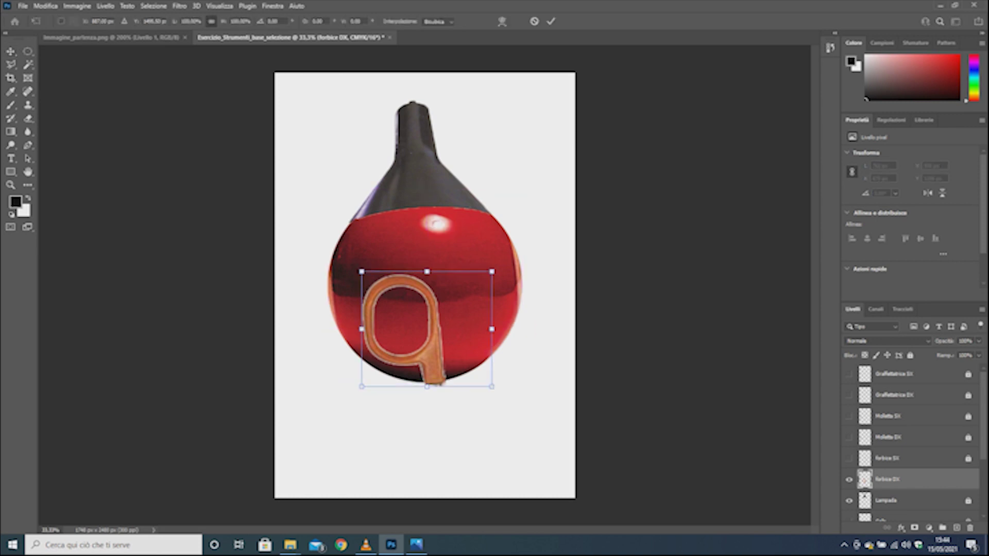
mouse_move(497, 265)
mouse_down()
mouse_move(342, 345)
mouse_move(362, 385)
mouse_up()
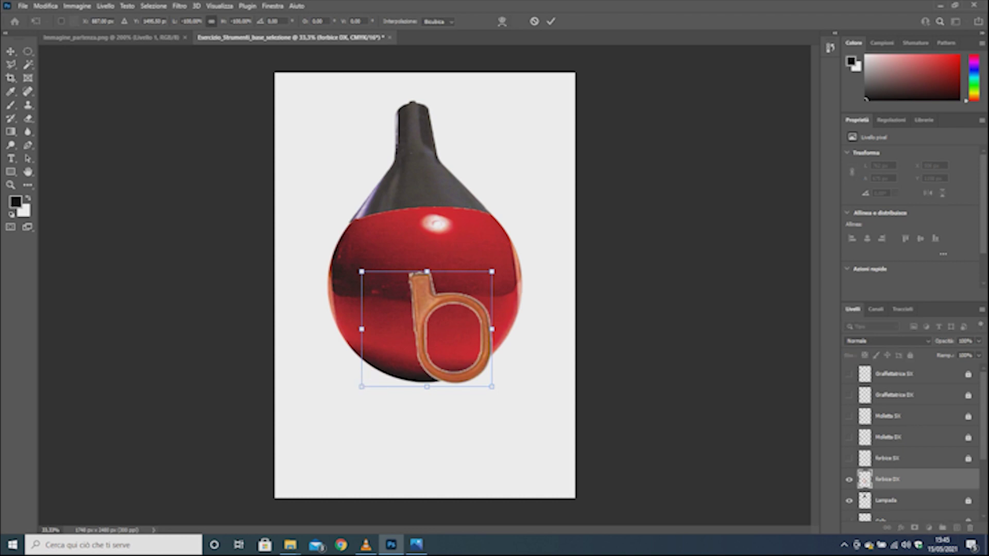
drag(426, 291, 521, 223)
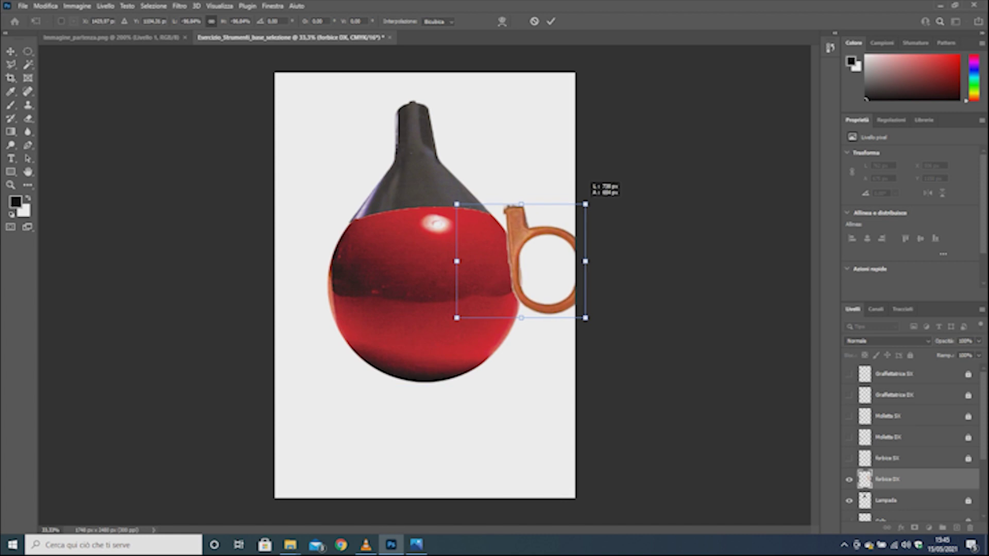
drag(587, 203, 555, 233)
drag(505, 253, 528, 245)
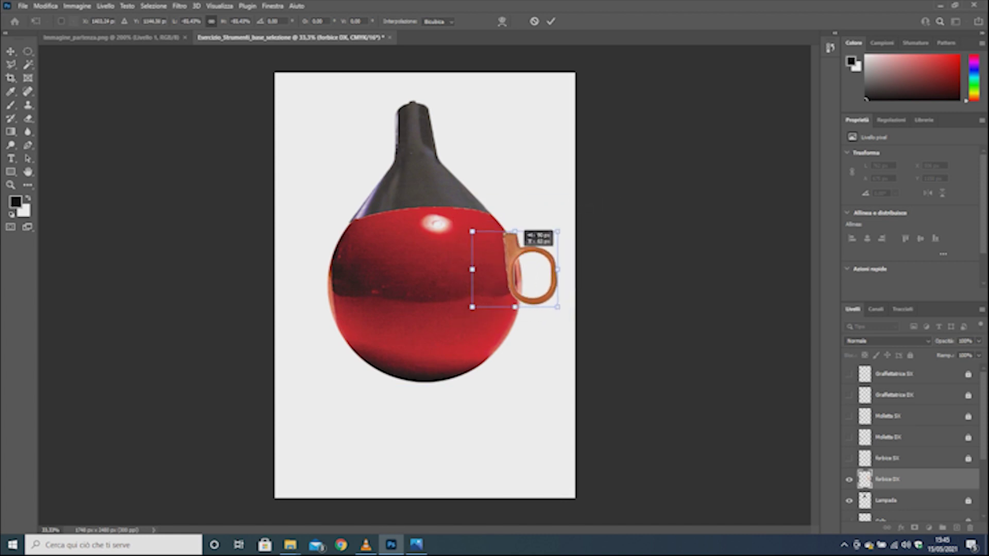
key(Return)
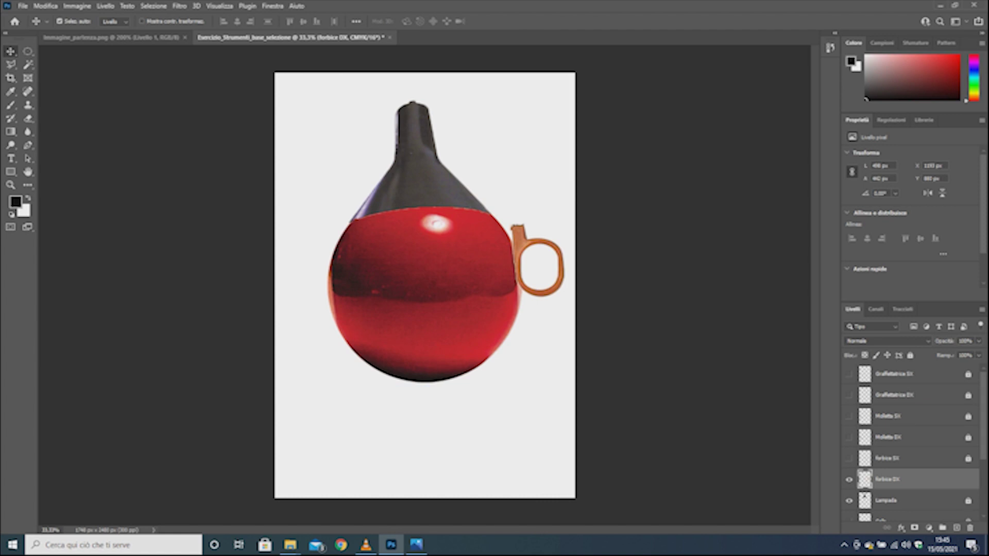
Step: Show rulers, add horizontal guides at the right ear's top and bottom, and lock forbice DX
key(ctrl+r)
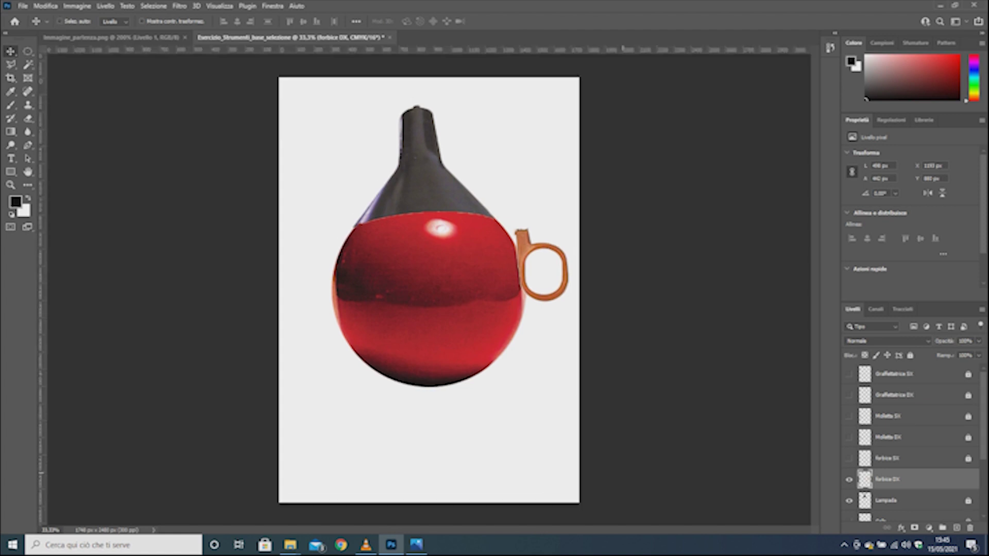
key(ctrl)
mouse_move(530, 50)
mouse_down()
mouse_move(533, 233)
mouse_move(542, 228)
mouse_up()
drag(541, 50, 547, 303)
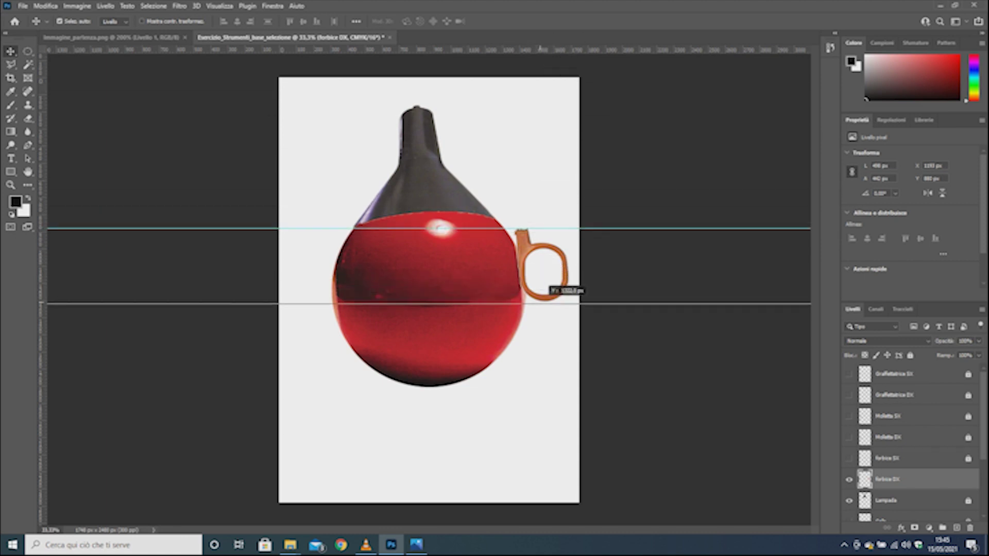
drag(547, 304, 547, 299)
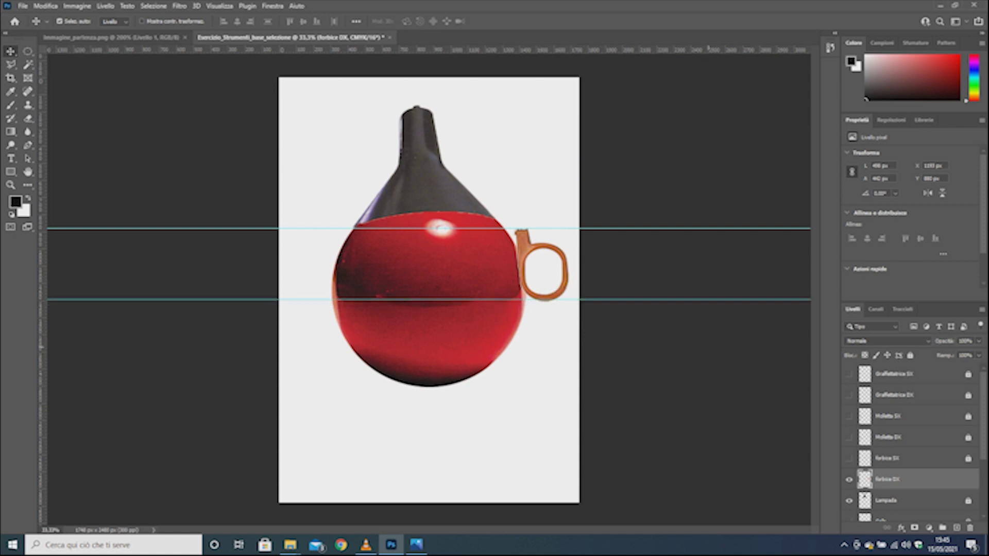
key(ctrl+z)
drag(546, 49, 556, 304)
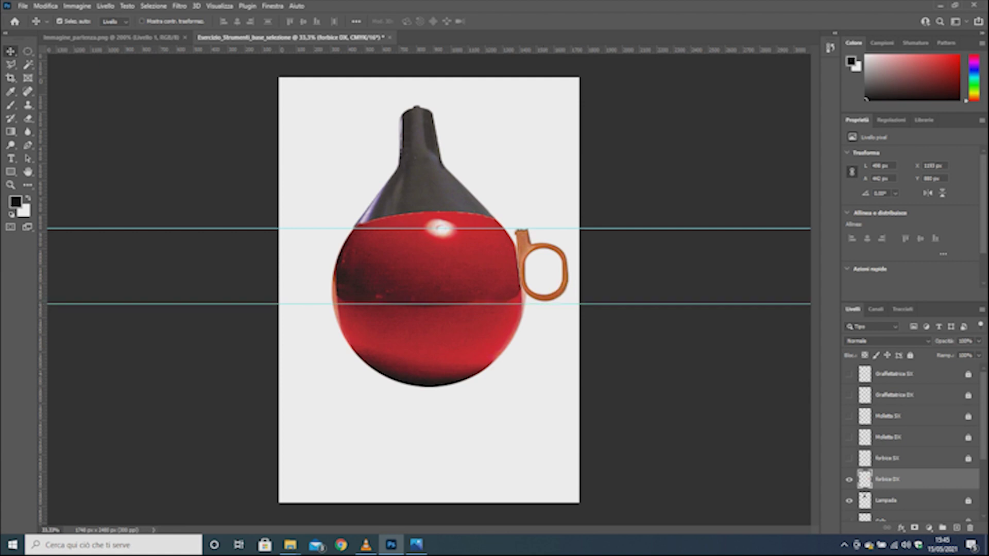
key(ctrl+/)
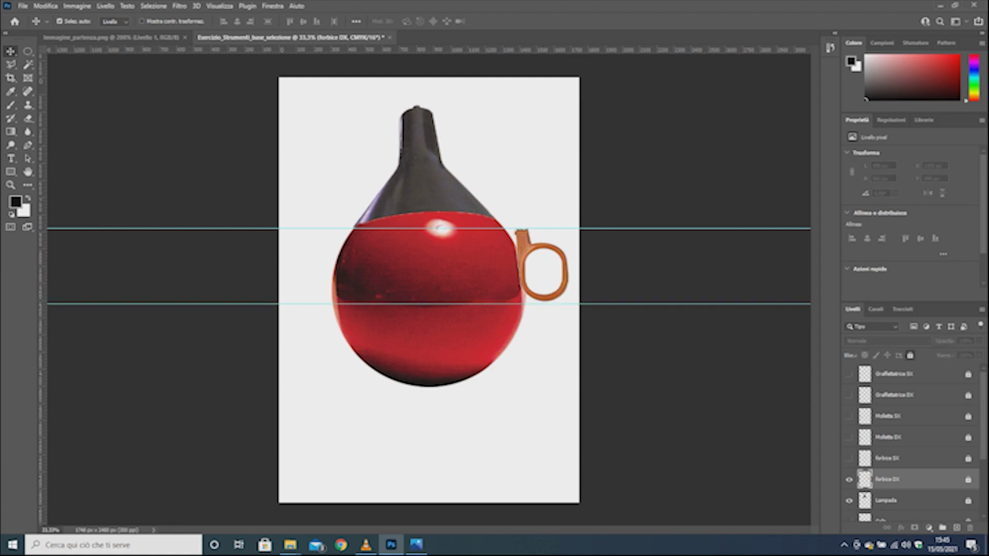
click(891, 458)
Step: Select forbice SX and enlarge the scissors onto the red ball
click(849, 458)
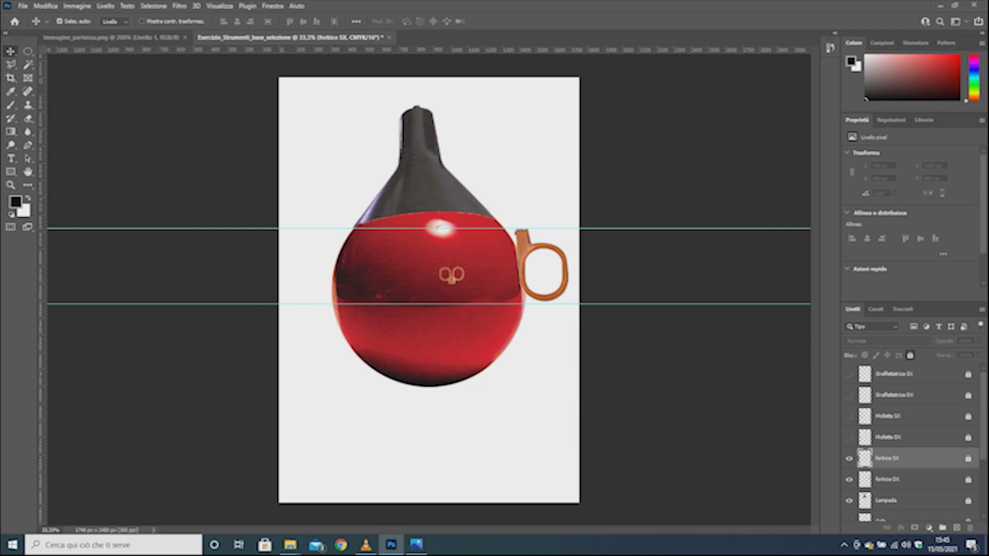
key(ctrl+t)
drag(465, 285, 600, 382)
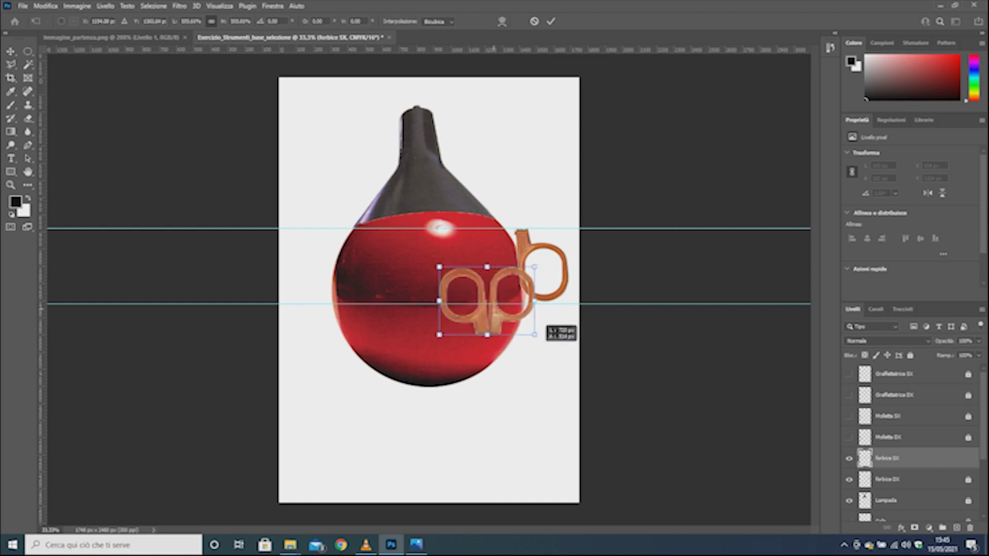
drag(522, 332, 433, 337)
key(Return)
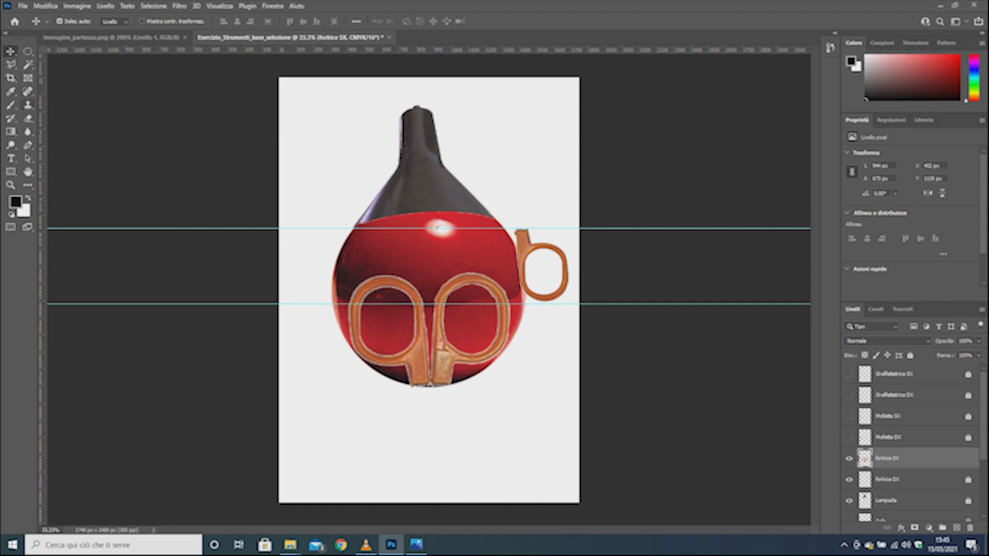
Step: Erase one scissor loop with the Eraser, leaving a single handle
click(28, 118)
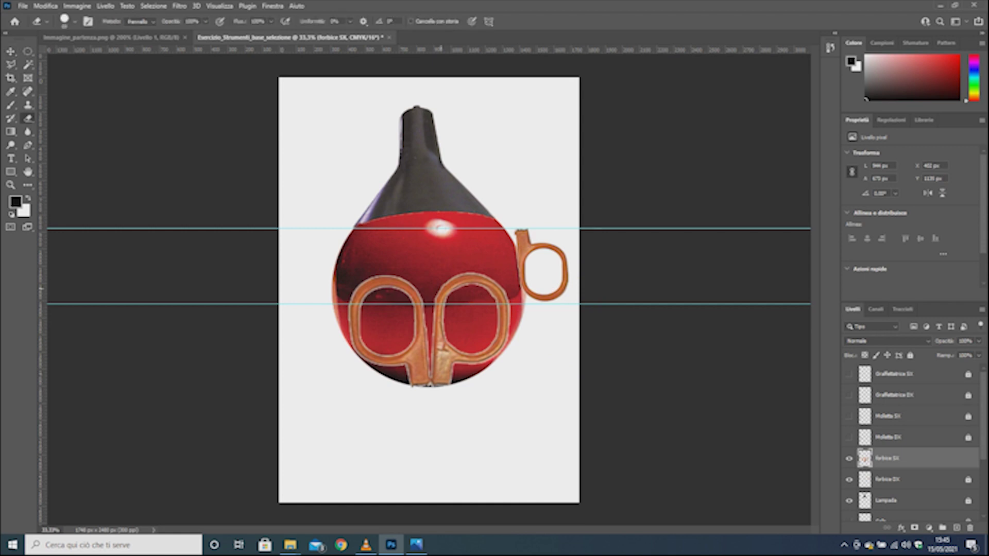
mouse_move(411, 286)
mouse_down()
mouse_move(412, 348)
mouse_move(420, 325)
mouse_up()
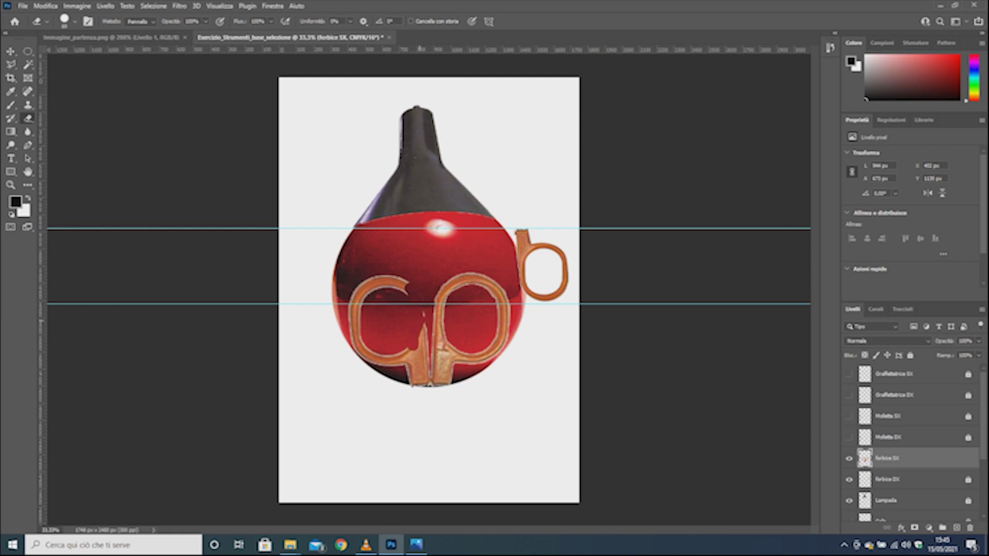
mouse_move(407, 281)
mouse_down()
mouse_move(352, 307)
mouse_move(355, 297)
mouse_move(355, 340)
mouse_move(361, 356)
mouse_move(385, 363)
mouse_move(405, 355)
mouse_move(409, 378)
mouse_move(412, 353)
mouse_move(416, 386)
mouse_move(426, 382)
mouse_move(416, 346)
mouse_move(426, 336)
mouse_move(427, 374)
mouse_up()
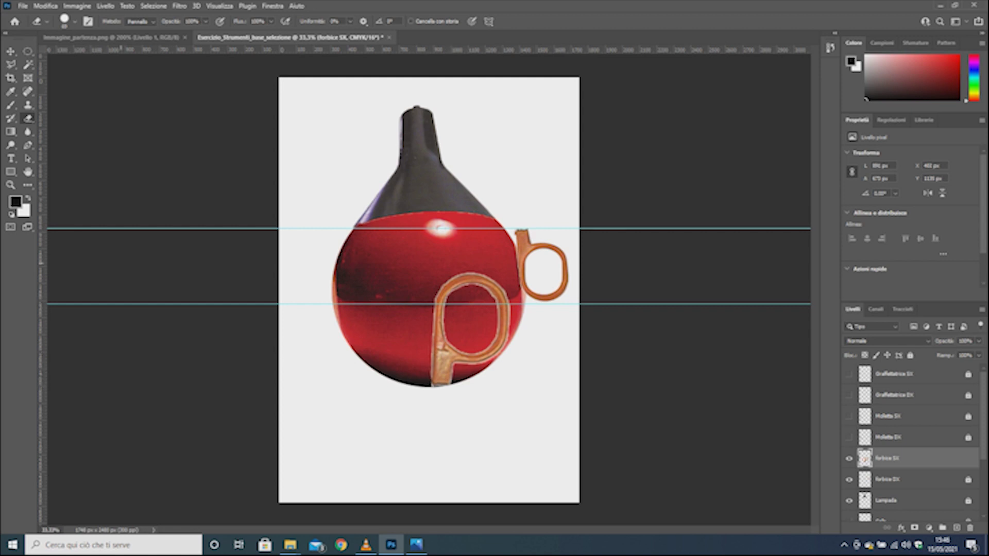
Step: Rotate the forbice SX handle about 180°, shrink it, and align it between the guides on the left
key(ctrl+t)
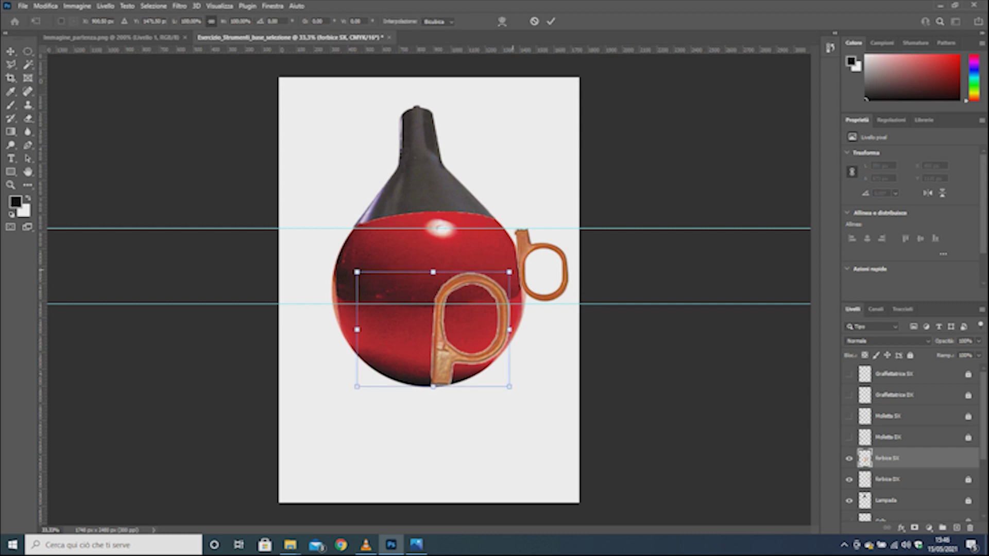
mouse_move(522, 268)
mouse_down()
mouse_move(336, 375)
mouse_move(345, 384)
mouse_up()
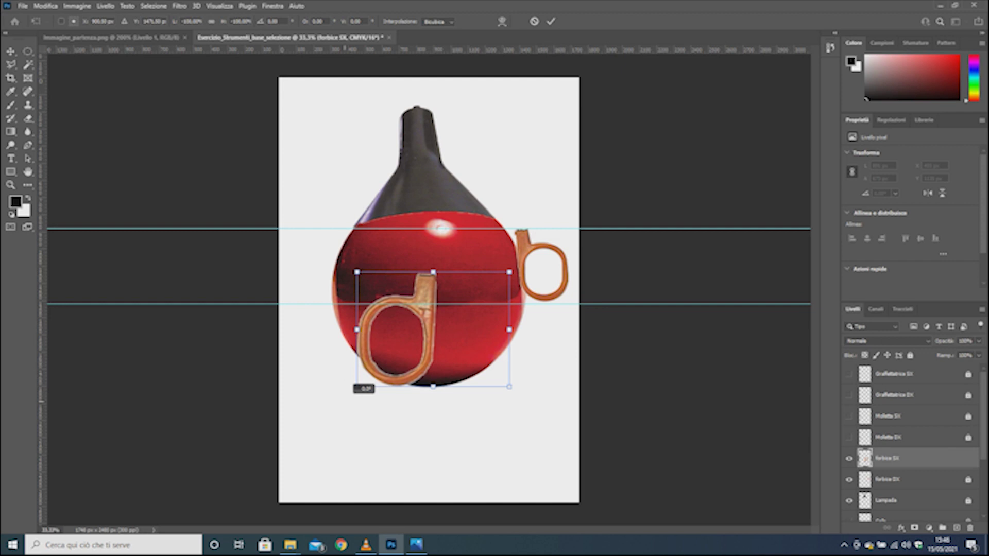
drag(414, 335, 329, 292)
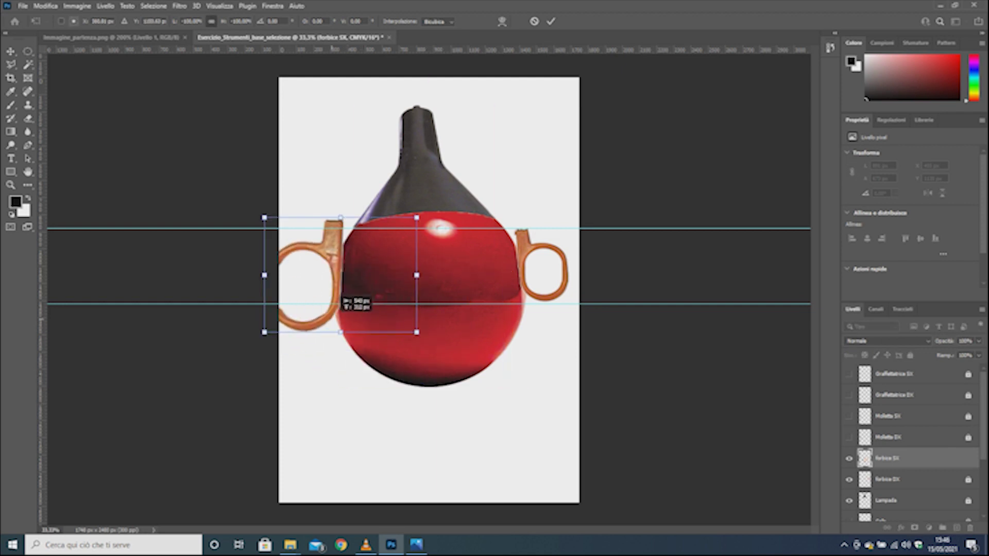
drag(424, 342, 371, 304)
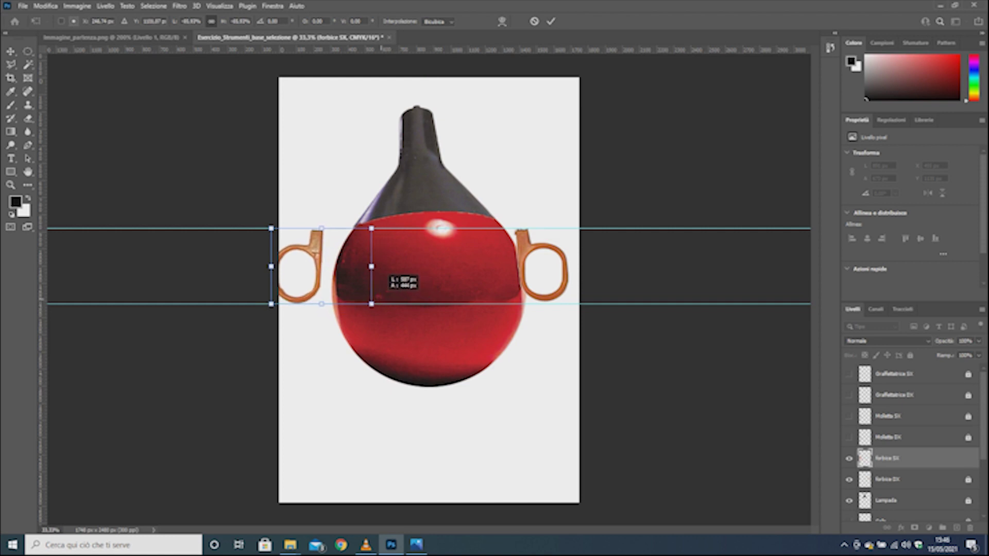
drag(318, 265, 335, 265)
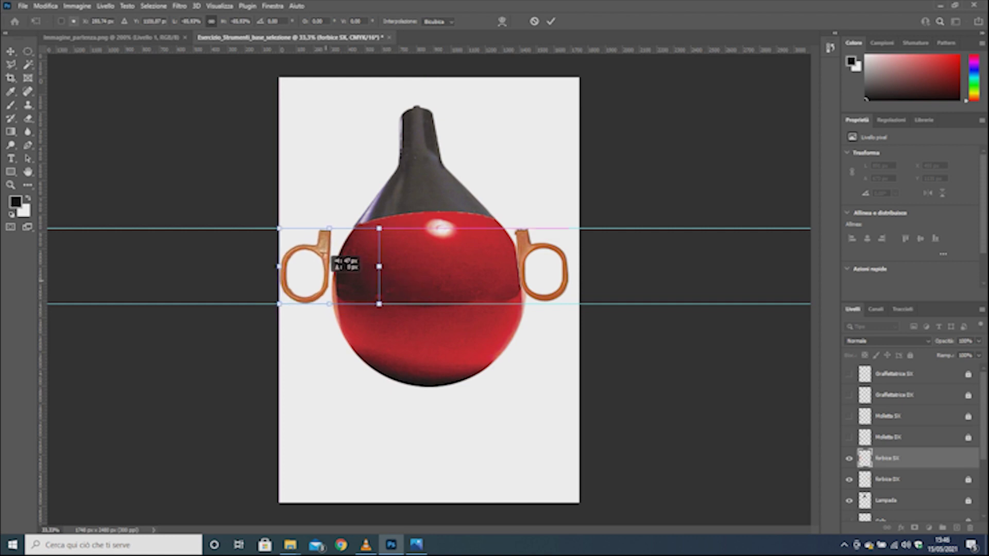
key(Return)
key(e)
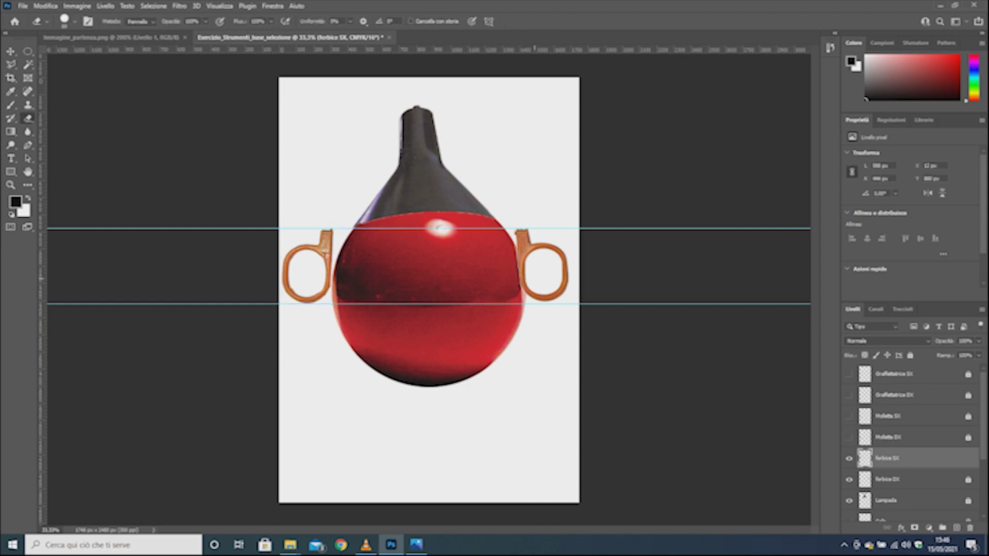
Step: Nudge the left ear right, compare with the reference, and enlarge it slightly
key(v)
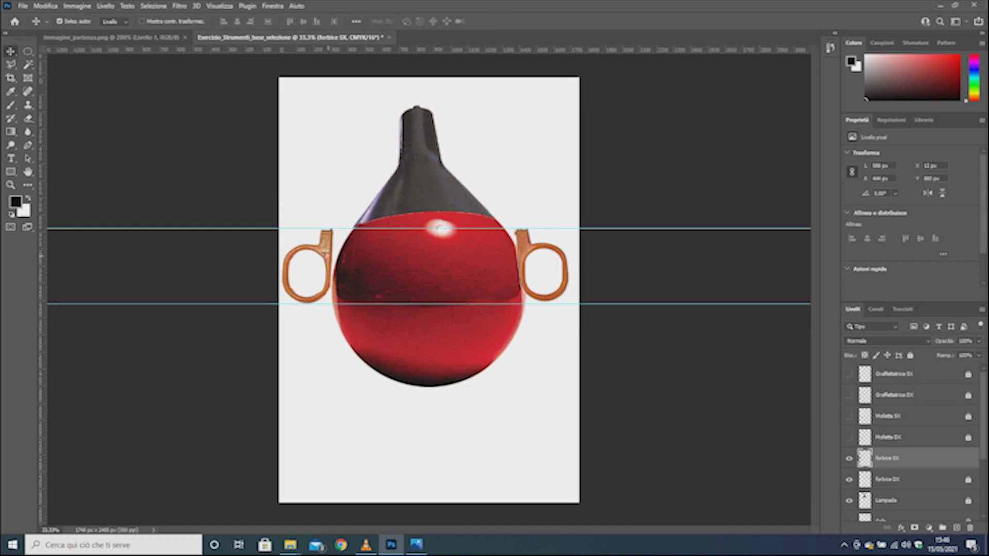
drag(328, 256, 333, 257)
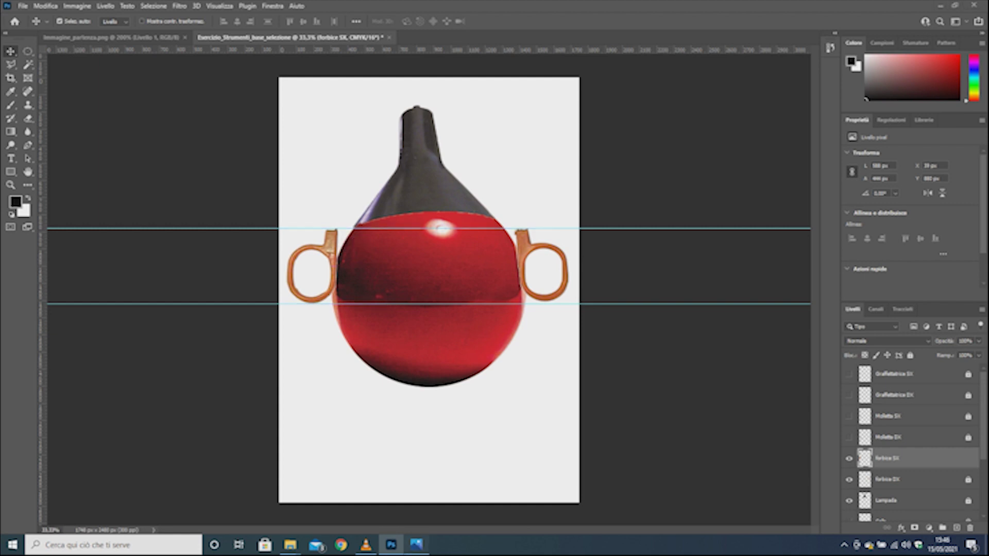
click(416, 545)
click(416, 545)
key(ctrl)
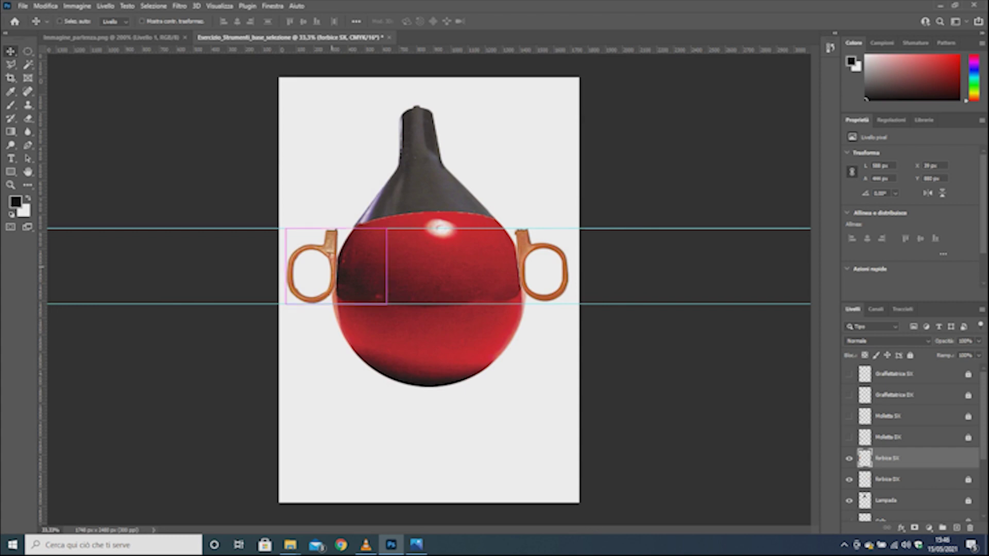
key(ctrl+t)
drag(337, 304, 337, 327)
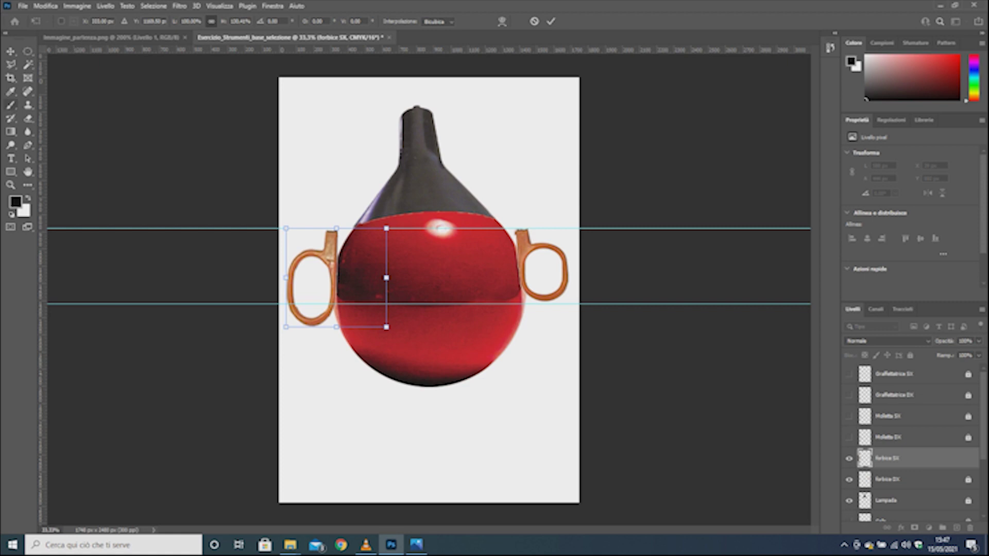
Step: Commit the left ear's resize, lower the bottom guide to its base, and lock forbice SX
key(Return)
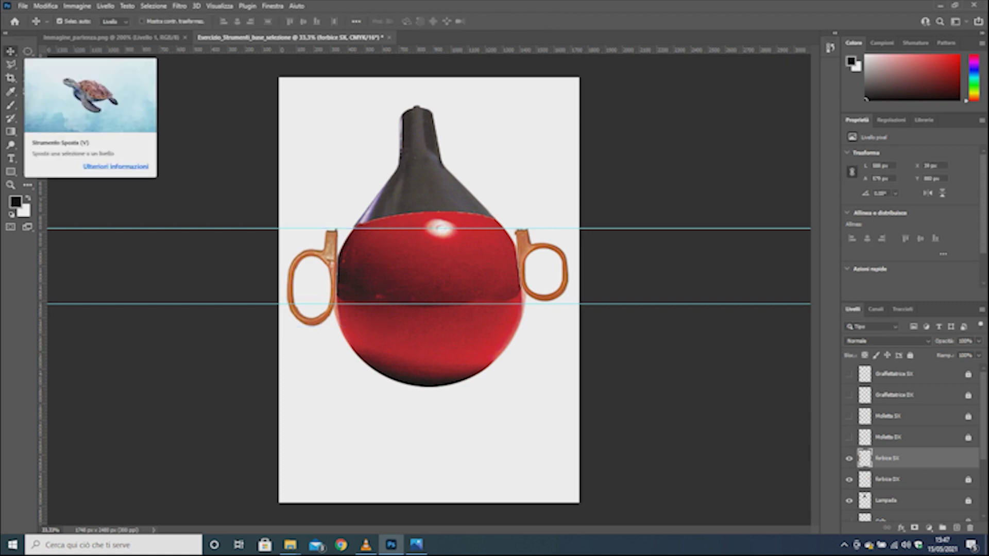
click(122, 304)
click(121, 309)
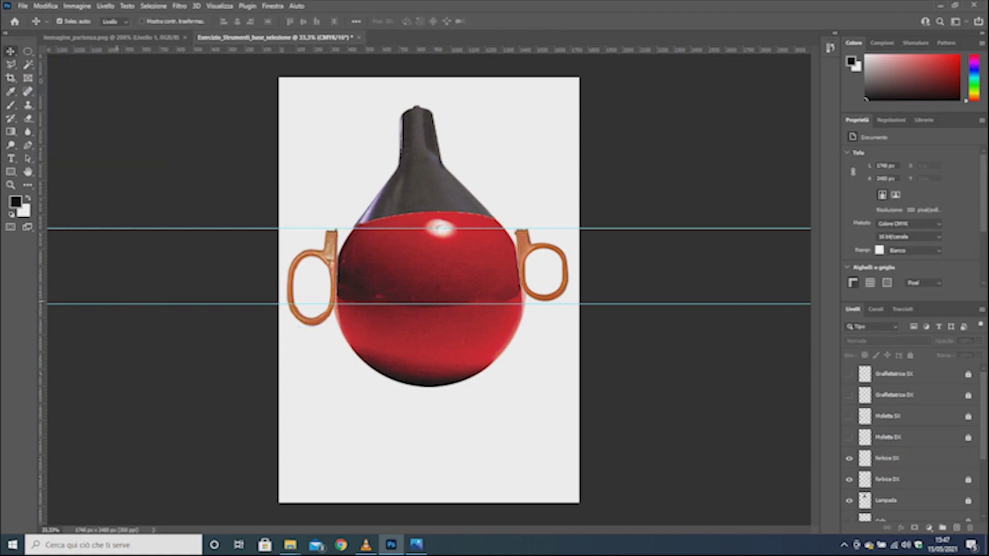
drag(124, 305, 123, 325)
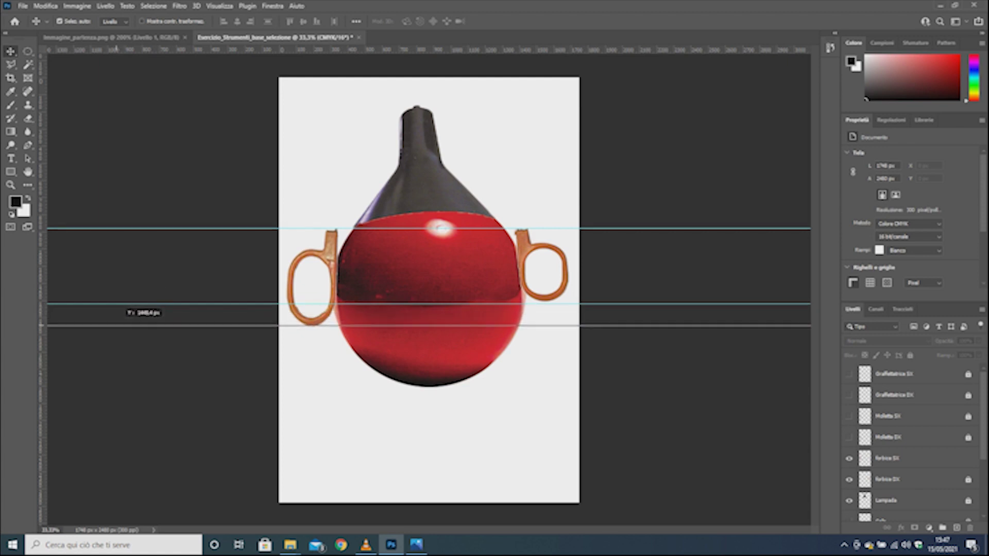
drag(123, 325, 124, 326)
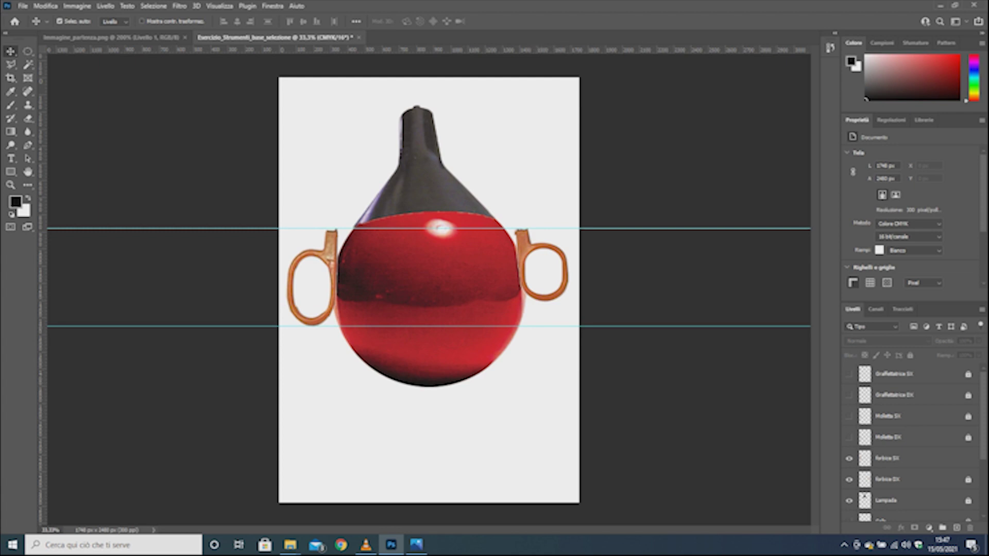
click(887, 458)
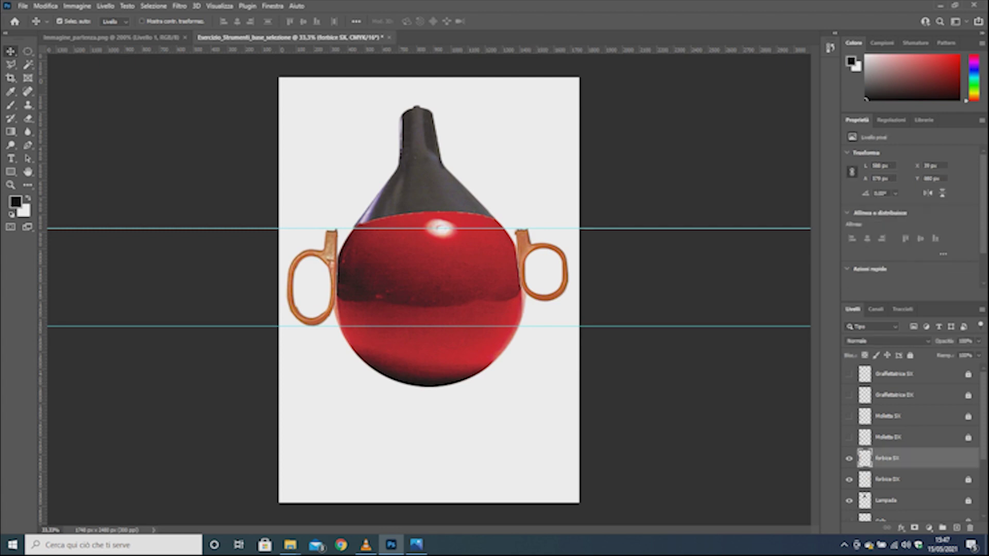
click(910, 354)
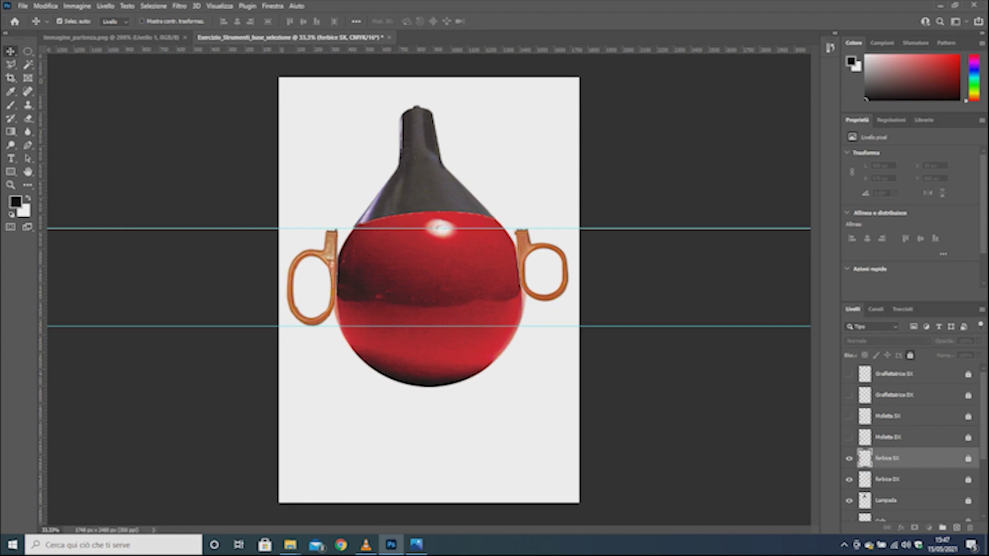
Step: Stretch the forbice DX ear down to the lower guide, lock it, and view the reference
click(887, 479)
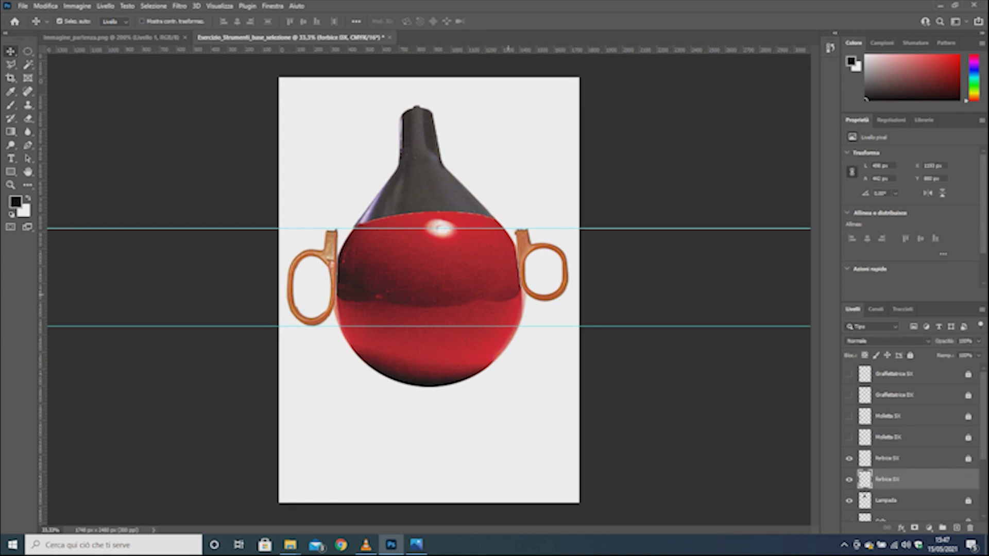
drag(526, 268, 525, 269)
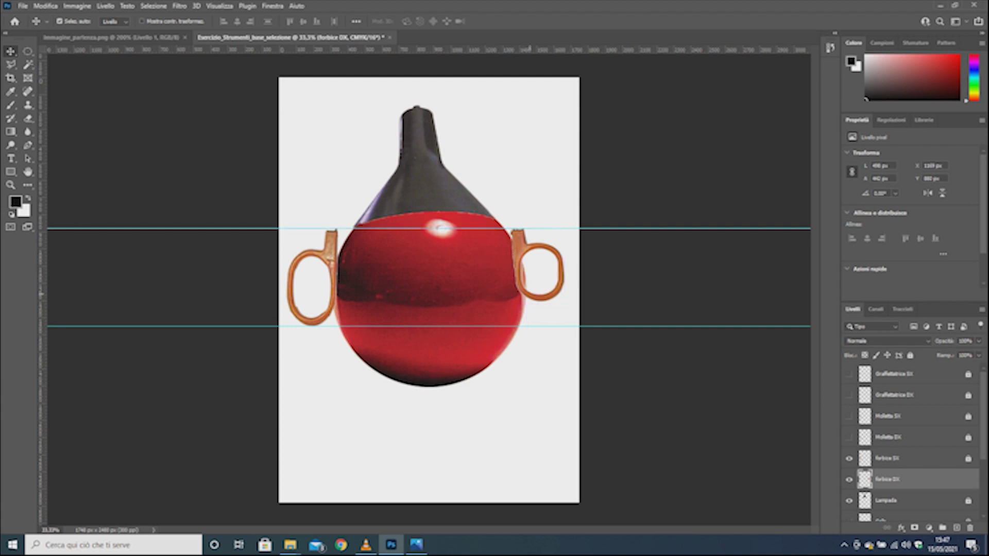
key(ctrl+t)
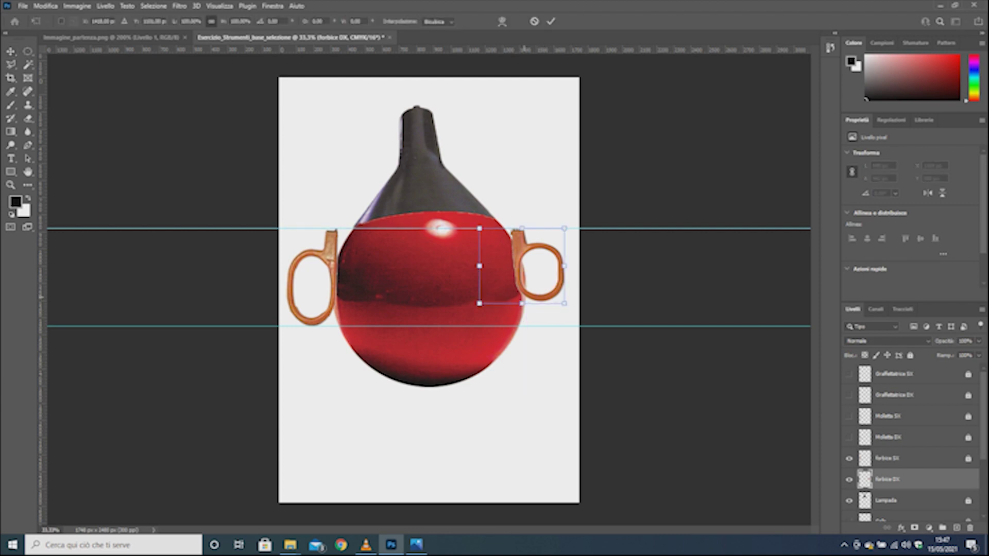
drag(521, 303, 522, 327)
key(Return)
click(909, 355)
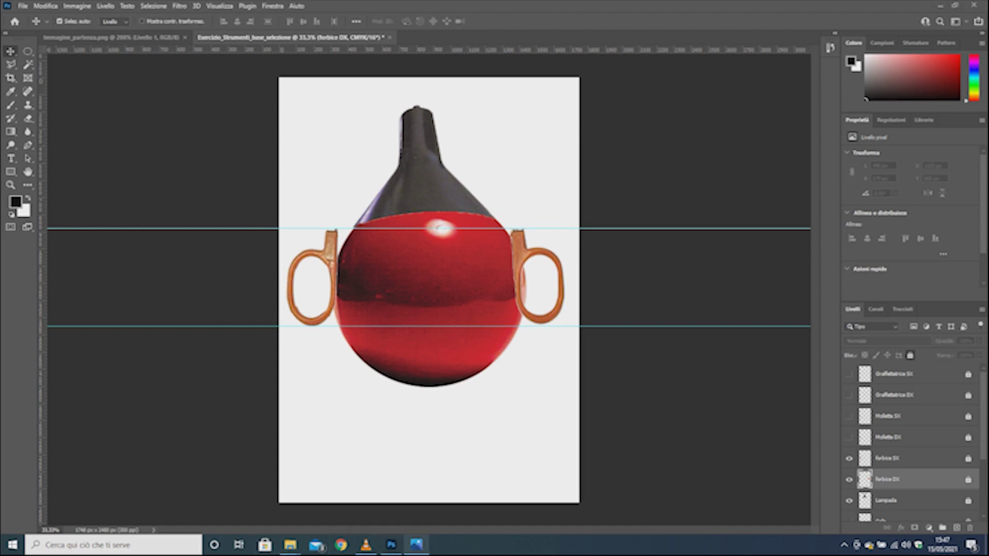
click(416, 545)
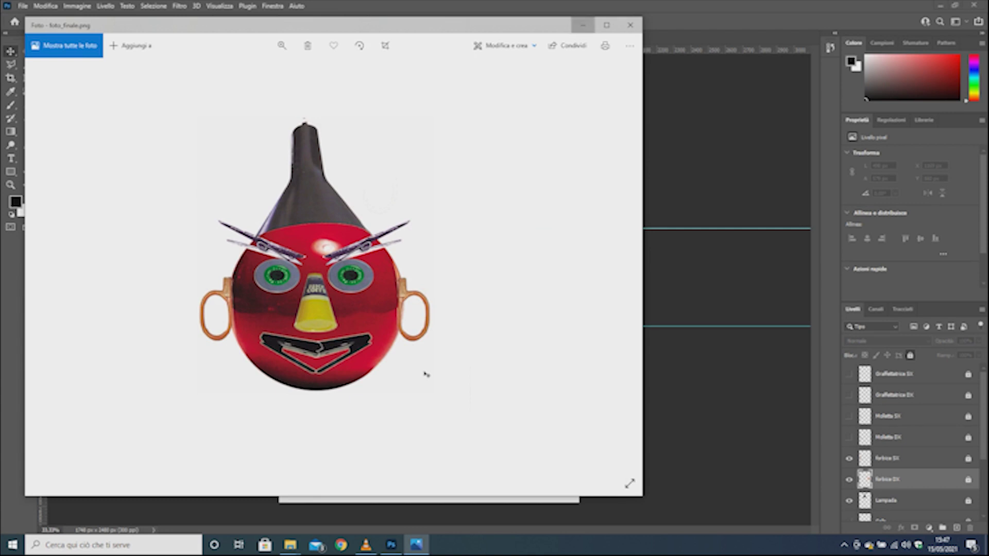
Step: Leave the foto_finale.png reference preview and return to Photoshop
key(alt+Tab)
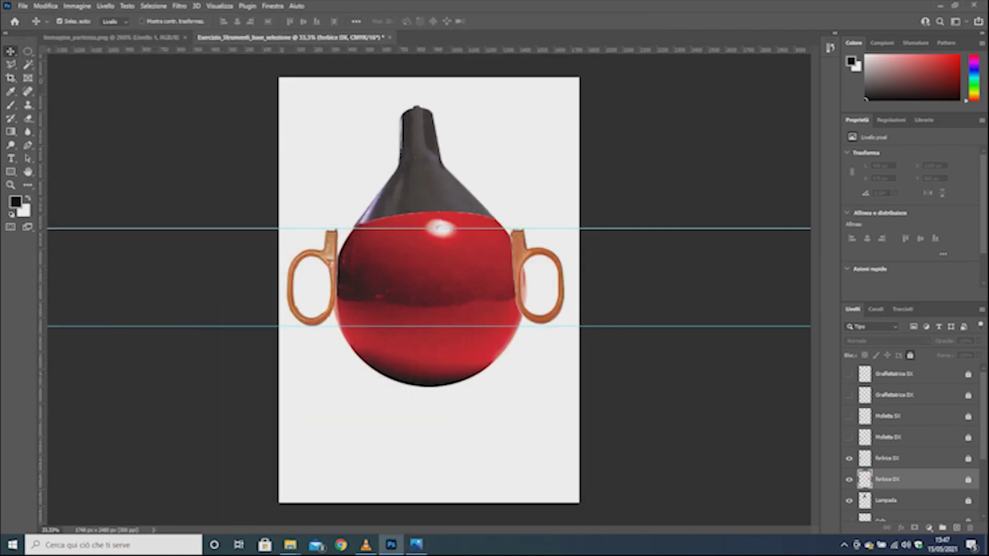
Step: Show, select and unlock the Graffettatrice DX stapler layer
click(848, 395)
click(400, 310)
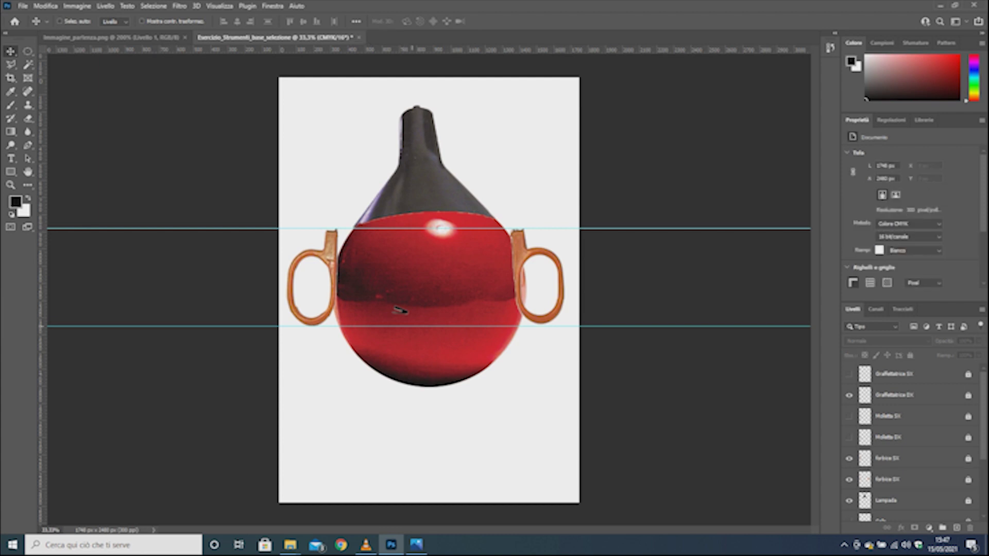
click(400, 309)
key(ctrl+slash)
Step: Enlarge, slightly tilt and place the stapler on the ball's lower half, then lock its layer
key(ctrl+t)
drag(411, 315, 443, 332)
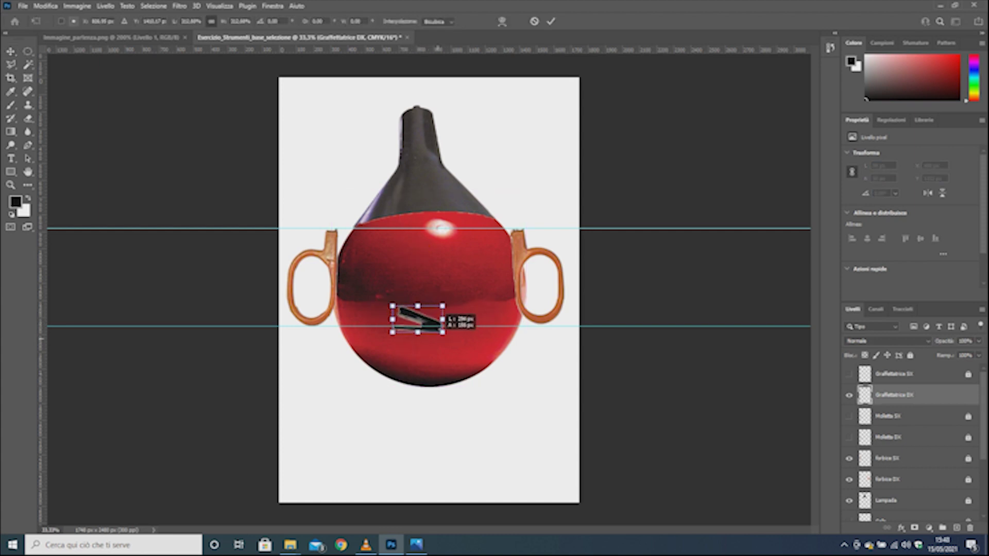
drag(459, 299, 453, 288)
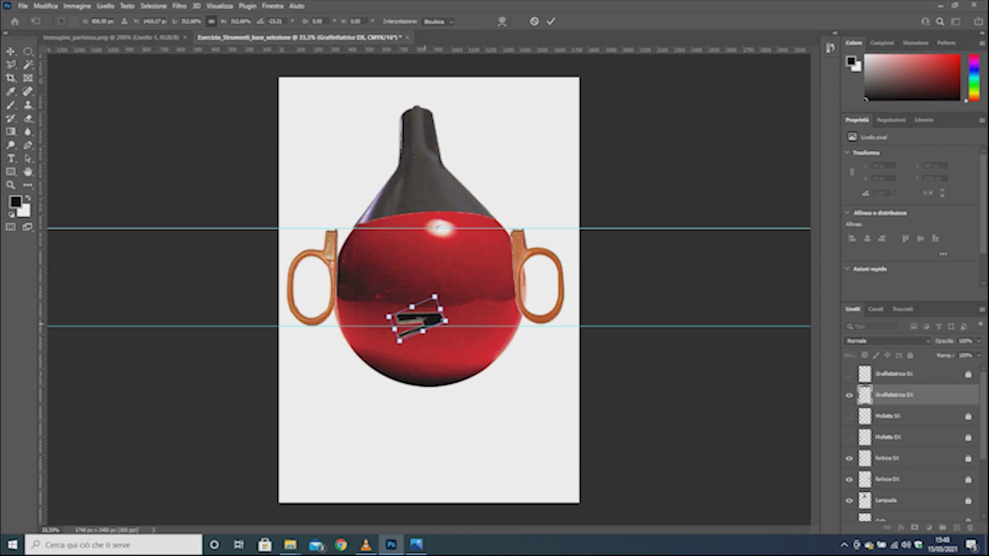
drag(419, 320, 455, 351)
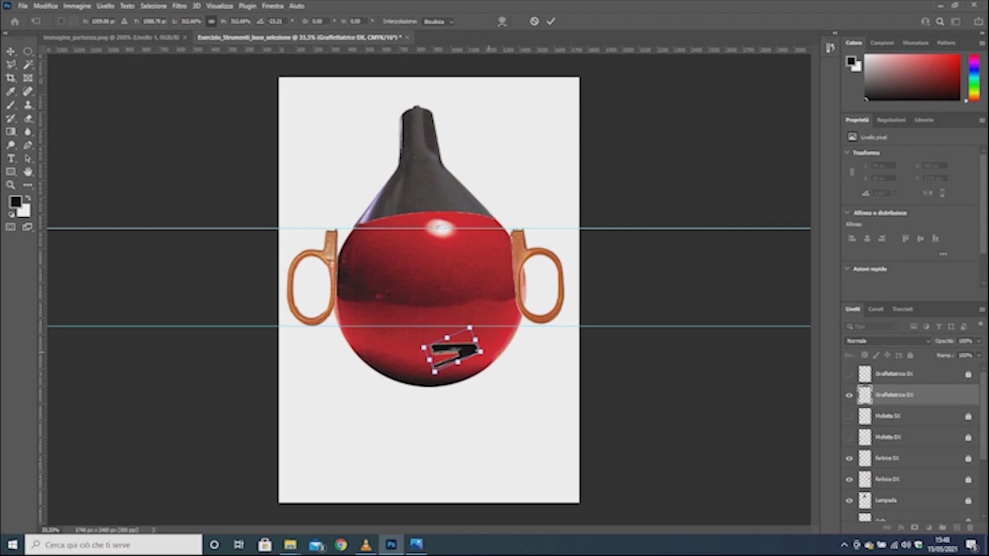
drag(487, 335, 474, 337)
key(Return)
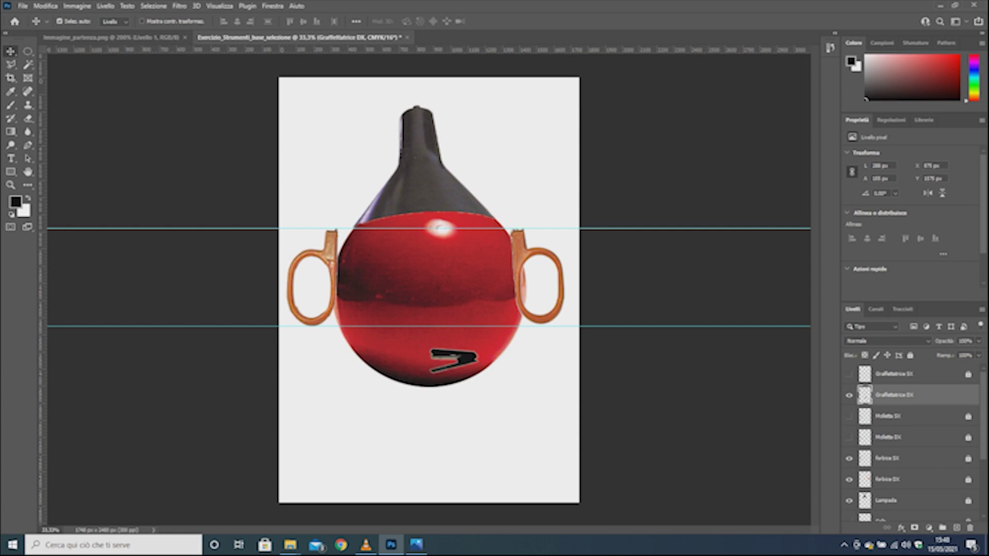
click(910, 356)
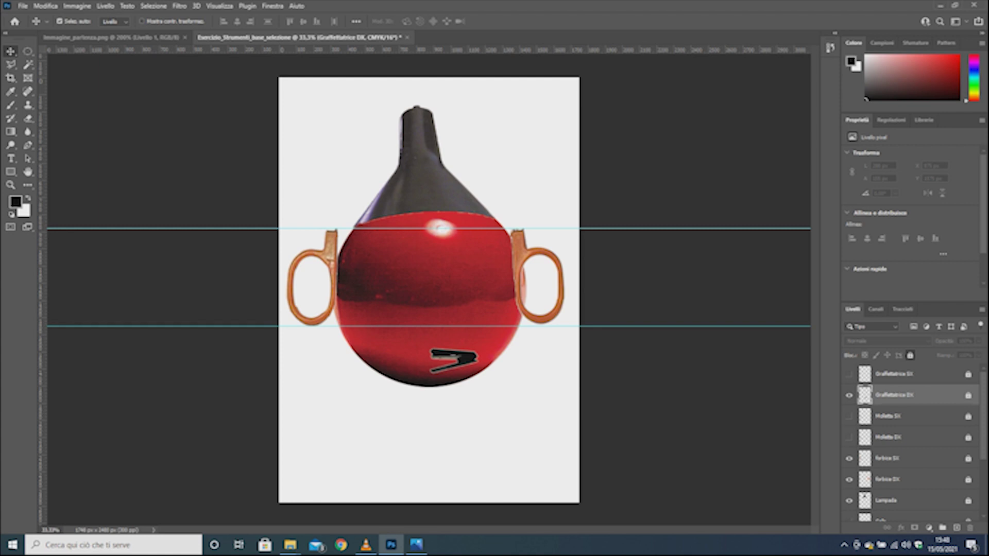
click(896, 374)
Step: Unlock and show Graffettatrice SX, then enlarge it and place it against the first stapler
click(909, 355)
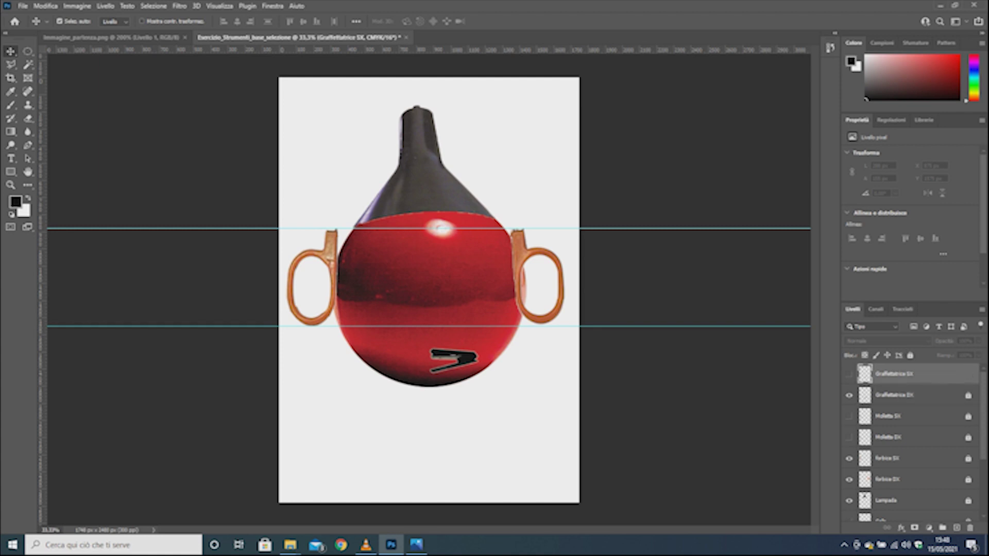
click(849, 374)
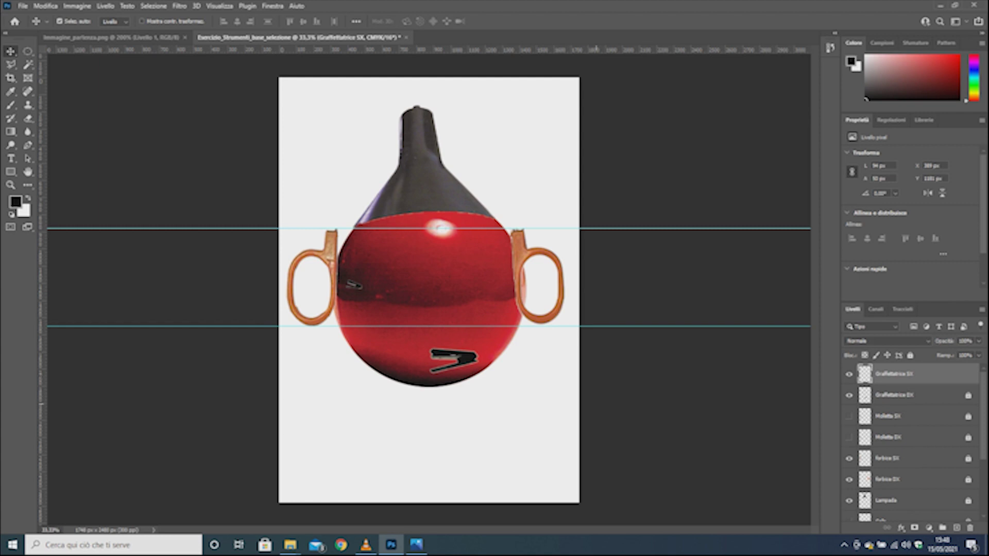
drag(353, 284, 354, 285)
key(ctrl+t)
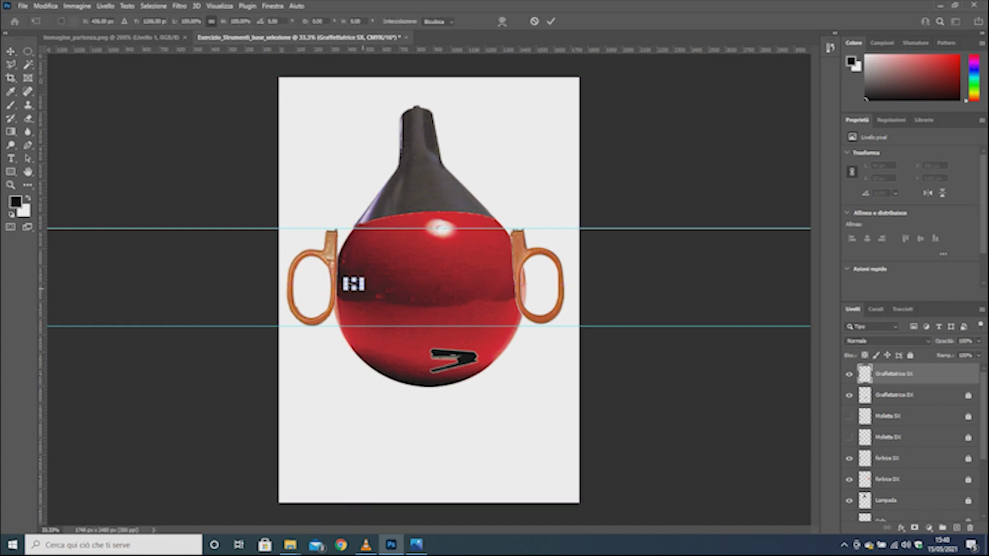
mouse_move(366, 290)
mouse_down()
mouse_move(448, 348)
mouse_move(477, 346)
mouse_move(488, 324)
mouse_move(468, 355)
mouse_up()
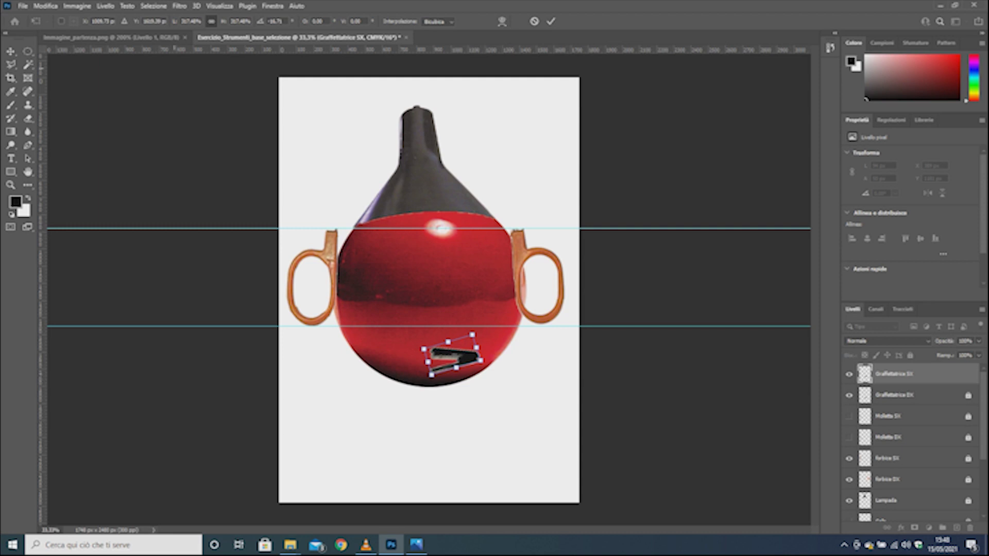
key(alt+i)
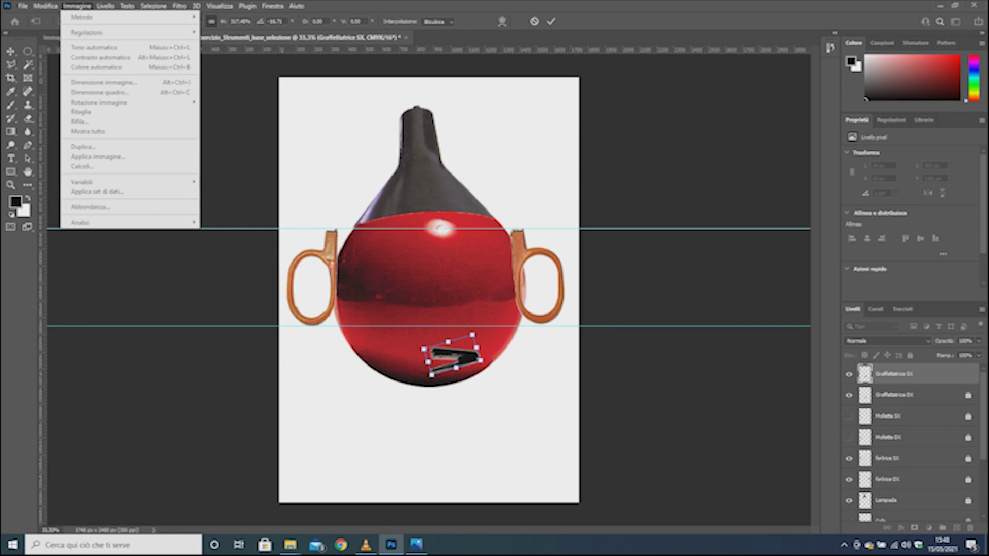
key(Escape)
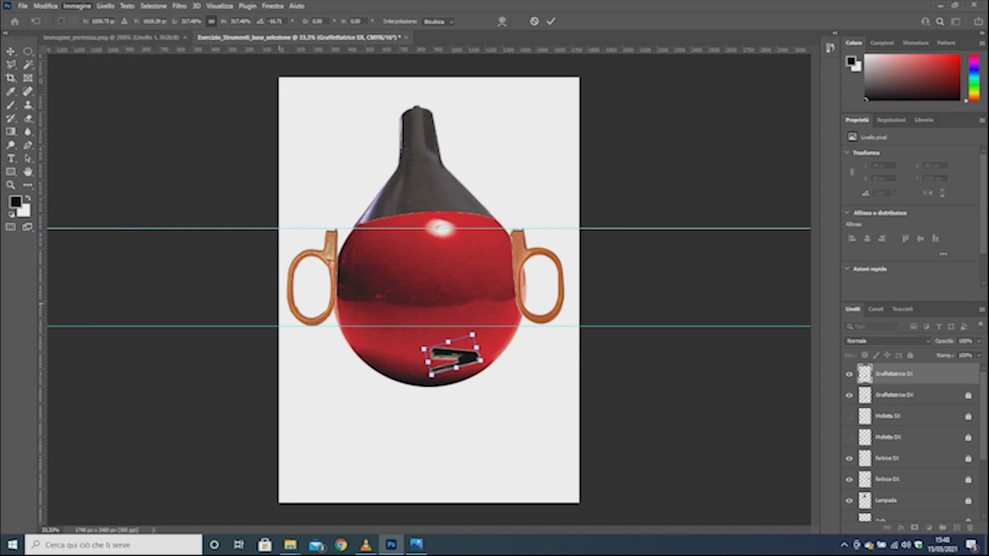
key(Return)
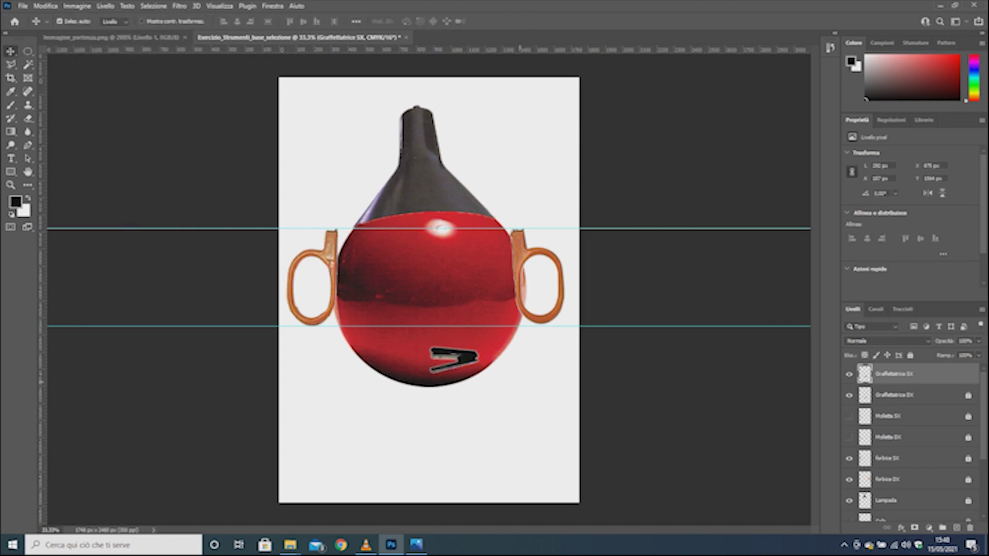
Step: Flip the second stapler to mirror the first, nudge it slightly left and lock its layer
key(alt+i)
key(Down)
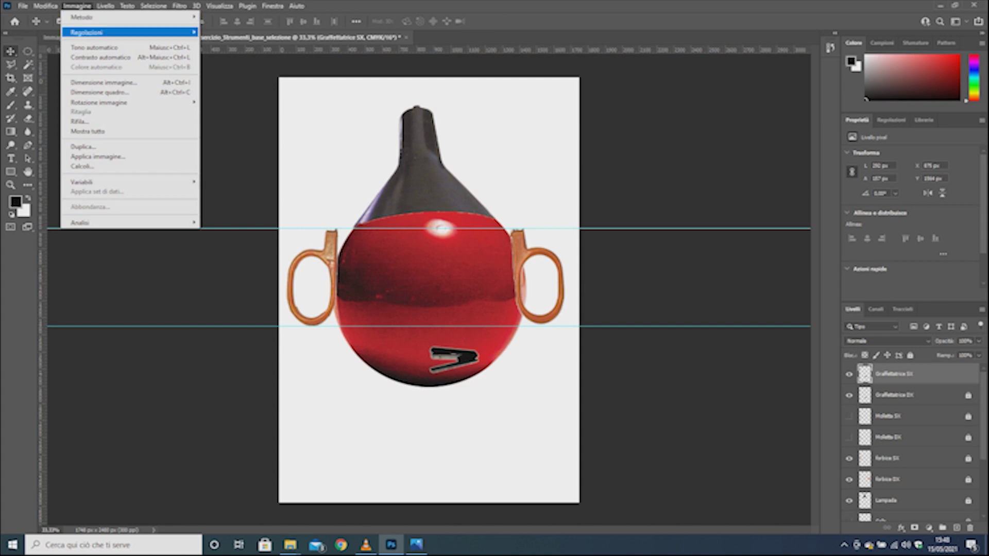
key(Right)
key(Up)
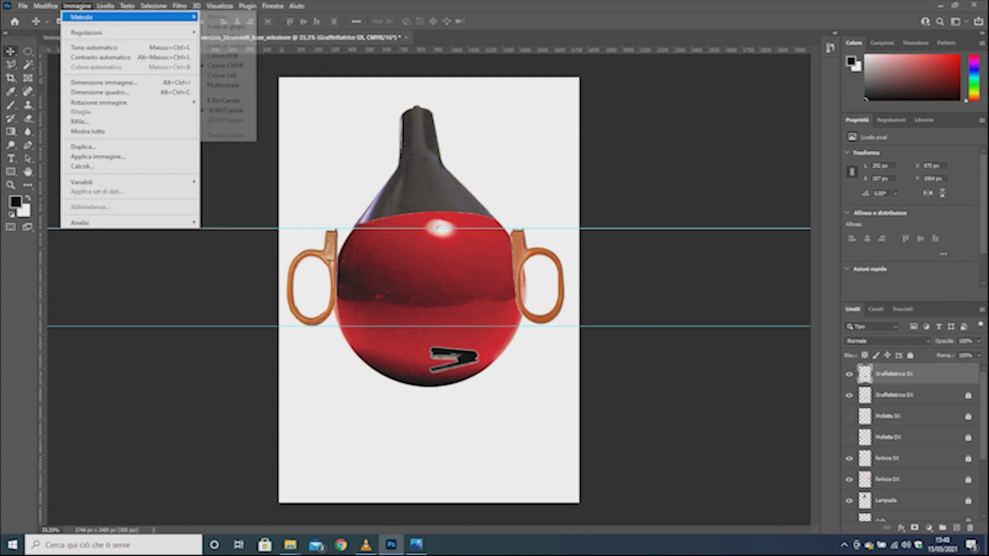
key(Escape)
key(alt+m)
key(Down)
key(Down)
key(Right)
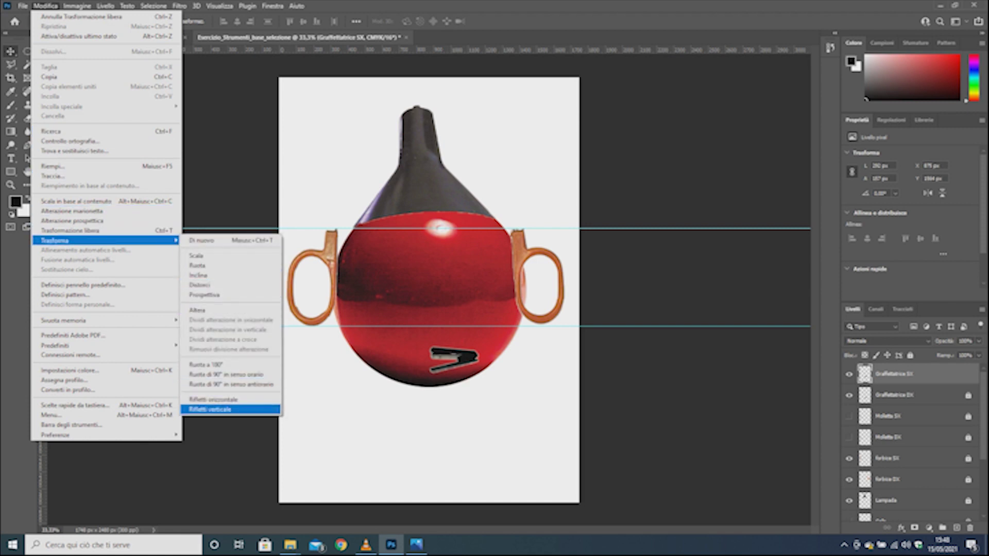
key(Return)
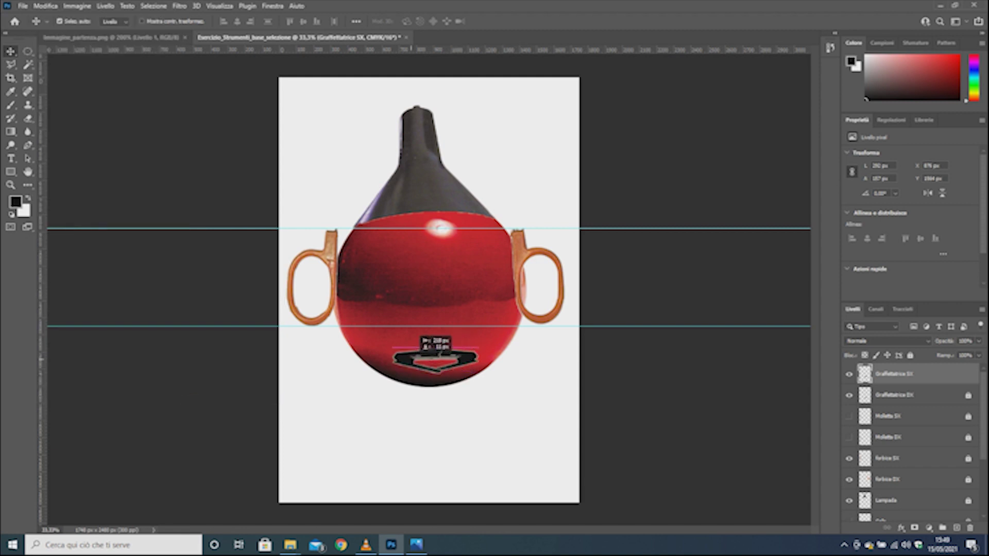
drag(447, 356, 438, 358)
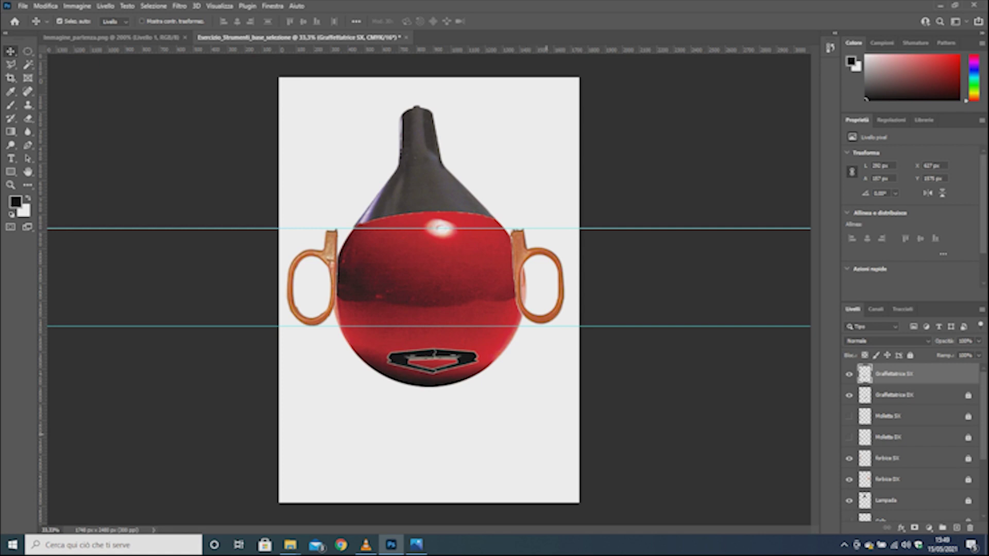
click(909, 355)
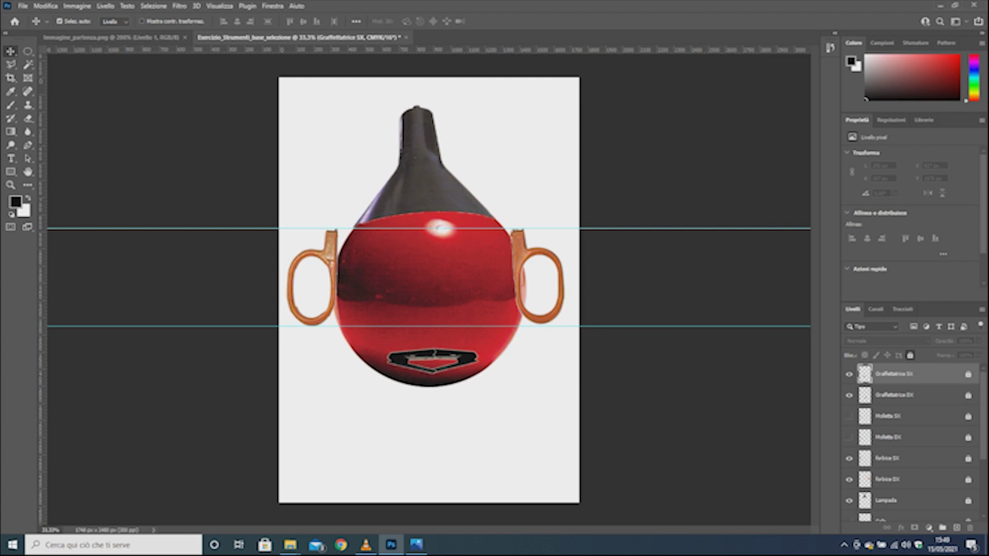
Step: Make the Gomma DX eraser layer visible
scroll(911, 443, down, 5)
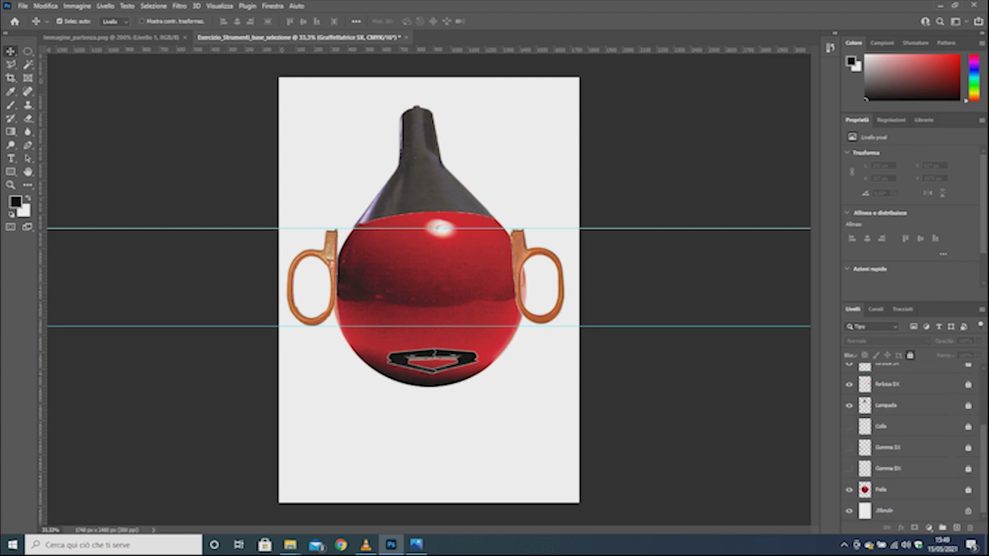
click(849, 468)
key(ctrl)
Step: Move the Gomma DX eraser up onto the ball's upper left as an eye
click(379, 331)
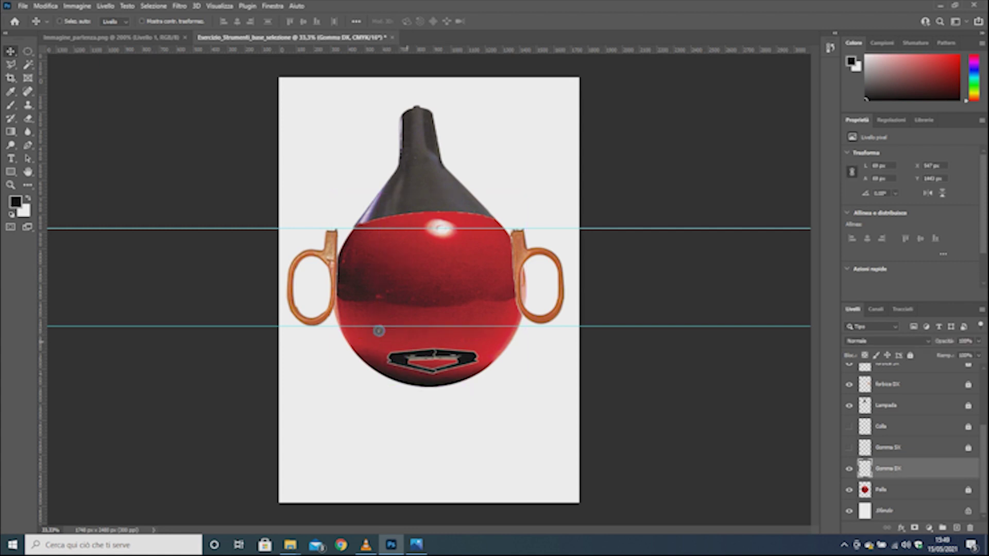
key(ctrl+t)
mouse_move(387, 323)
mouse_down()
mouse_move(404, 305)
mouse_move(377, 262)
mouse_move(386, 263)
mouse_up()
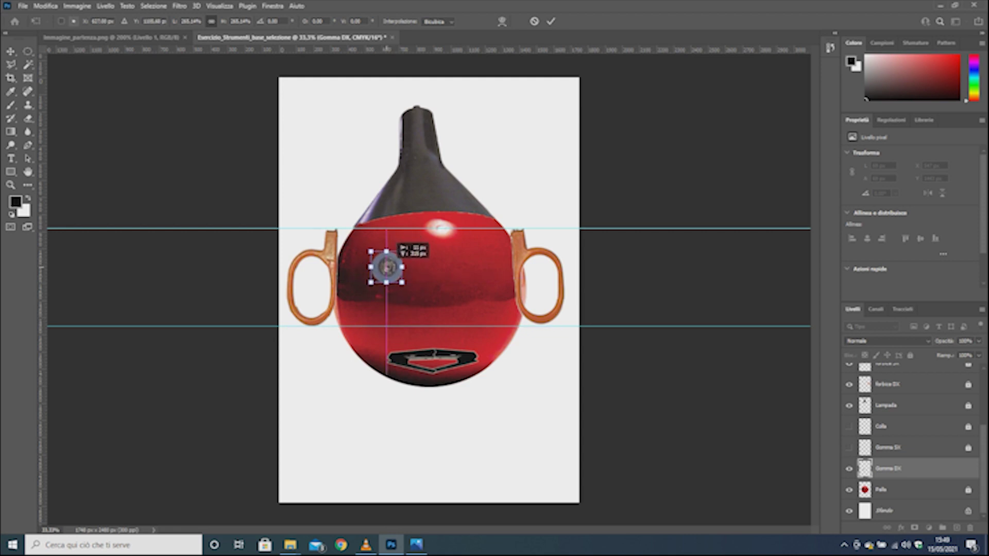
drag(386, 261, 386, 261)
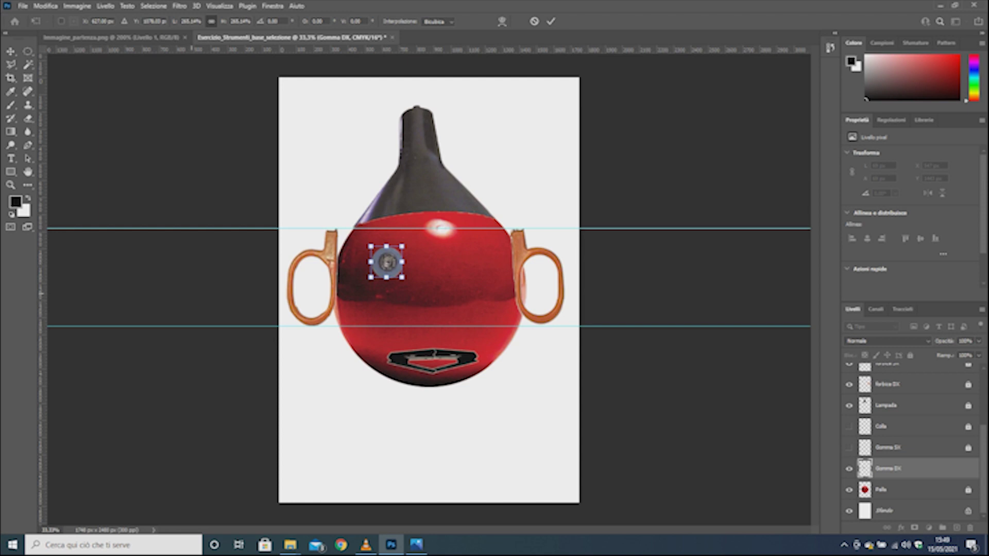
key(Return)
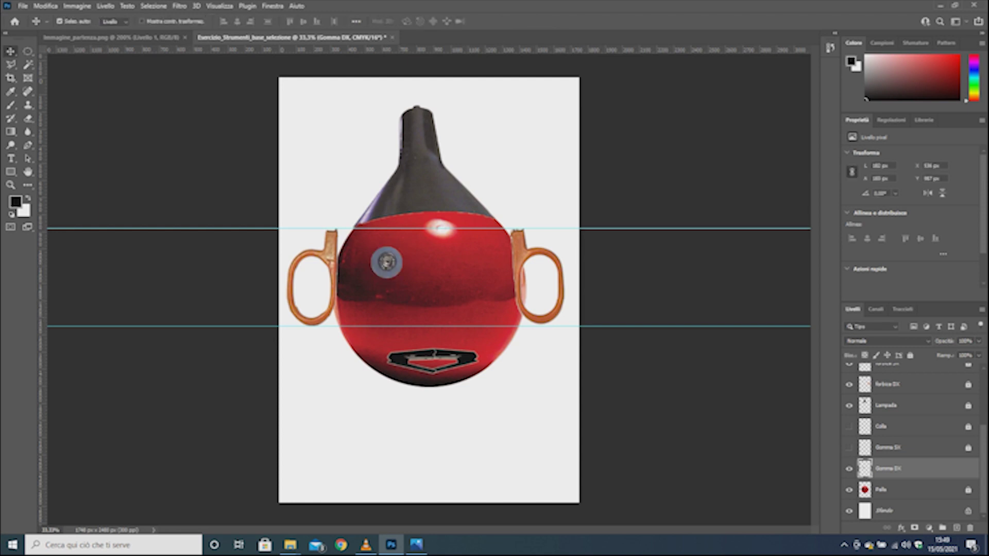
Step: Zoom in twice on the left eye to 100%
click(10, 184)
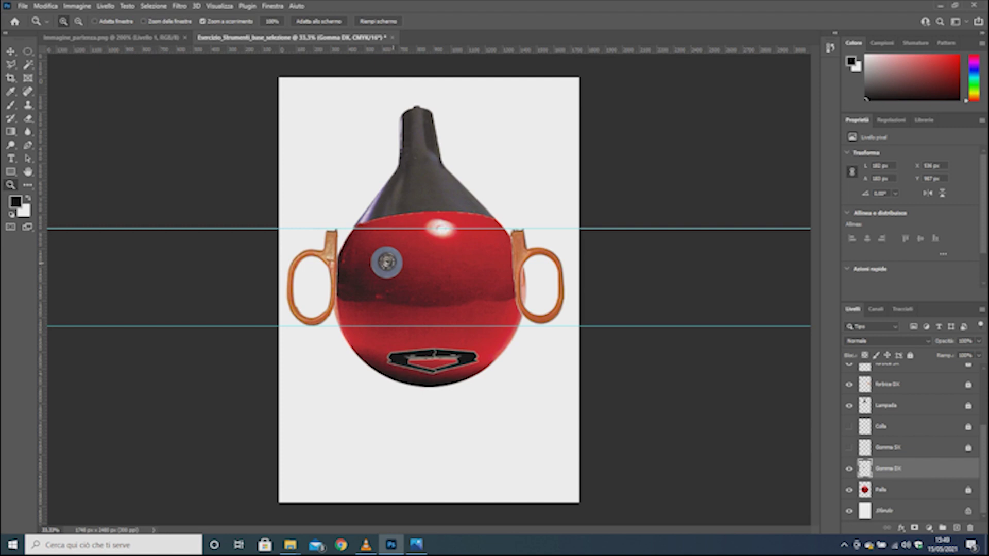
click(386, 262)
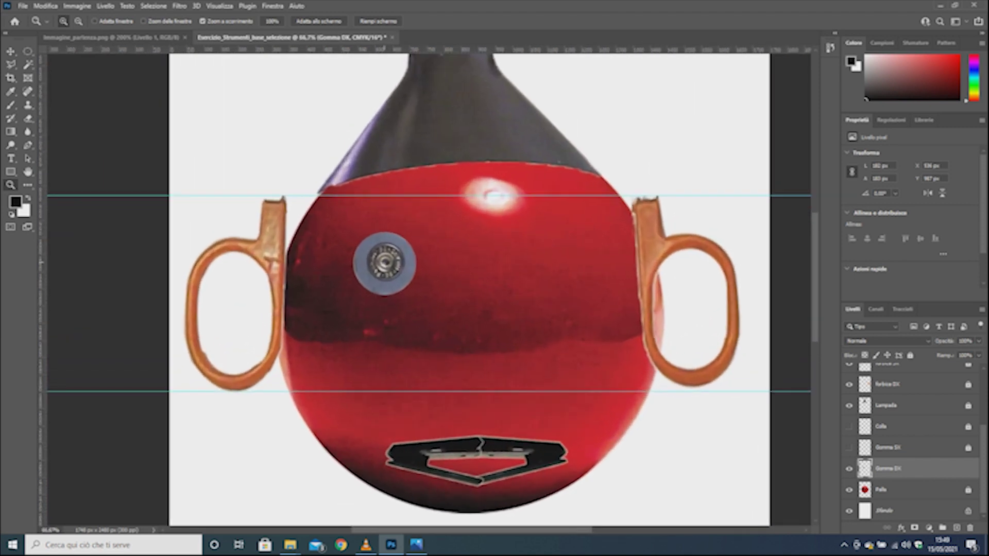
click(383, 263)
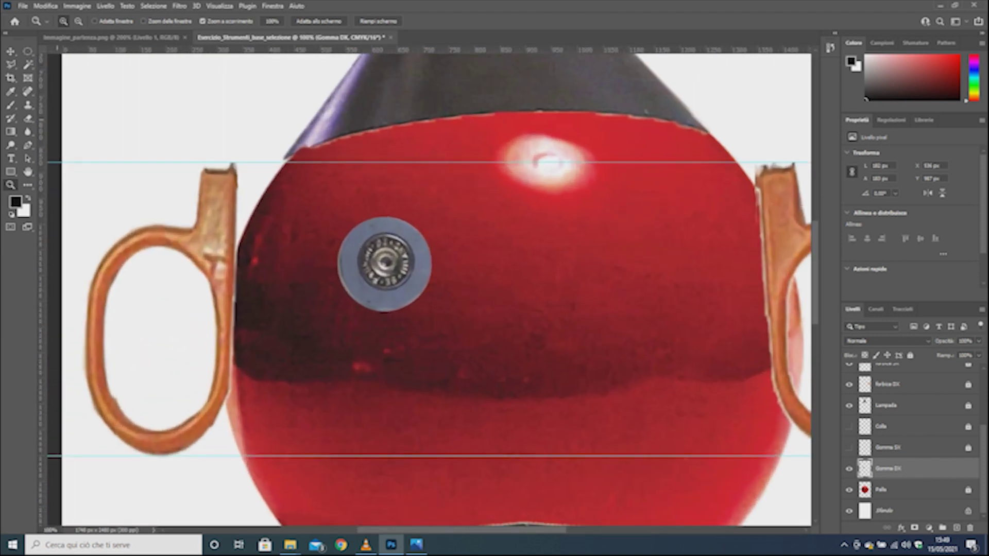
click(28, 51)
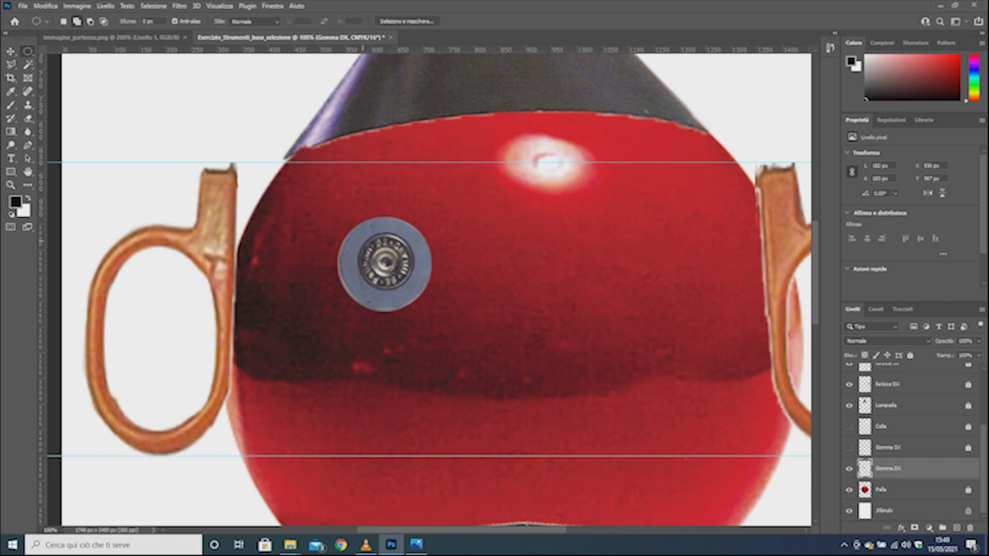
Step: Draw a circular selection of about 100 px around the left eye's metal centre
drag(360, 236, 409, 285)
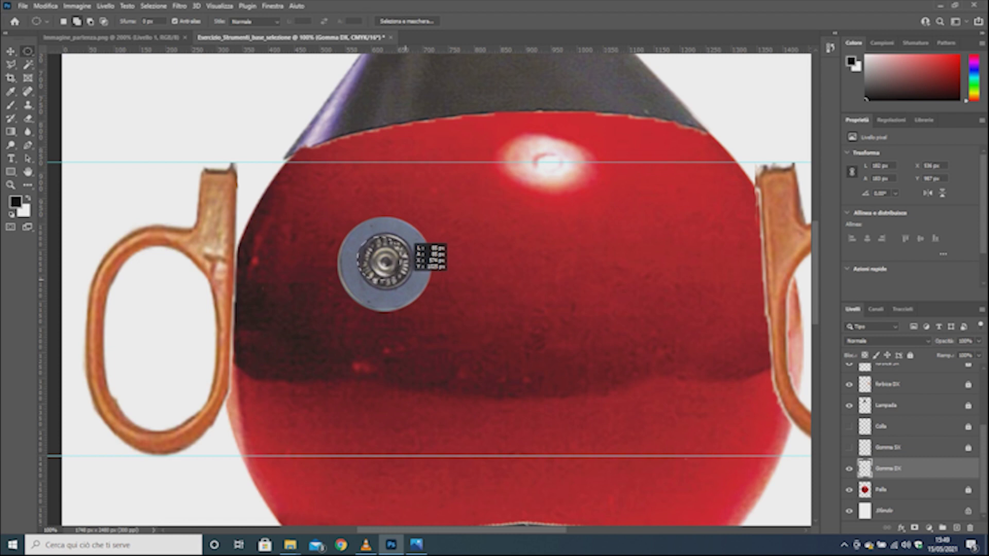
mouse_move(412, 264)
mouse_down()
mouse_move(422, 268)
mouse_move(430, 248)
mouse_move(436, 267)
mouse_move(428, 267)
mouse_up()
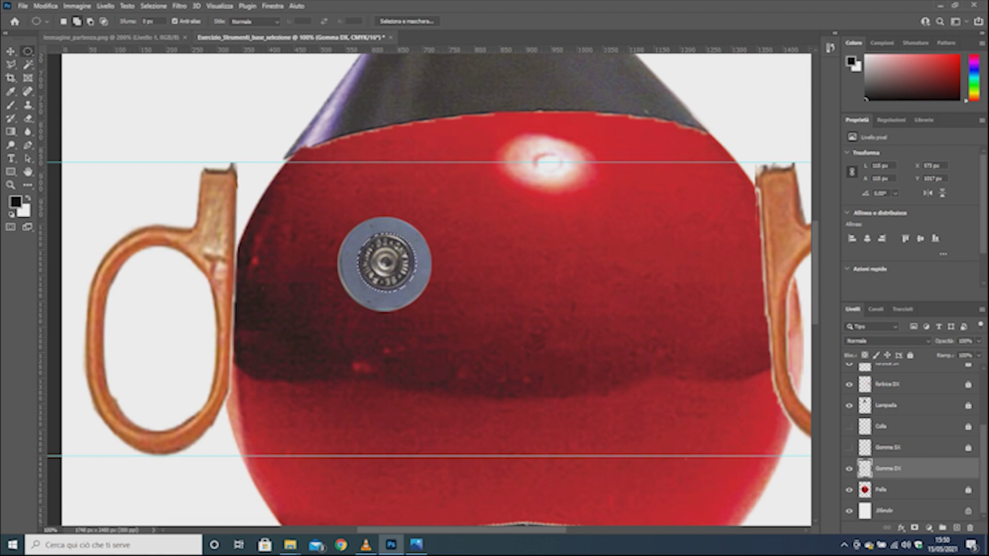
Step: Apply Hue/Saturation to the eye centre: Hue +108, Saturation +100, Lightness +10
click(77, 5)
mouse_move(82, 17)
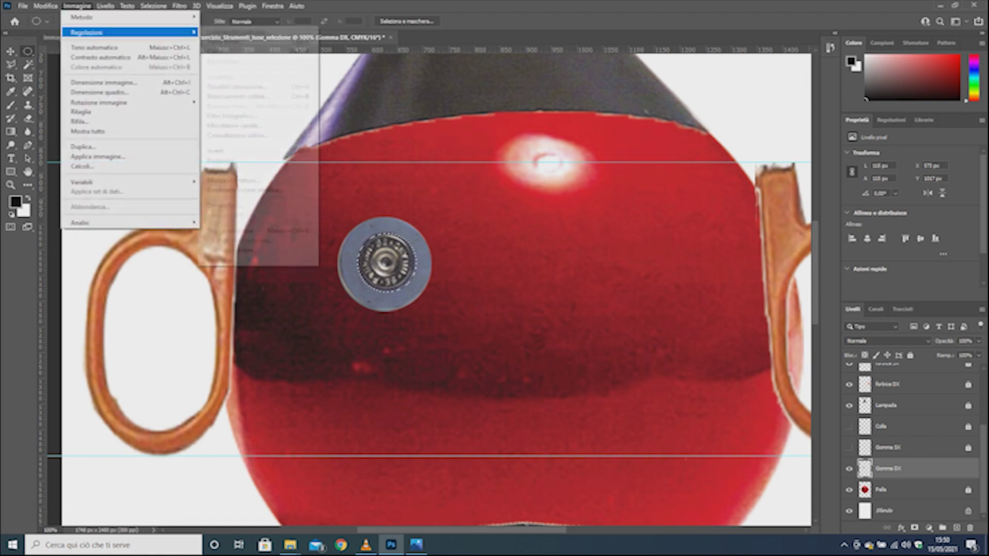
click(237, 86)
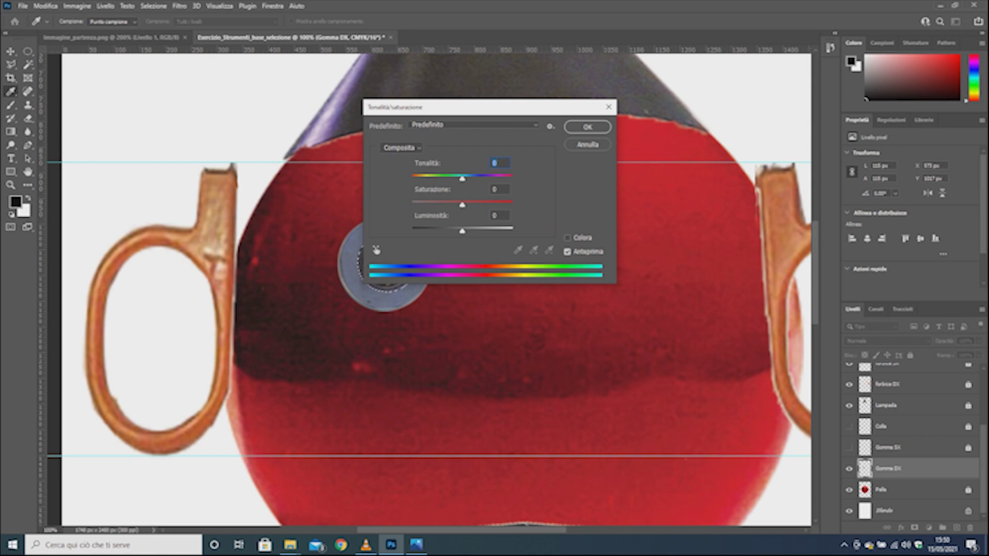
text(108)
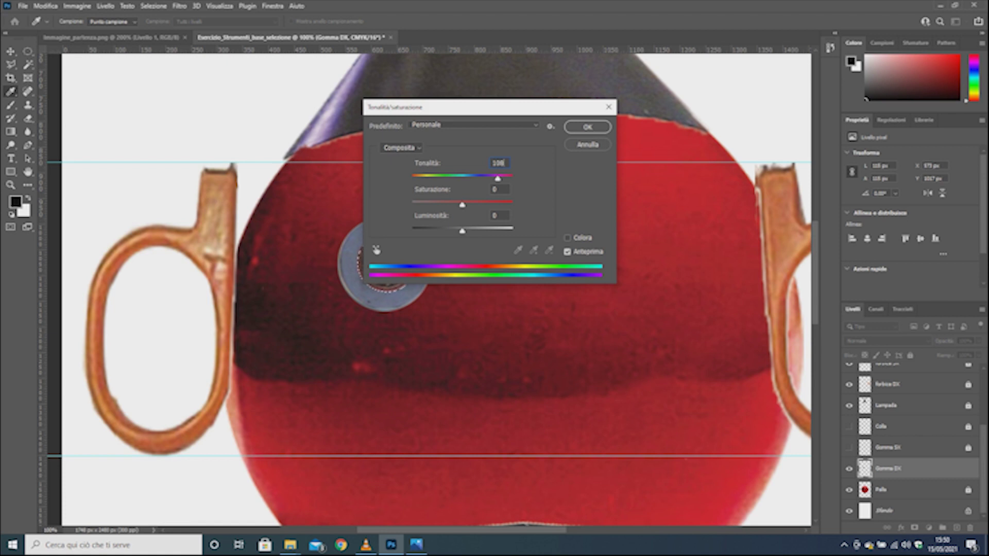
key(Tab)
text(100)
key(Tab)
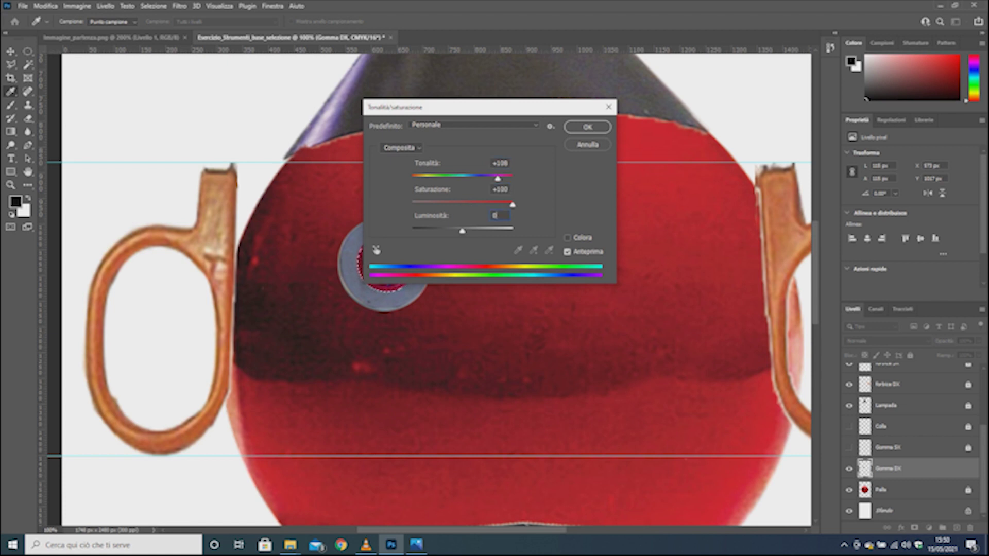
text(+10)
key(Tab)
drag(438, 106, 568, 106)
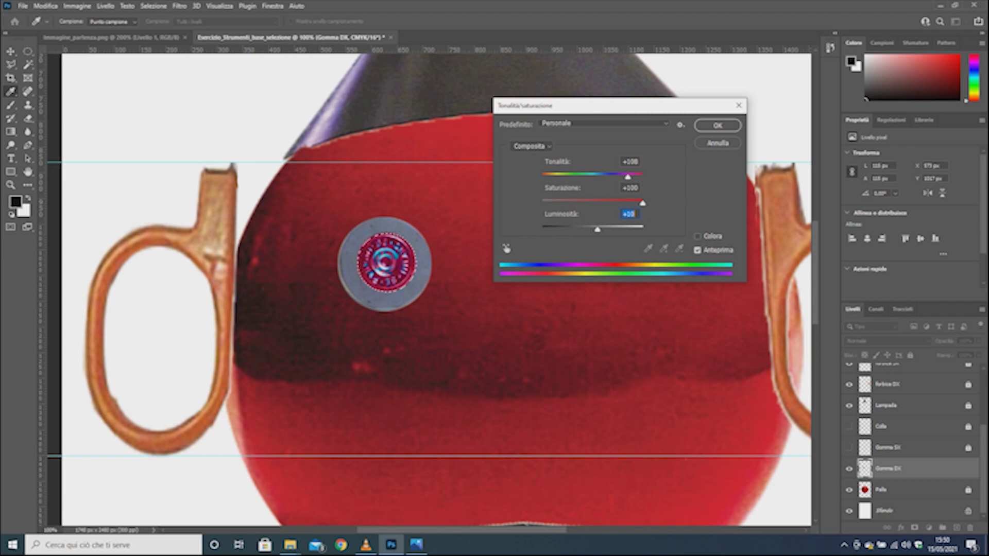
click(718, 126)
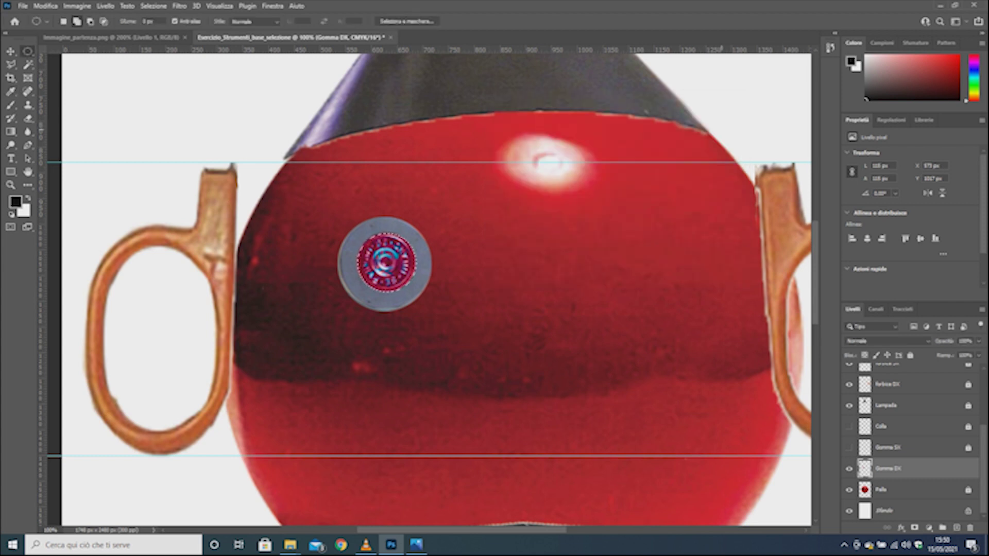
click(77, 6)
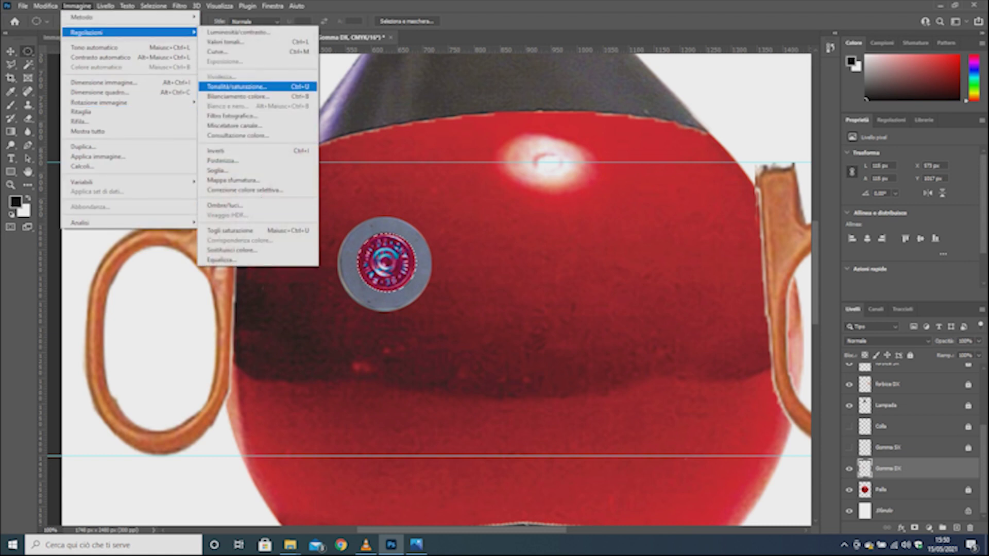
Step: Apply Hue/Saturation again (Hue +108, Saturation +100, Lightness +10) to turn the centre golden yellow
click(237, 87)
text(-33)
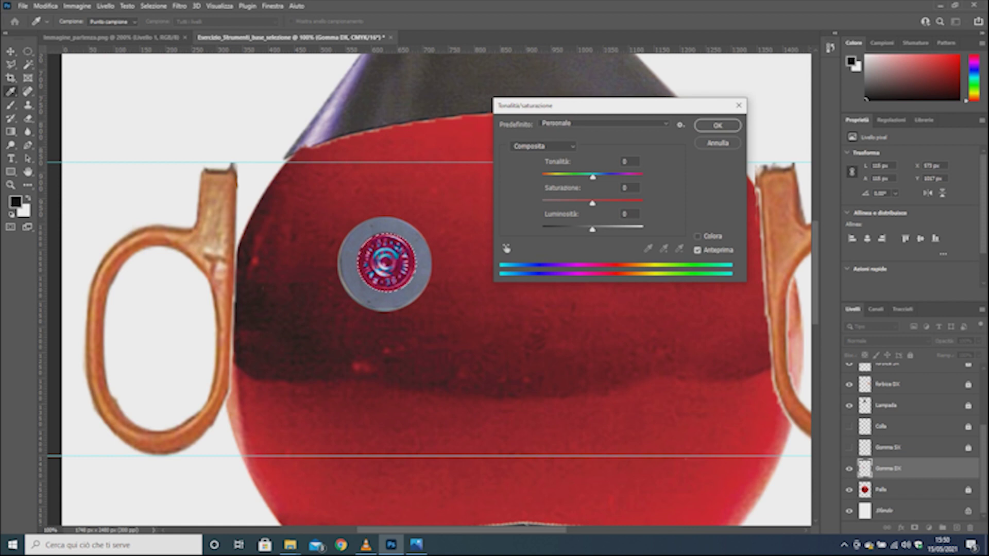
scroll(628, 161, up, 18)
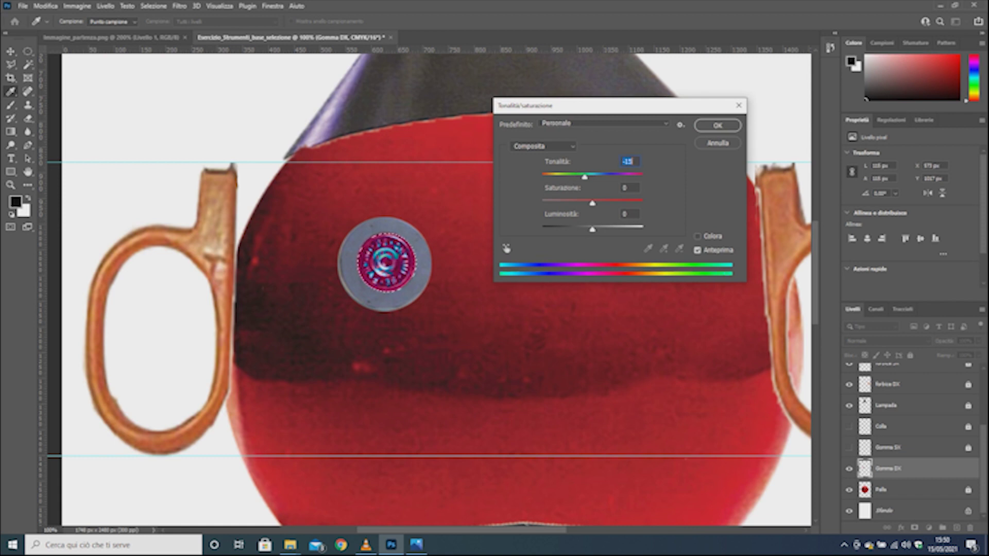
text(0)
text(108)
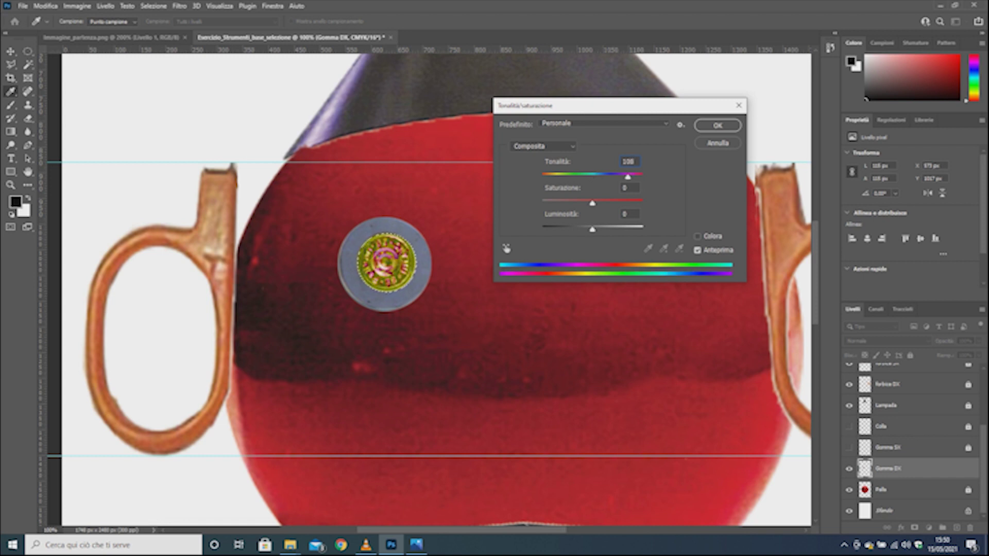
key(Tab)
text(100)
key(Tab)
text(+10)
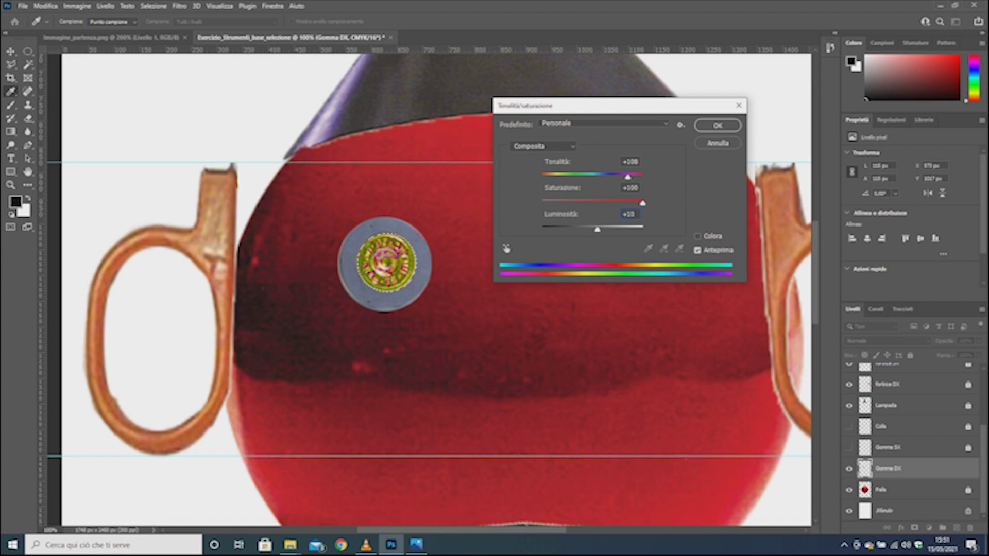
key(Return)
key(v)
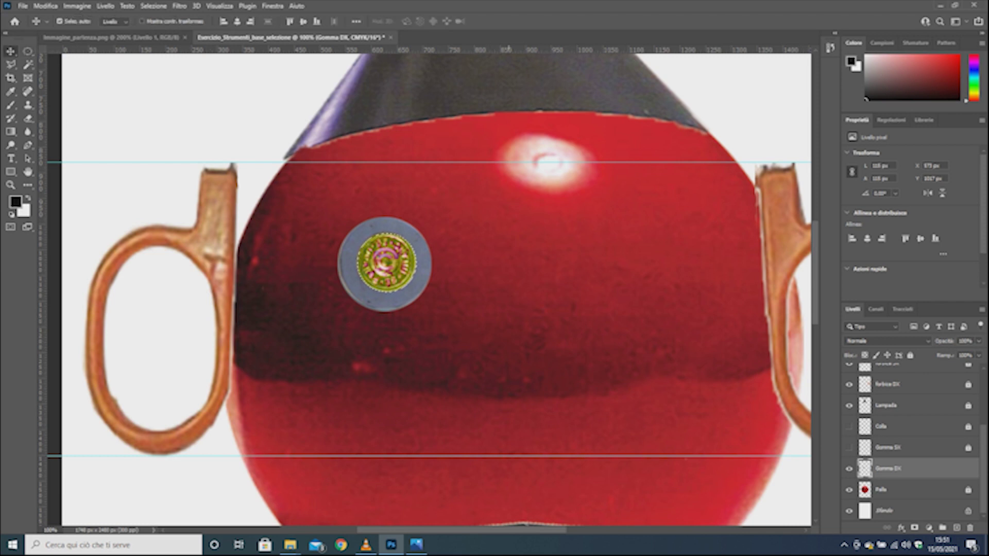
Step: Place horizontal guides at 985 px and about 1168 px along the left eye's top and bottom
drag(545, 50, 494, 218)
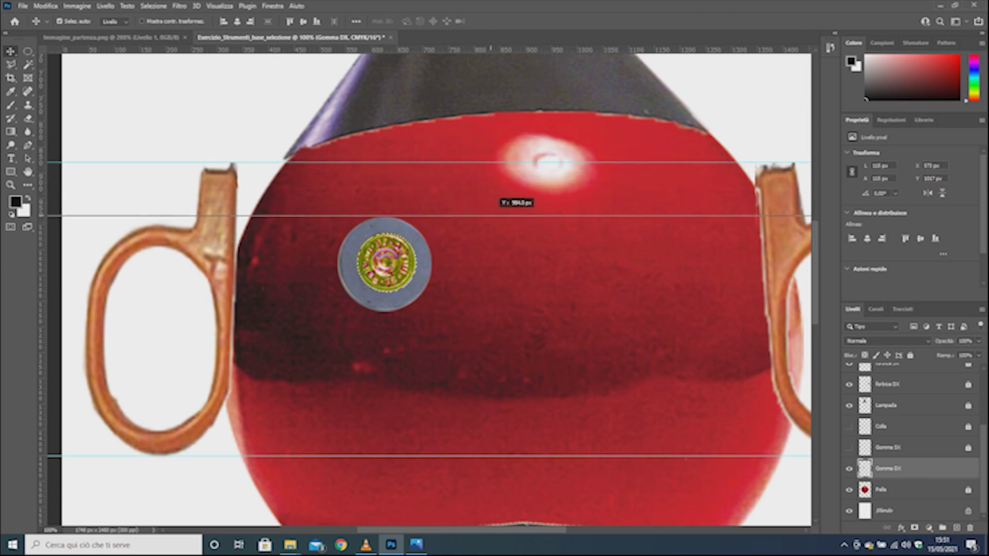
drag(497, 217, 497, 215)
drag(510, 49, 510, 311)
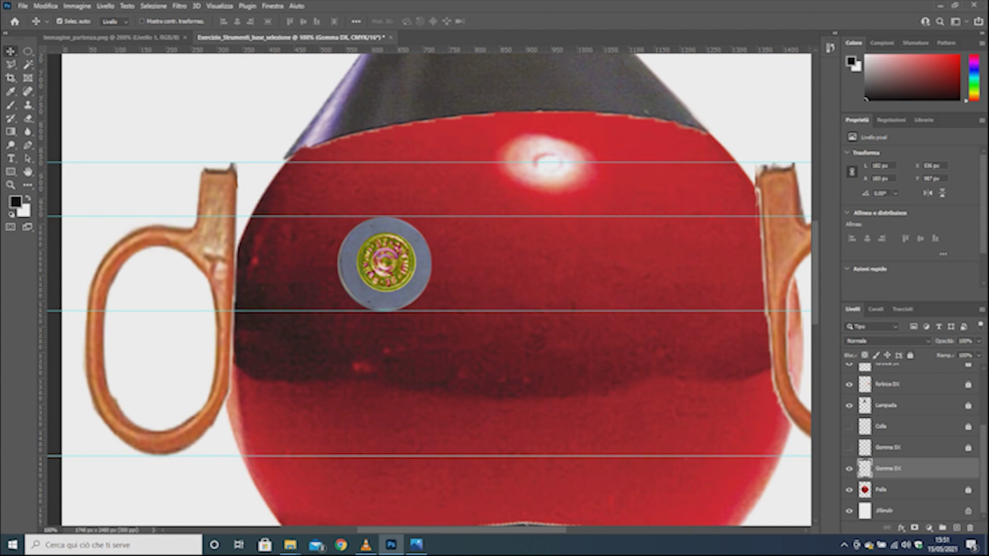
Step: Lock Gomma DX, then select, unlock and show the Gomma SX eraser layer
click(909, 355)
key(alt+bracketright)
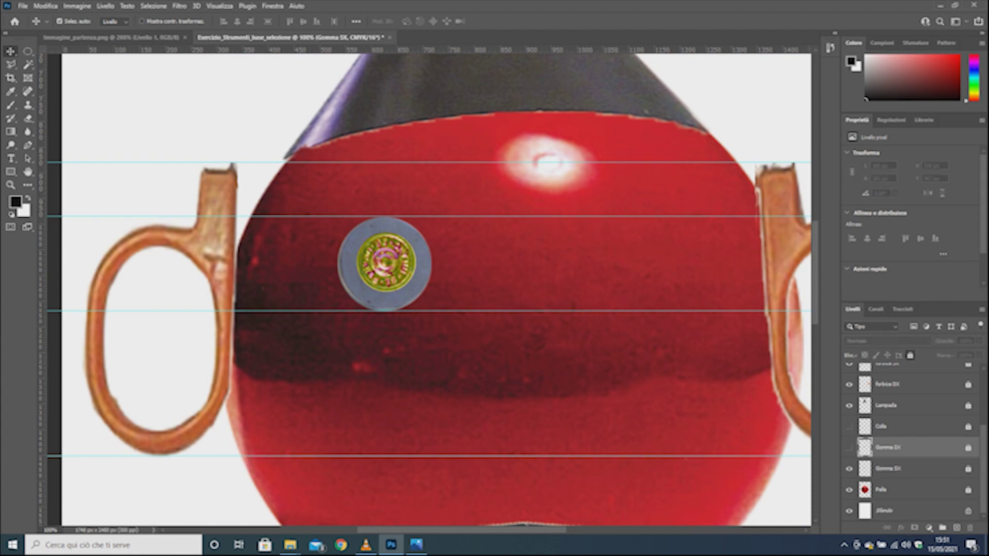
click(910, 355)
click(848, 447)
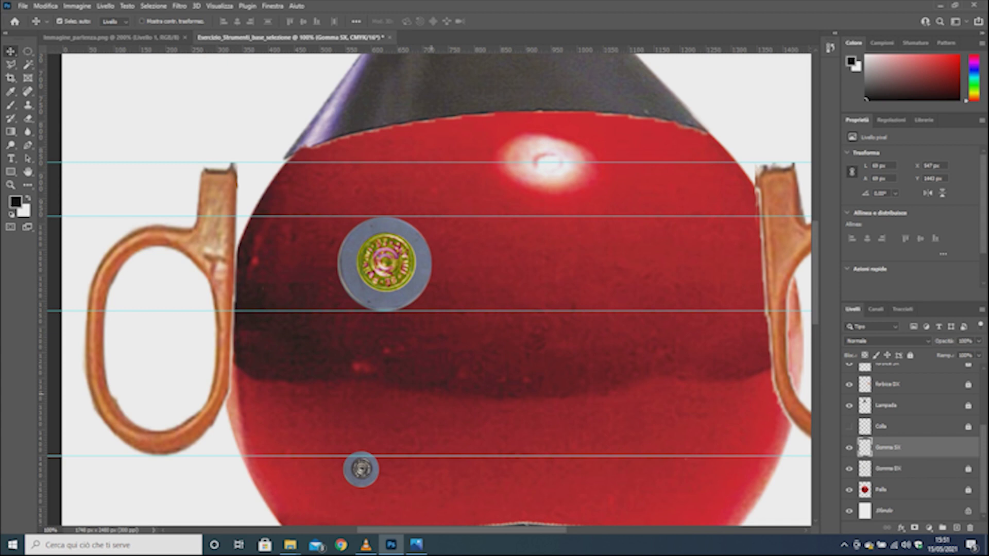
Step: Move the second eraser to the face's right side and scale it to about 180 px
mouse_move(361, 469)
mouse_down()
mouse_move(568, 235)
mouse_move(586, 233)
mouse_up()
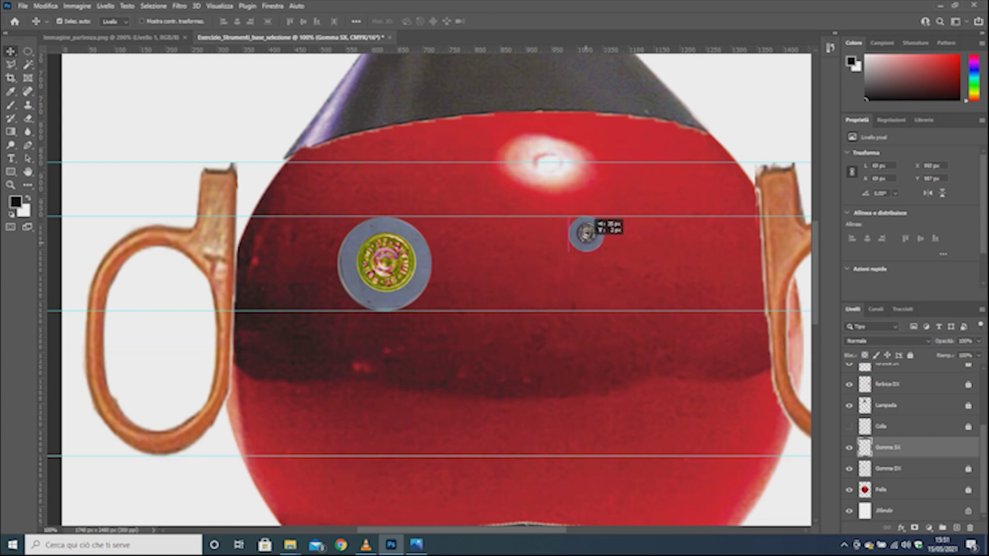
key(ctrl+t)
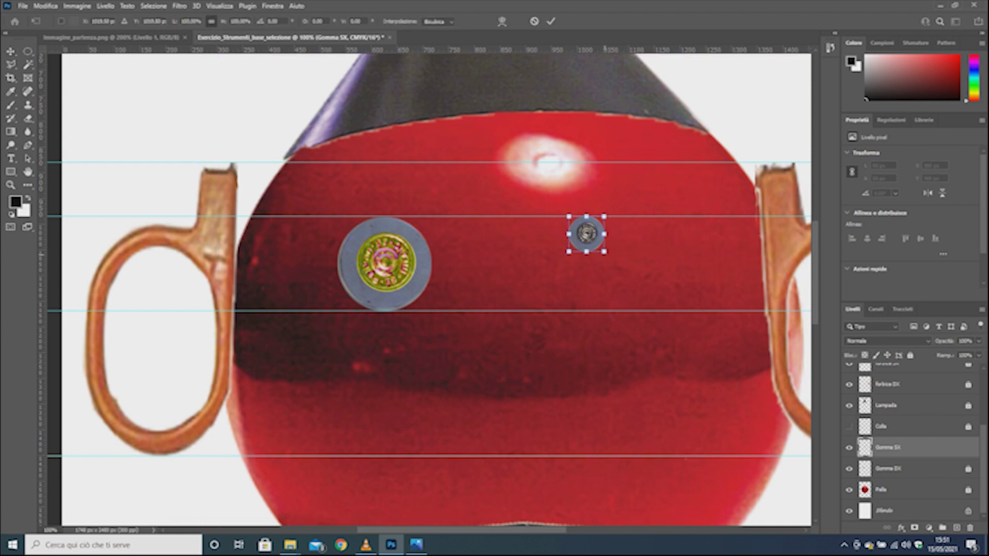
drag(605, 253, 662, 309)
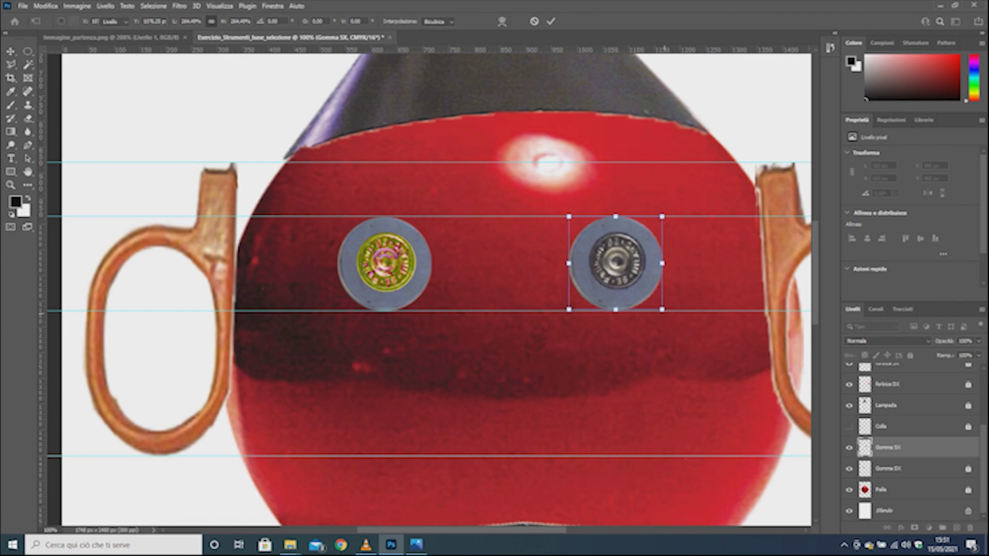
key(Return)
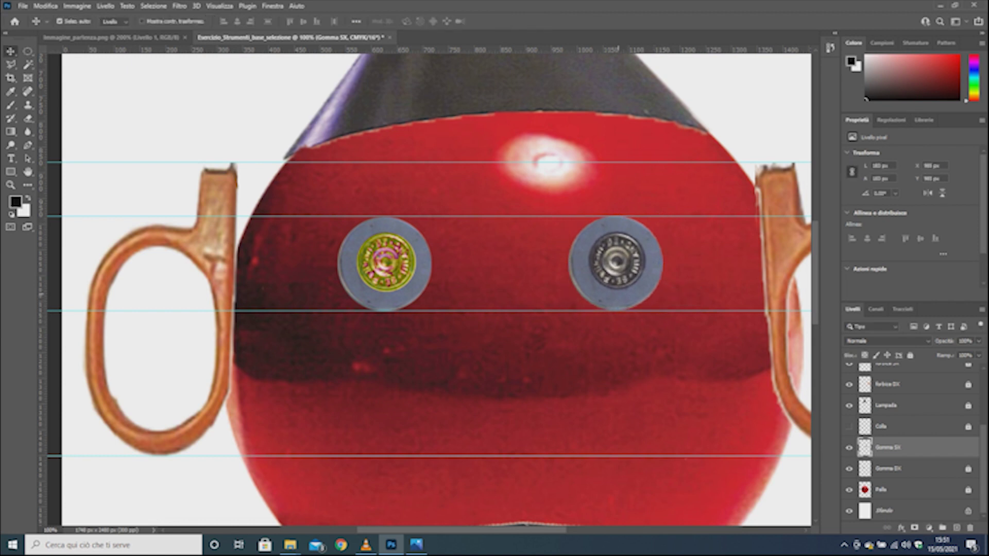
key(m)
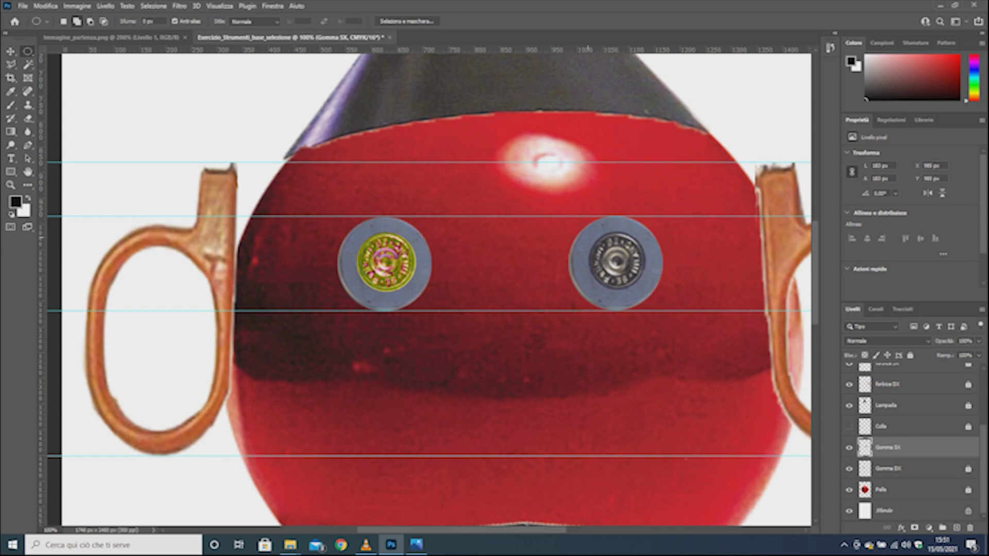
Step: Draw a 100 px circular selection around the right eye's metal centre
drag(597, 237, 645, 252)
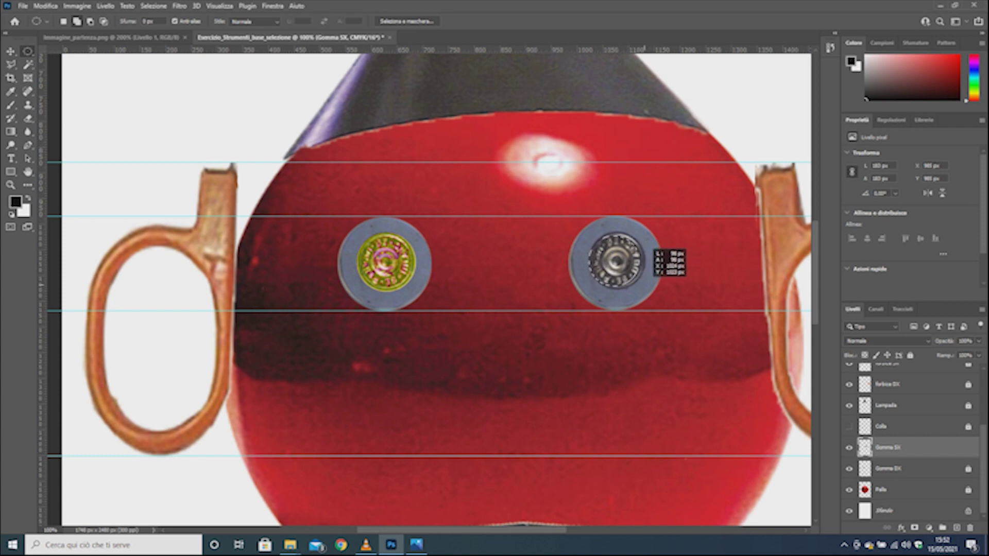
drag(645, 252, 650, 264)
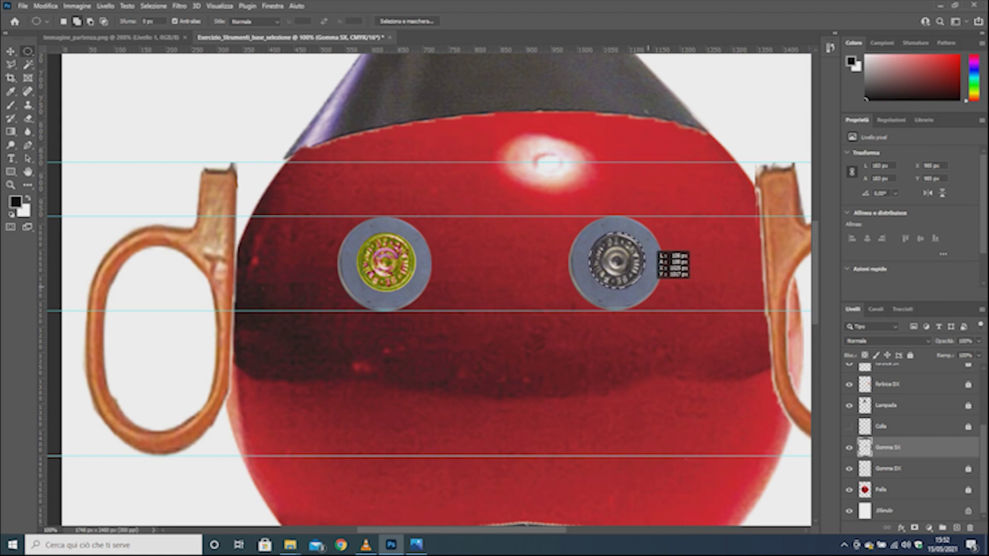
drag(650, 264, 649, 264)
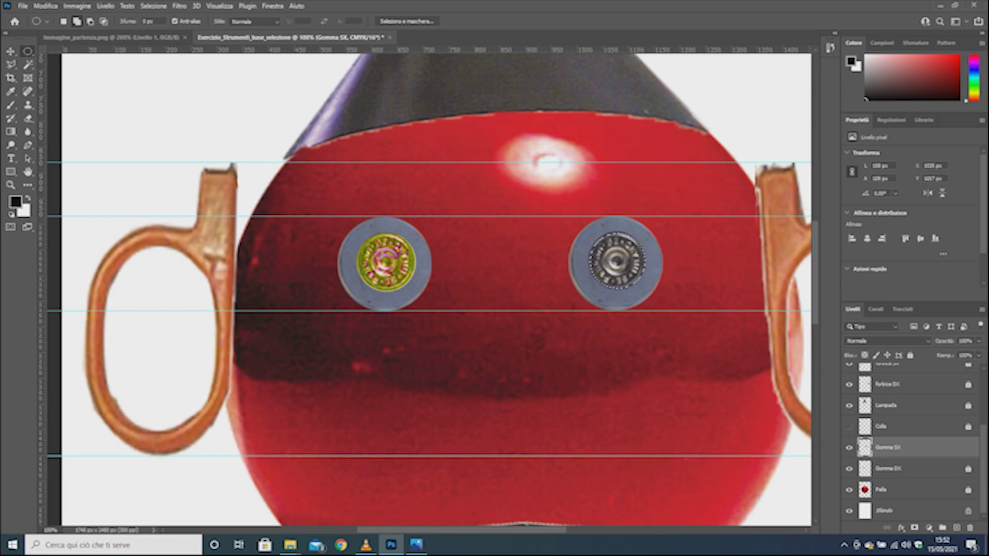
click(76, 6)
mouse_move(128, 32)
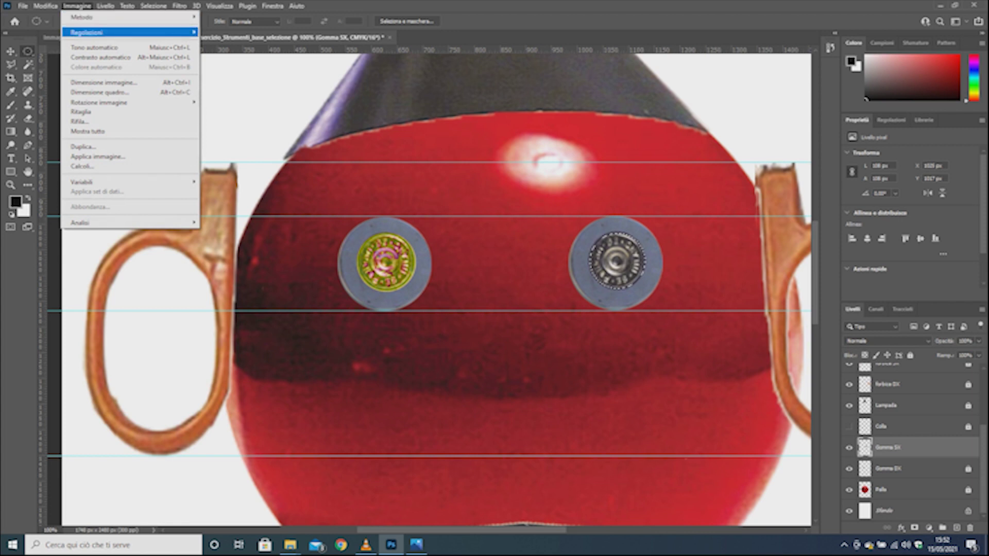
Step: Start a Hue/Saturation adjustment on the right eye with Hue 108 and Saturation 10
click(237, 86)
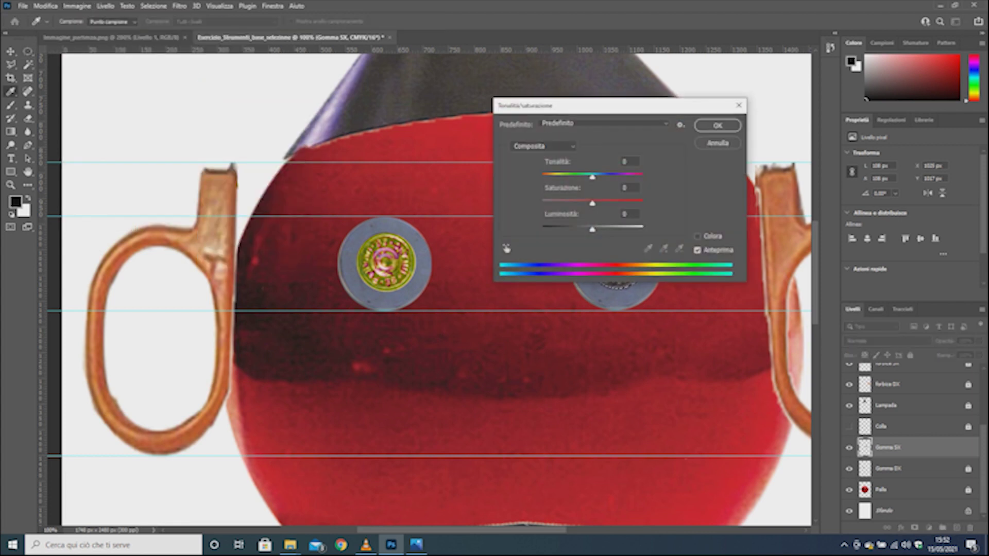
text(108)
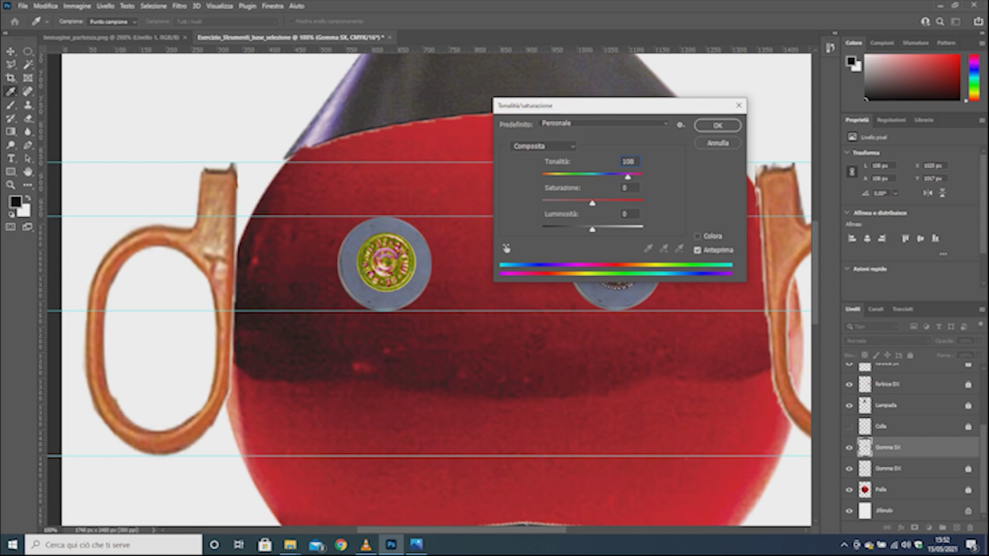
drag(566, 106, 387, 78)
key(Tab)
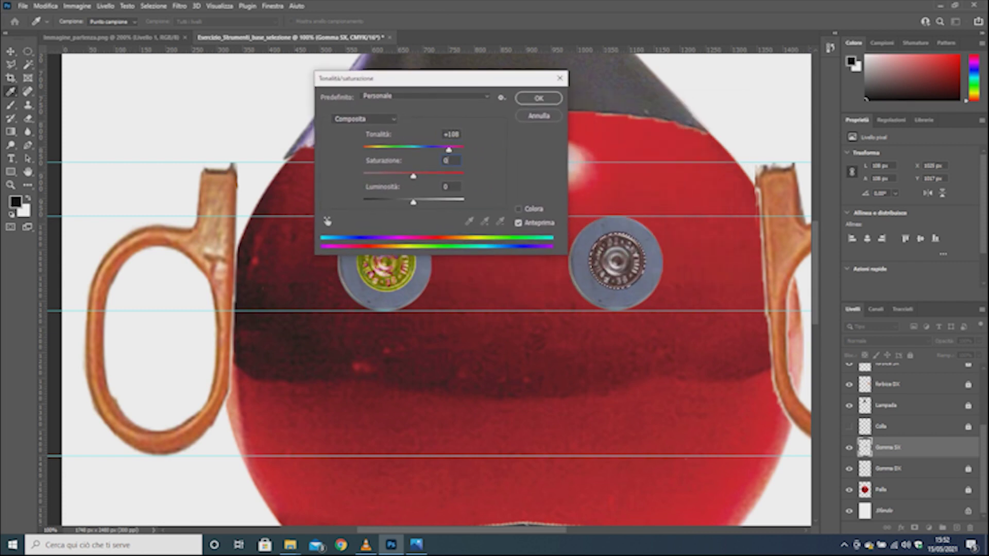
text(10)
text(0)
key(Tab)
text(10)
key(Tab)
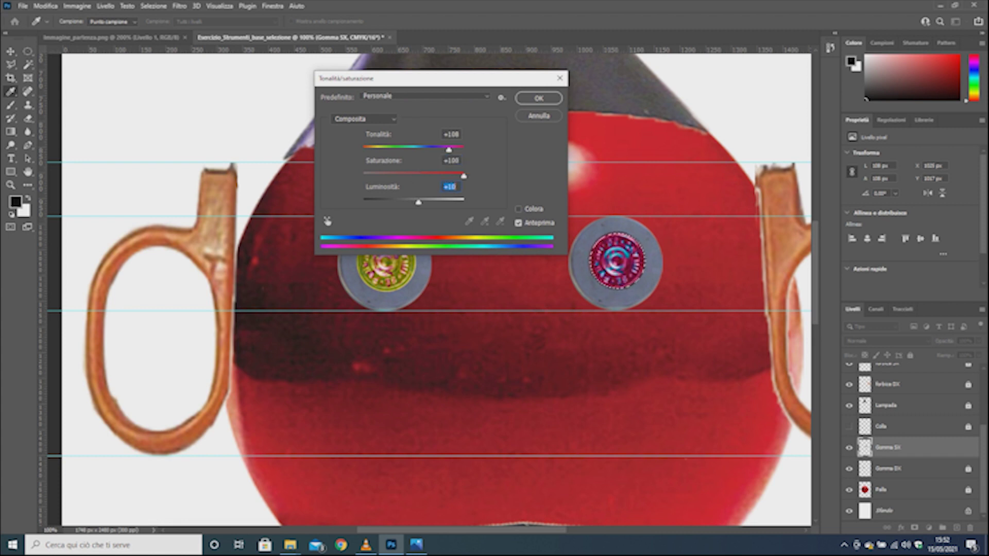
Step: Shift the Verdi colour range to Hue 108, Saturation 100, Lightness 10
key(alt+Down)
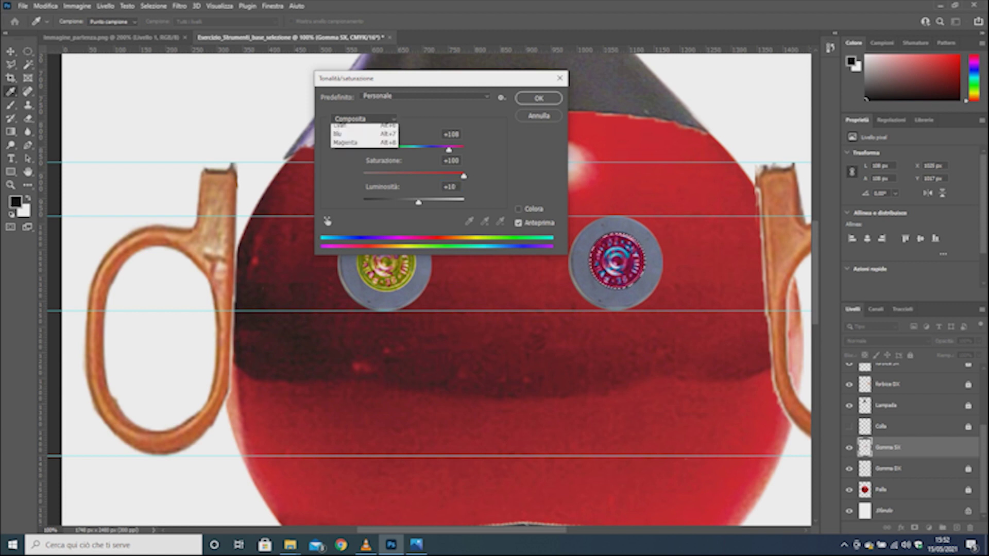
key(Down)
key(Down)
key(Down)
key(Return)
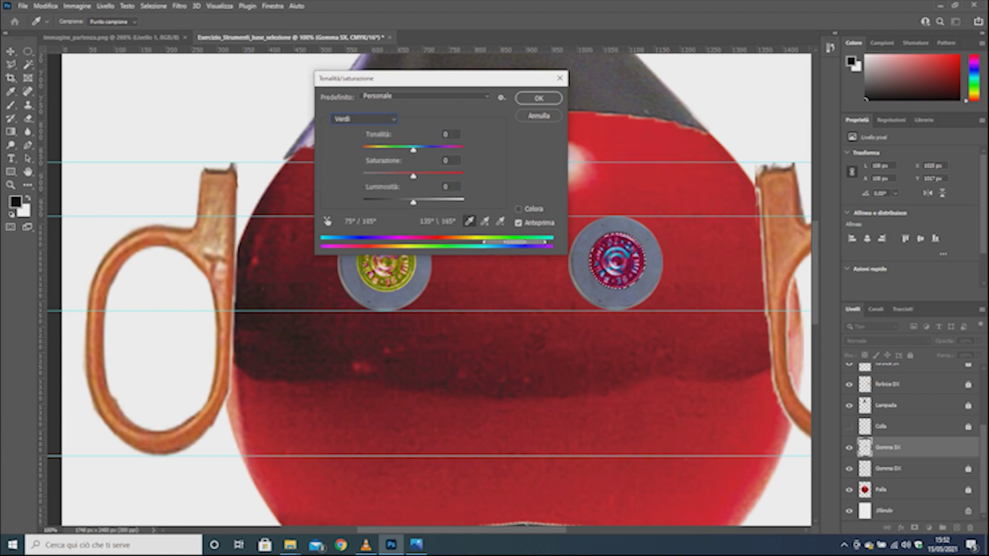
text(1)
text(08)
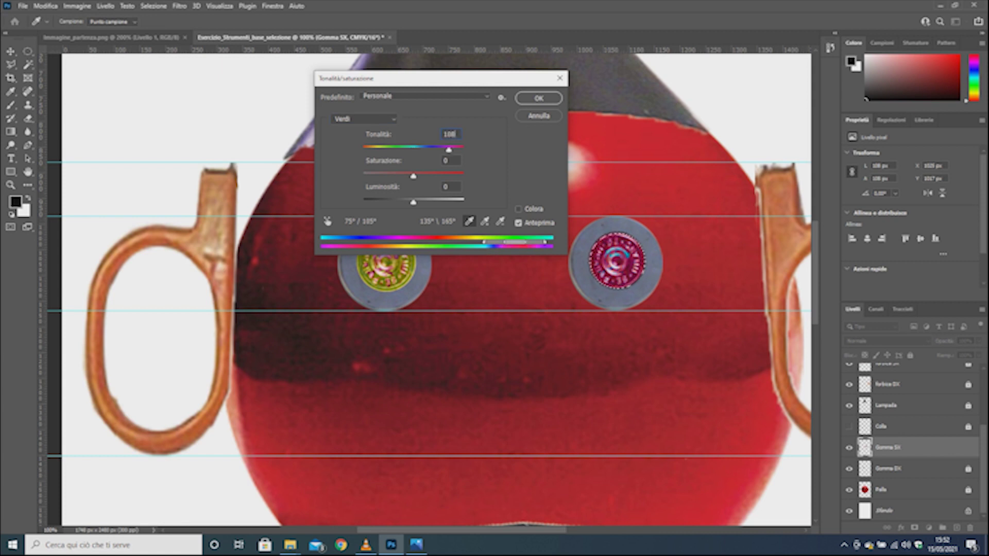
key(Tab)
text(100)
key(Tab)
text(10)
Step: Set the overall hue to +27 and apply the magenta-pink tint to the right eye
click(363, 118)
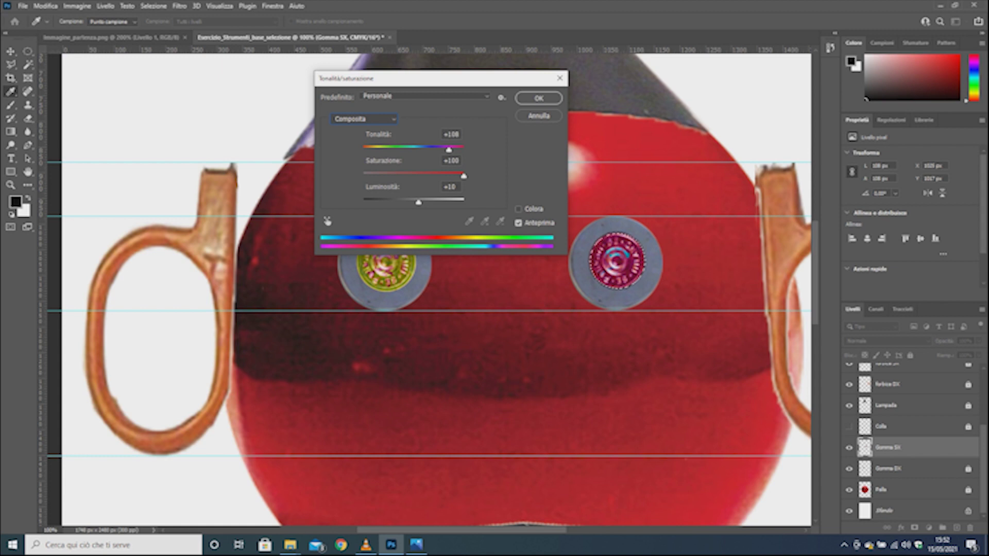
key(Tab)
text(-2)
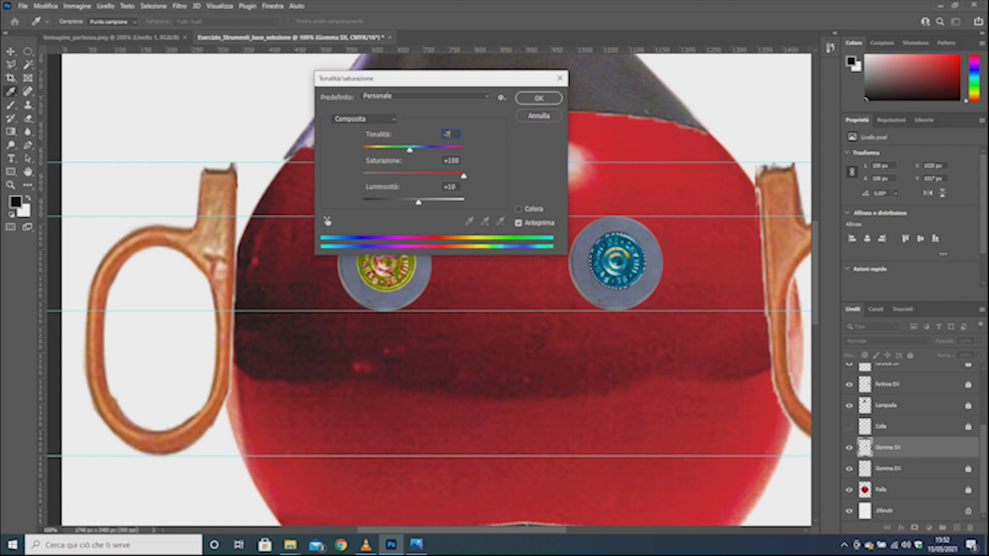
text(6-22)
key(Up)
key(Up)
key(Up)
key(Up)
key(Up)
key(Up)
key(Up)
key(Up)
key(Up)
key(Up)
key(Up)
key(Up)
key(Return)
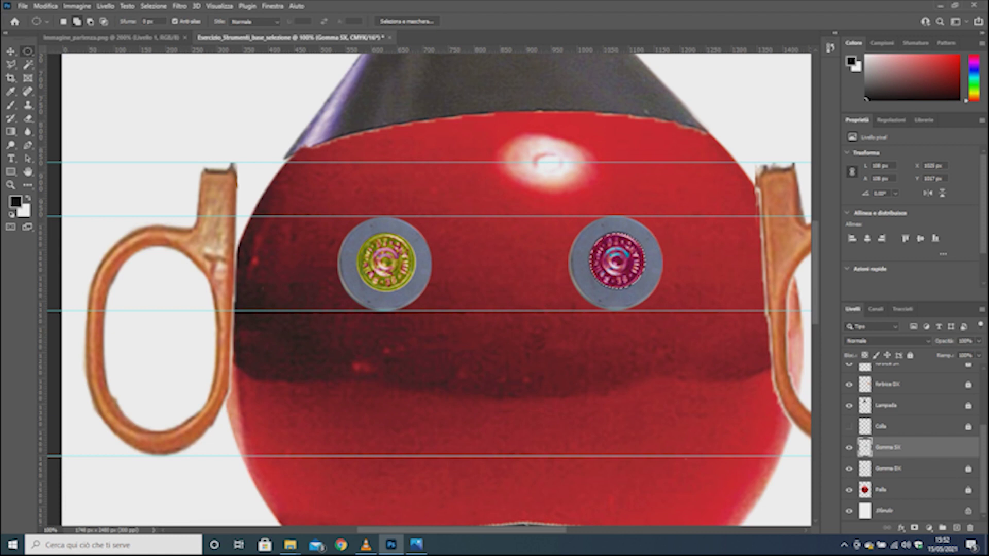
Step: Apply Hue/Saturation to the right eye with hue +108, saturation +100, lightness +1, then deselect
key(alt+i)
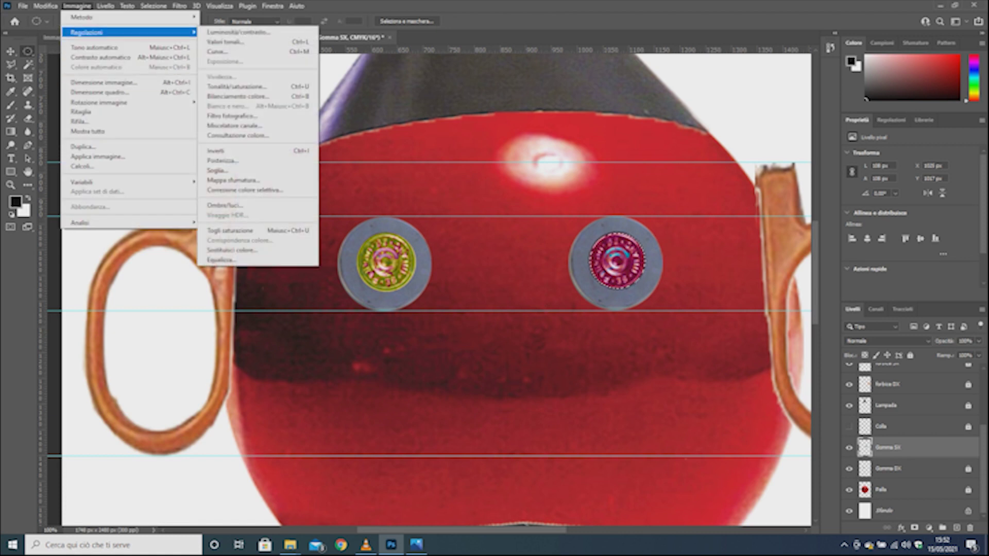
key(Return)
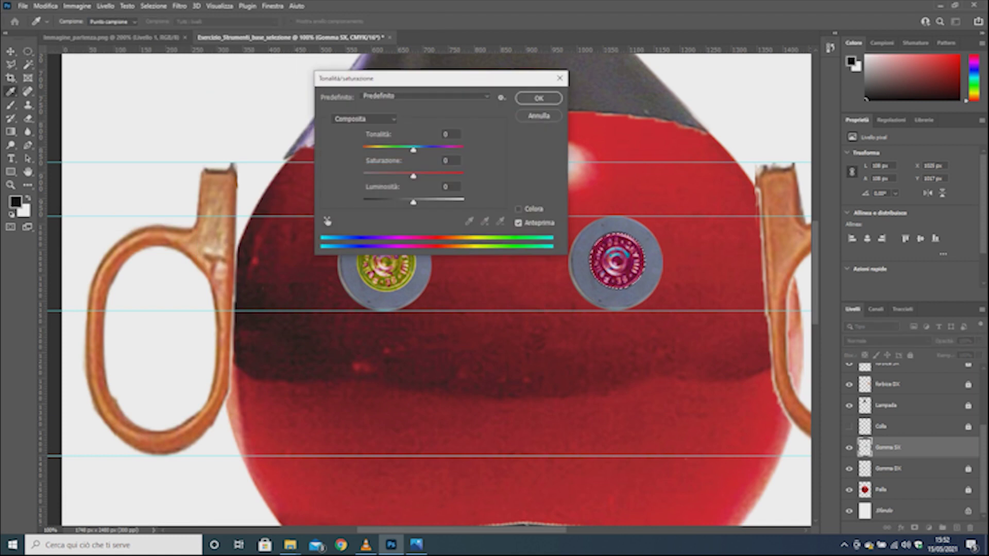
text(108)
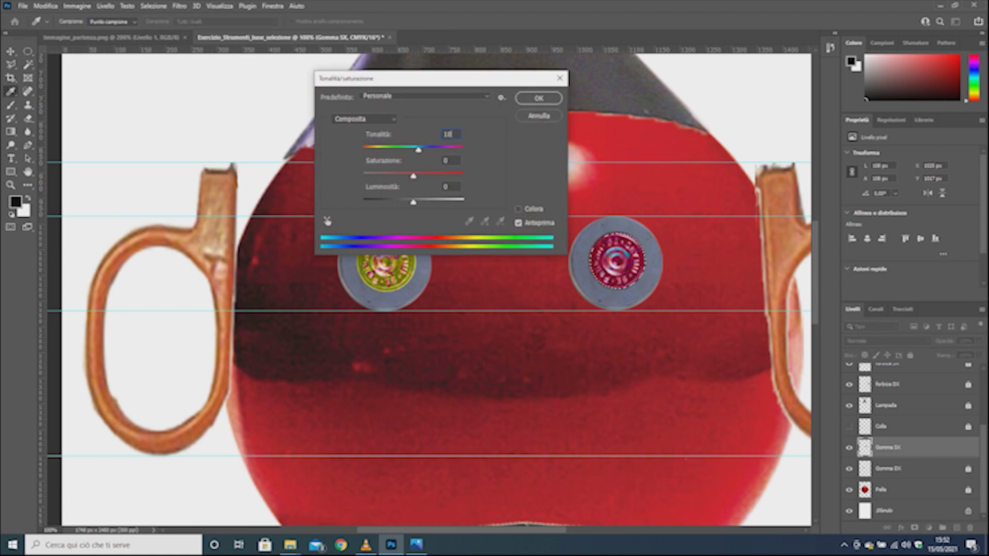
key(Tab)
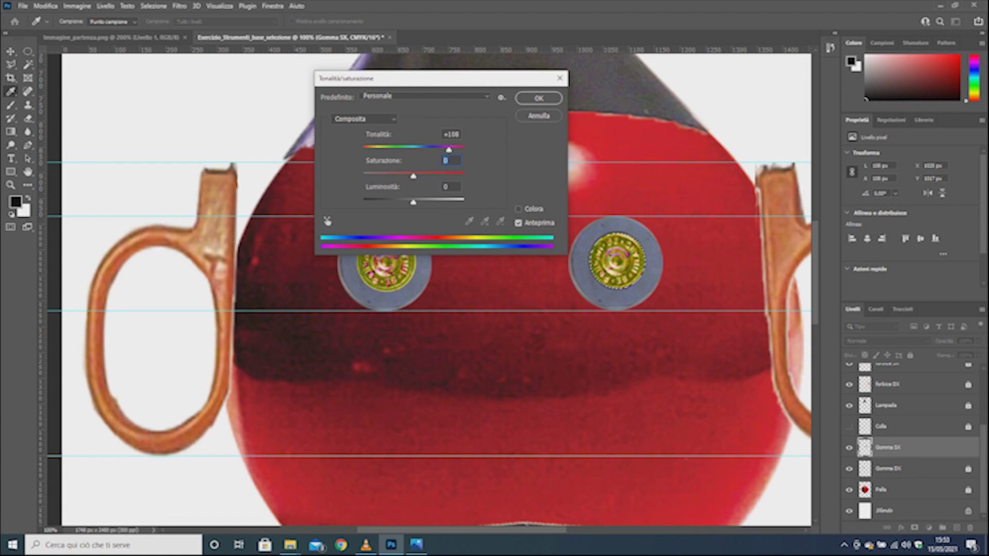
text(100)
key(Tab)
text(1)
key(Return)
key(m)
key(ctrl+d)
Step: Lock the Gomma SX layer, compare with the reference face, then show and select the Colla layer
click(909, 355)
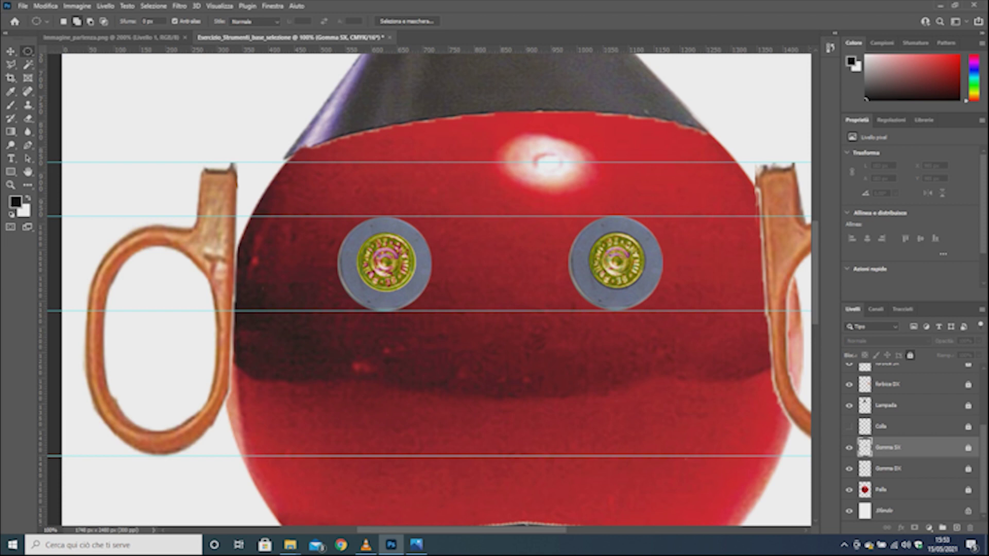
key(ctrl+minus)
key(ctrl+minus)
key(ctrl+minus)
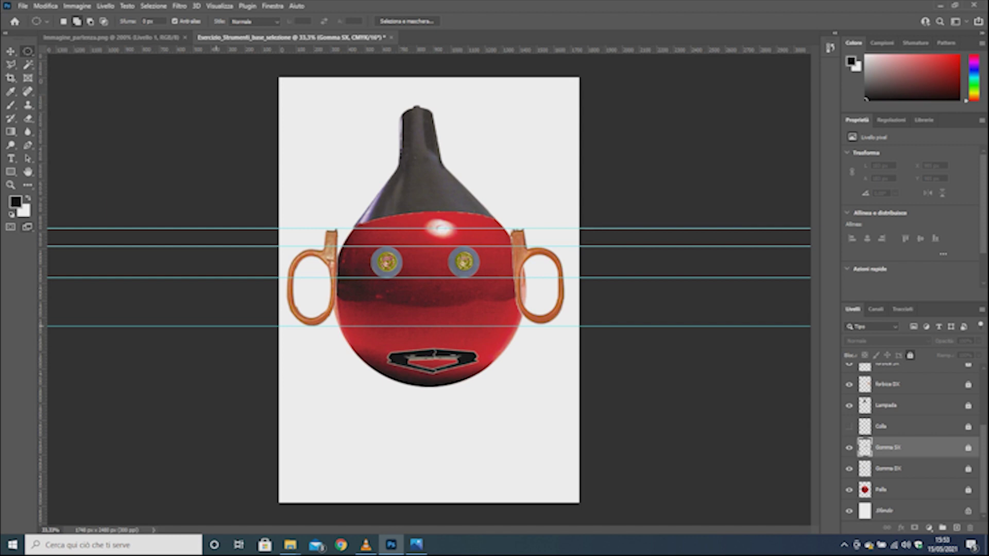
click(416, 544)
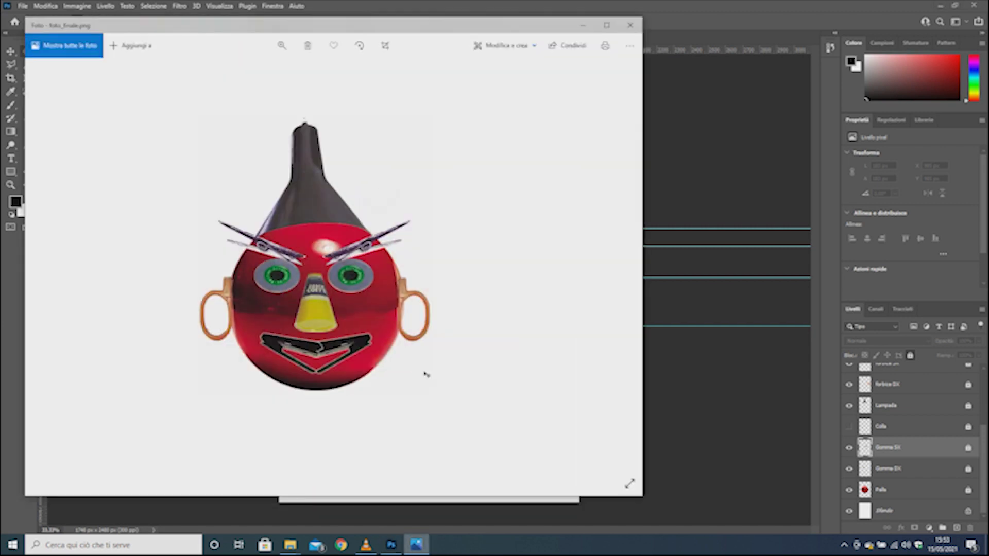
click(416, 544)
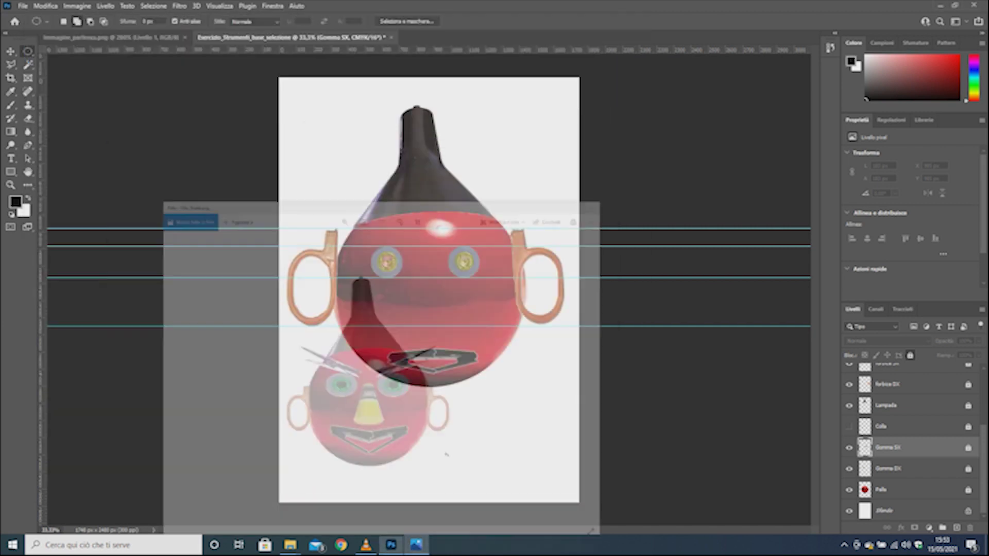
click(849, 426)
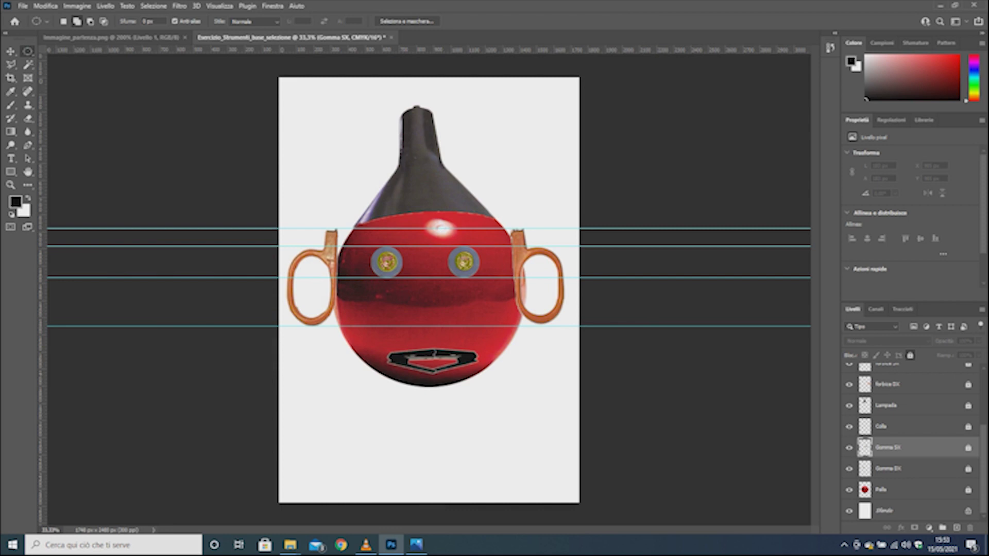
click(896, 426)
Step: Move the glue stick to the centre of the face between the eyes
click(870, 327)
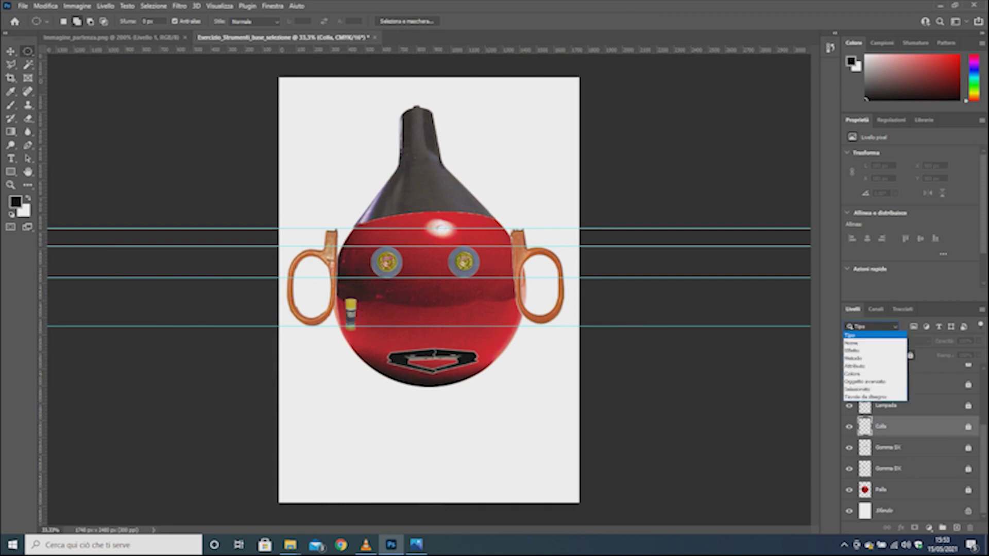
click(865, 337)
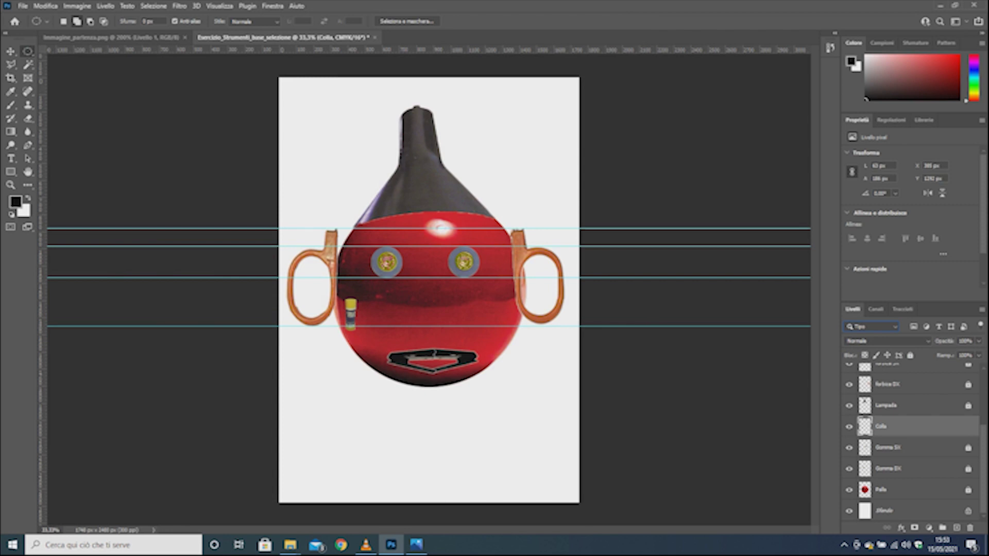
key(ctrl+t)
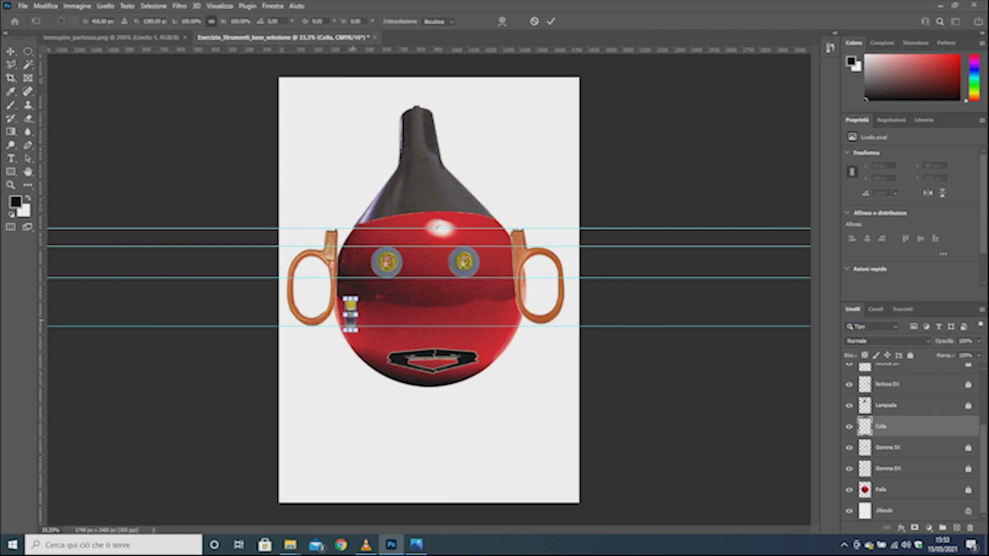
mouse_move(351, 313)
mouse_down()
mouse_move(428, 292)
mouse_move(428, 277)
mouse_move(441, 316)
mouse_move(429, 289)
mouse_up()
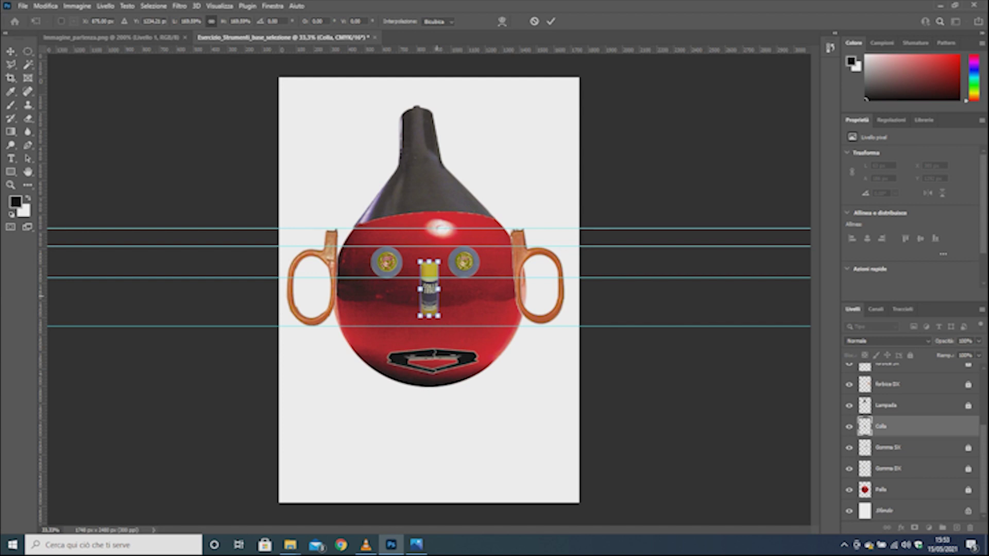
key(Return)
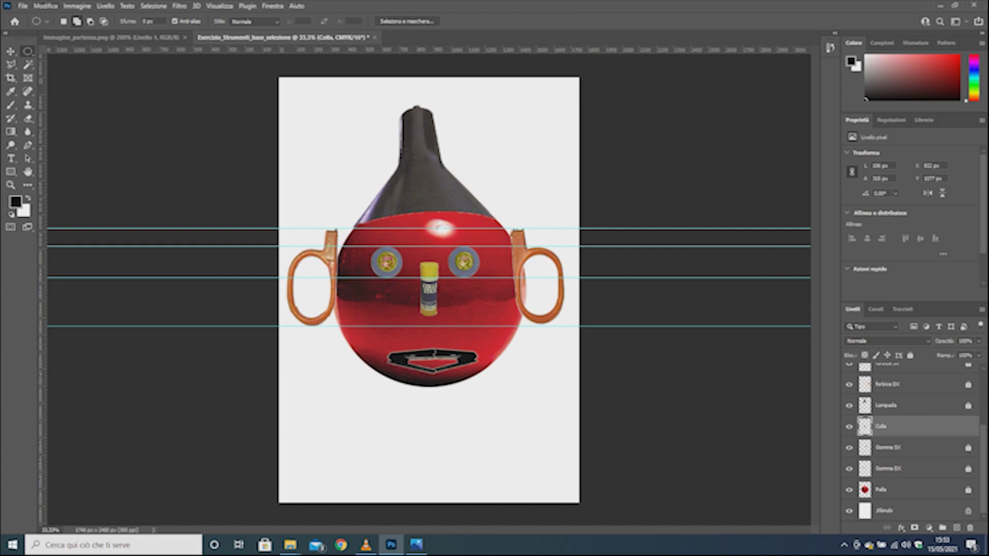
Step: Flip the glue stick vertically so it hangs upside down, and zoom in on it
click(45, 5)
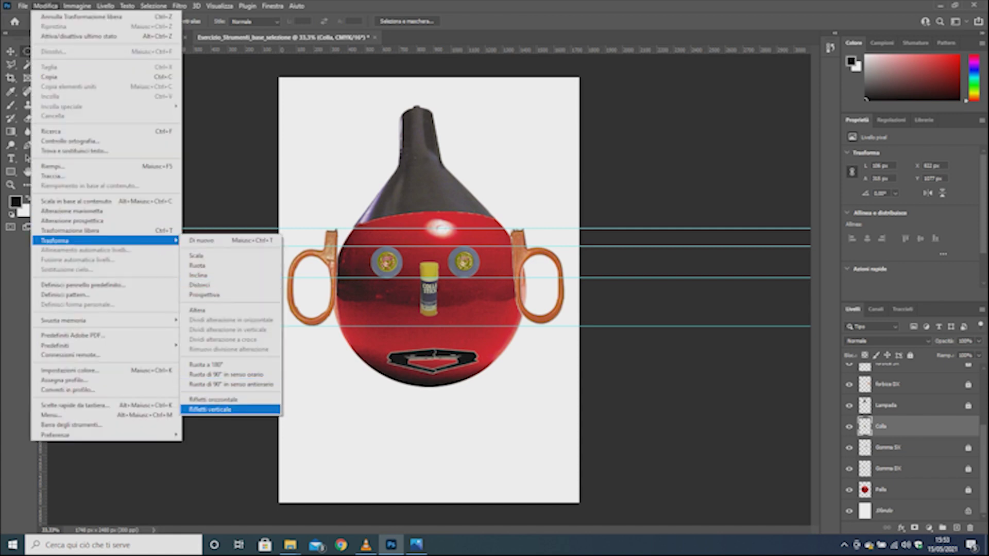
click(211, 409)
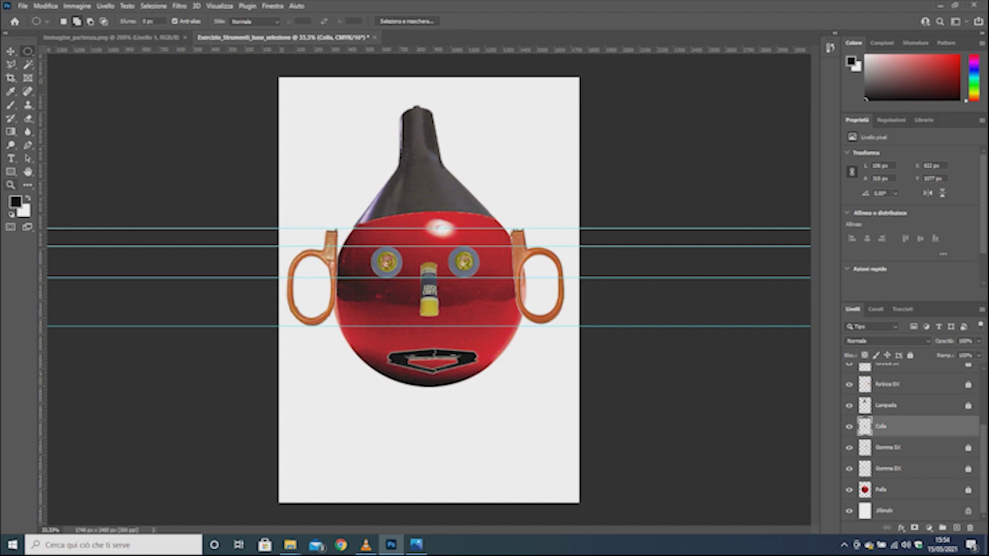
click(10, 185)
click(429, 288)
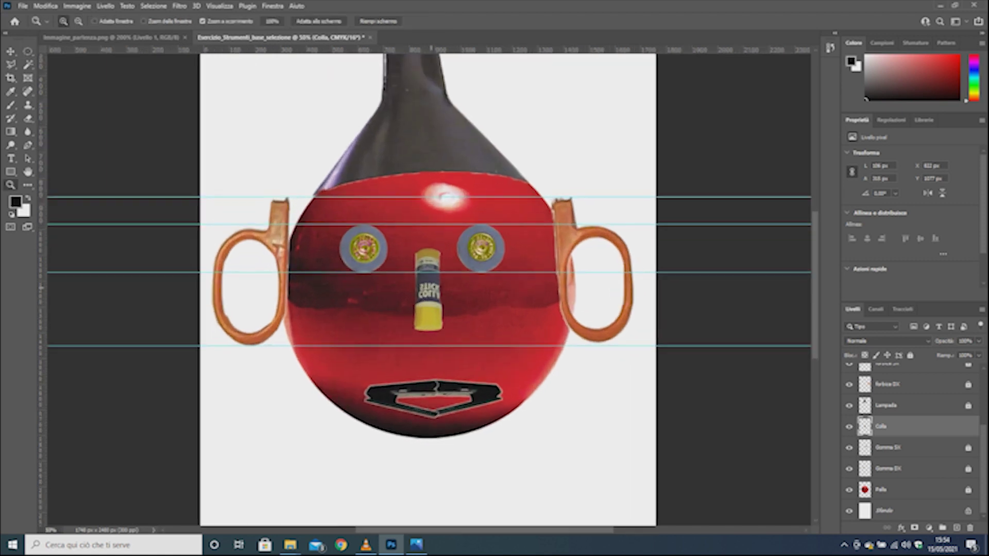
Step: Zoom closer and warp the glue-stick nose, slanting its left edge
click(429, 288)
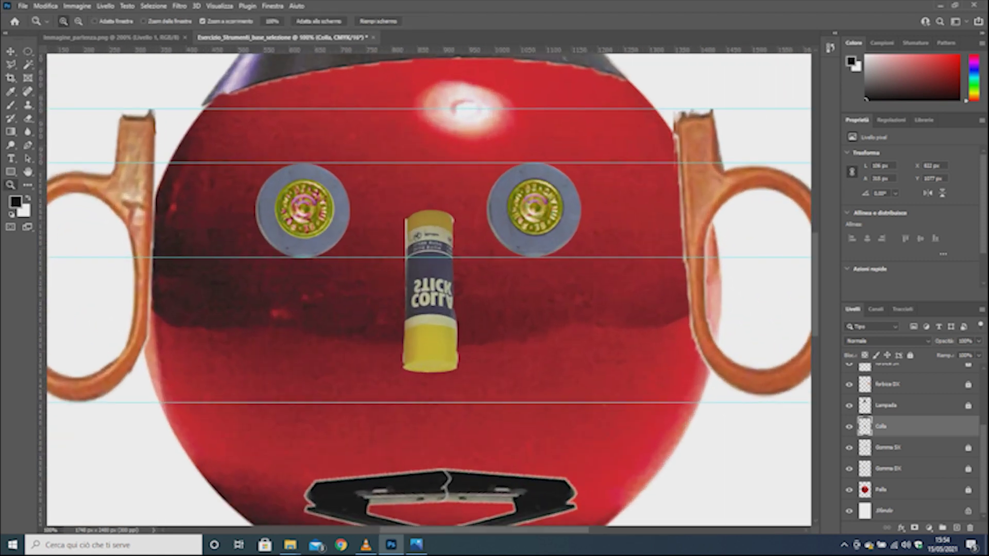
click(22, 6)
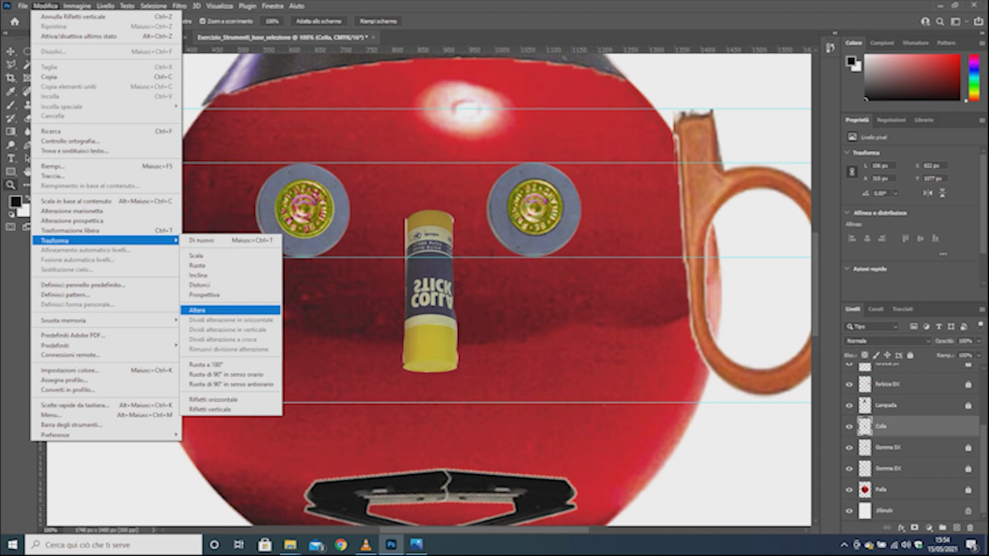
click(206, 310)
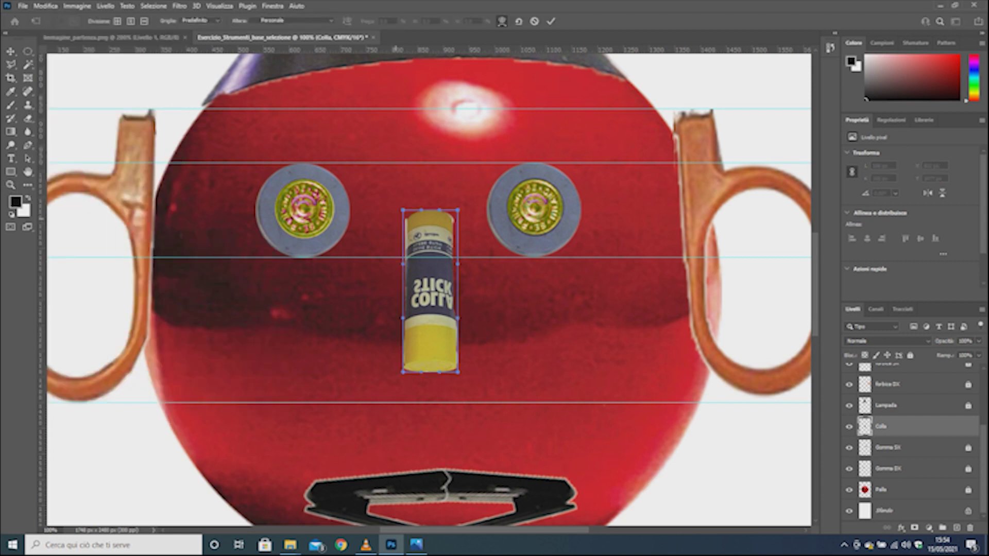
drag(403, 210, 403, 210)
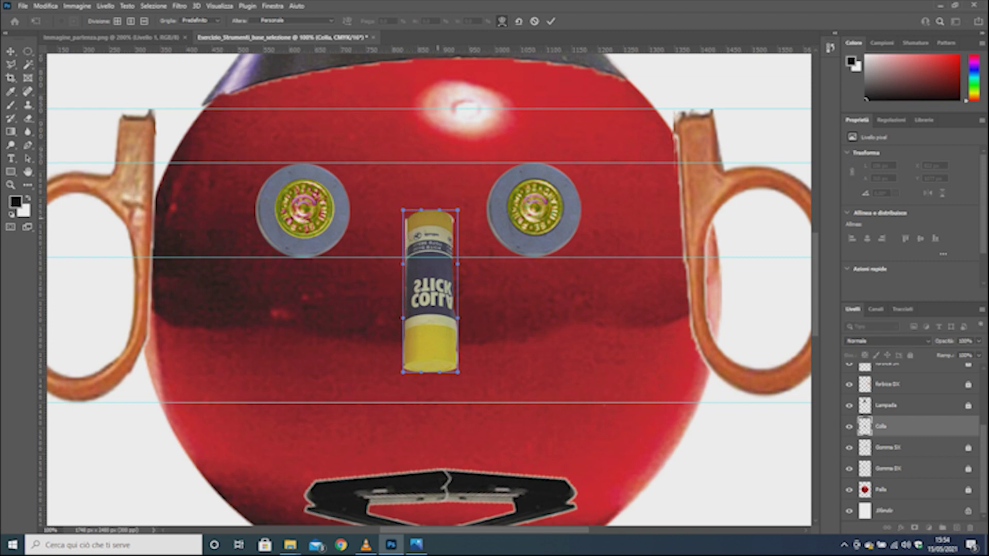
click(27, 158)
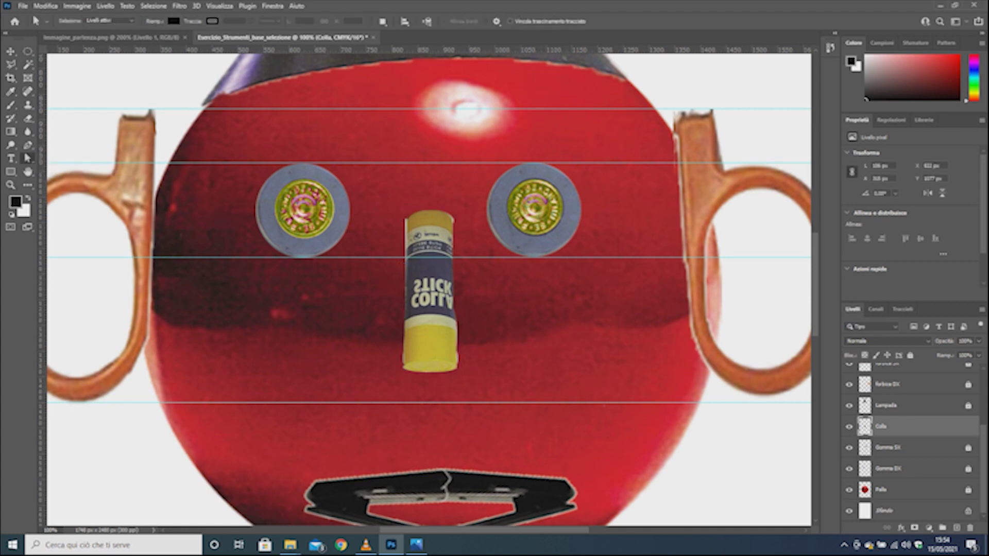
click(45, 5)
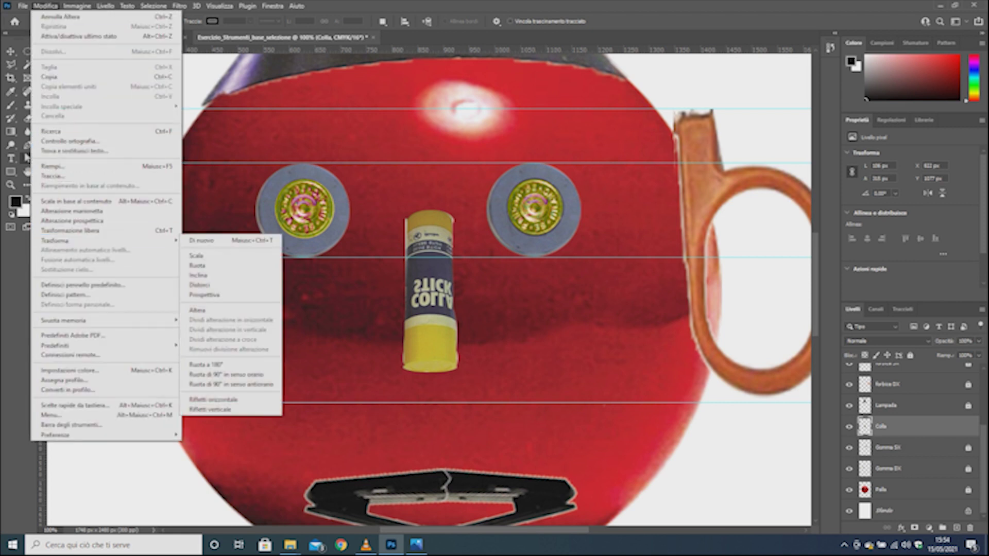
Step: Distort the glue-stick nose into a cone that widens toward the bottom, then zoom out
click(200, 285)
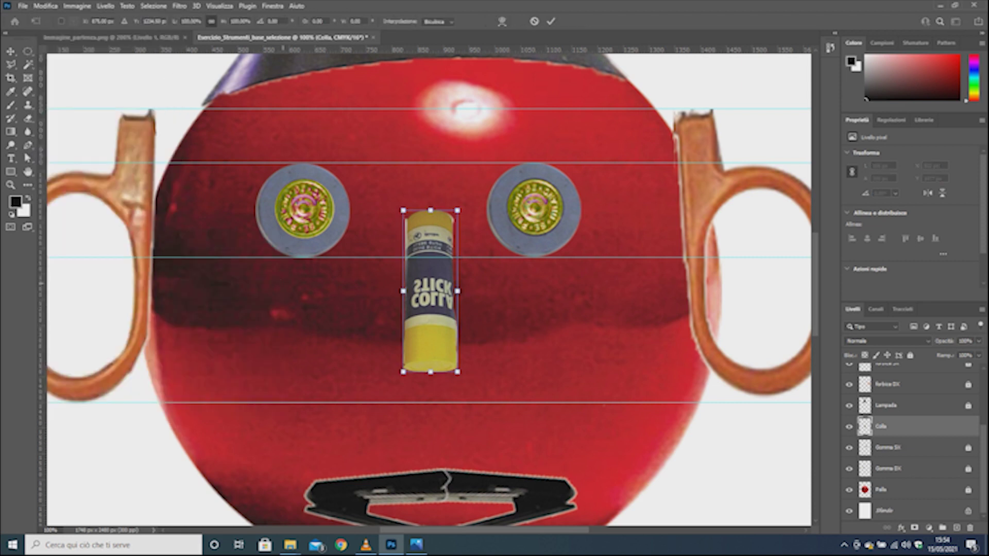
drag(403, 210, 450, 210)
drag(457, 371, 458, 369)
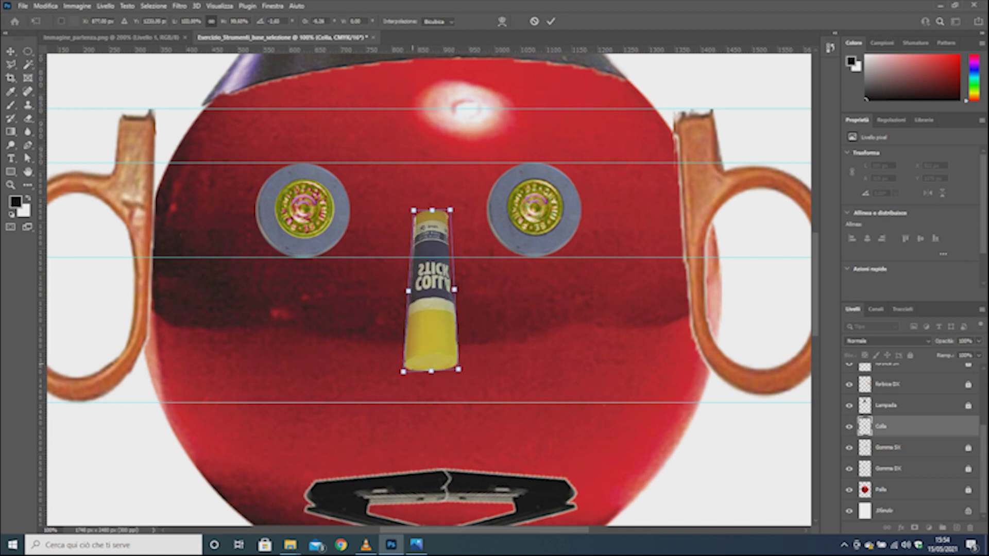
drag(403, 371, 382, 369)
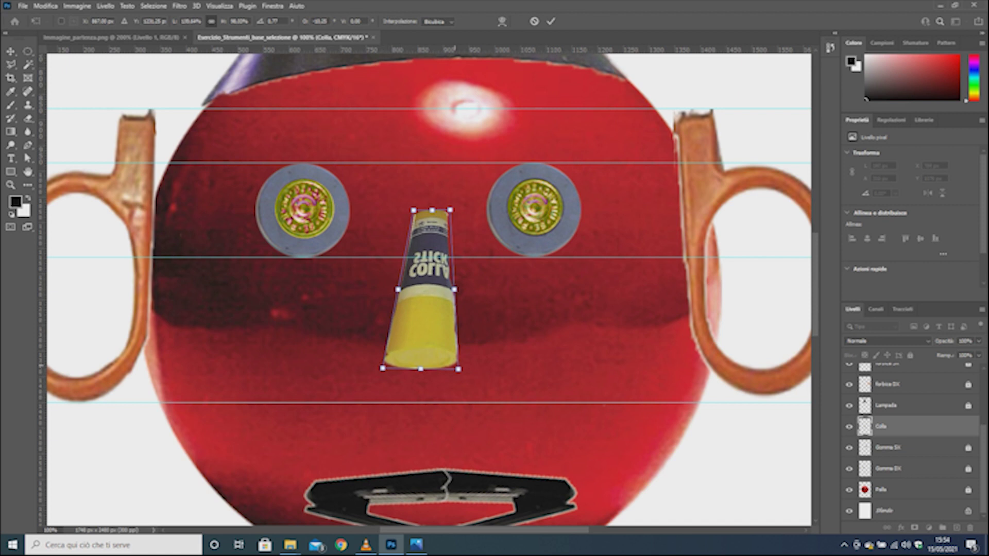
mouse_move(459, 368)
mouse_down()
mouse_move(474, 368)
mouse_move(429, 364)
mouse_move(430, 341)
mouse_up()
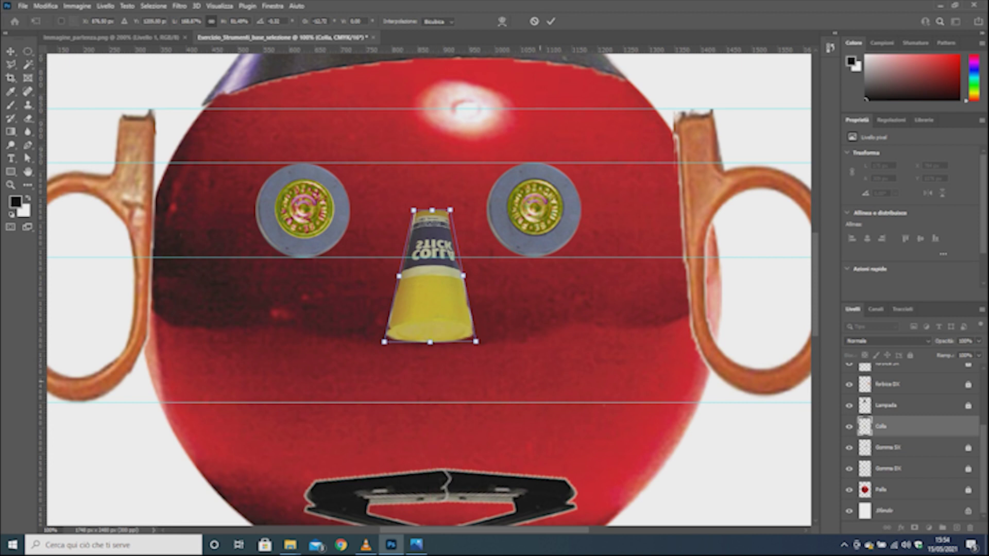
key(Return)
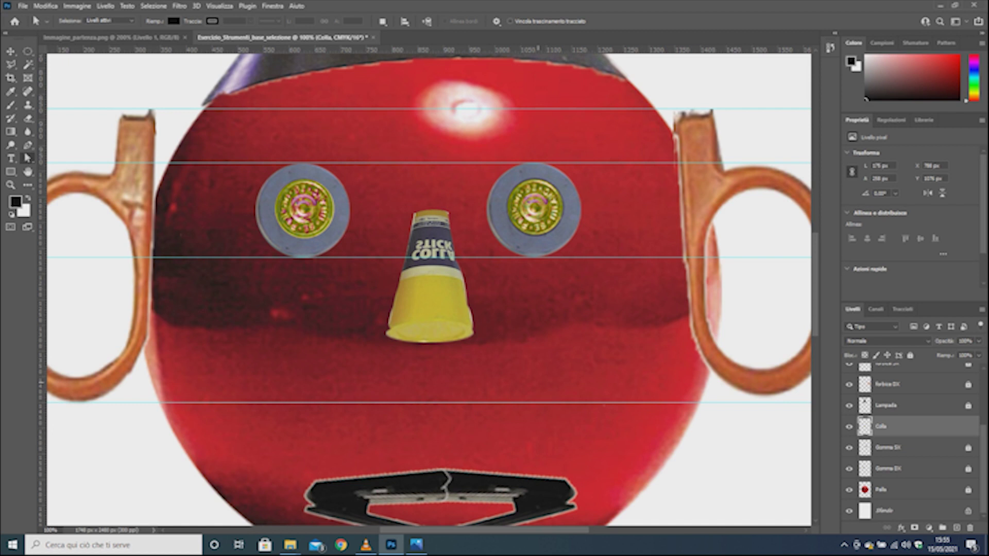
key(ctrl+minus)
key(ctrl+minus)
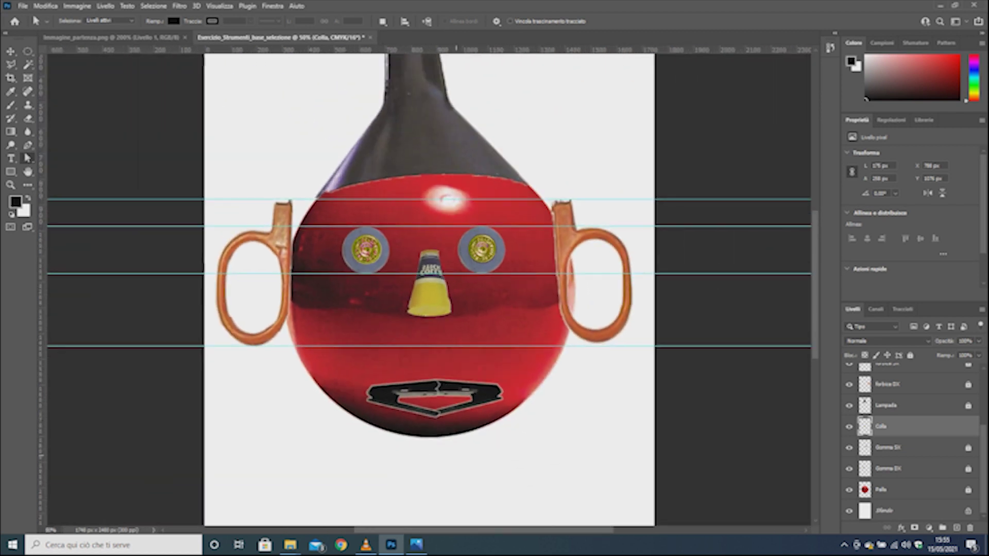
key(ctrl+minus)
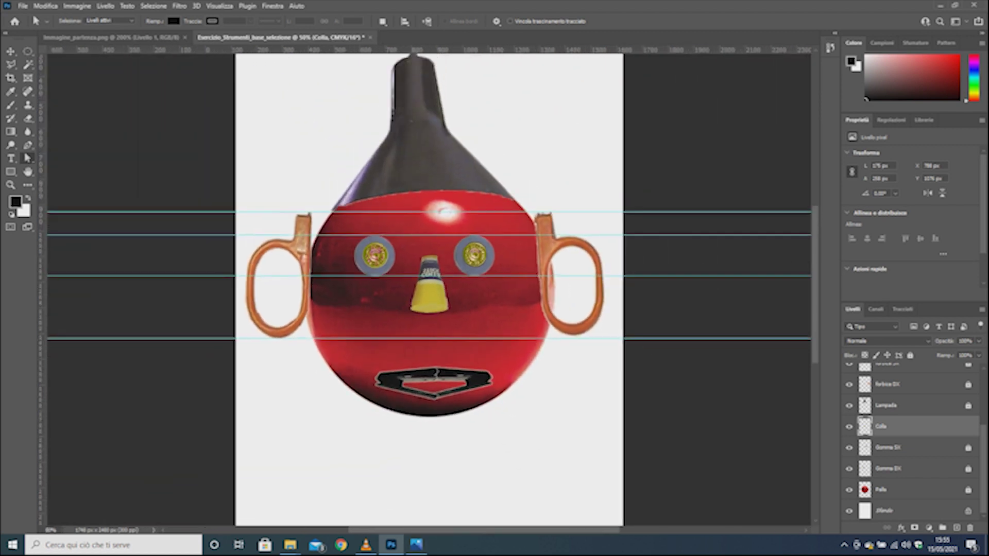
Step: Compare with foto_finale.png and scale the glue-stick nose up proportionally
click(416, 544)
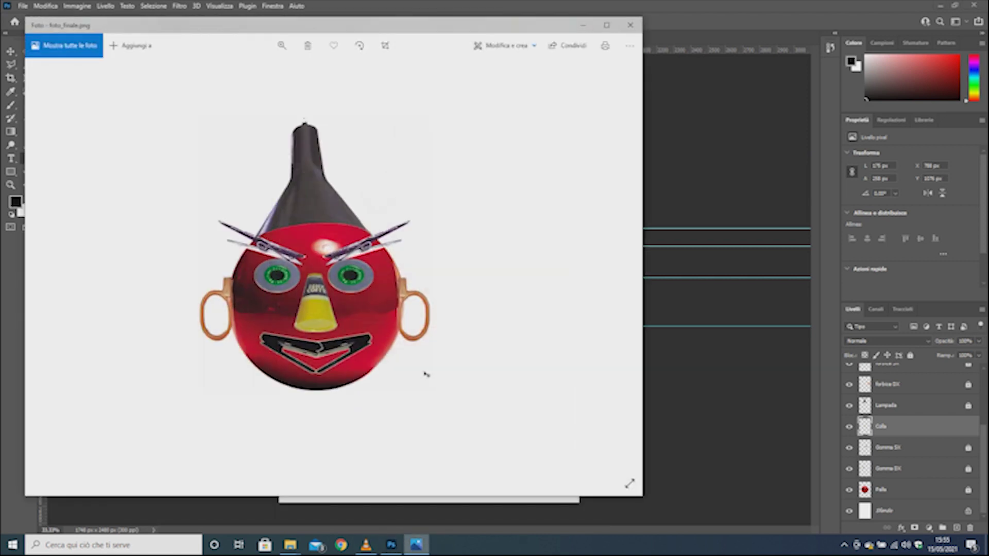
key(alt+Tab)
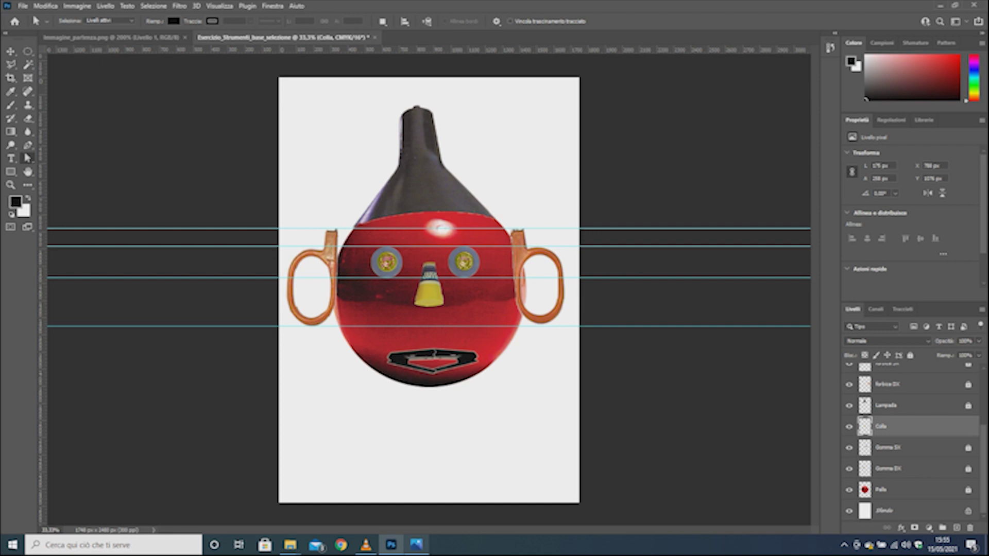
click(416, 545)
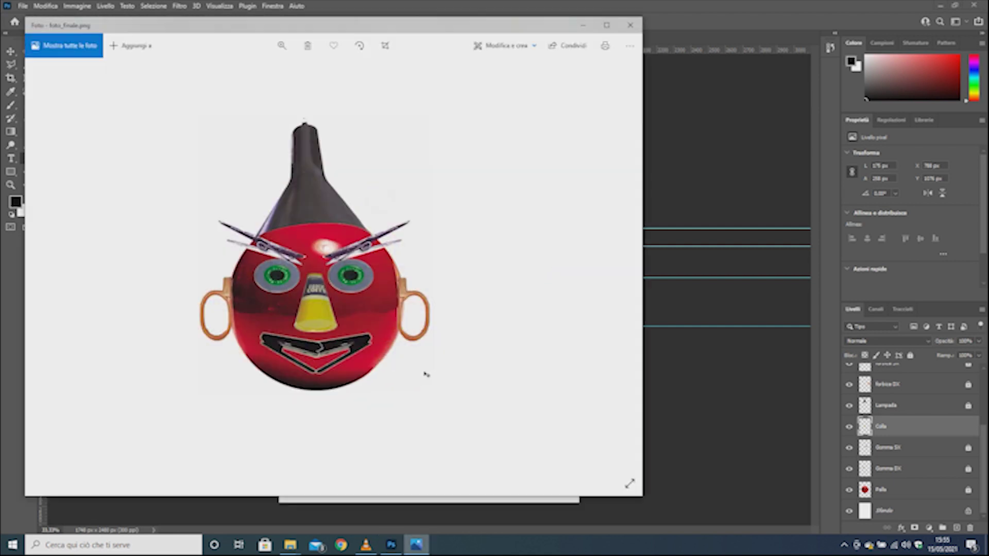
key(alt+Tab)
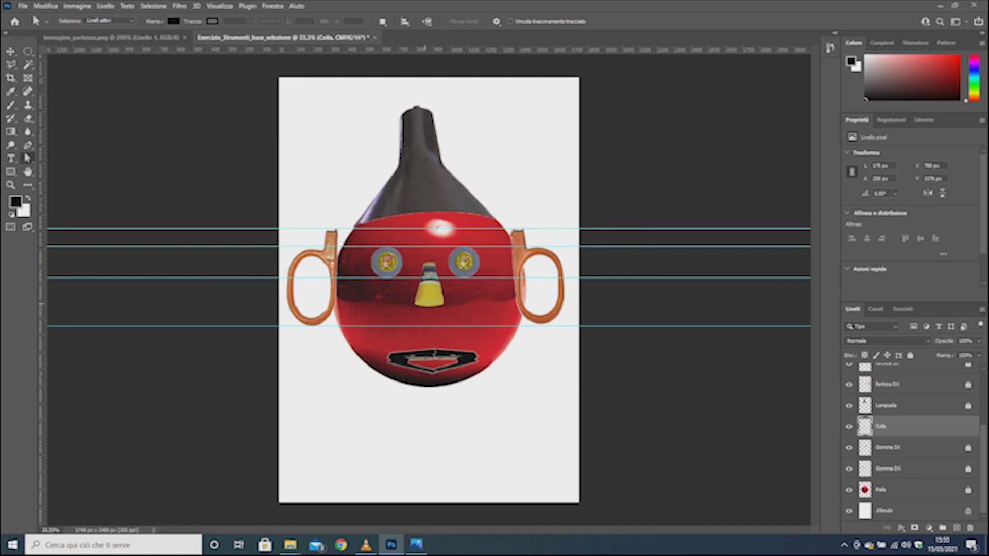
key(ctrl+t)
drag(429, 305, 429, 326)
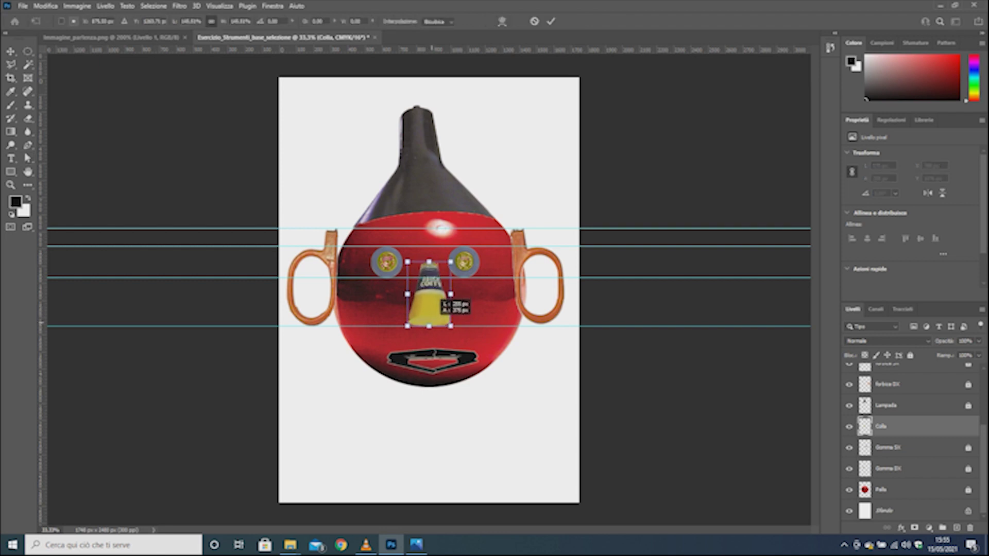
key(Return)
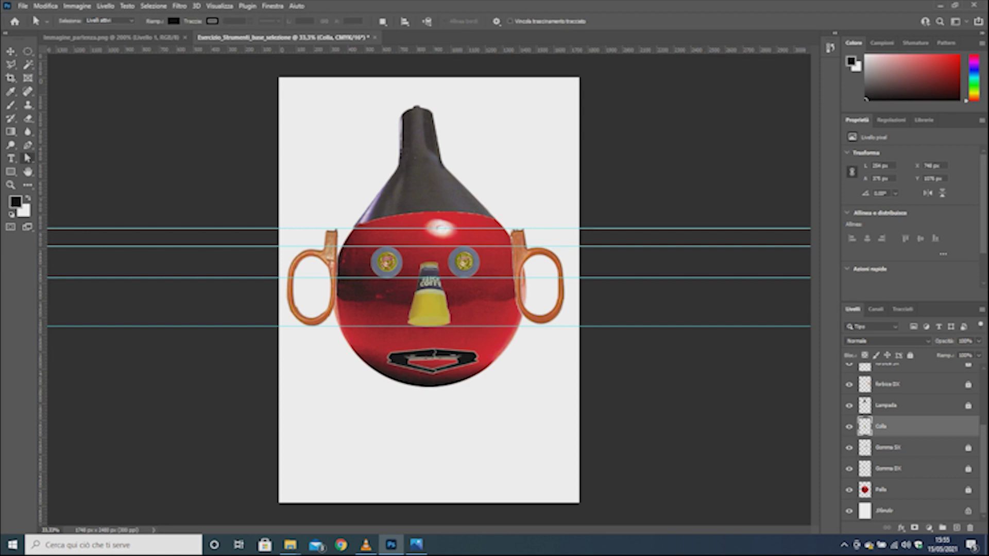
Step: Lock the Colla layer and select the Molletta DX clothespin layer
scroll(911, 438, up, 2)
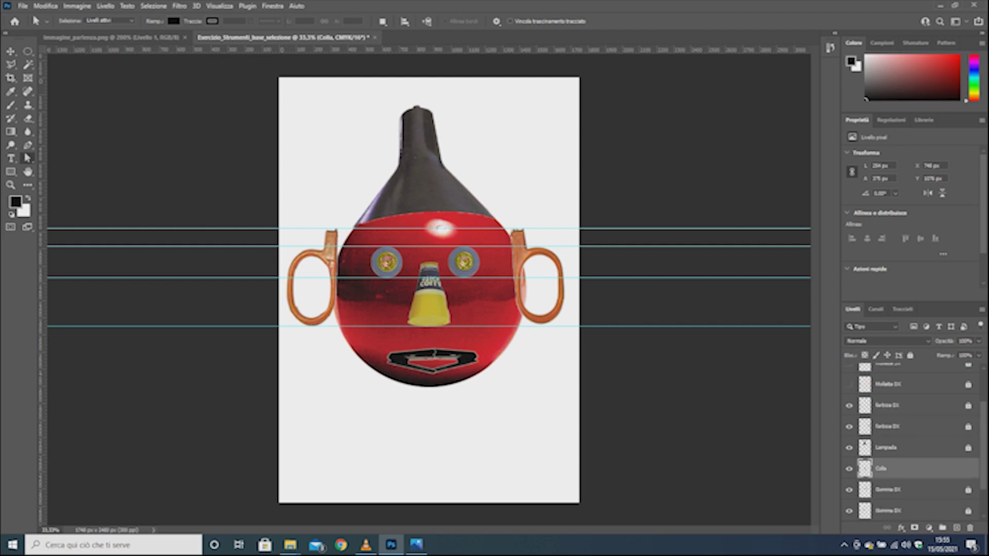
key(ctrl+slash)
scroll(911, 438, up, 1)
scroll(911, 438, up, 2)
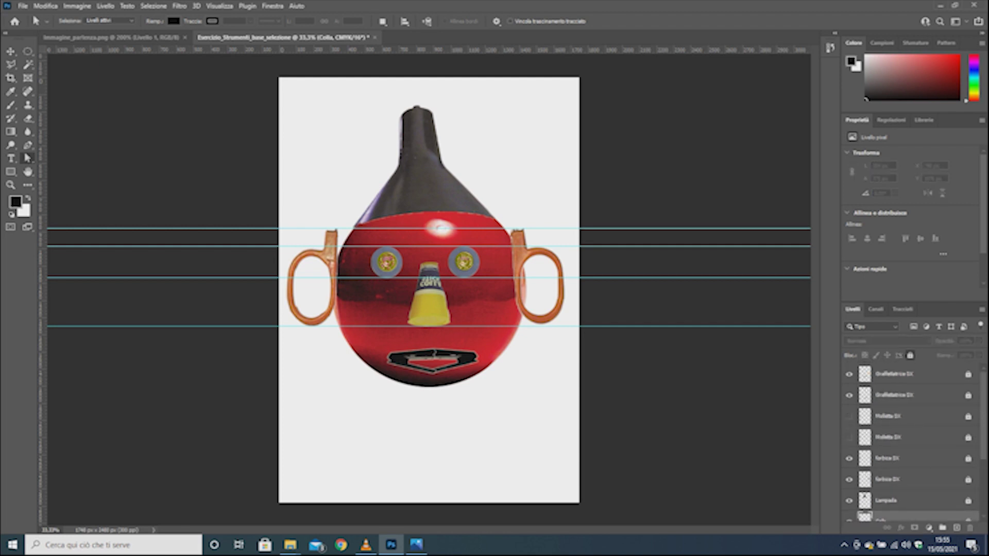
click(896, 437)
Step: Unlock Molletta DX, then enlarge, tilt and position the clothespin above the left eye
click(848, 437)
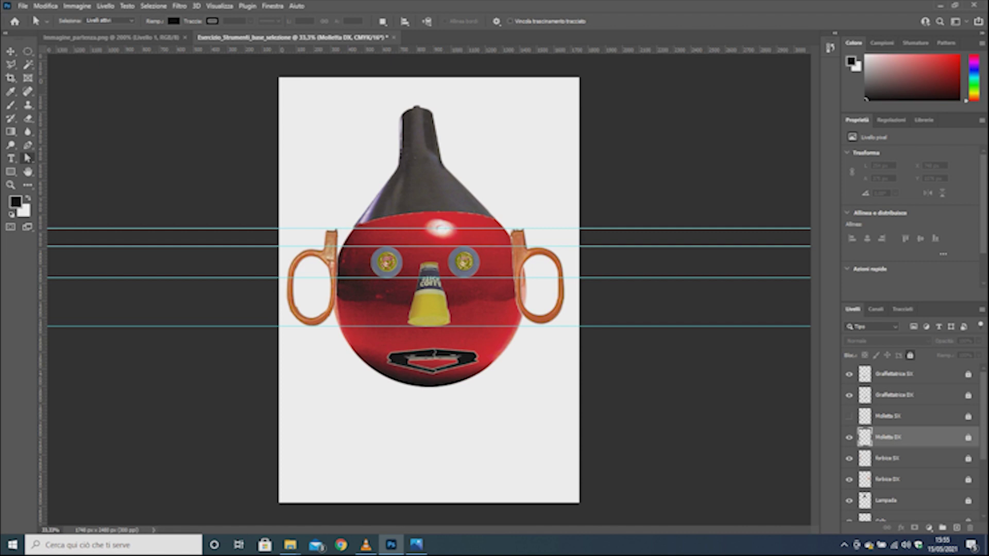
key(ctrl+slash)
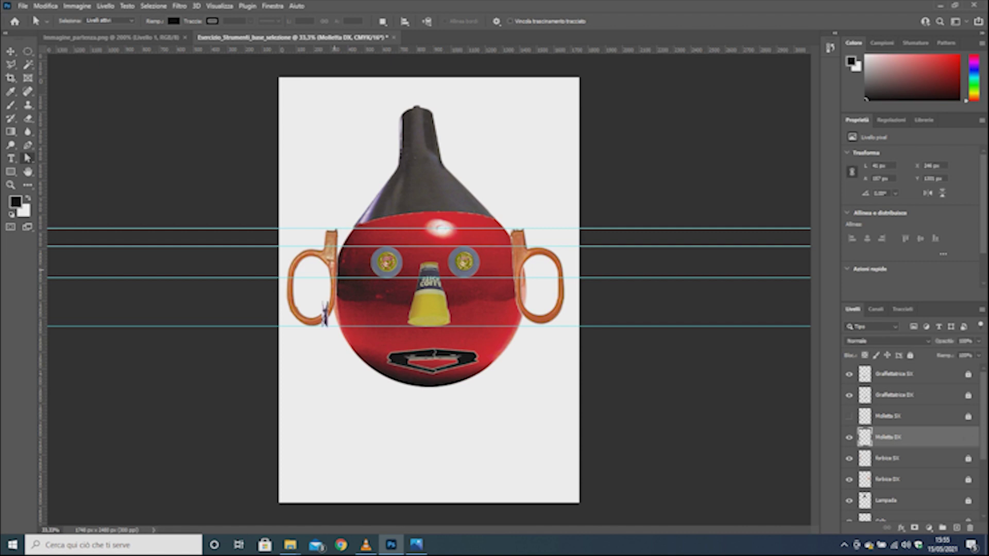
key(ctrl+t)
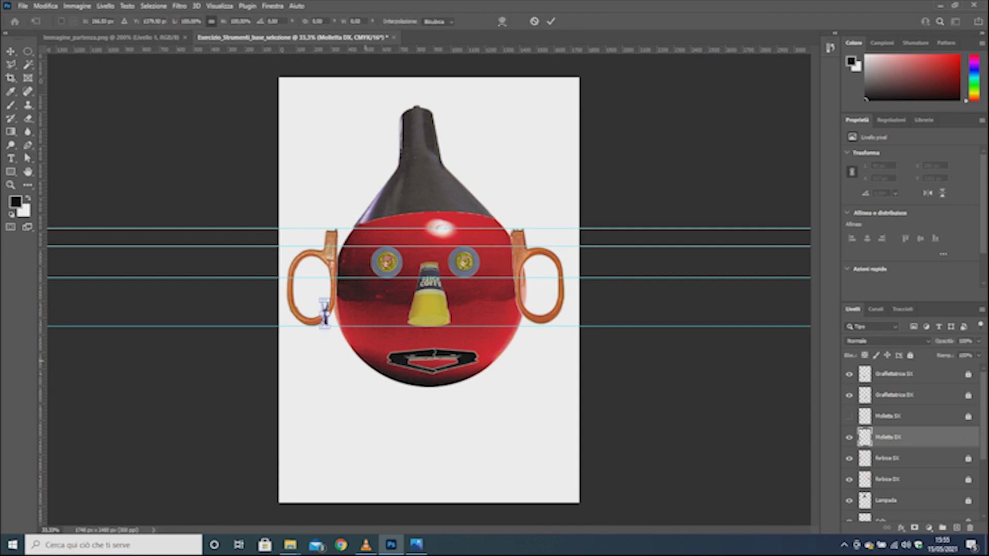
drag(330, 300, 340, 250)
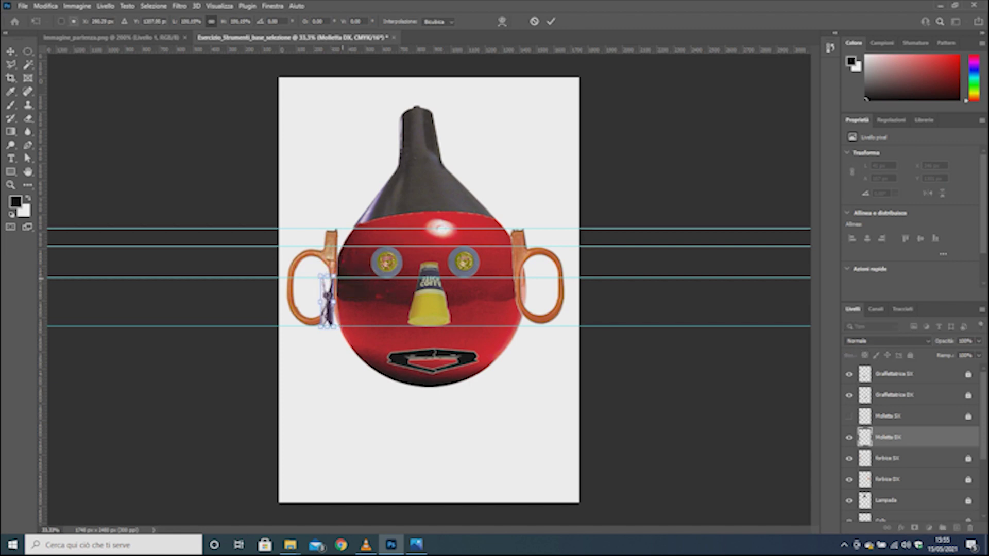
drag(343, 246, 313, 253)
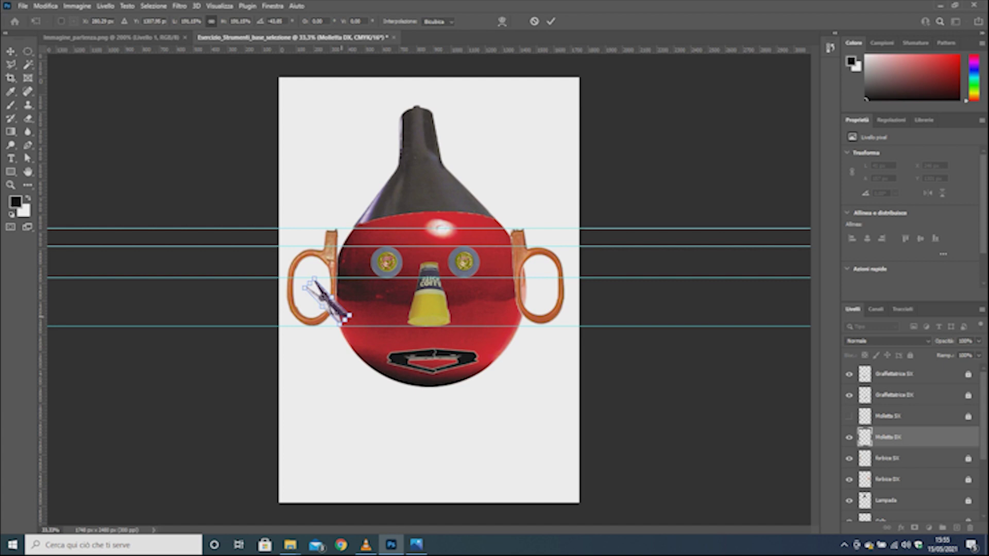
click(416, 544)
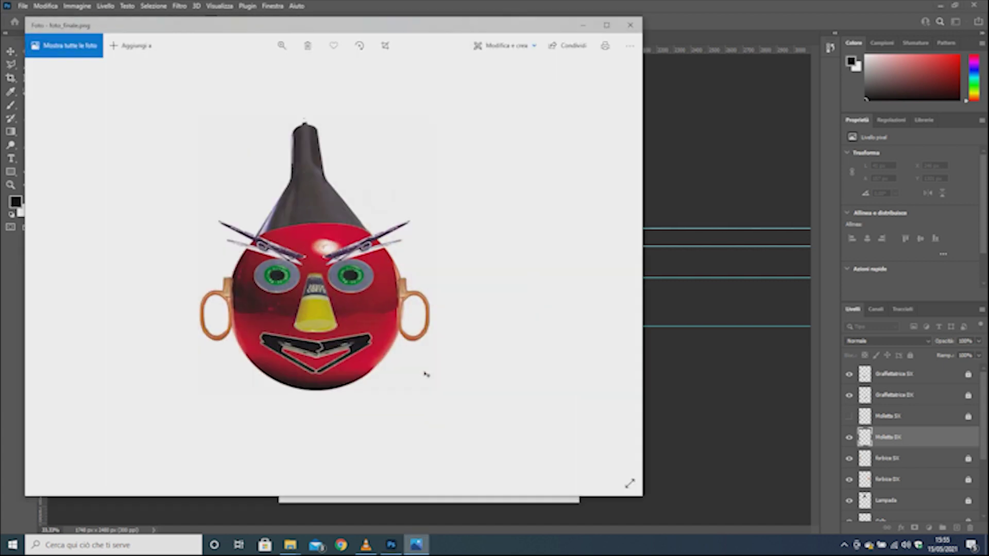
key(alt+Tab)
mouse_move(319, 298)
mouse_down()
mouse_move(379, 274)
mouse_move(396, 243)
mouse_up()
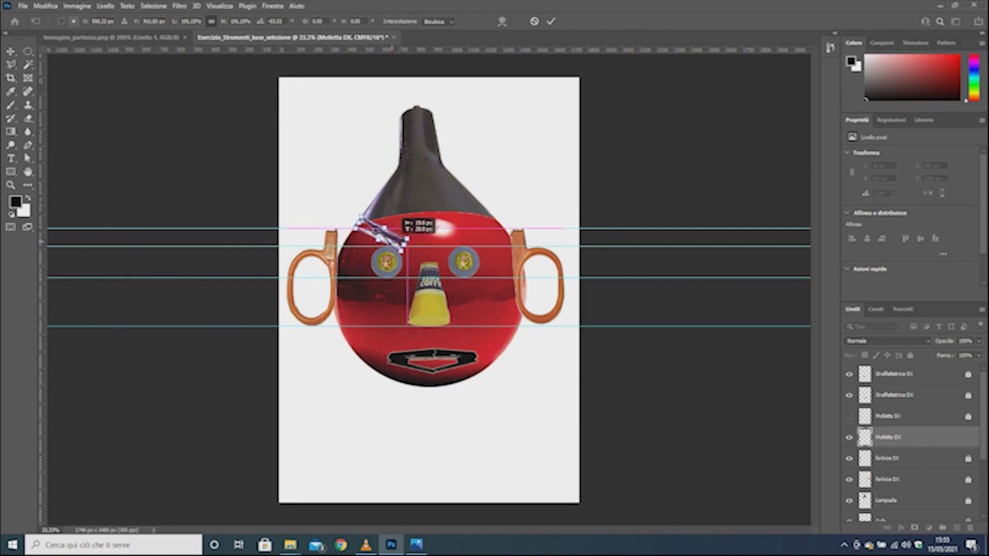
drag(397, 243, 395, 246)
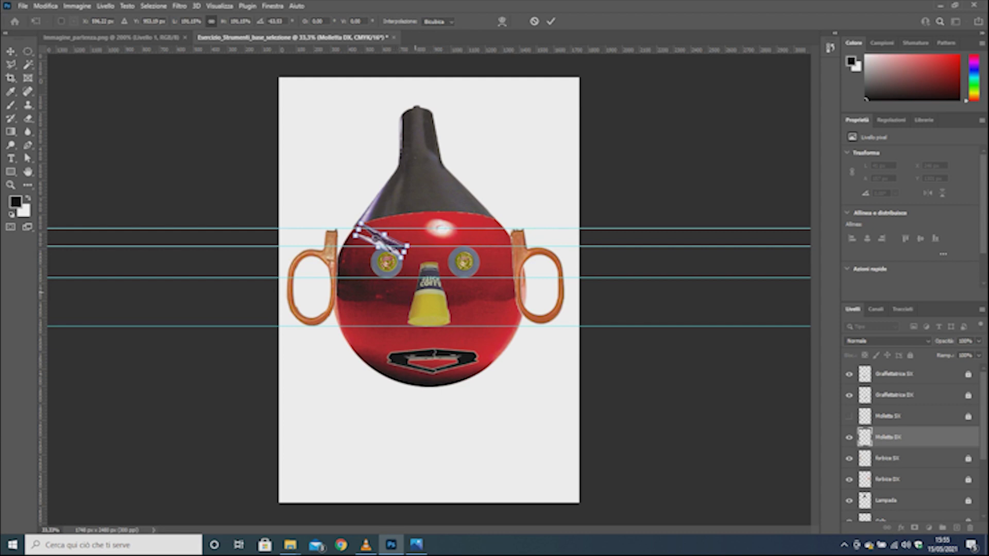
key(Return)
Step: Distort the left clothespin eyebrow by lowering its top edge into a slimmer slant
key(a)
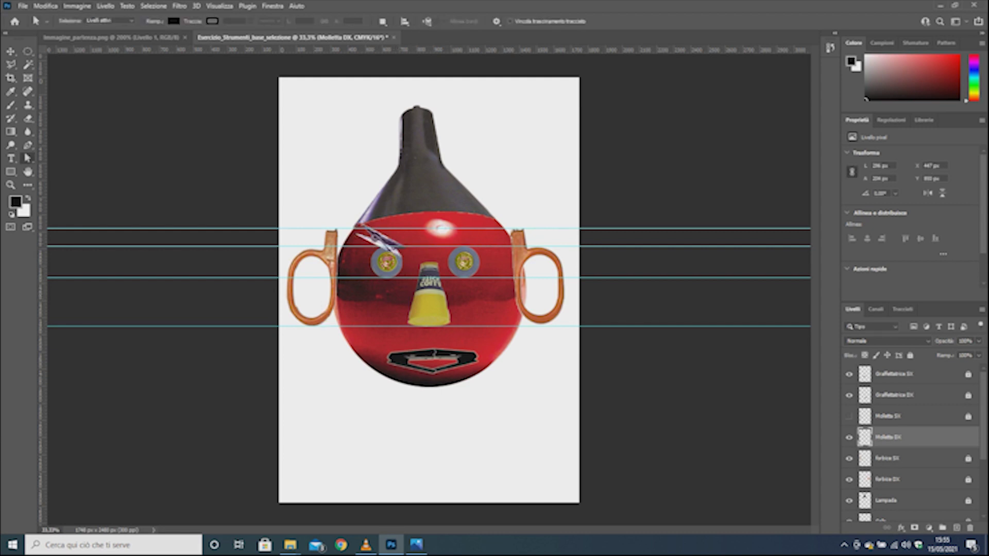
click(45, 5)
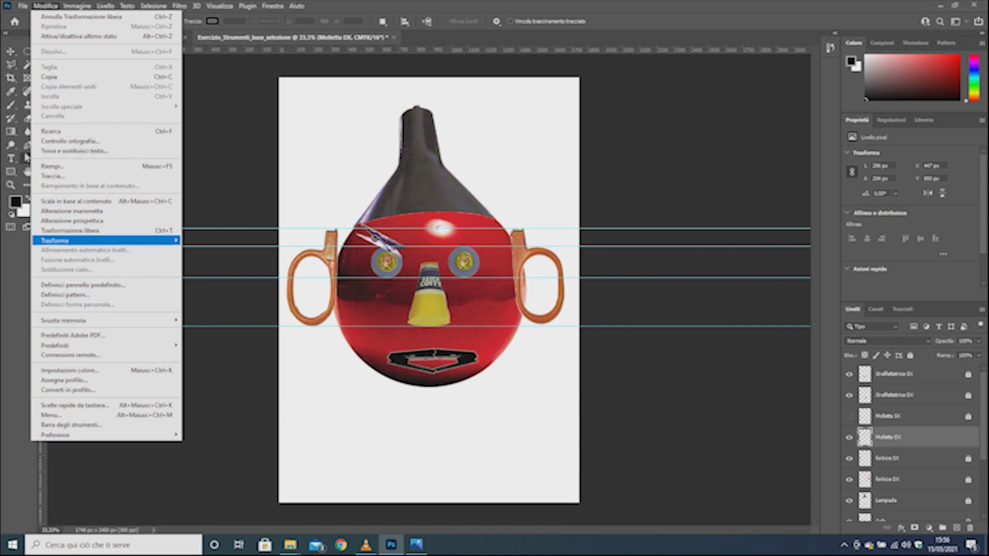
click(199, 285)
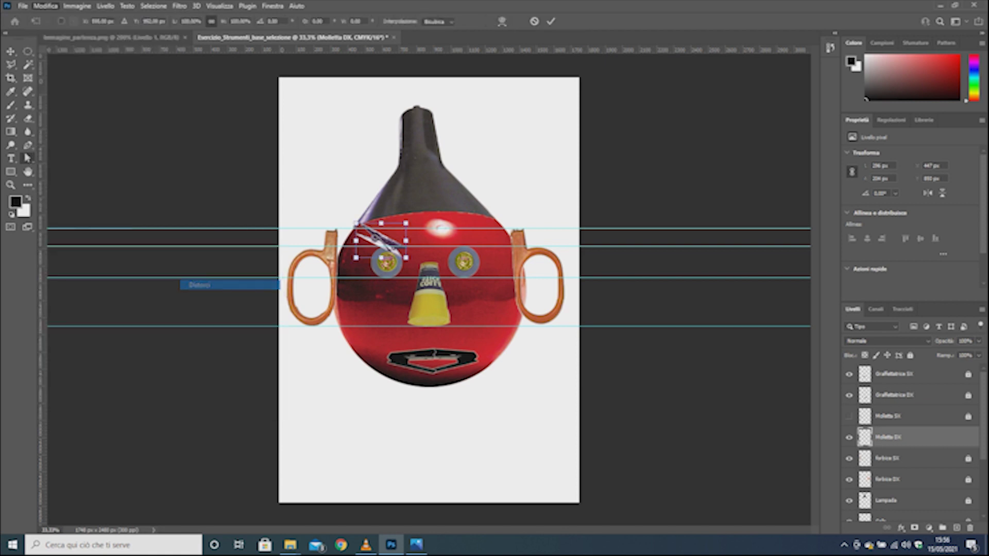
mouse_move(381, 223)
mouse_down()
mouse_move(345, 226)
mouse_move(351, 248)
mouse_up()
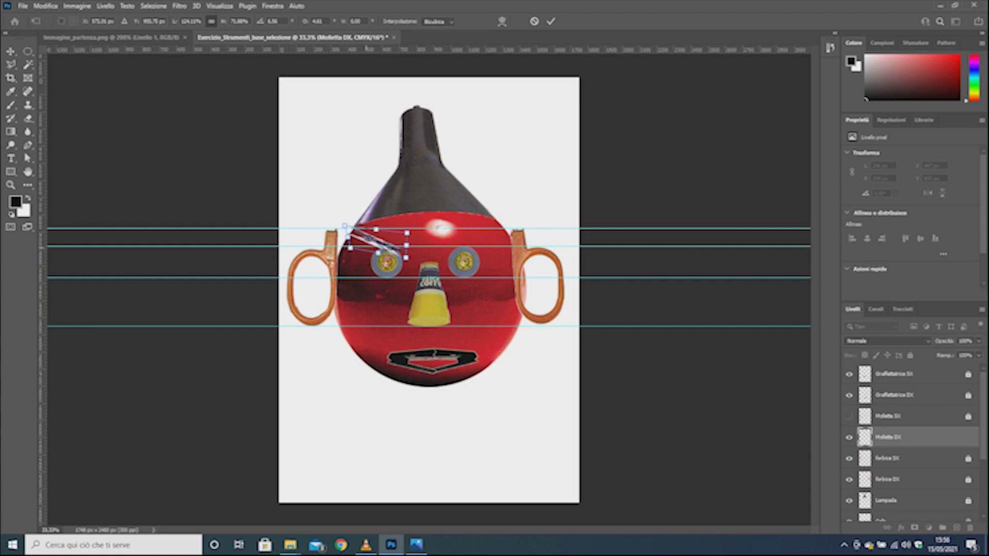
key(Return)
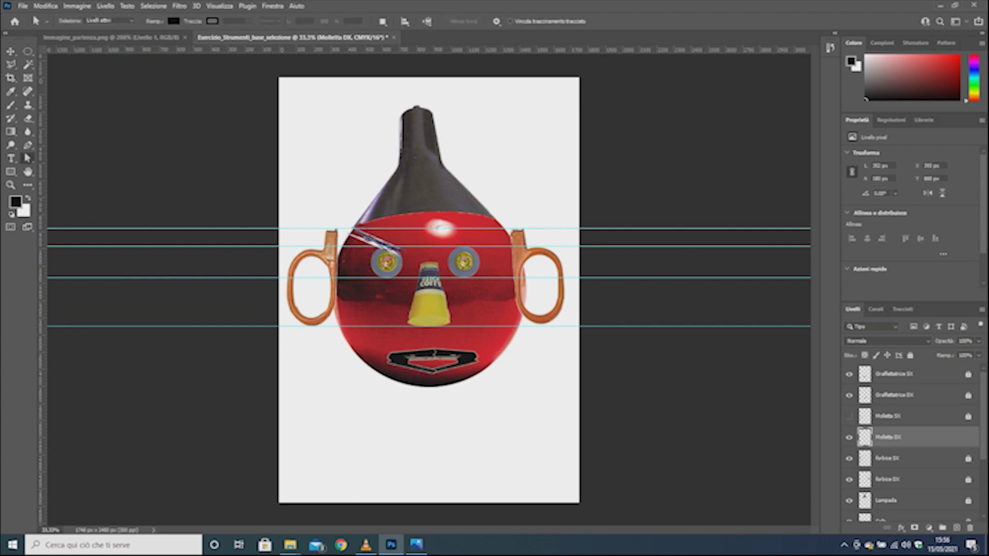
Step: Undo the extra clothespin copy and move the clothespin layer lower in the stack
key(alt+bracketright)
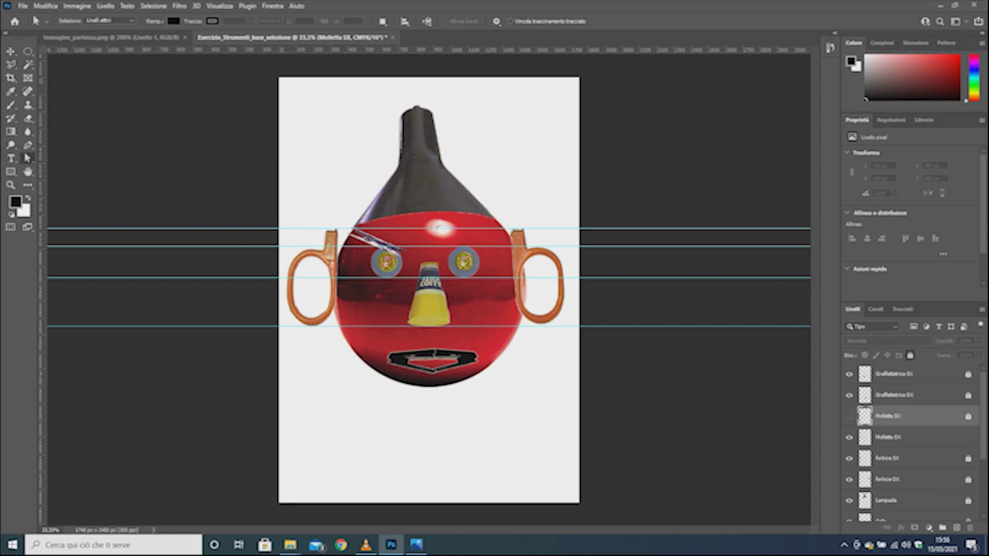
mouse_move(865, 416)
mouse_down()
mouse_move(865, 523)
mouse_move(956, 528)
mouse_up()
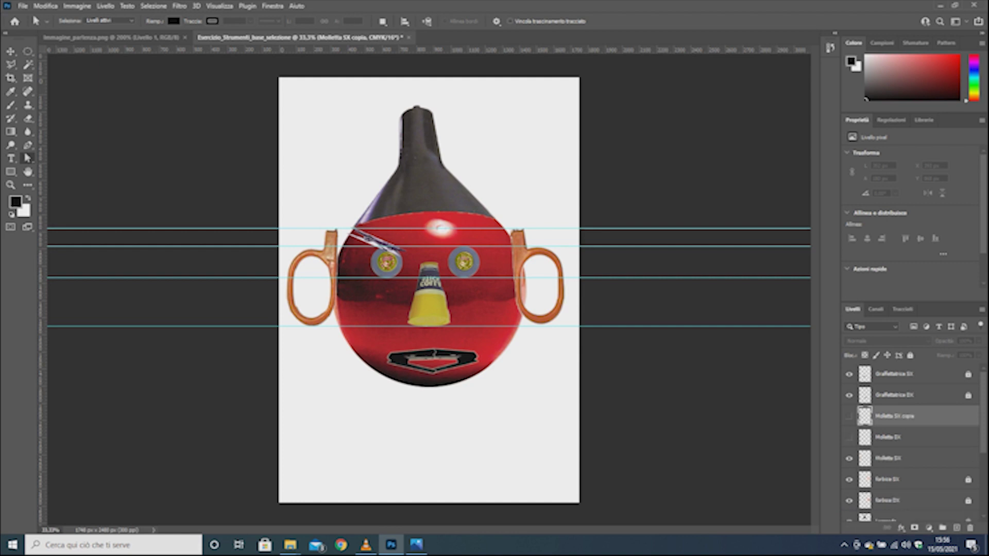
key(ctrl+z)
drag(871, 416, 870, 523)
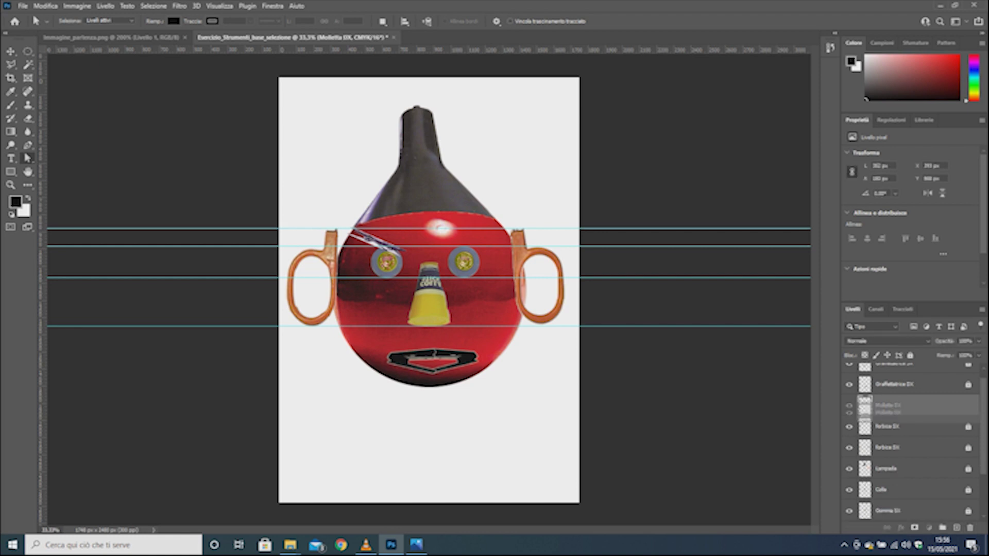
drag(870, 523, 956, 528)
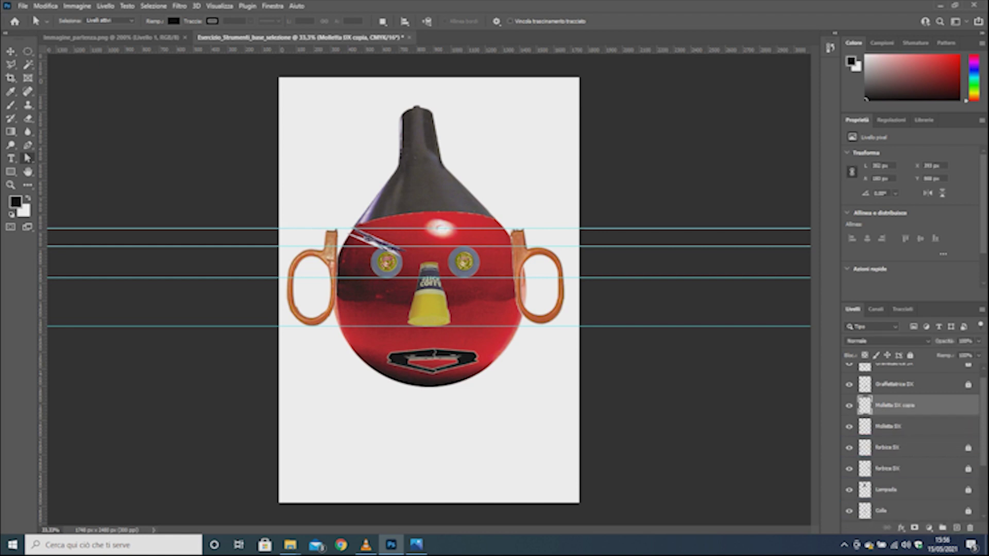
Step: Rename the copied layer Molletta SX, lock Molletta DX, and reselect Molletta SX
double_click(894, 406)
key(BackSpace)
key(BackSpace)
key(BackSpace)
key(BackSpace)
key(BackSpace)
key(BackSpace)
key(BackSpace)
text(s)
key(Return)
key(alt+bracketleft)
key(ctrl+slash)
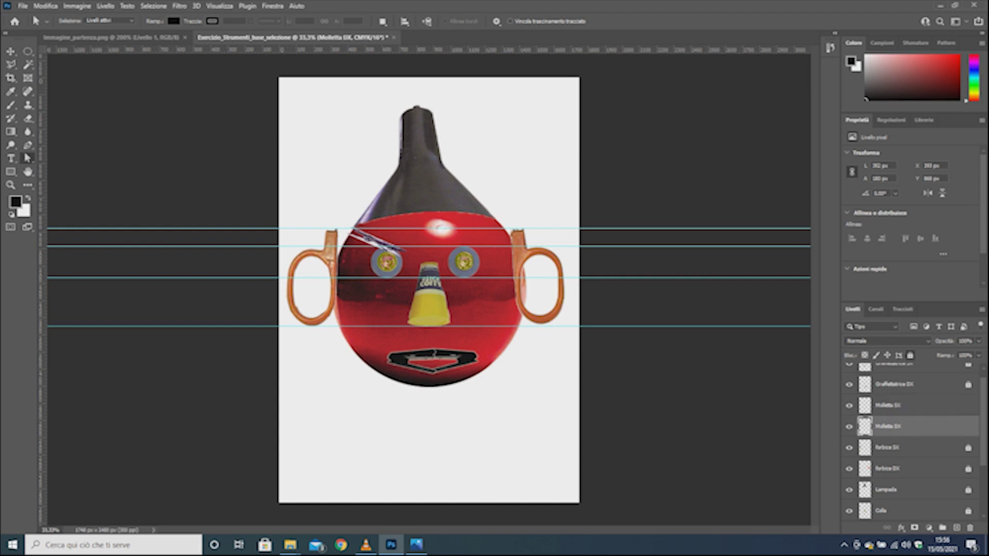
key(alt+bracketright)
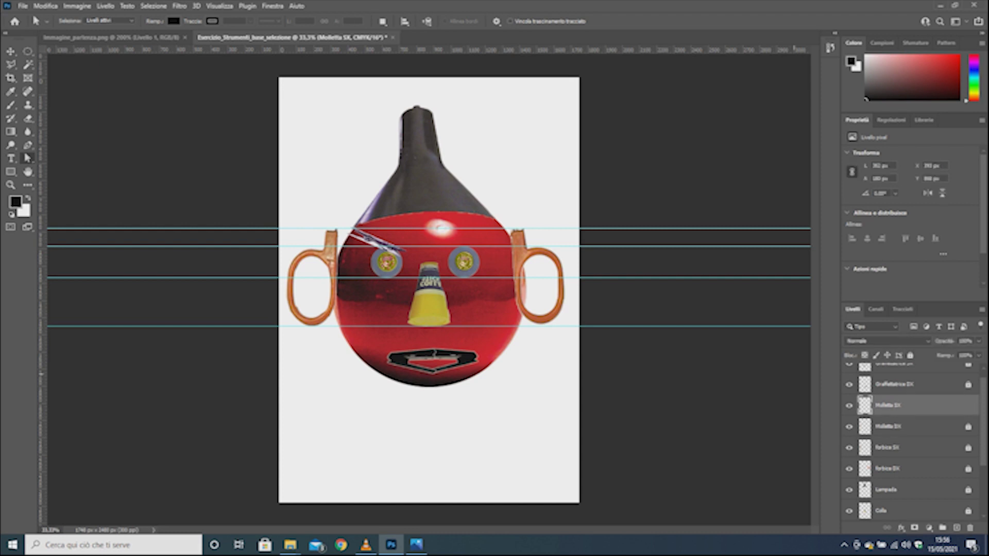
key(v)
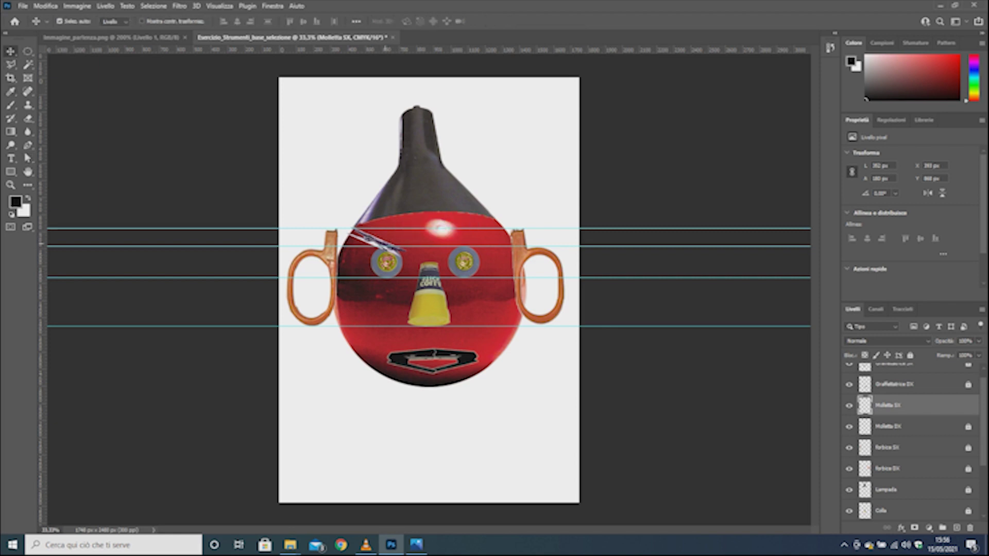
Step: Rotate the copied clothespin 180° and shift it over the right eye, checking the reference
drag(379, 247, 458, 236)
key(ctrl+z)
click(46, 6)
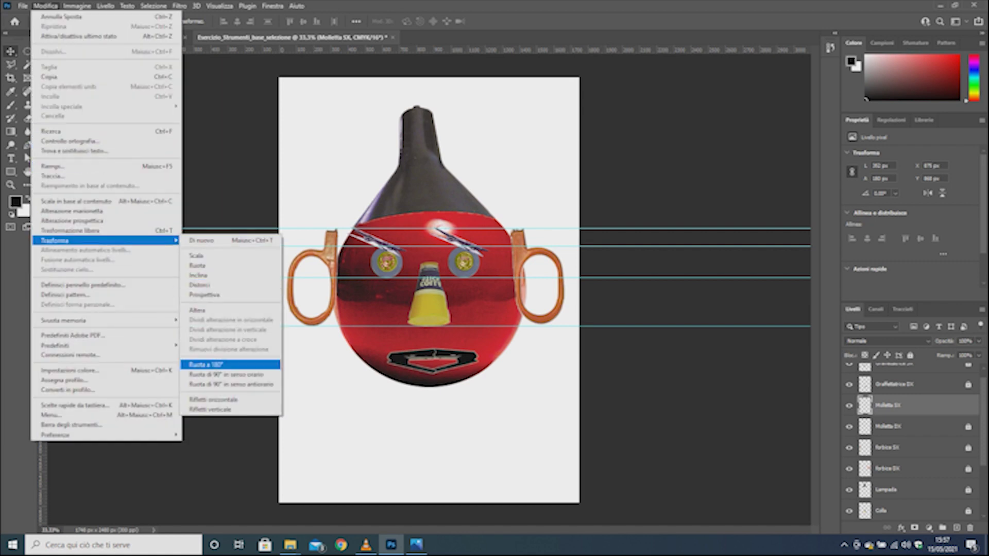
click(216, 400)
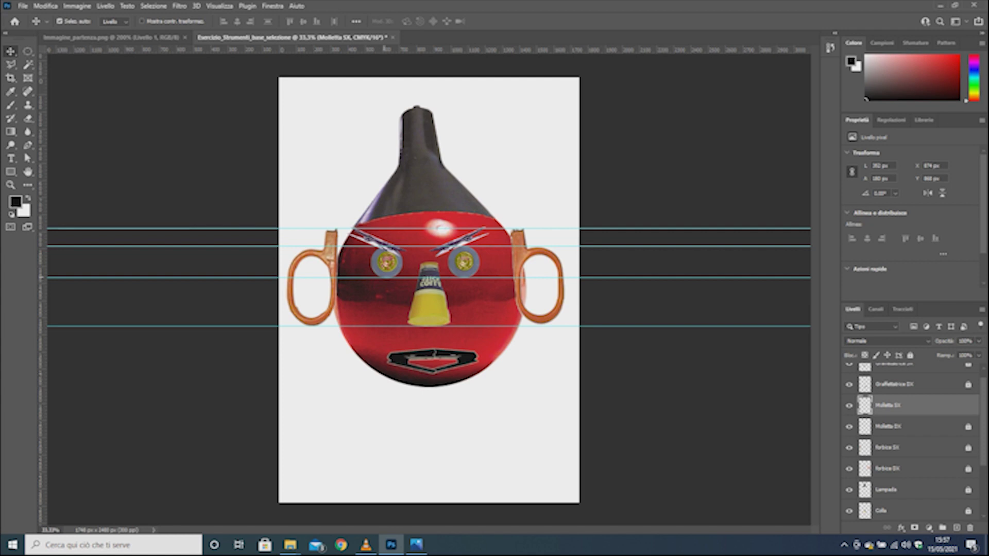
drag(463, 222, 478, 226)
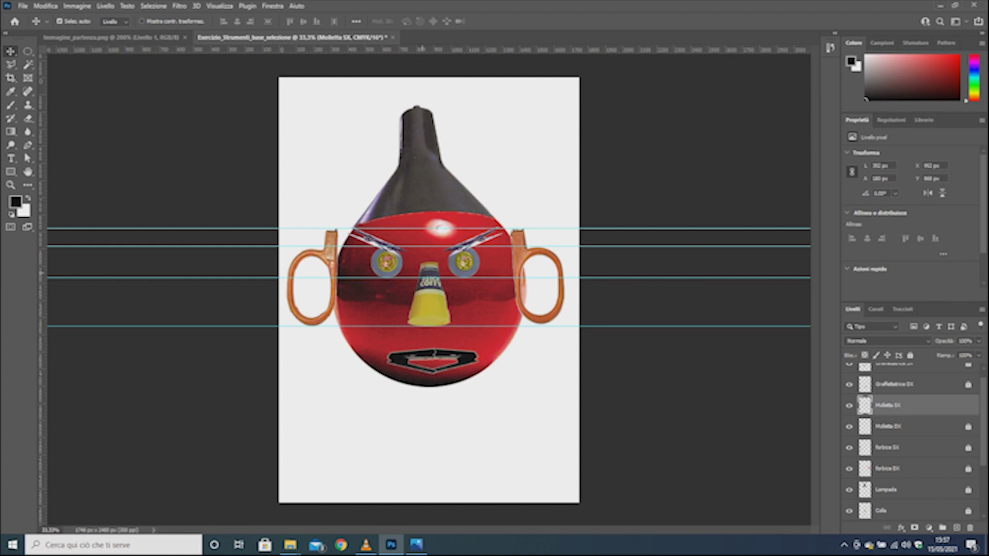
click(416, 544)
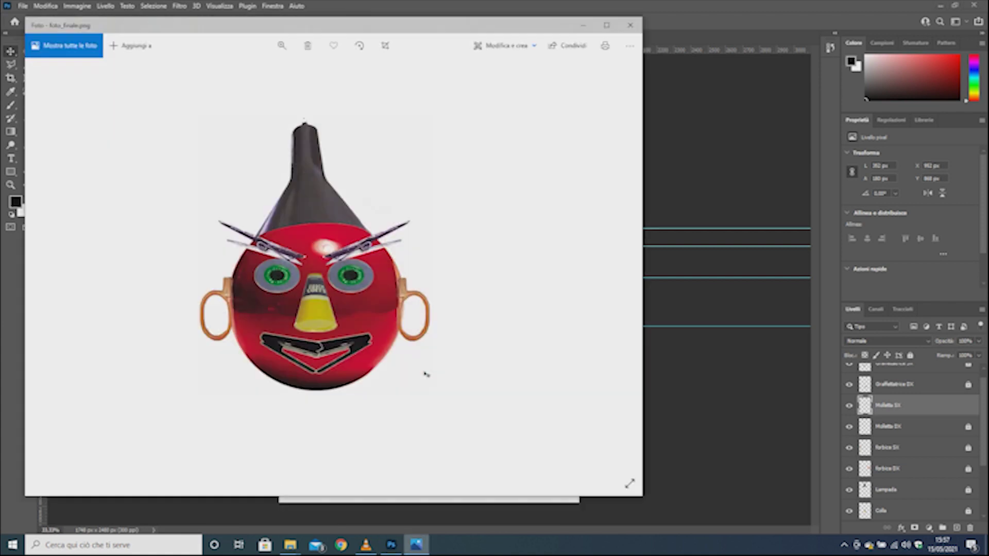
click(416, 545)
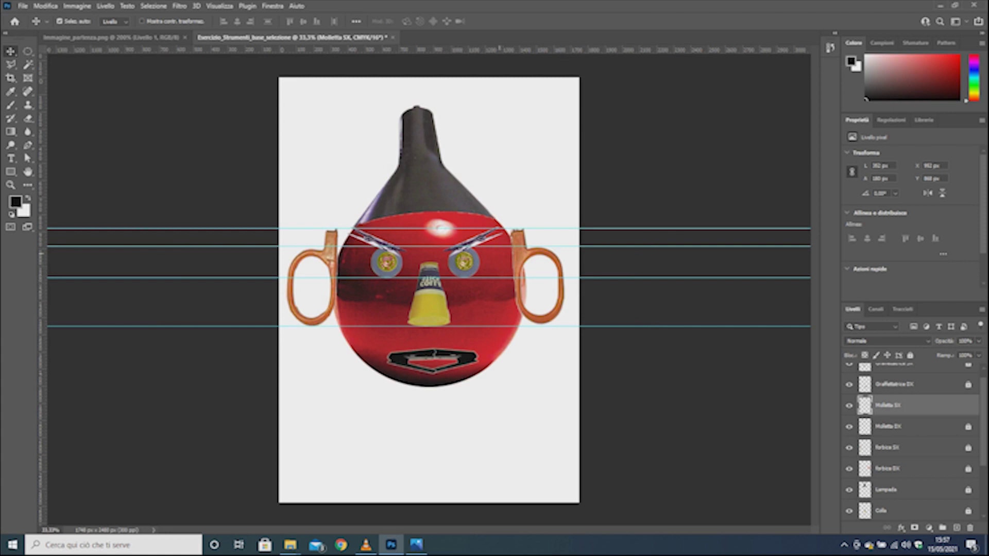
Step: Scale up the right clothespin eyebrow on Molletta SX and lock that layer
key(ctrl+t)
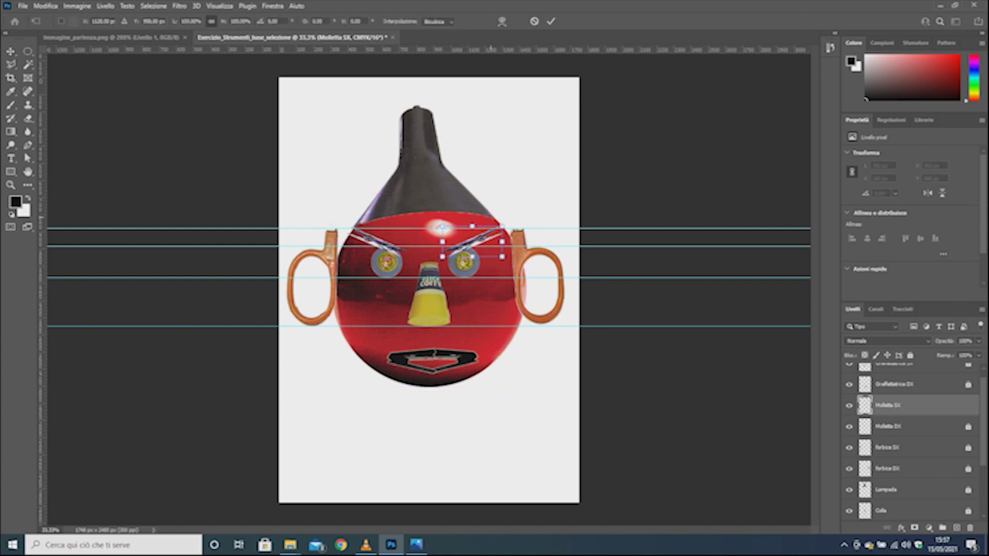
drag(502, 227, 533, 210)
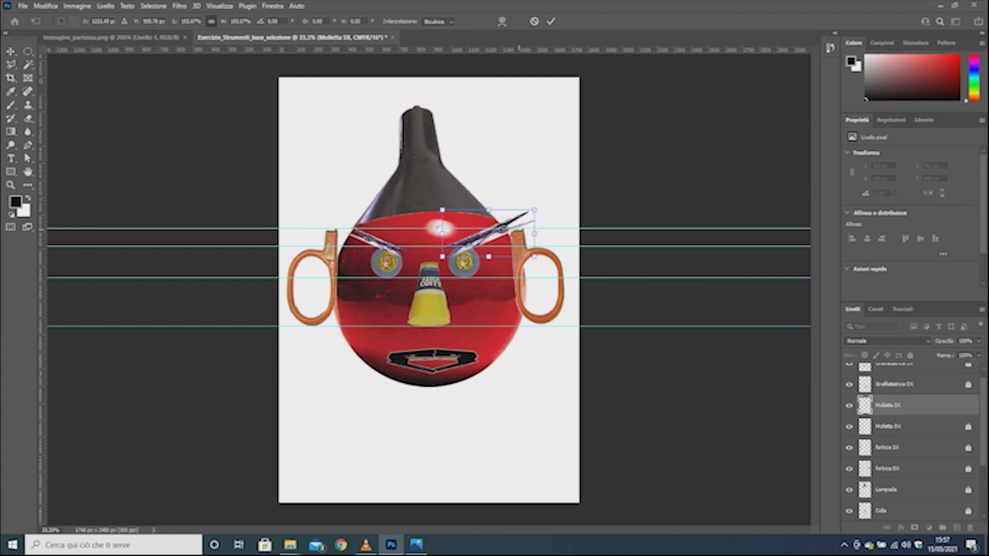
drag(534, 210, 523, 216)
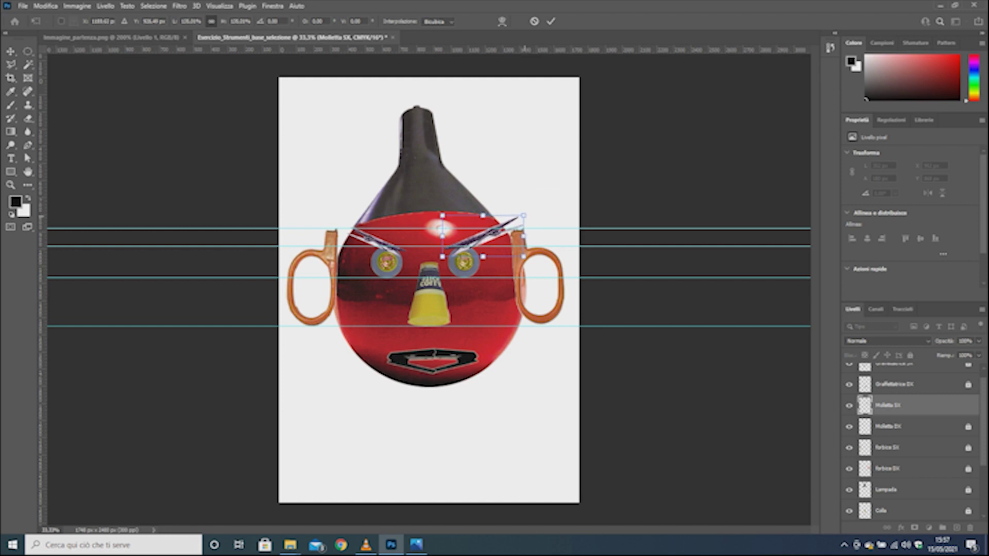
key(Return)
click(909, 355)
Step: Unlock Molletta DX, enlarge the left clothespin eyebrow to match, then relock it
key(alt+bracketleft)
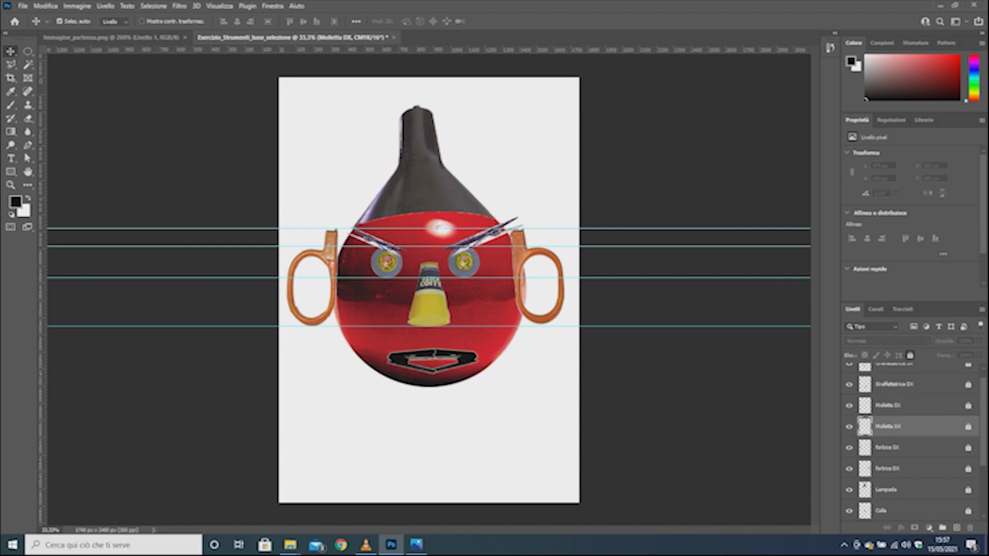
click(909, 355)
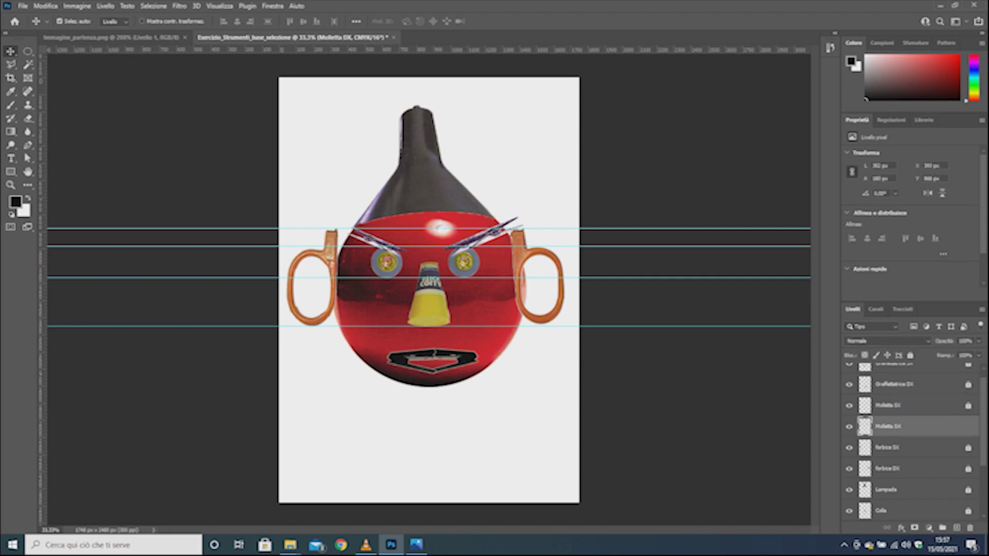
key(ctrl+t)
drag(346, 226, 326, 215)
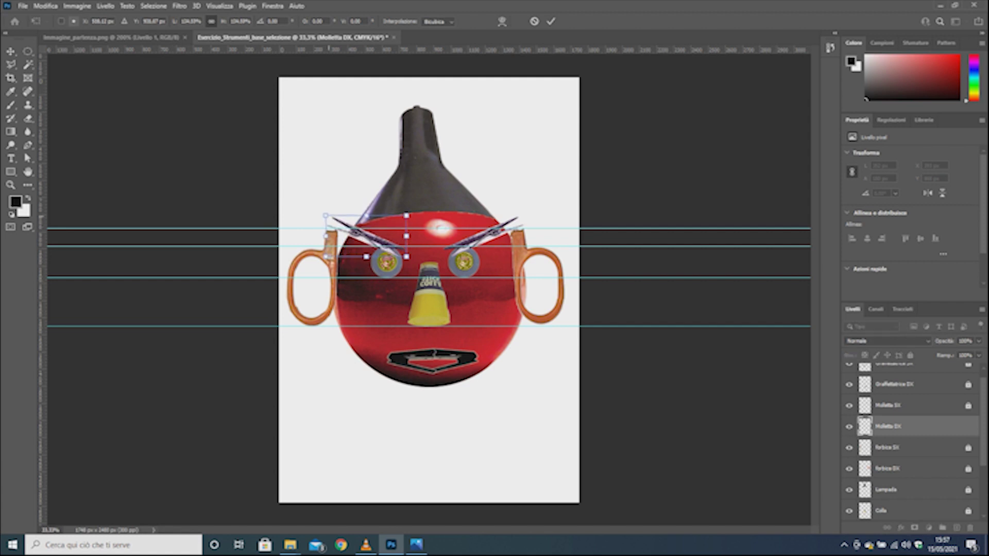
key(Return)
key(ctrl+slash)
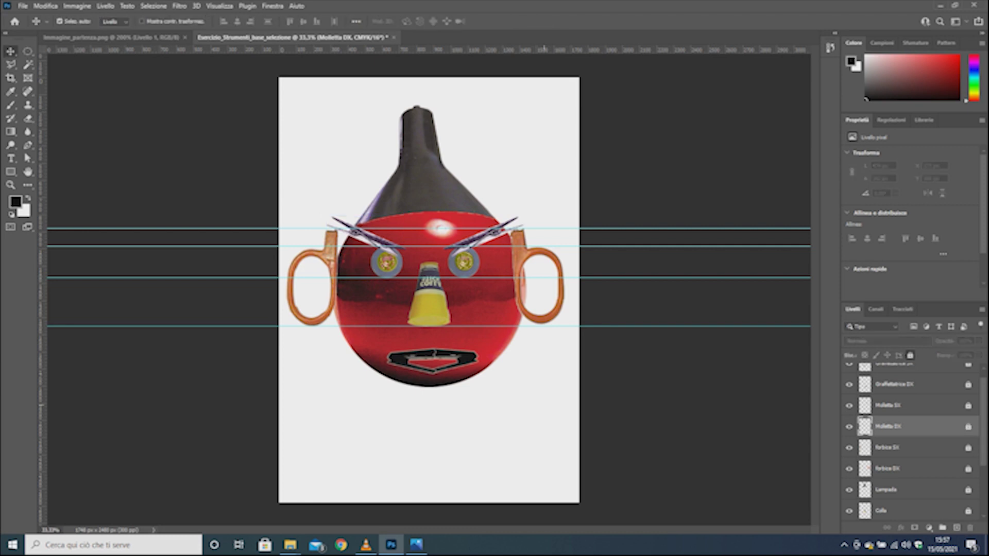
Step: Unlock the Gomma SX layer, enlarge the right eraser eye, and lock it again
scroll(911, 437, down, 2)
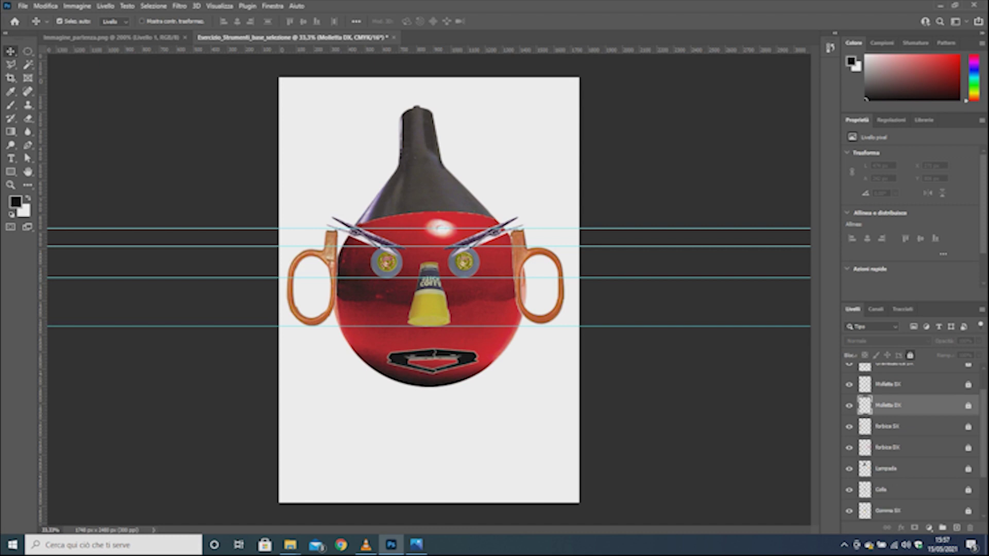
scroll(912, 438, down, 1)
click(886, 469)
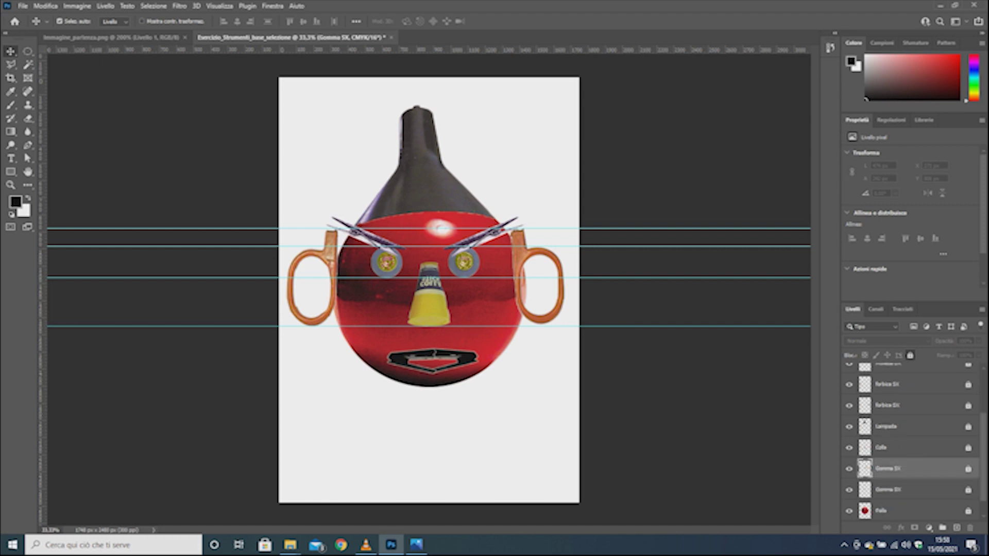
key(ctrl+slash)
key(ctrl+t)
drag(480, 277, 495, 290)
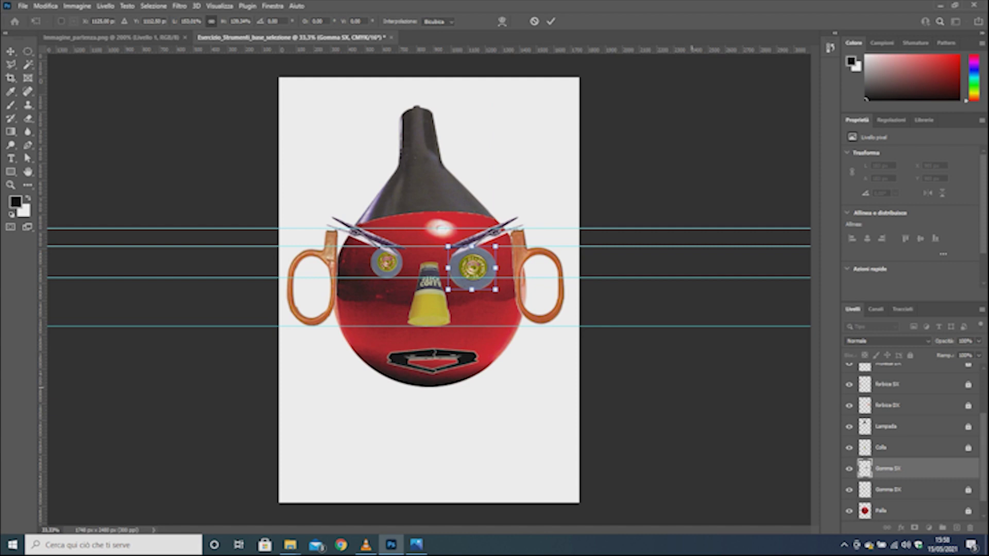
key(Return)
click(909, 355)
Step: Enlarge the left eraser eye on Gomma DX to match the right, then lock it
click(887, 489)
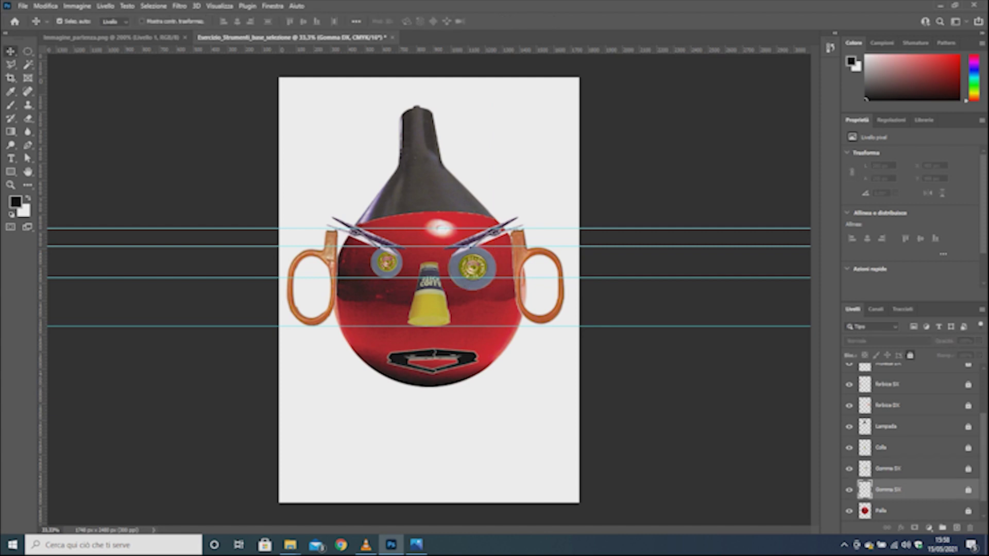
key(ctrl+t)
drag(369, 278, 361, 287)
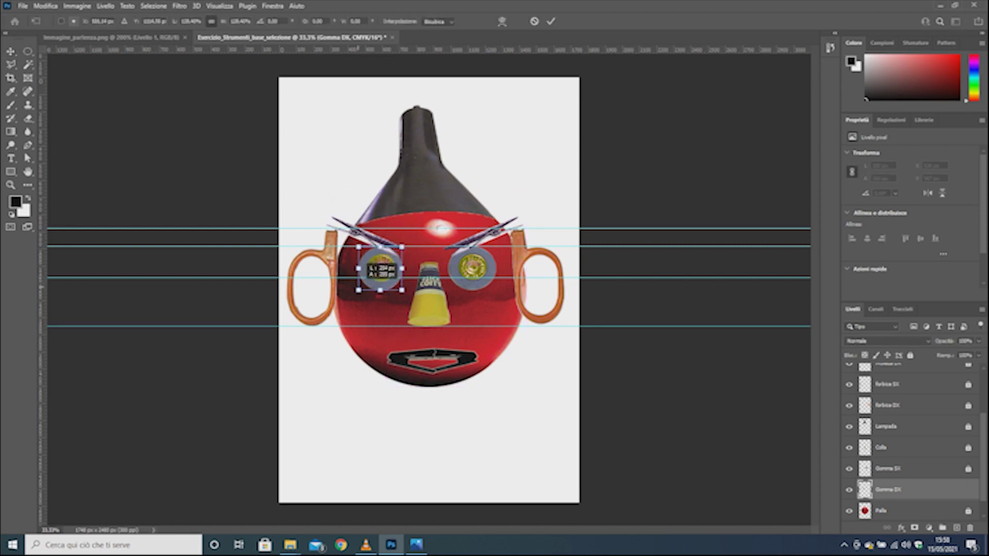
drag(361, 287, 358, 290)
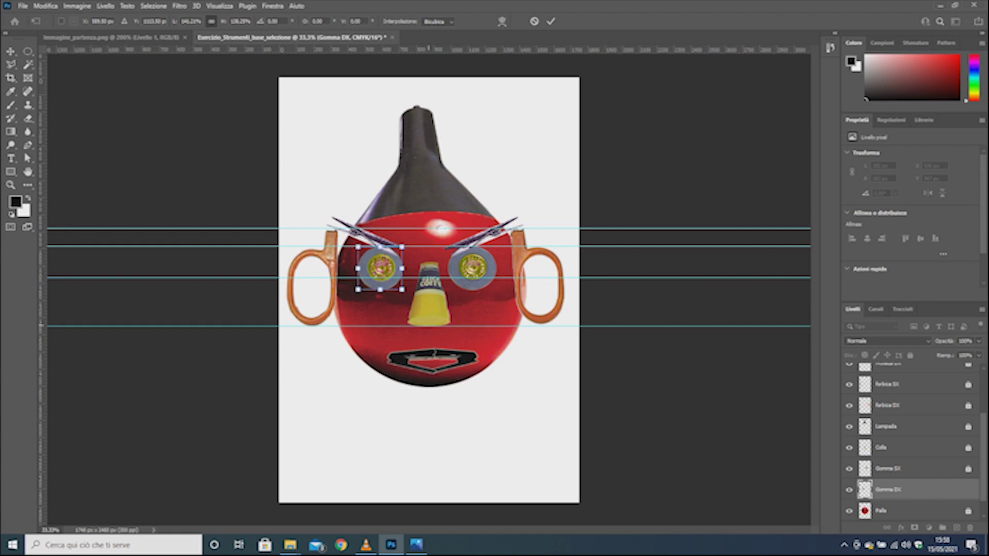
key(Return)
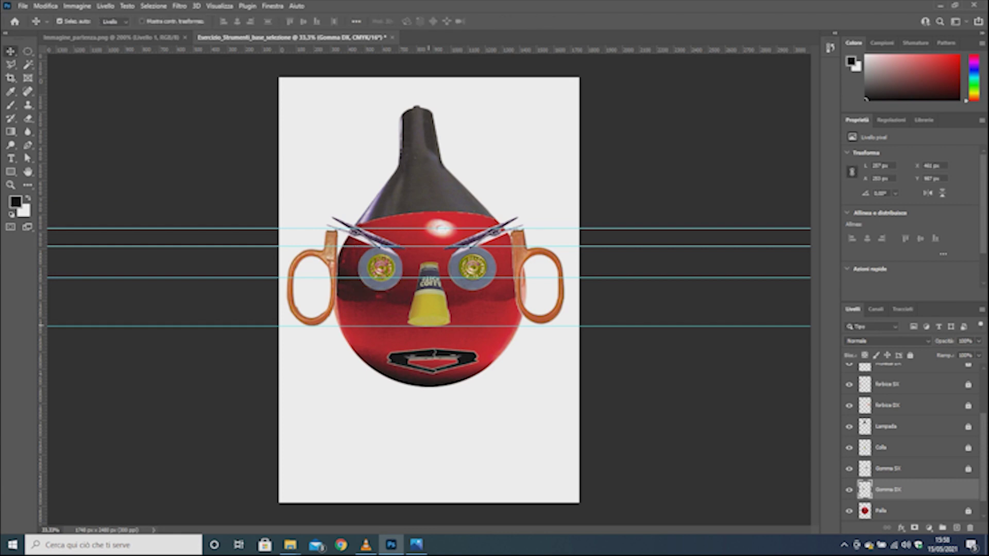
key(ctrl+slash)
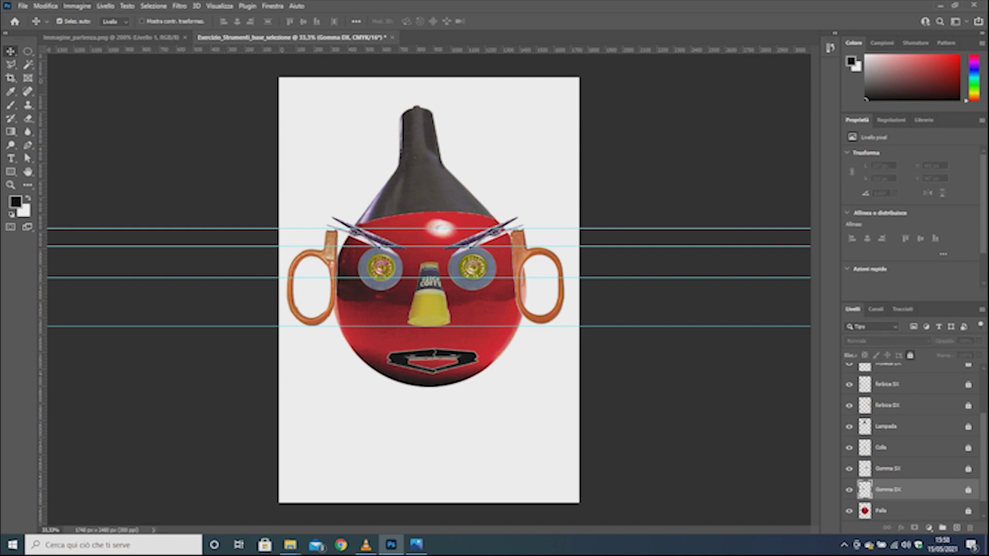